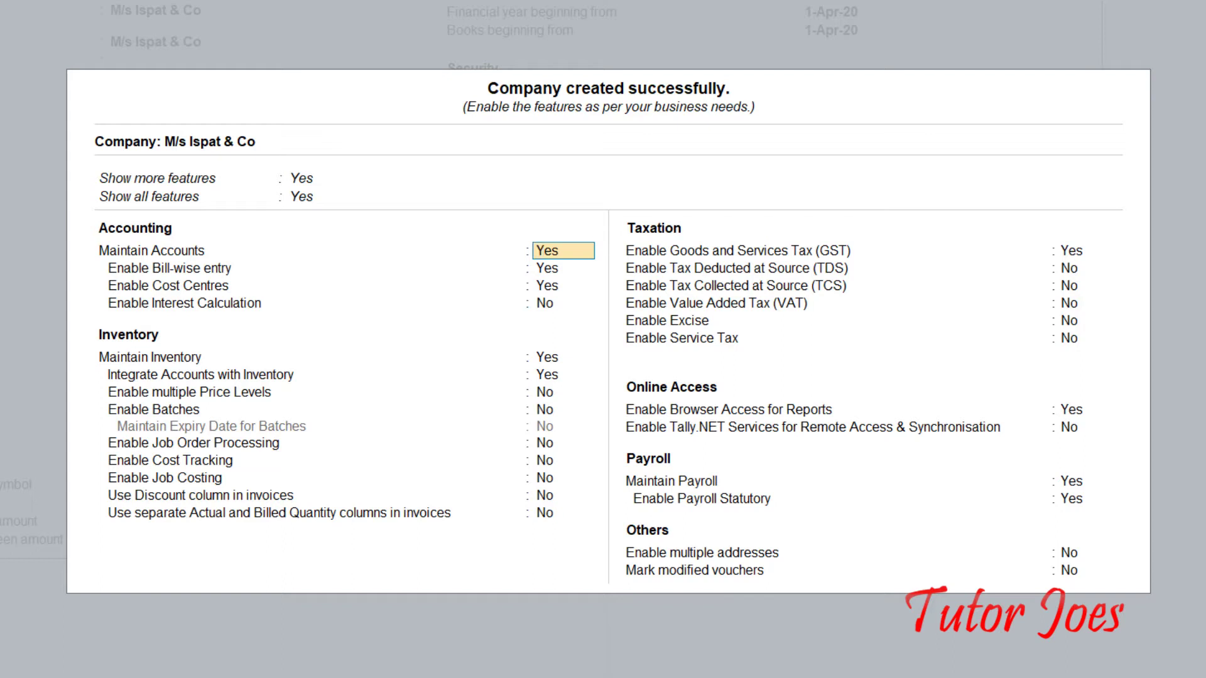
Go through the new company's accounting and inventory features without changes and save the feature settings
{"action": "key", "text": "Return"}
{"action": "key", "text": "Return"}
{"action": "key", "text": "Return"}
{"action": "key", "text": "Return"}
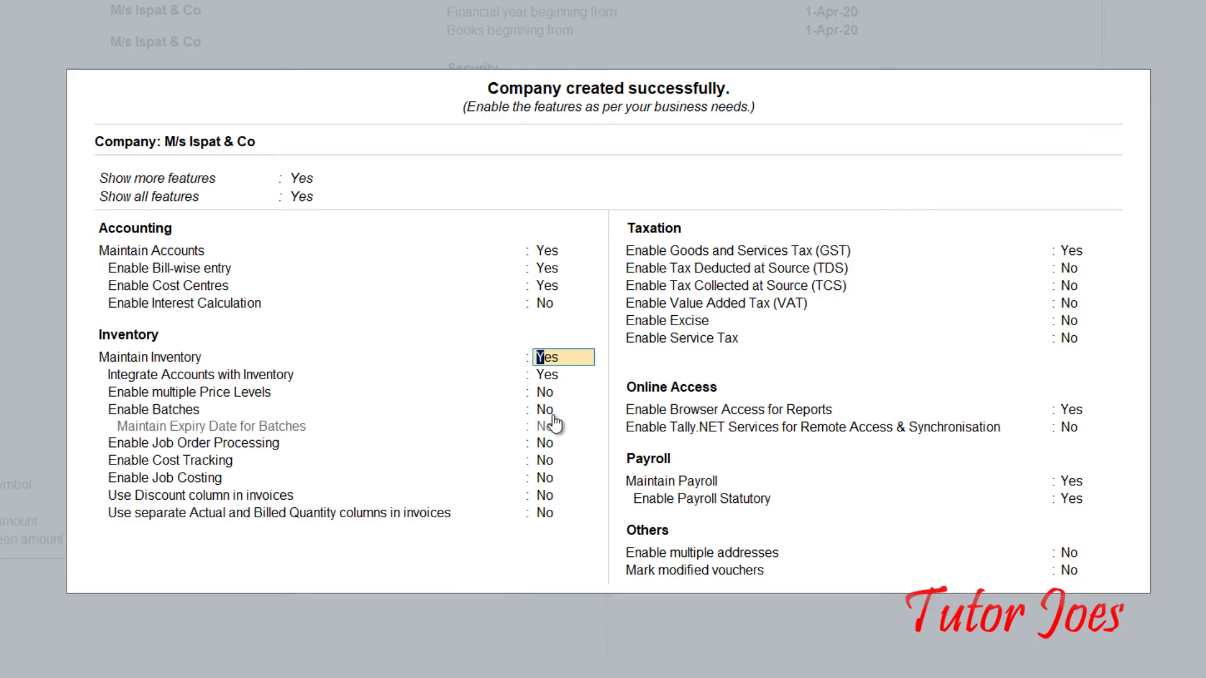
{"action": "key", "text": "Return"}
{"action": "key", "text": "Return"}
{"action": "key", "text": "Return"}
{"action": "key", "text": "Return"}
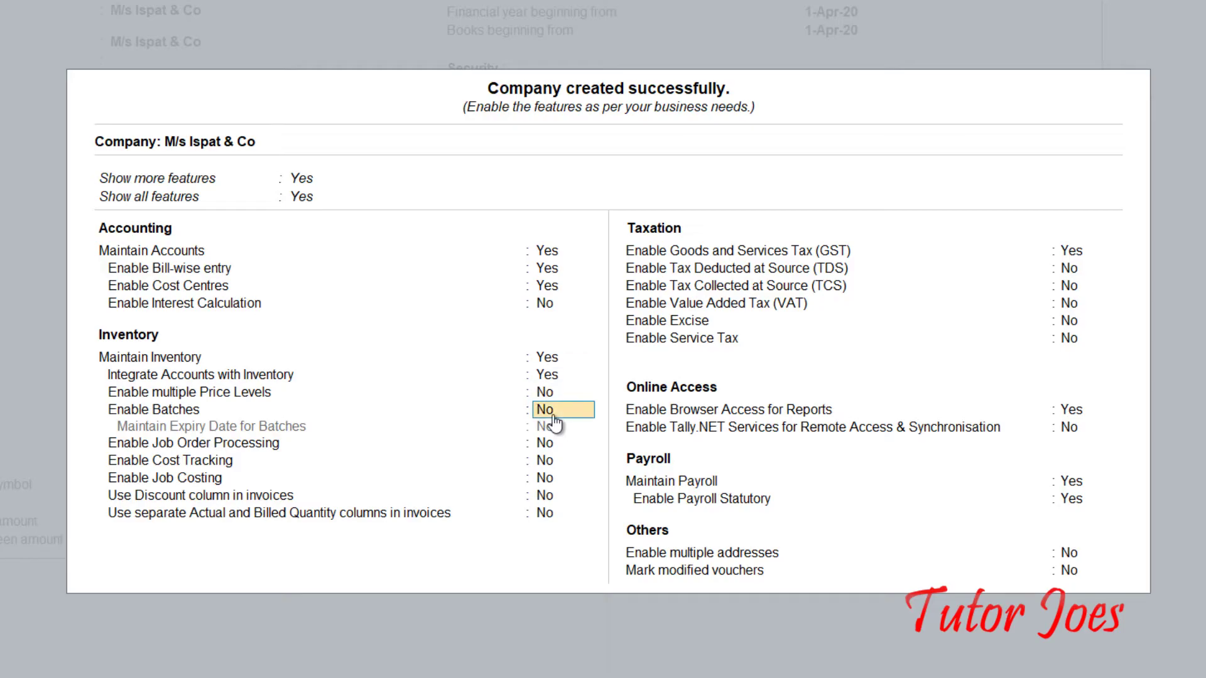
{"action": "key", "text": "ctrl+a"}
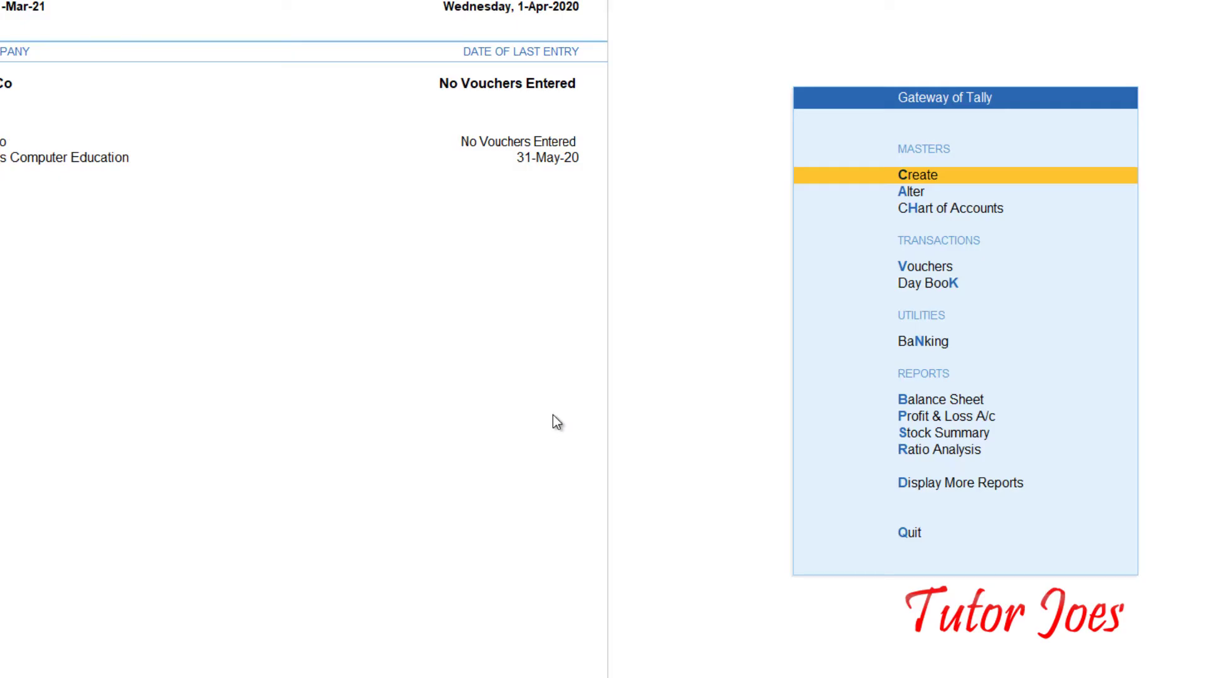
Start creating a ledger master named Capital under the Capital Account group, with cost centres not applicable
{"action": "key", "text": "Return"}
{"action": "key", "text": "Down"}
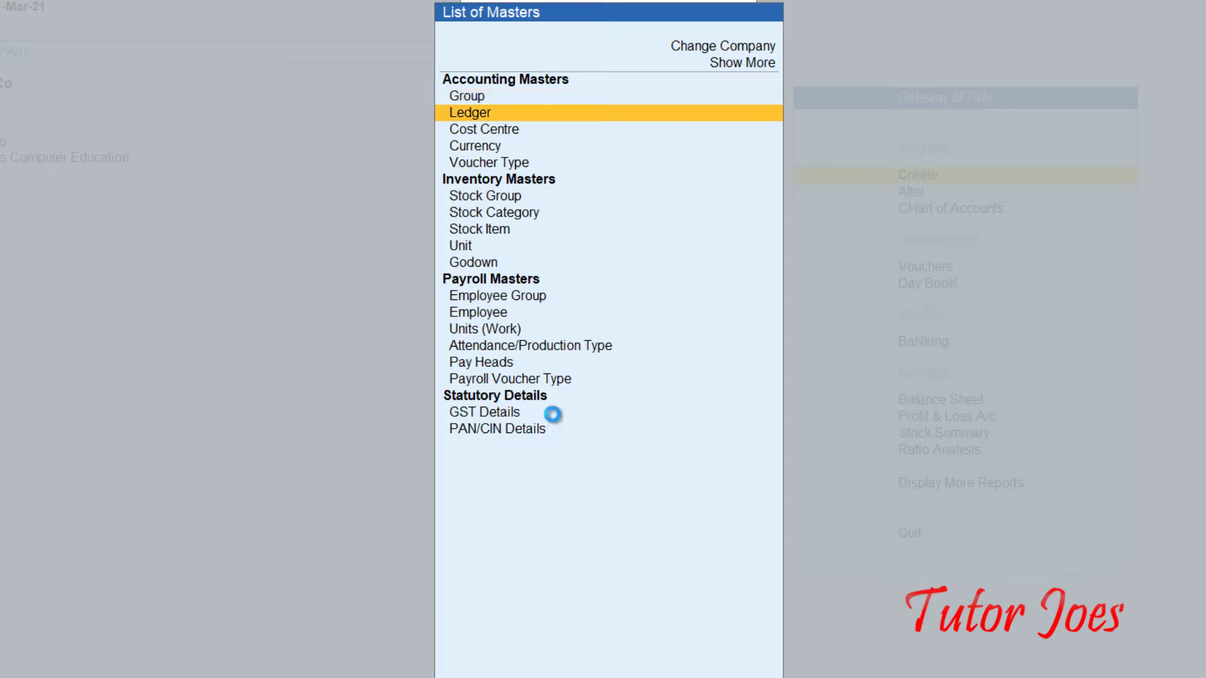
{"action": "key", "text": "Return"}
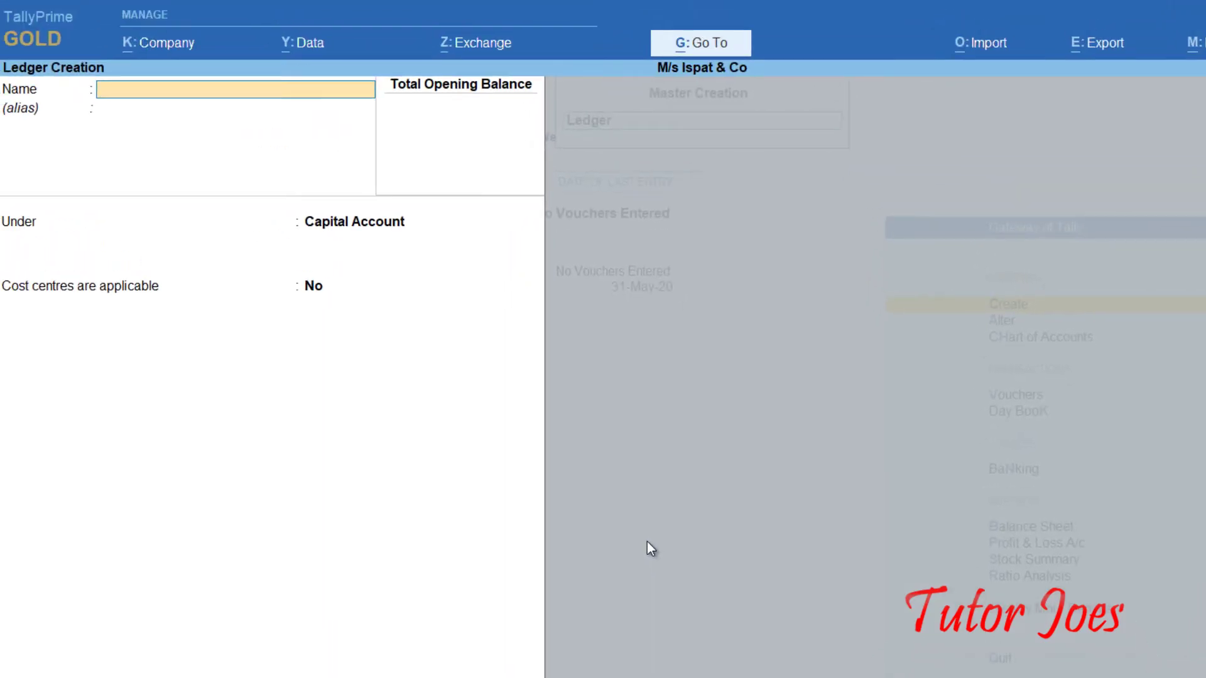
{"action": "type", "text": "Capital"}
{"action": "key", "text": "Return"}
{"action": "key", "text": "Return"}
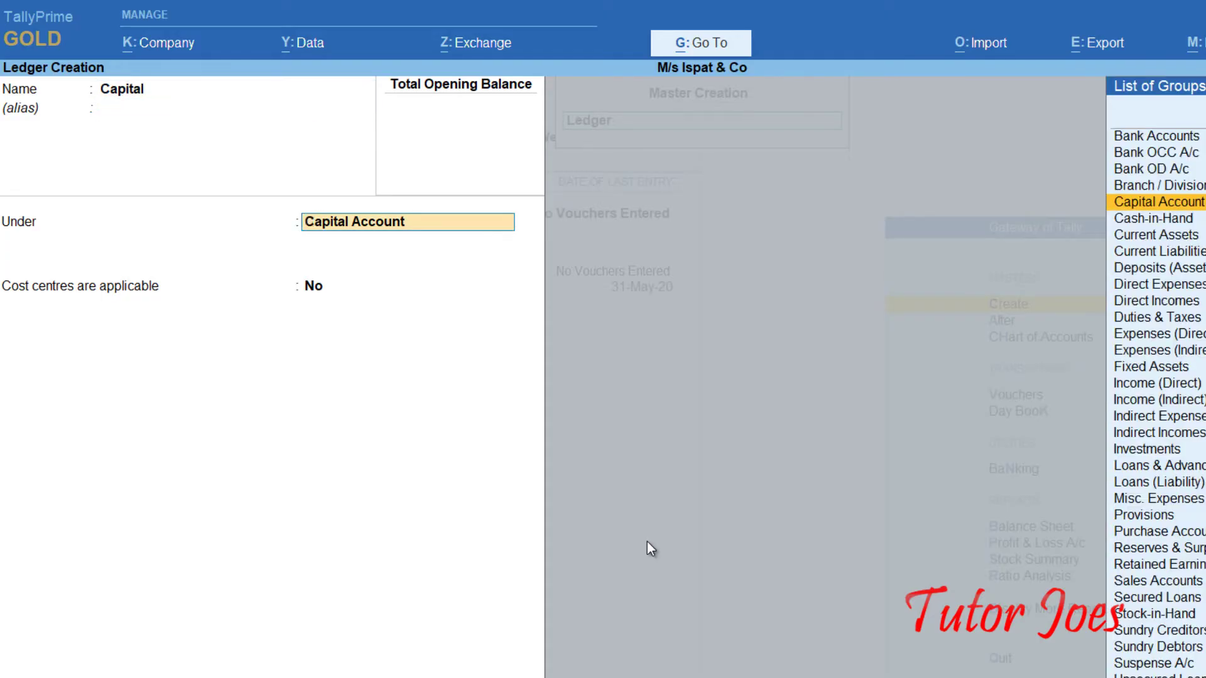
{"action": "key", "text": "Return"}
{"action": "key", "text": "Return"}
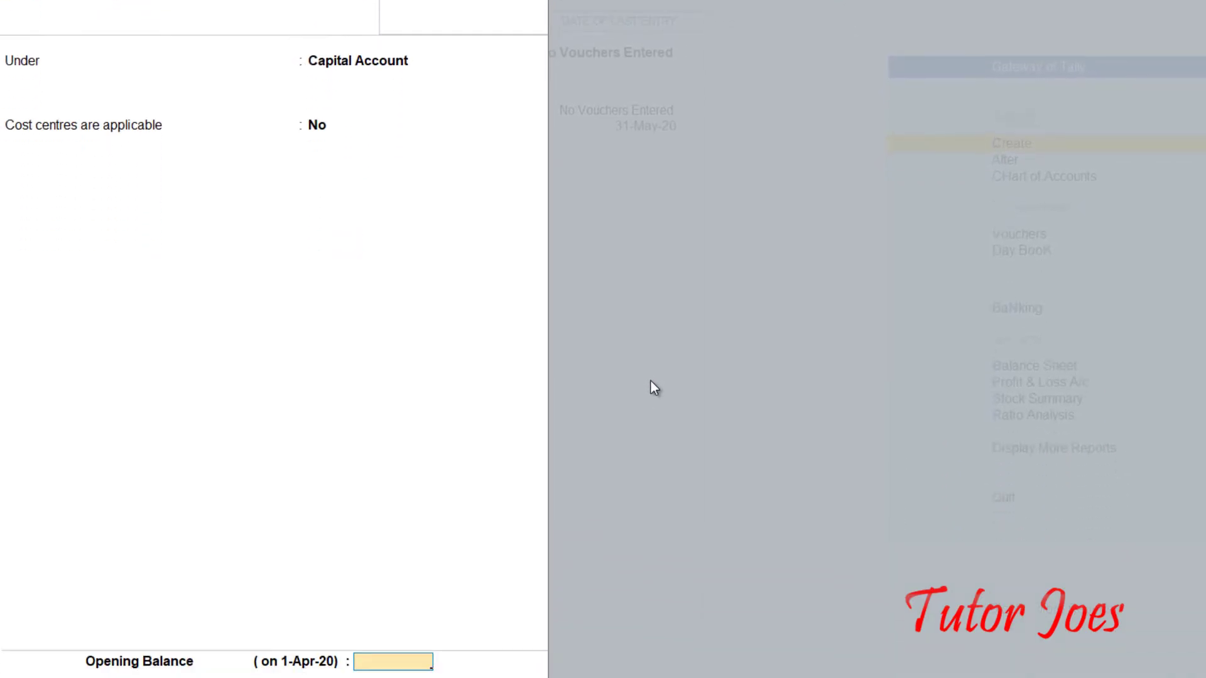
Give the Capital ledger an opening balance of 4,00,000 Cr and save it
{"action": "type", "text": "400000"}
{"action": "key", "text": "Return"}
{"action": "key", "text": "Return"}
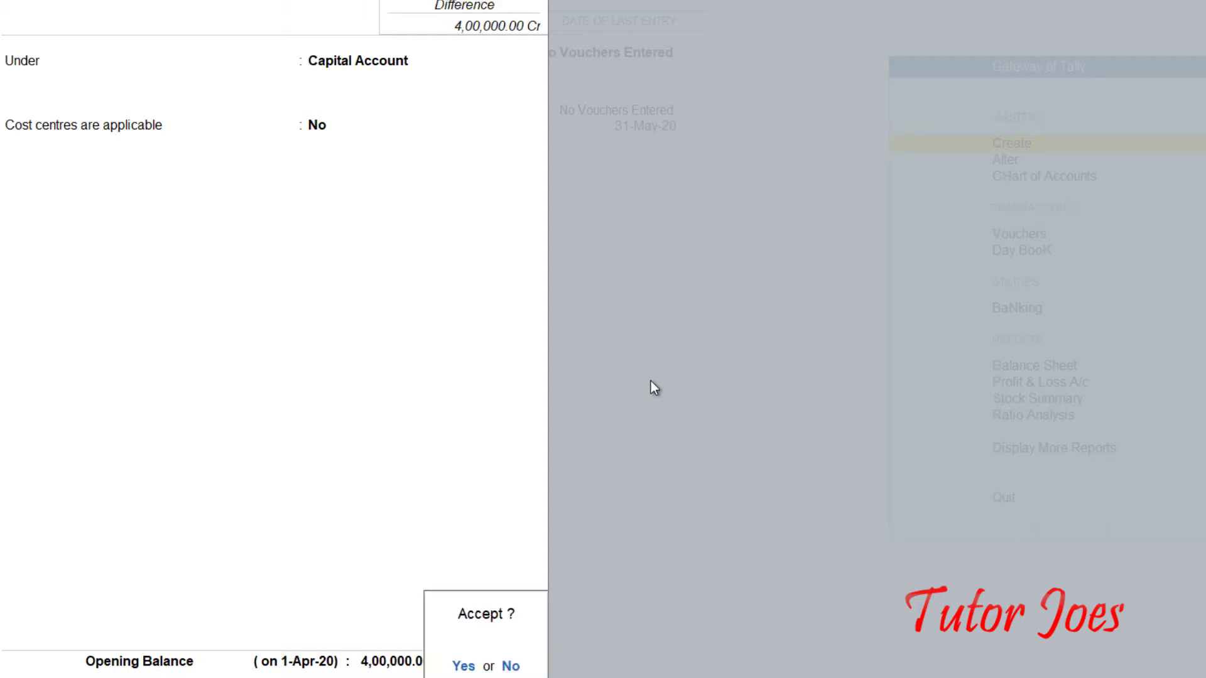
{"action": "key", "text": "Return"}
Name the next ledger Royatly Payable and place it under Current Liabilities, with cost centres not applicable
{"action": "type", "text": "Roy"}
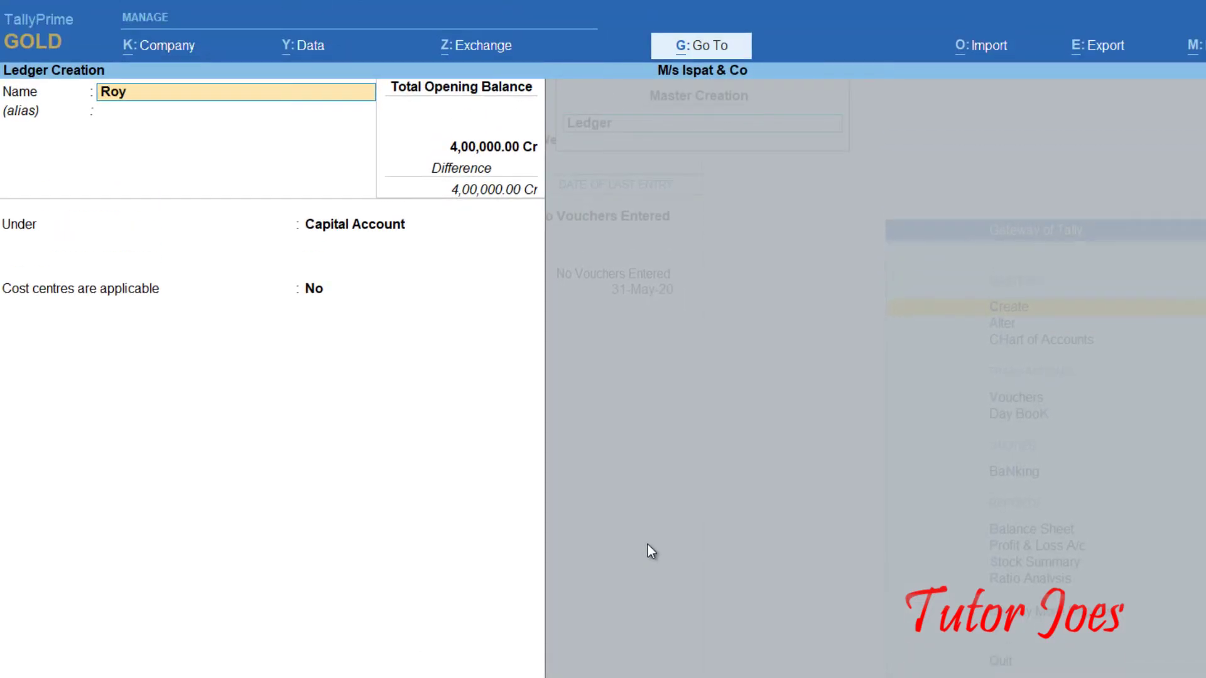
{"action": "type", "text": "atly Payable"}
{"action": "key", "text": "Return"}
{"action": "key", "text": "Return"}
{"action": "type", "text": "cu"}
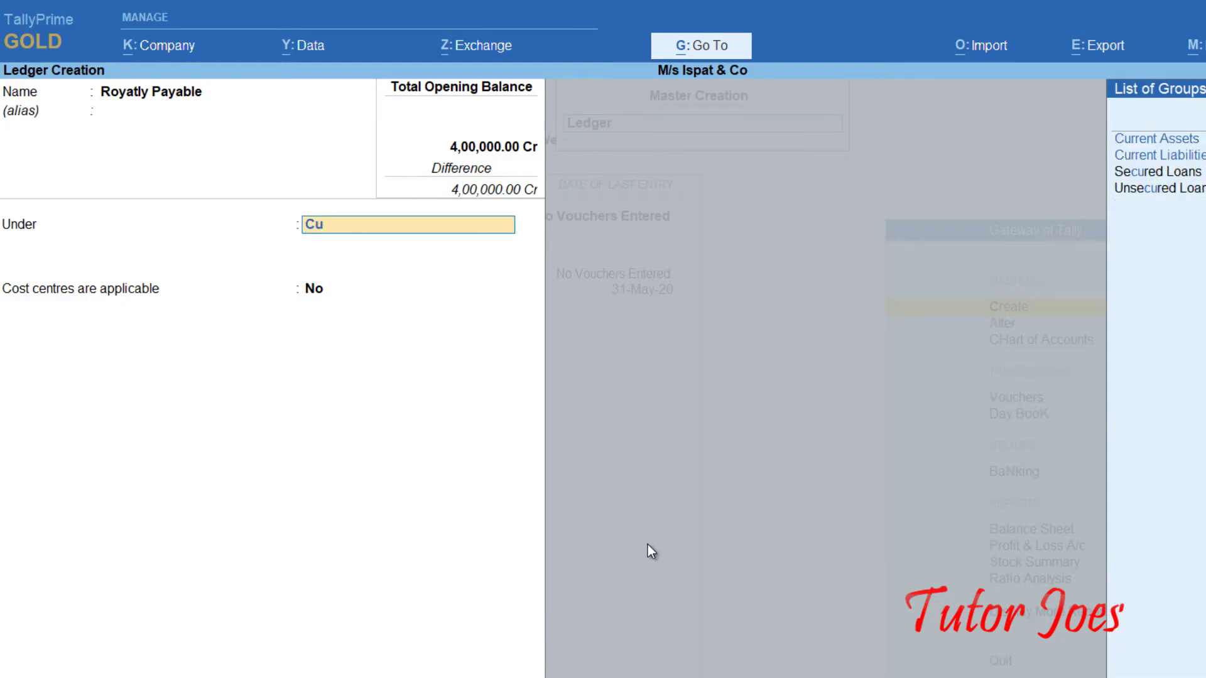
{"action": "key", "text": "Down"}
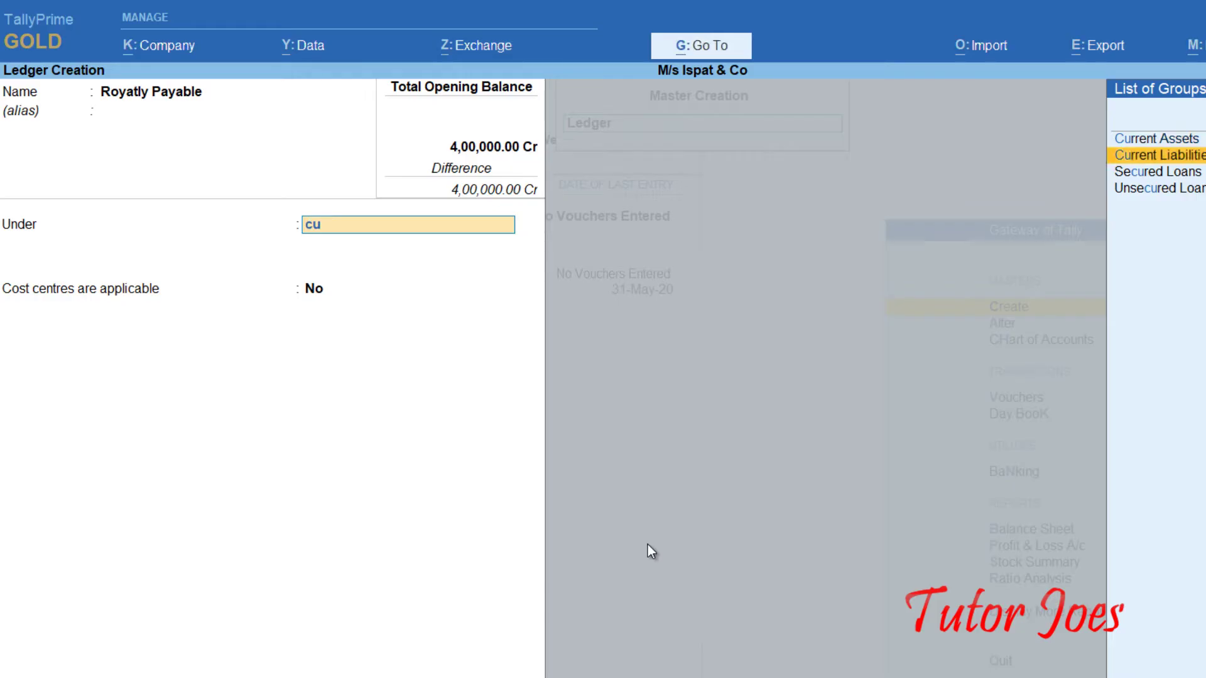
{"action": "key", "text": "Return"}
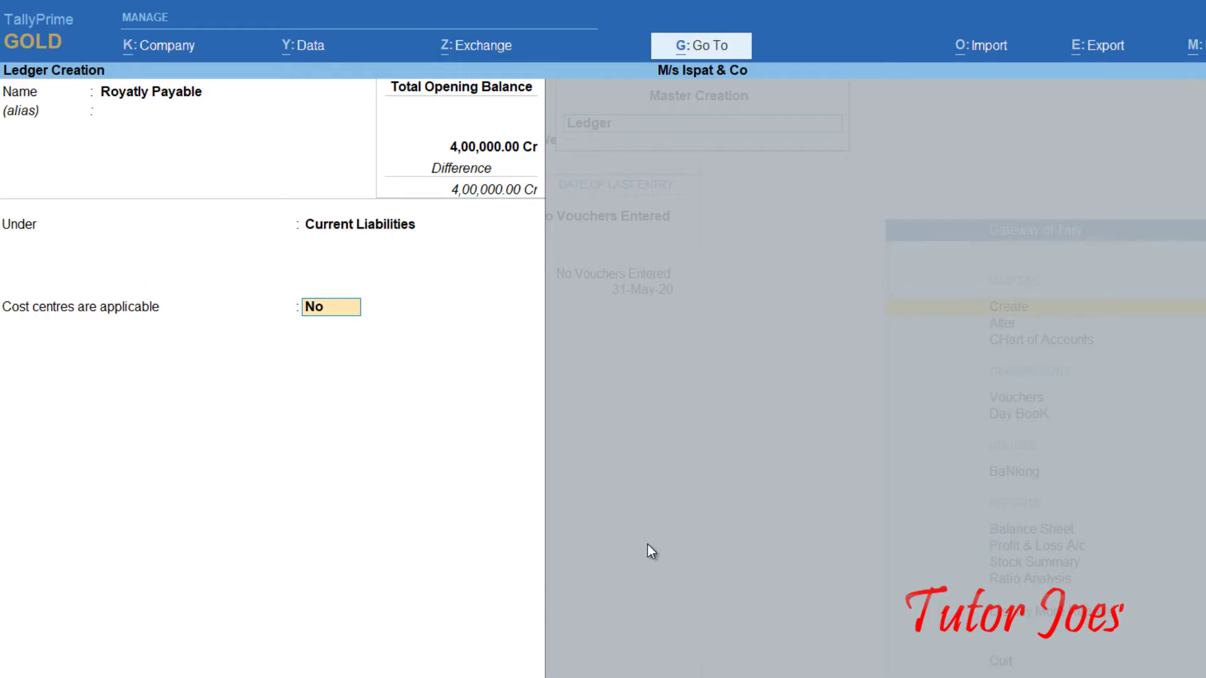
{"action": "key", "text": "Return"}
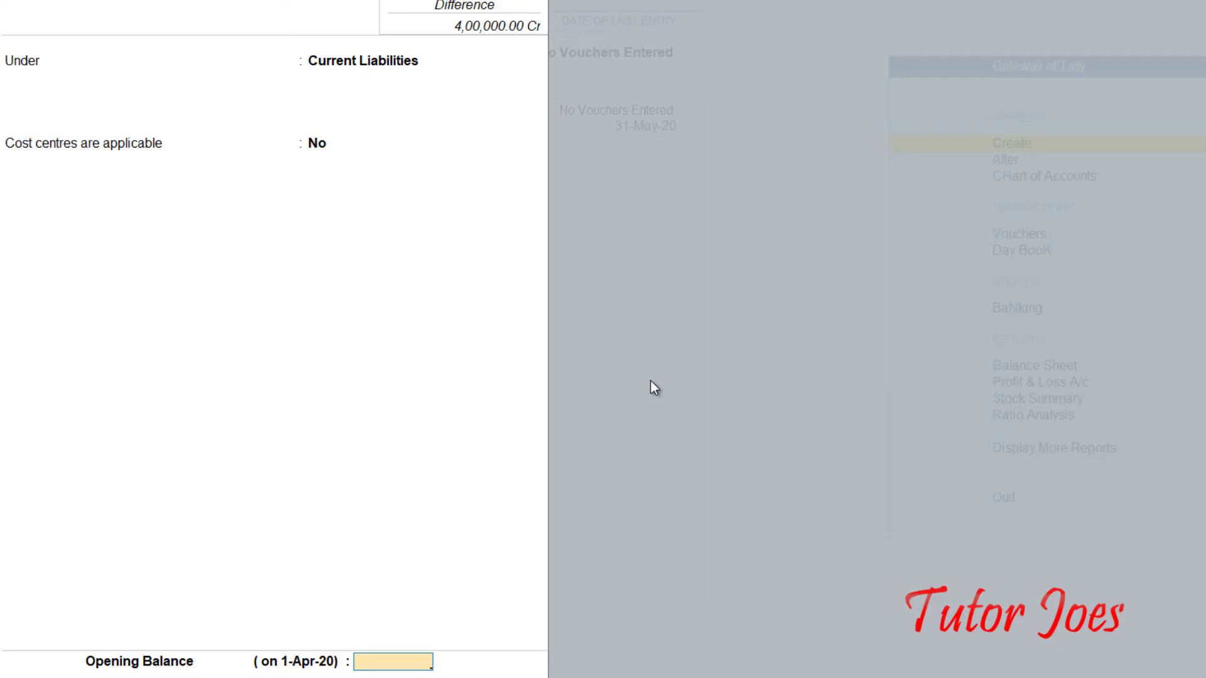
Give the Royatly Payable ledger an opening balance of 70,000 Cr and save it
{"action": "type", "text": "70000"}
{"action": "key", "text": "Return"}
{"action": "key", "text": "Return"}
{"action": "key", "text": "Return"}
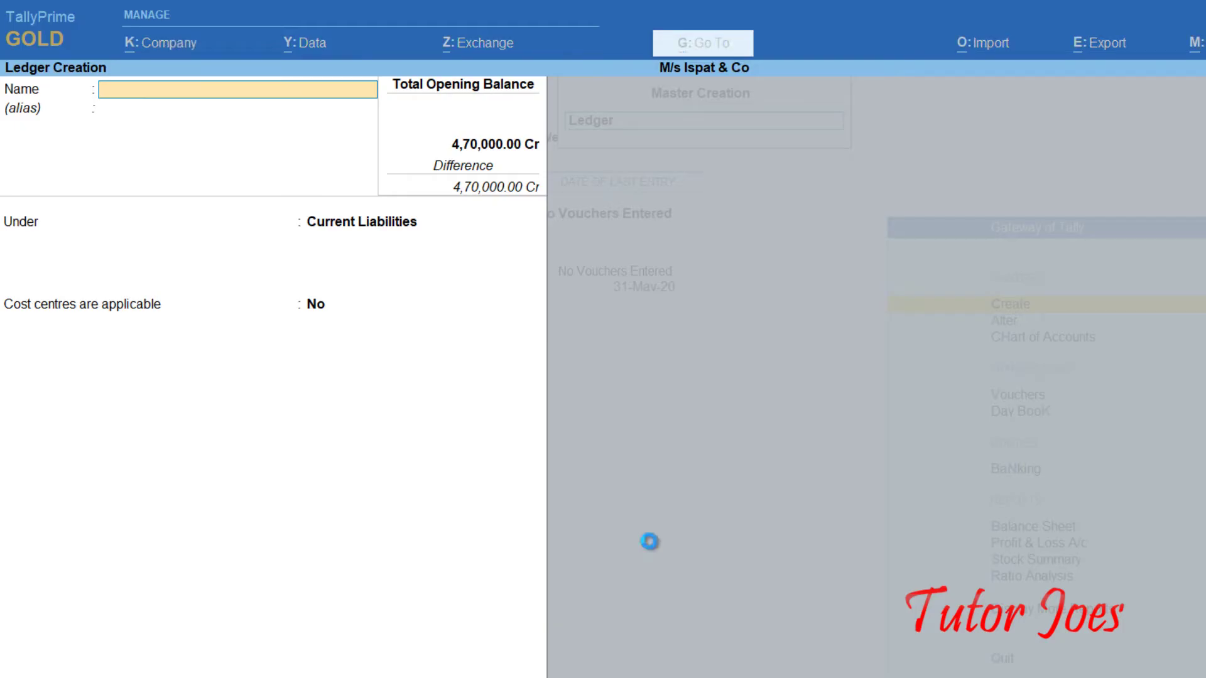
Go back to the existing Cash ledger, set its opening balance to 1,20,000 Dr and save it
{"action": "key", "text": "Page_Up"}
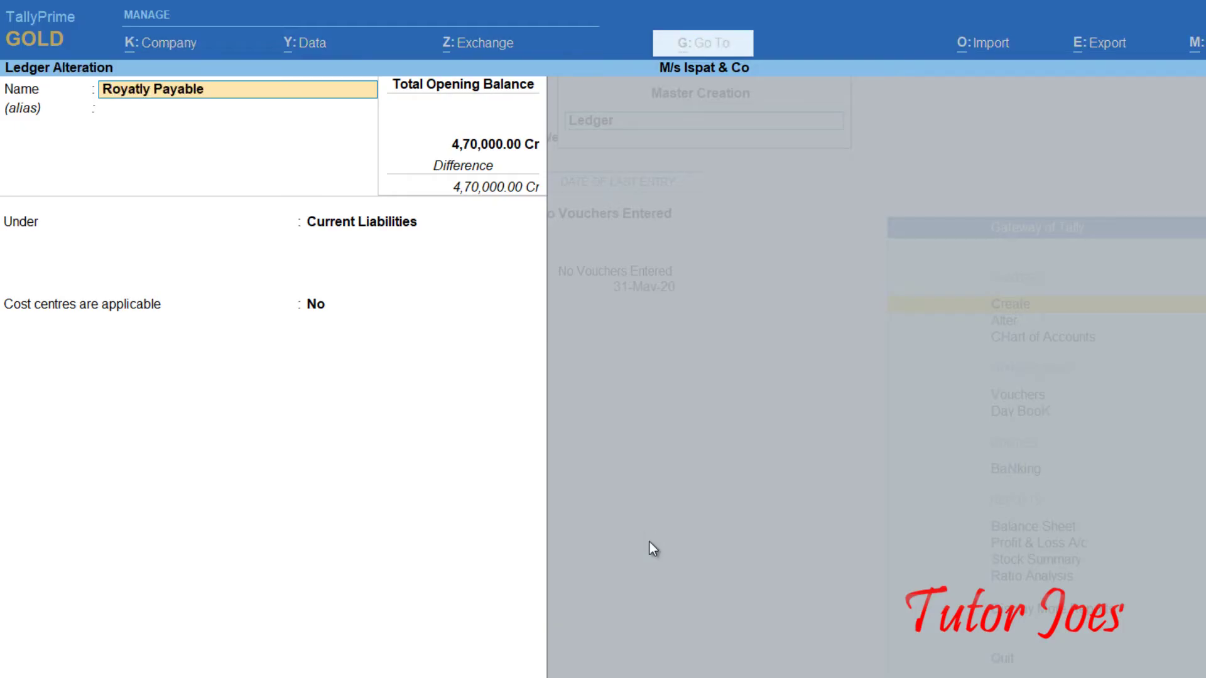
{"action": "key", "text": "Page_Up"}
{"action": "key", "text": "Page_Up"}
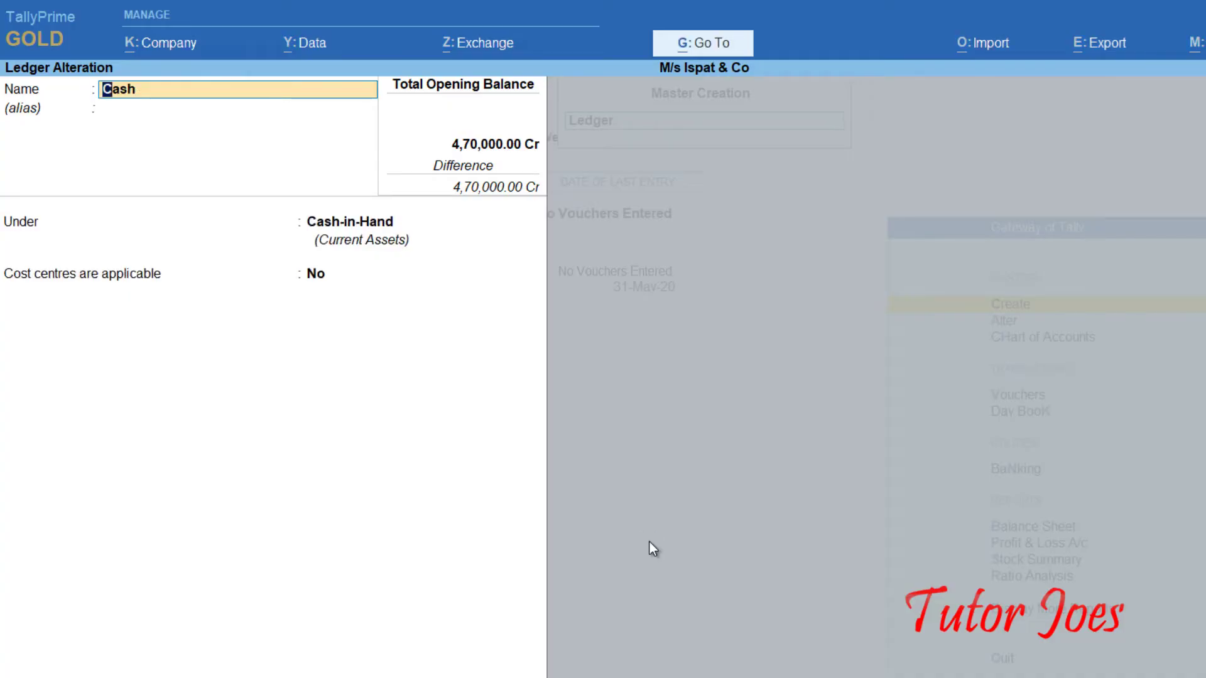
{"action": "key", "text": "Return"}
{"action": "key", "text": "Return"}
{"action": "key", "text": "Return"}
{"action": "key", "text": "Return"}
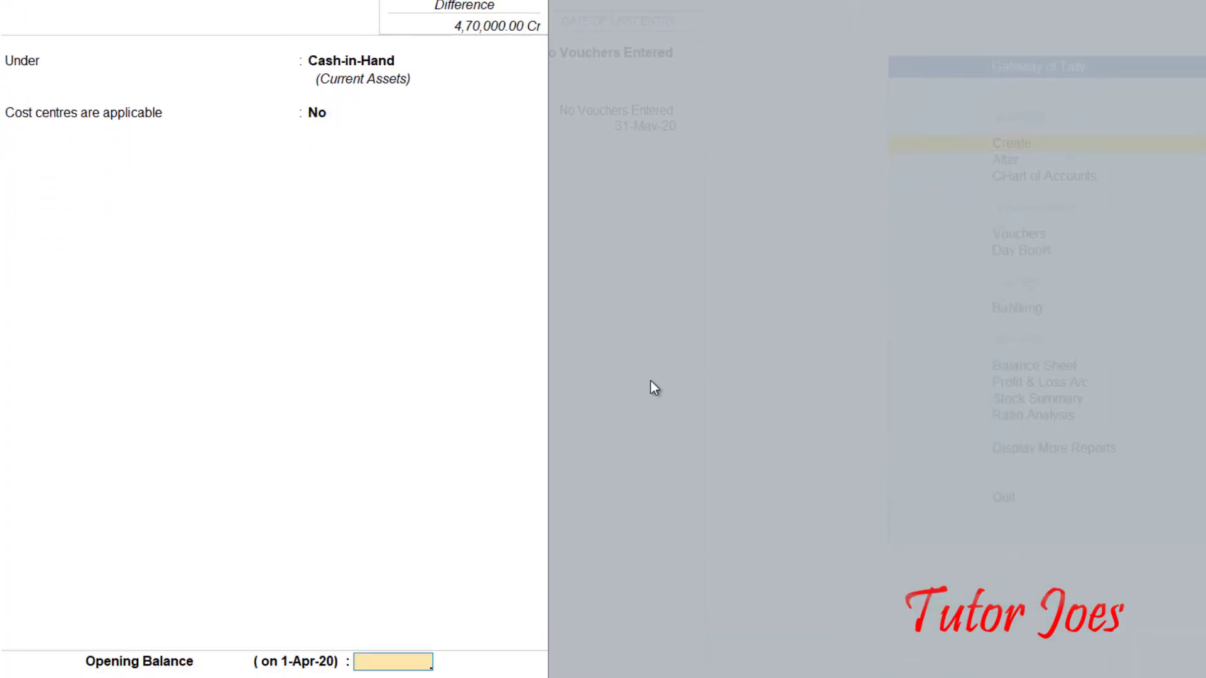
{"action": "type", "text": "120000"}
{"action": "key", "text": "Return"}
{"action": "key", "text": "Return"}
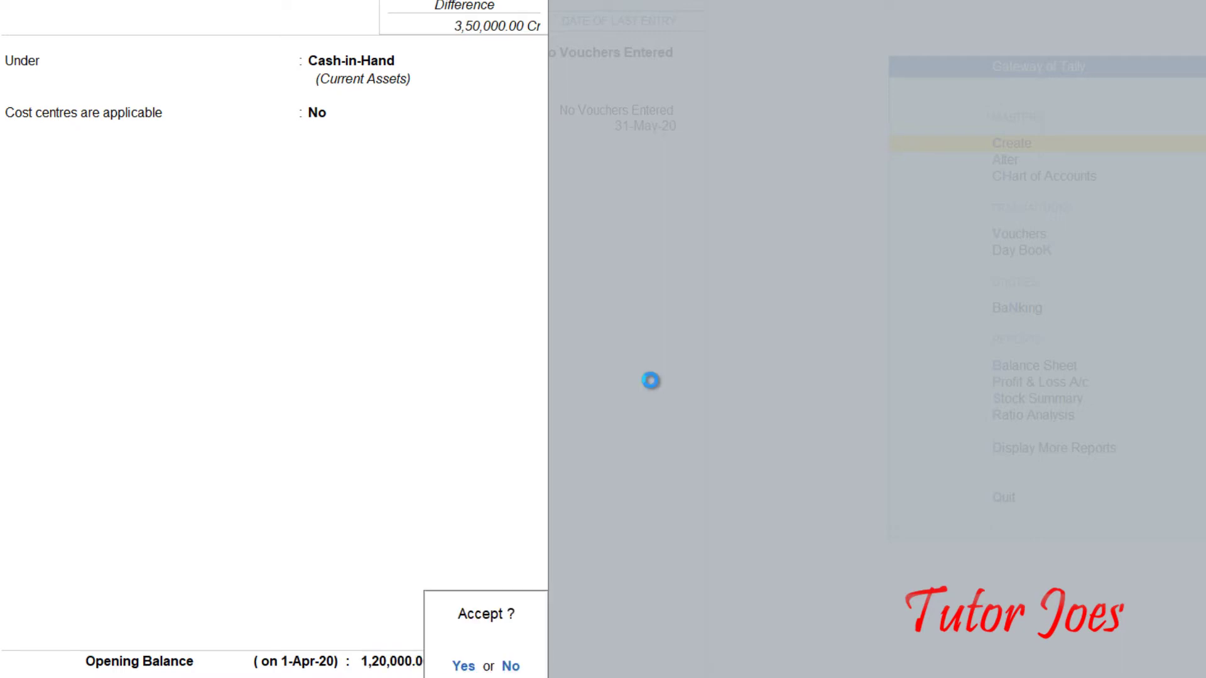
{"action": "key", "text": "Return"}
Name the next ledger Bank Od and place it under the Bank OD A/c group, with cost centres not applicable
{"action": "type", "text": "Ba"}
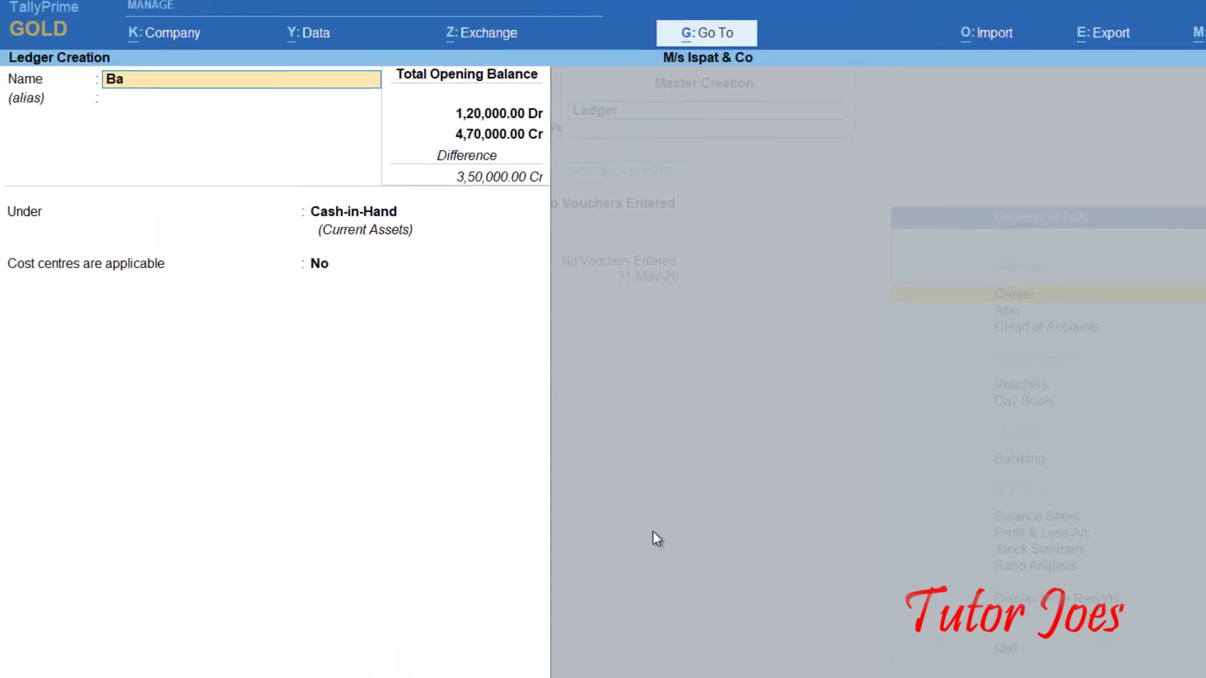
{"action": "type", "text": "nk od"}
{"action": "key", "text": "Return"}
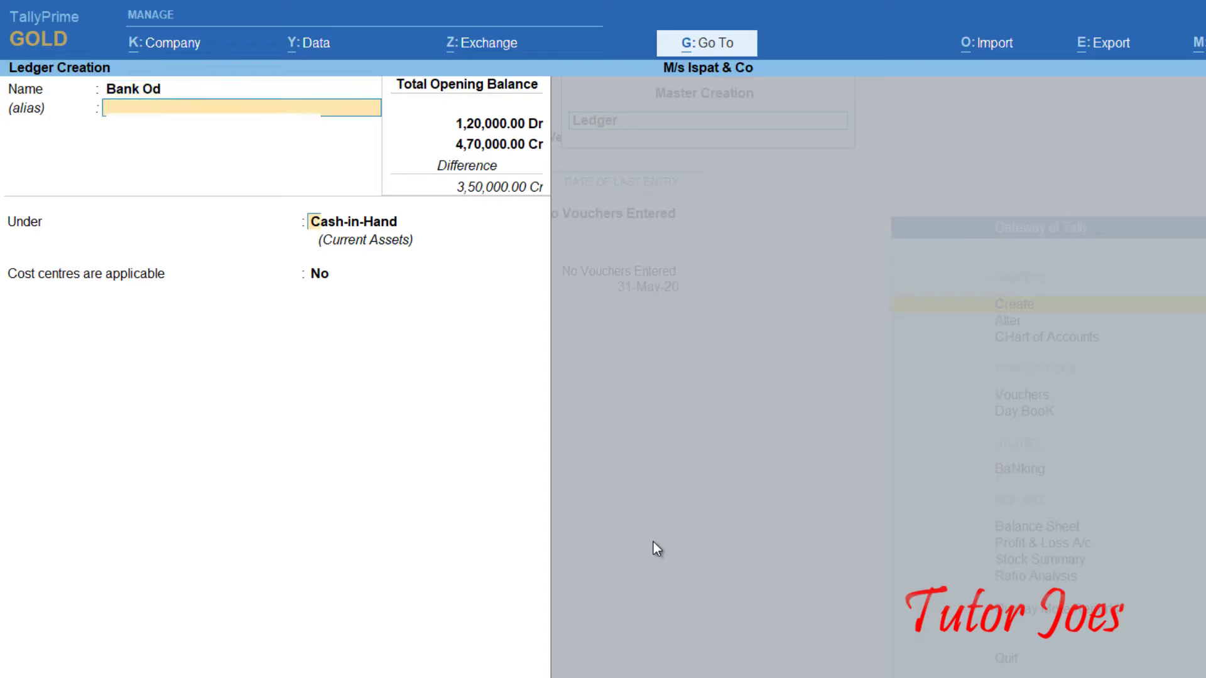
{"action": "key", "text": "Return"}
{"action": "type", "text": "Bank"}
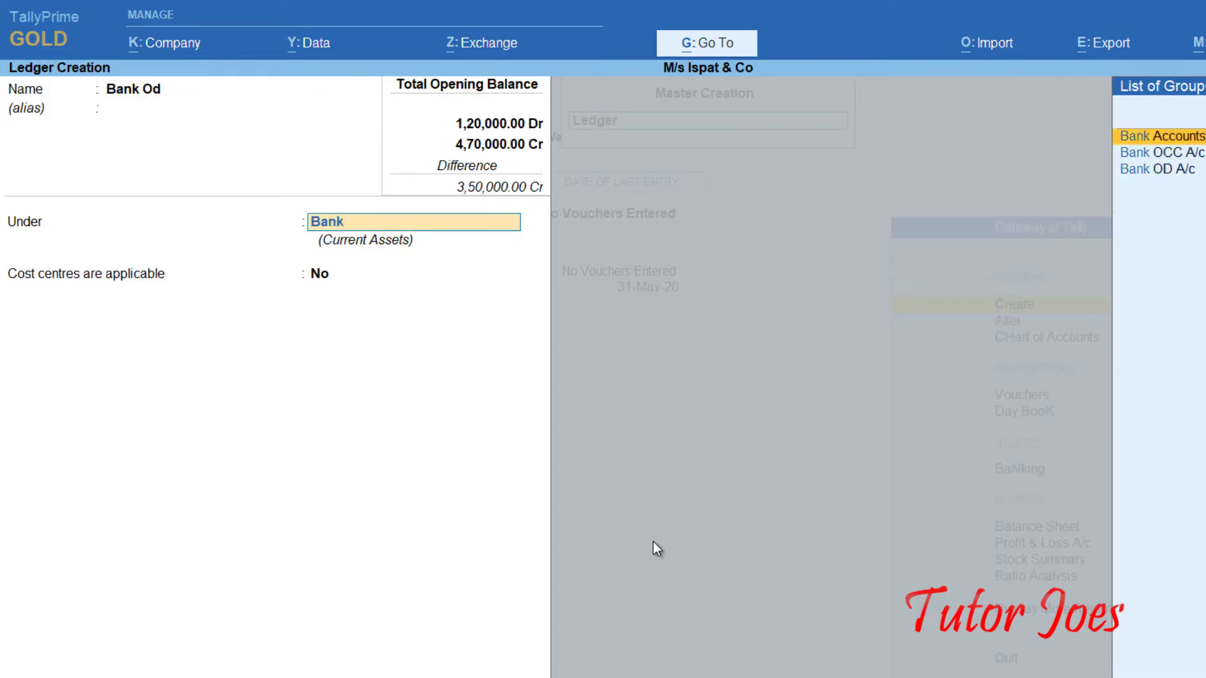
{"action": "key", "text": "Down"}
{"action": "key", "text": "Down"}
{"action": "key", "text": "Return"}
{"action": "key", "text": "Return"}
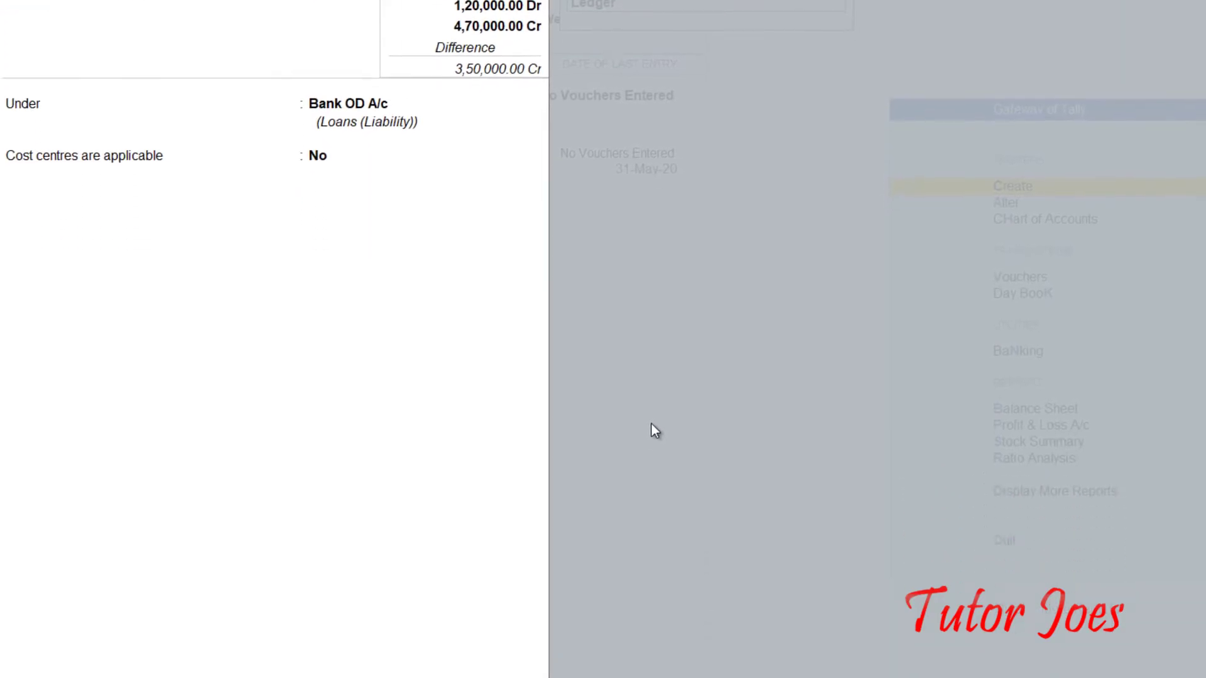
Give the Bank Od ledger an opening balance of 50,000 Cr and save it
{"action": "type", "text": "50000"}
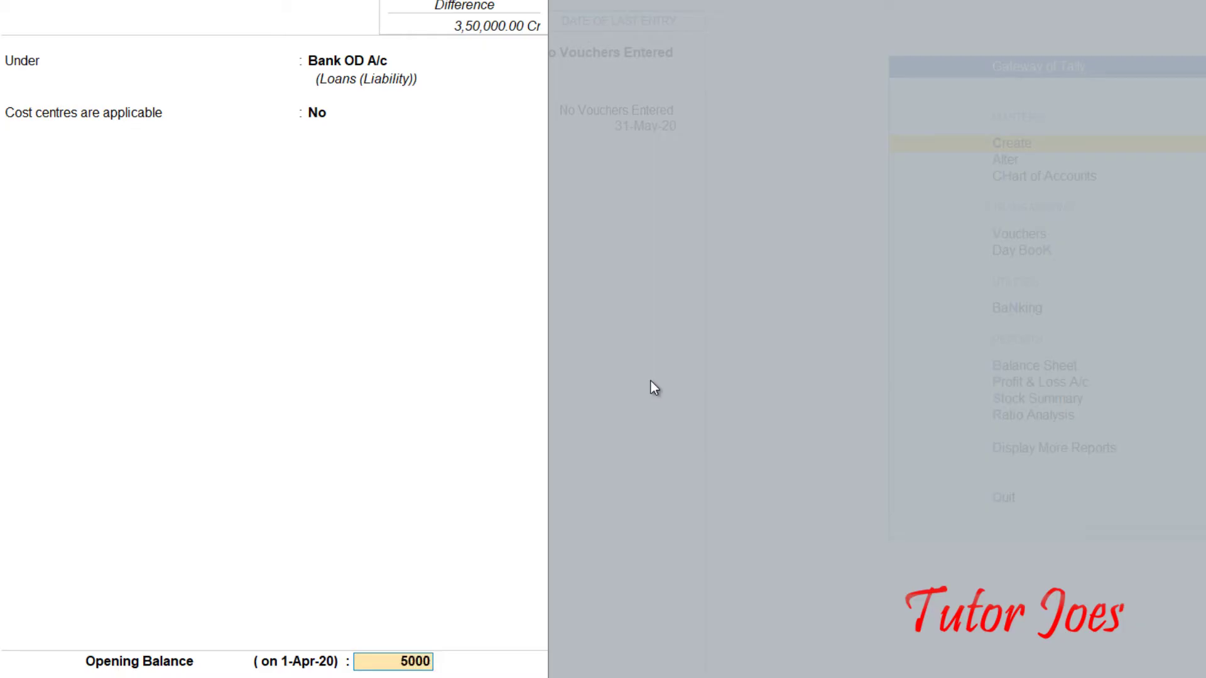
{"action": "key", "text": "Return"}
{"action": "key", "text": "Return"}
{"action": "key", "text": "Return"}
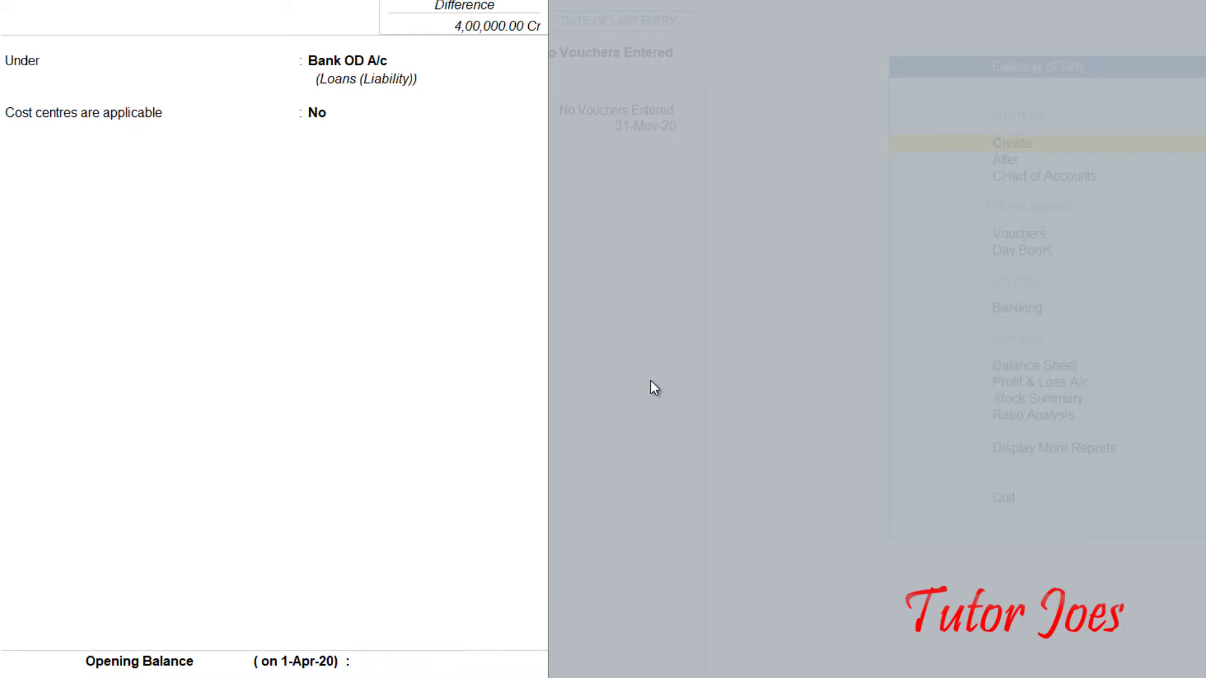
Name the next ledger ICICI Bank and place it under the Bank Accounts group, with cost centres not applicable
{"action": "type", "text": "ICICI"}
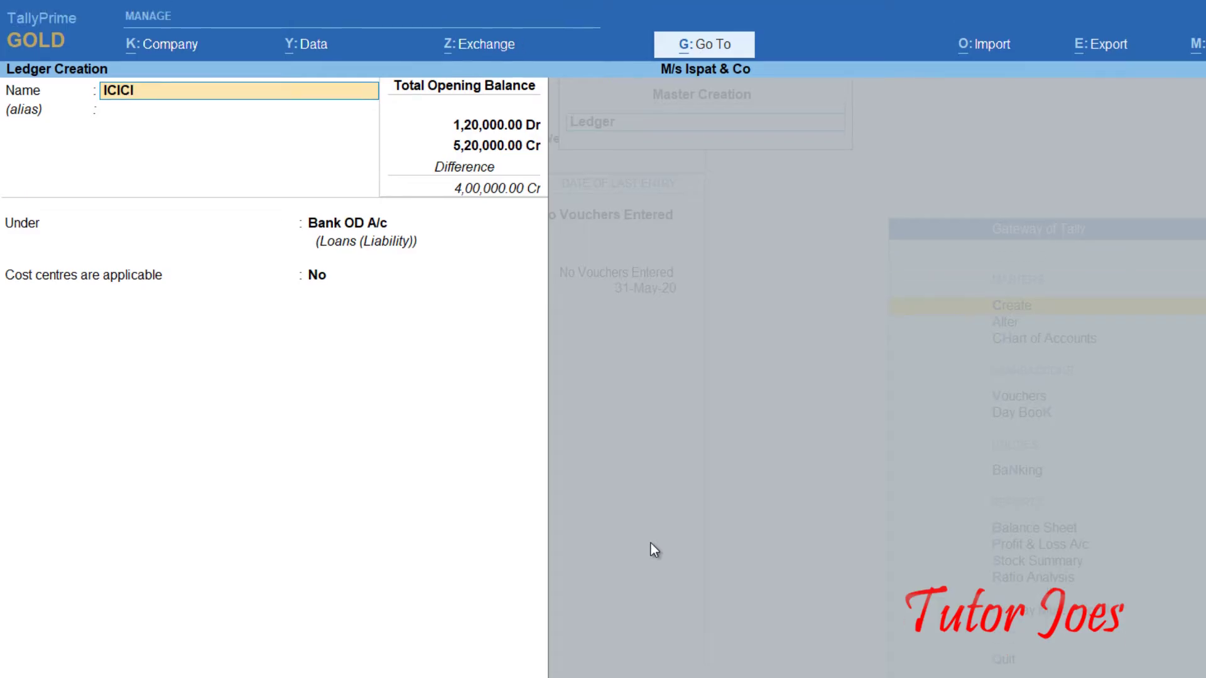
{"action": "type", "text": " Bank"}
{"action": "key", "text": "Return"}
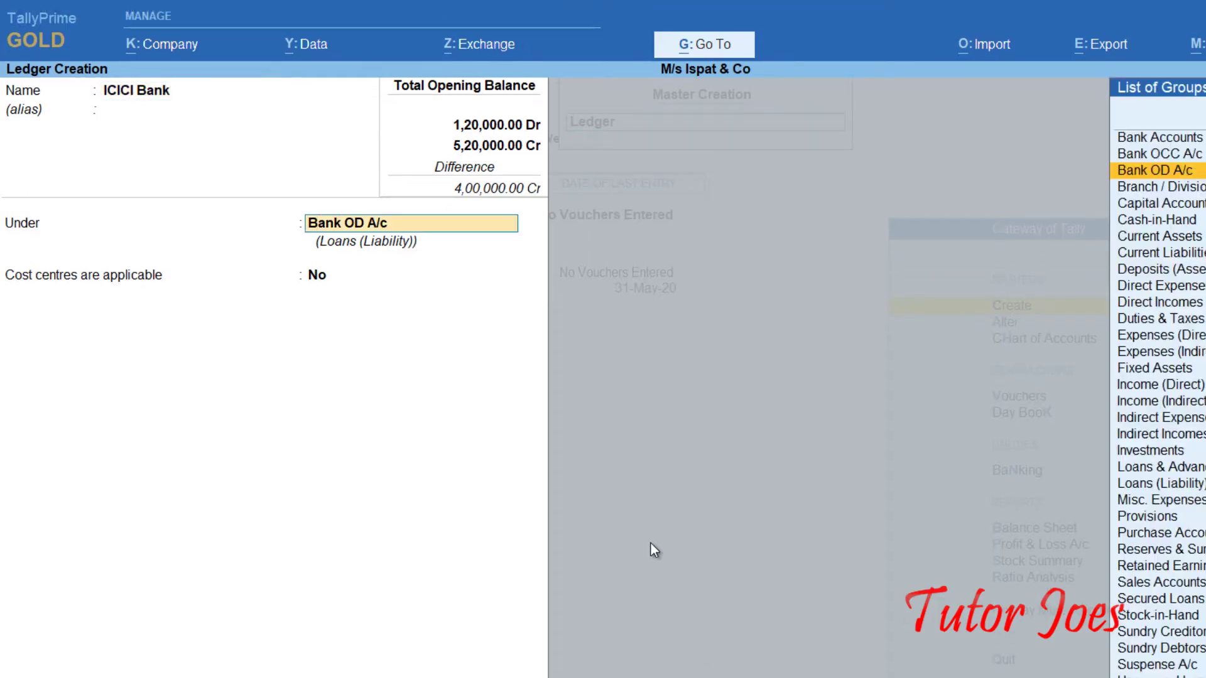
{"action": "type", "text": "Bank"}
{"action": "key", "text": "Up"}
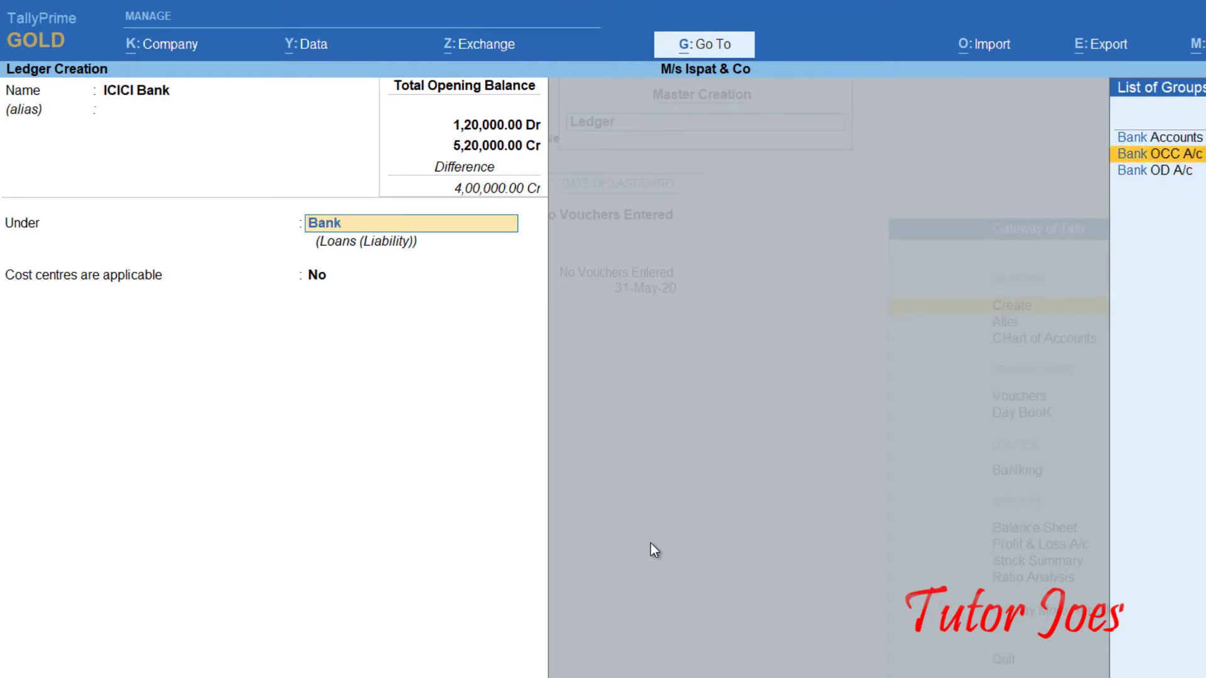
{"action": "key", "text": "Up"}
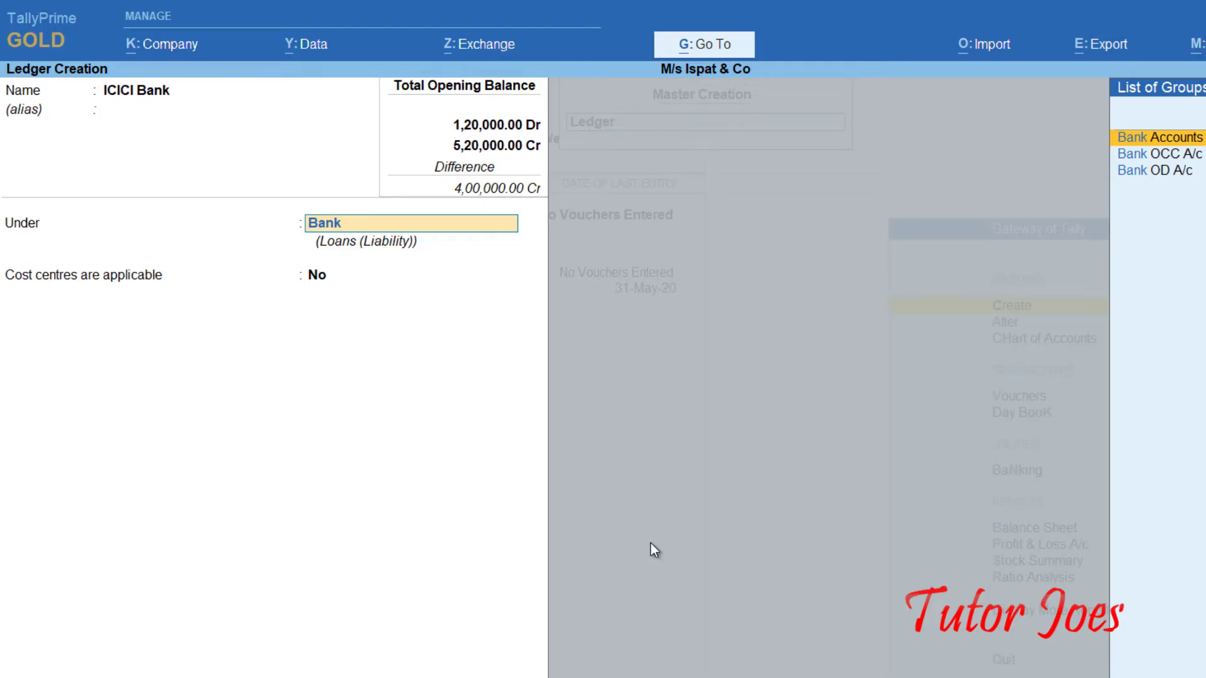
{"action": "key", "text": "Return"}
{"action": "key", "text": "Return"}
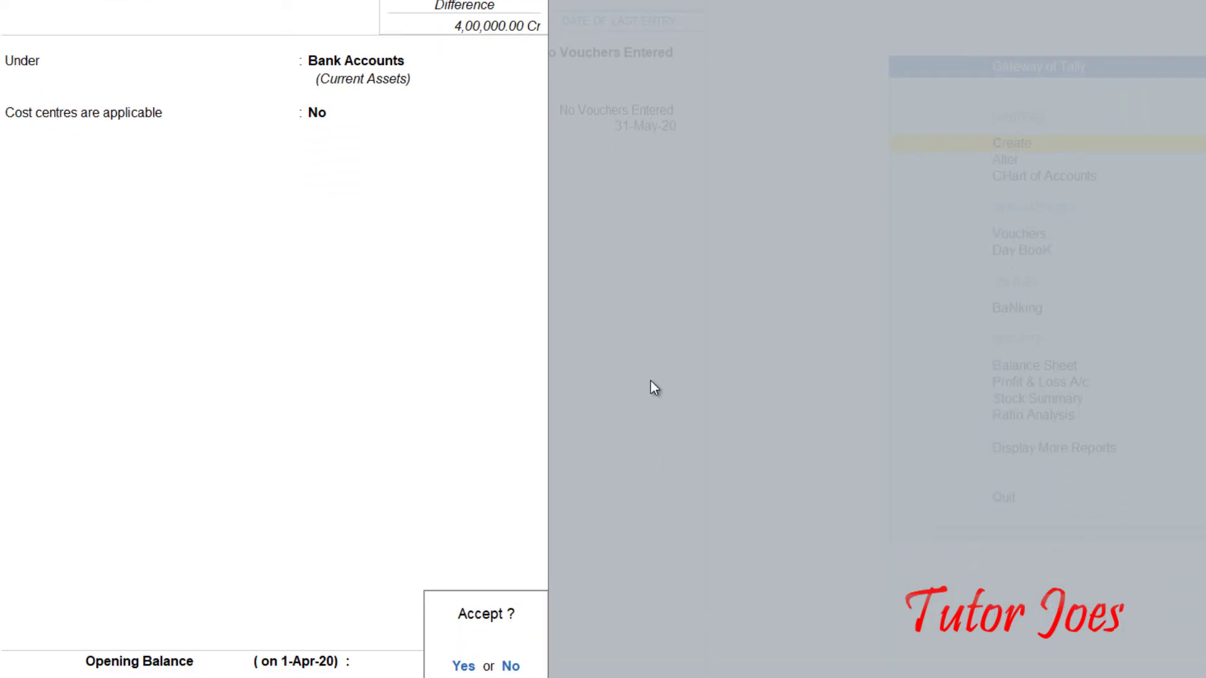
Give the ICICI Bank ledger an opening balance of 80,000 Dr and save it
{"action": "type", "text": "n80000"}
{"action": "key", "text": "Return"}
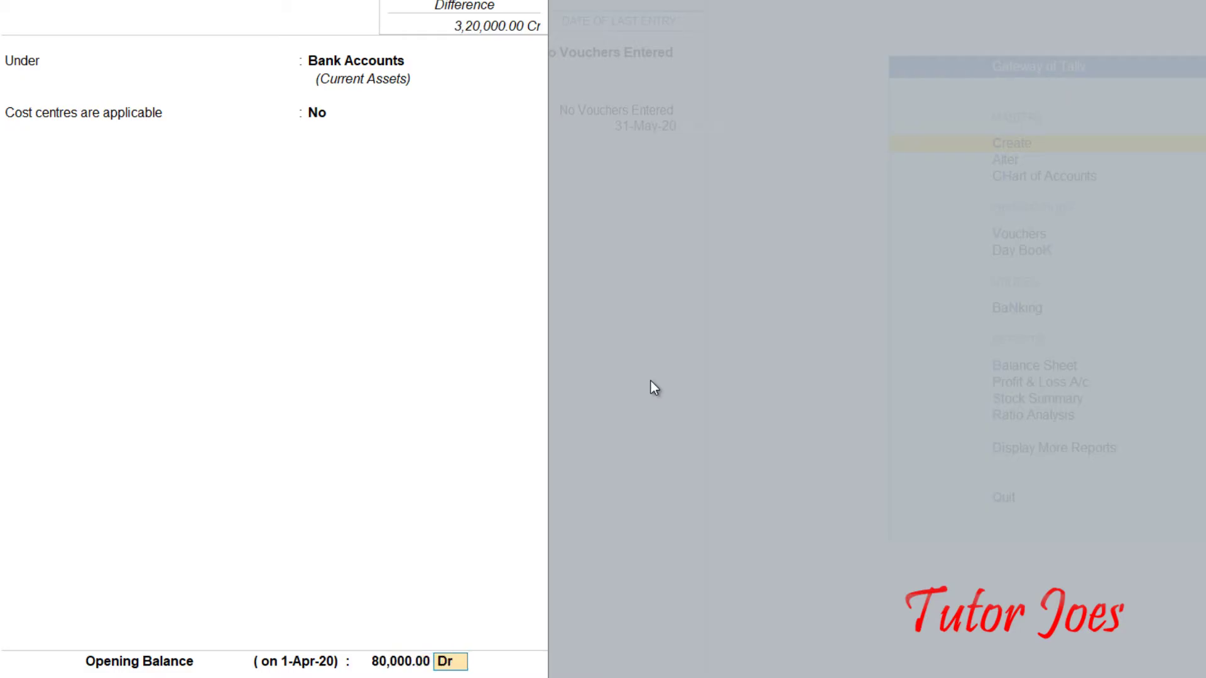
{"action": "key", "text": "Return"}
{"action": "key", "text": "y"}
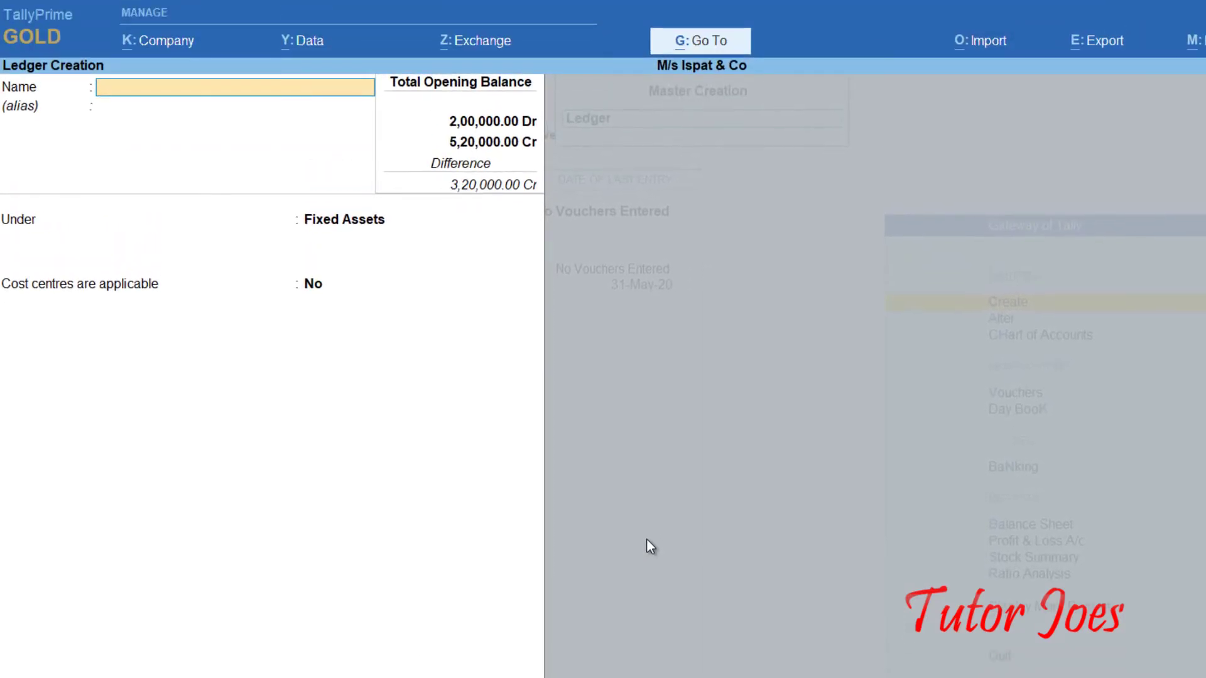
Name the next ledger Bills Payable and place it under the Current Liabilities group, with cost centres not applicable
{"action": "type", "text": "Bills Payable"}
{"action": "key", "text": "Return"}
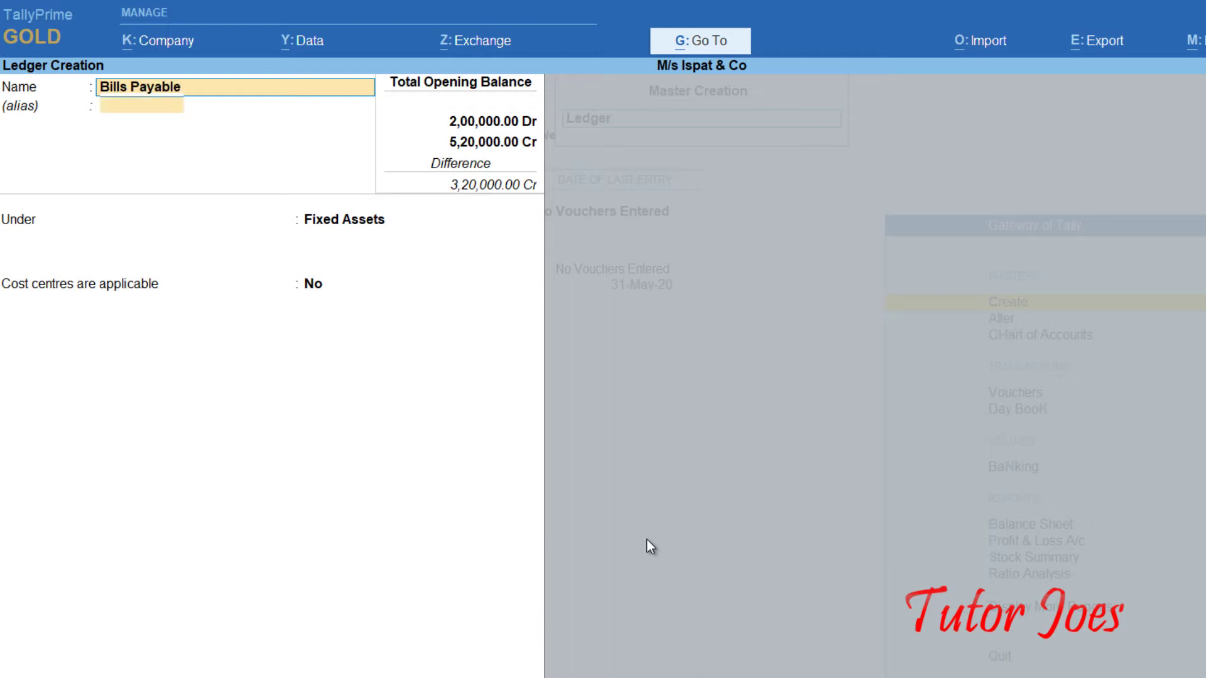
{"action": "key", "text": "Return"}
{"action": "type", "text": "C"}
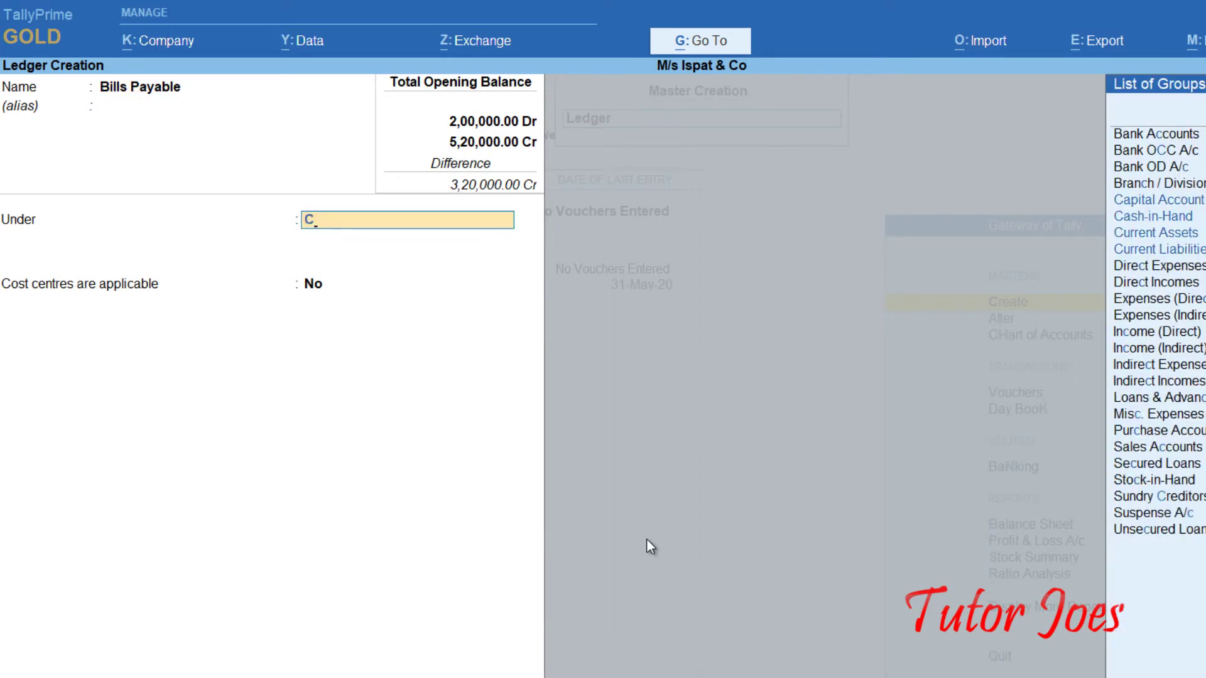
{"action": "key", "text": "Down"}
{"action": "key", "text": "Down"}
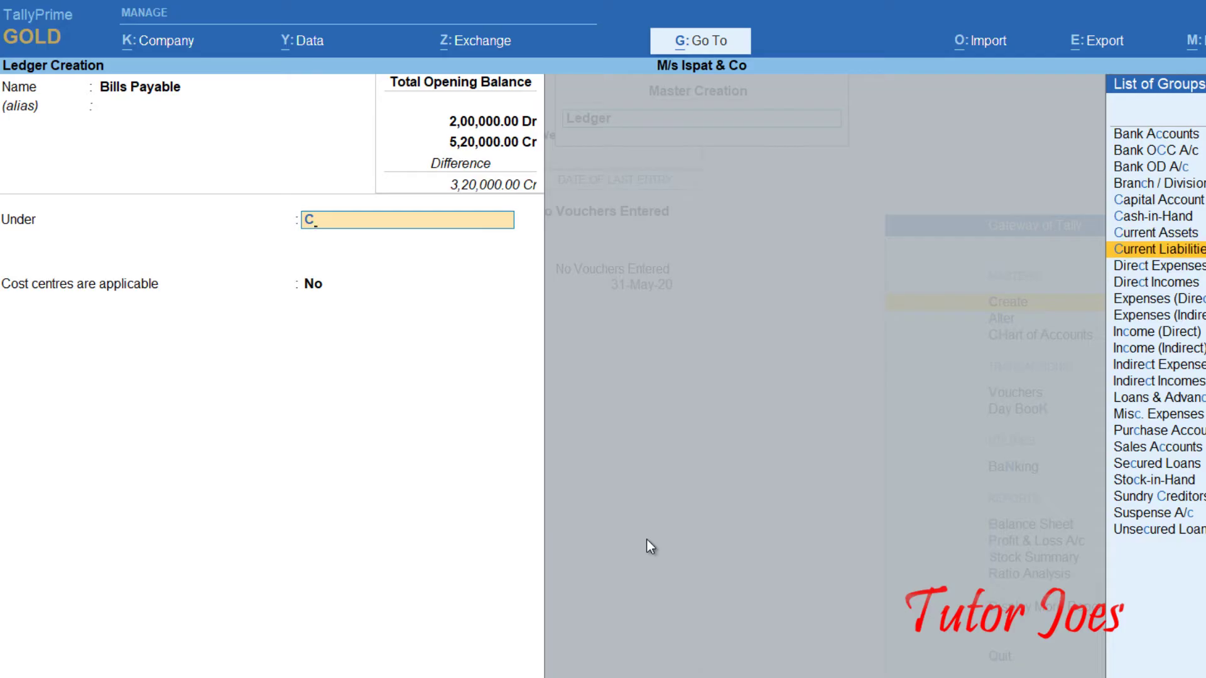
{"action": "key", "text": "Return"}
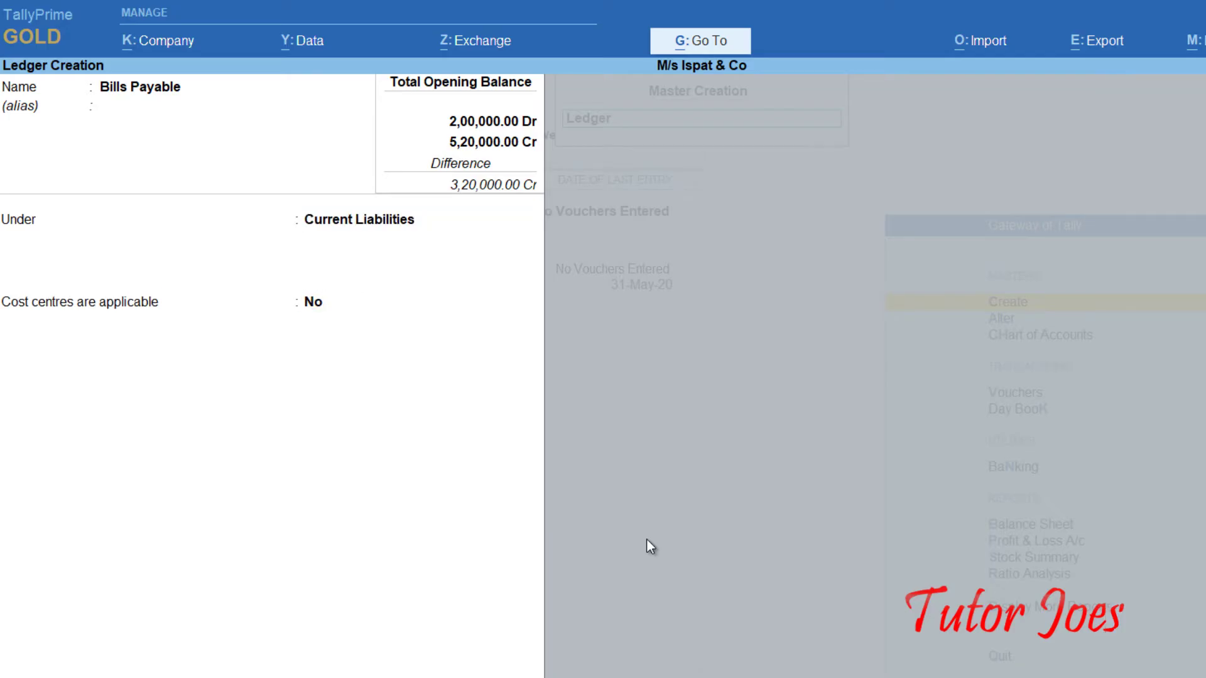
{"action": "key", "text": "Return"}
Give the Bills Payable ledger an opening balance of 20,000 Cr and save it
{"action": "type", "text": "20000"}
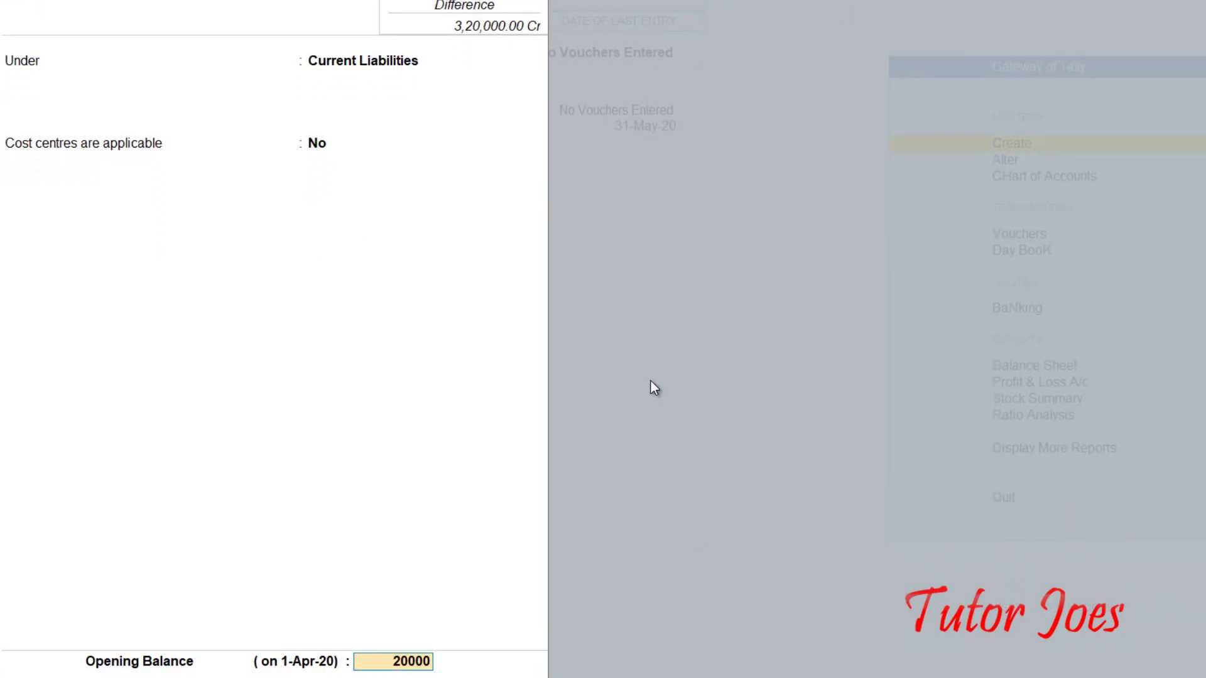
{"action": "key", "text": "Return"}
{"action": "key", "text": "Return"}
{"action": "key", "text": "Return"}
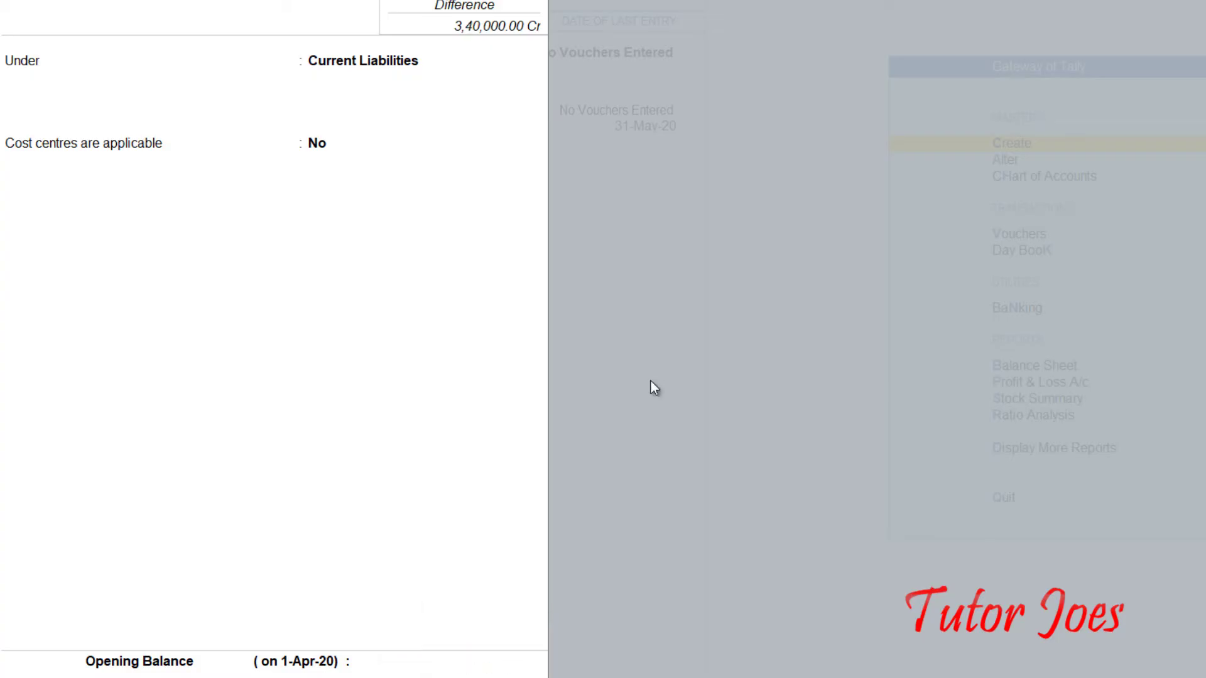
Name the next ledger Furniture and place it under the Fixed Assets group, with cost centres not applicable
{"action": "type", "text": "F"}
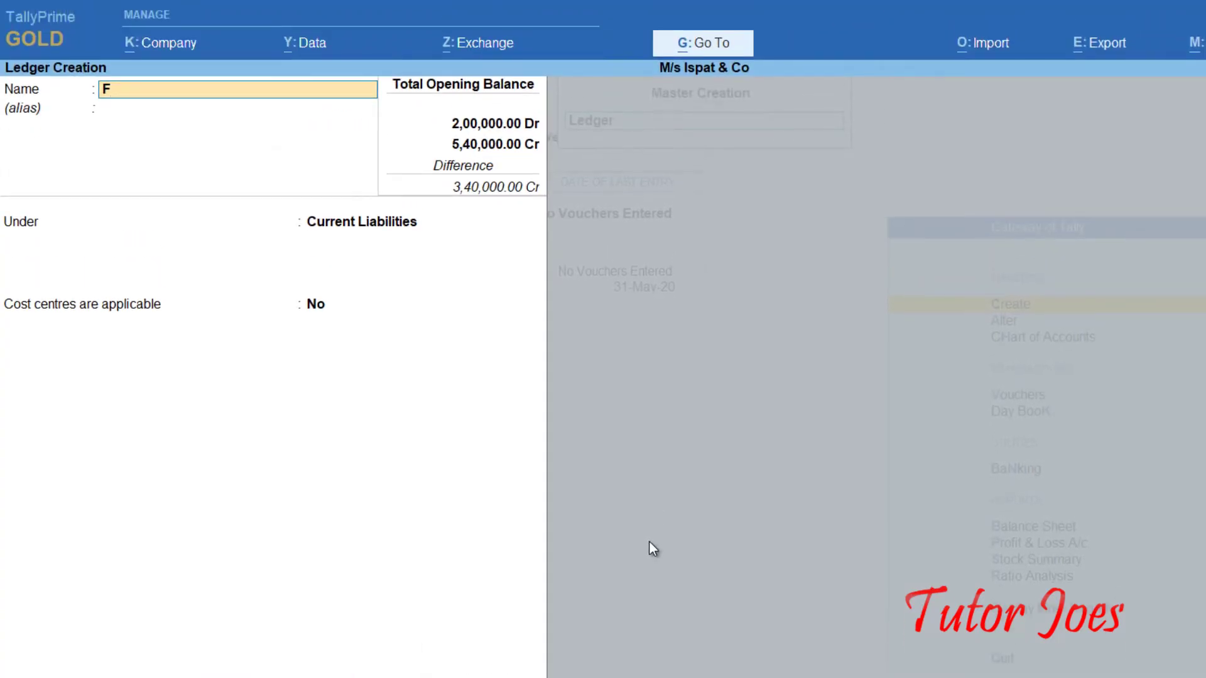
{"action": "type", "text": "urniture"}
{"action": "key", "text": "Return"}
{"action": "key", "text": "Return"}
{"action": "type", "text": "Fi"}
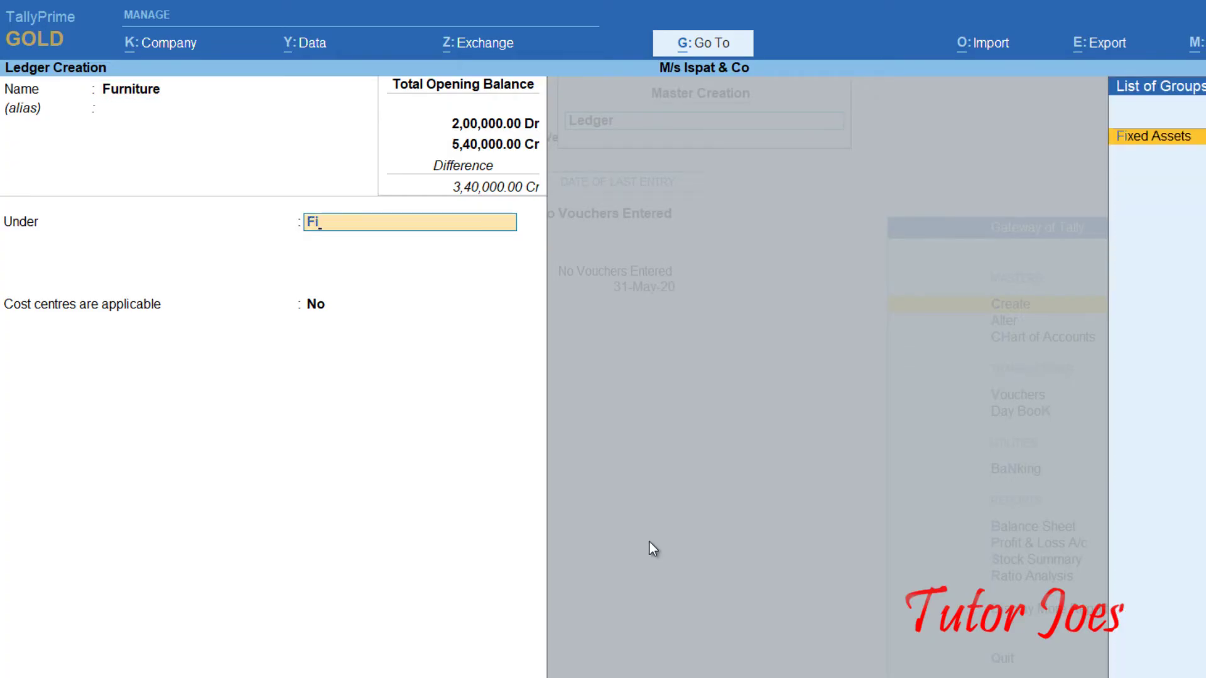
{"action": "key", "text": "Return"}
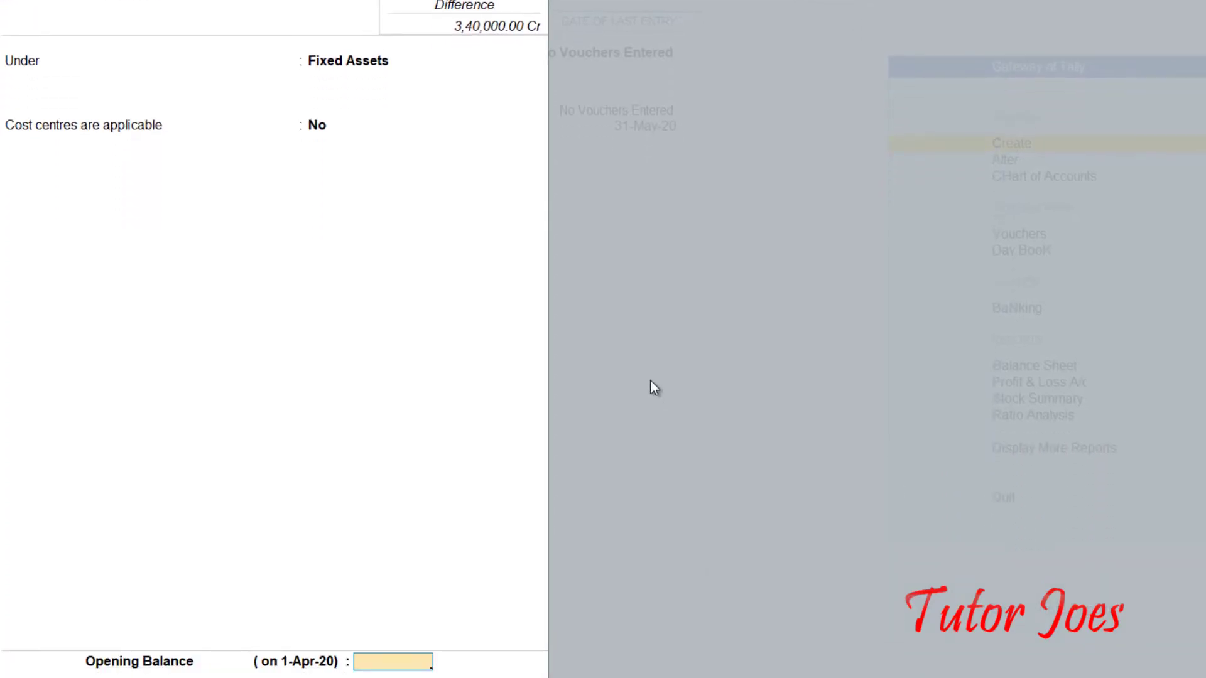
Give the Furniture ledger an opening balance of 50,000 Dr and save it
{"action": "type", "text": "50000"}
{"action": "key", "text": "Return"}
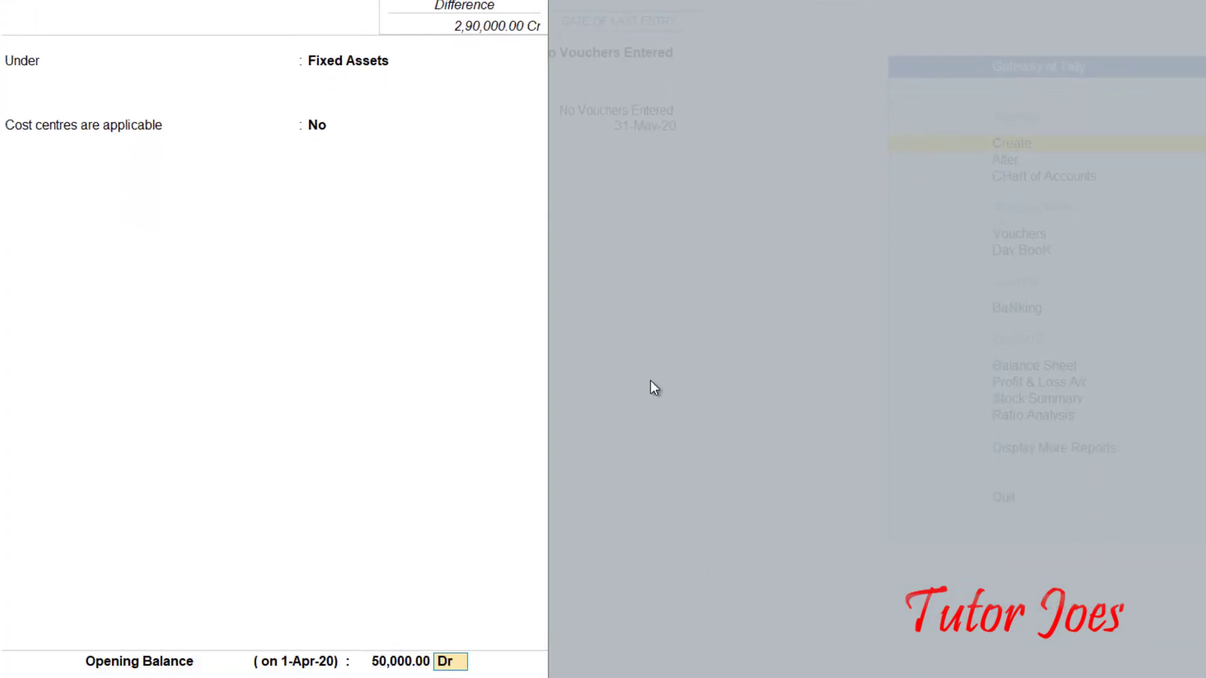
{"action": "key", "text": "Return"}
{"action": "key", "text": "Return"}
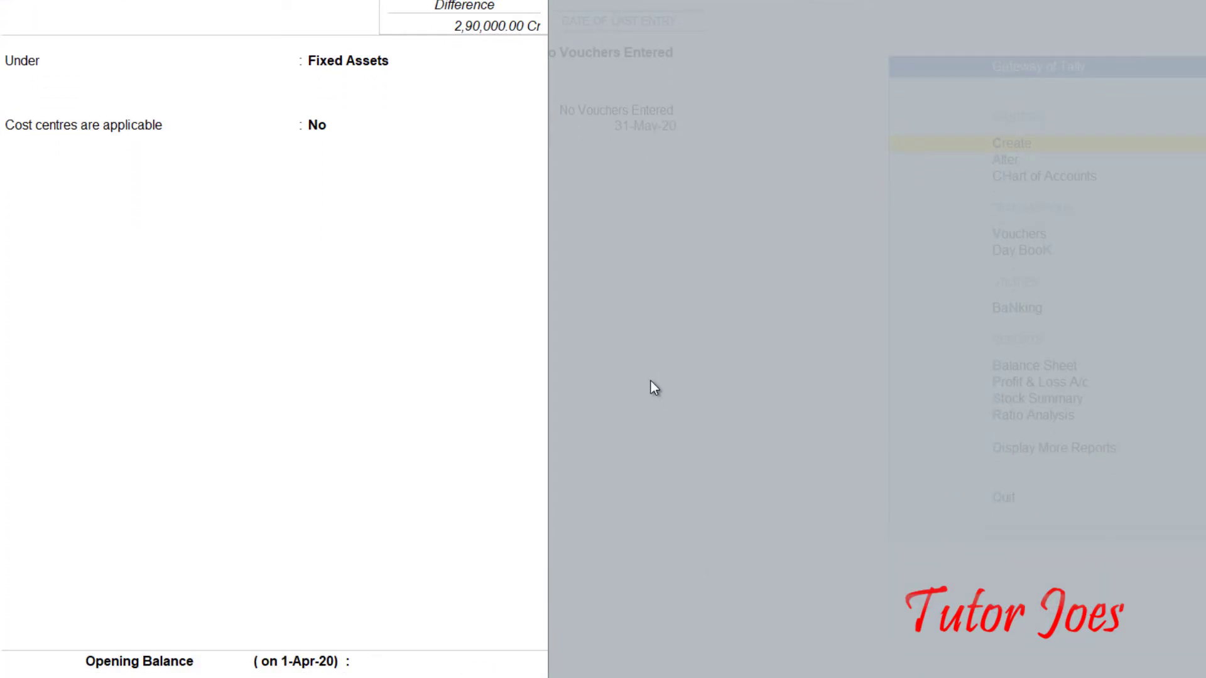
Name the next ledger Bills Receivable and place it under the Current Assets group, with cost centres not applicable
{"action": "type", "text": "Bills R"}
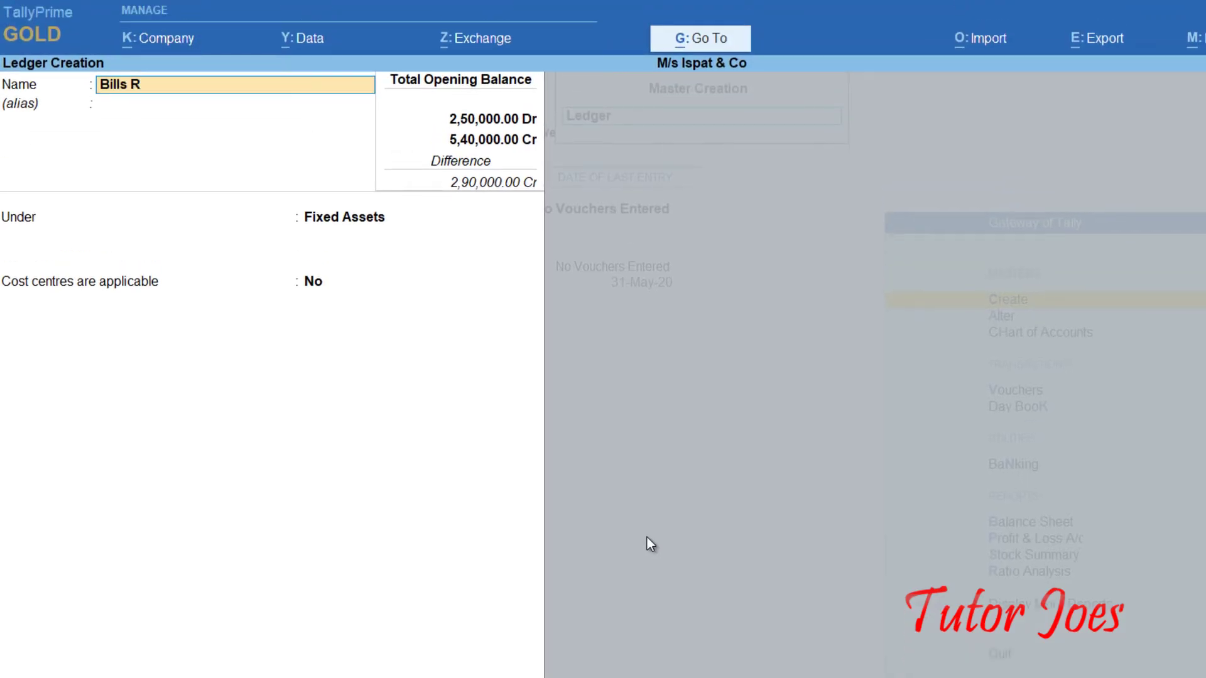
{"action": "type", "text": "eceivable"}
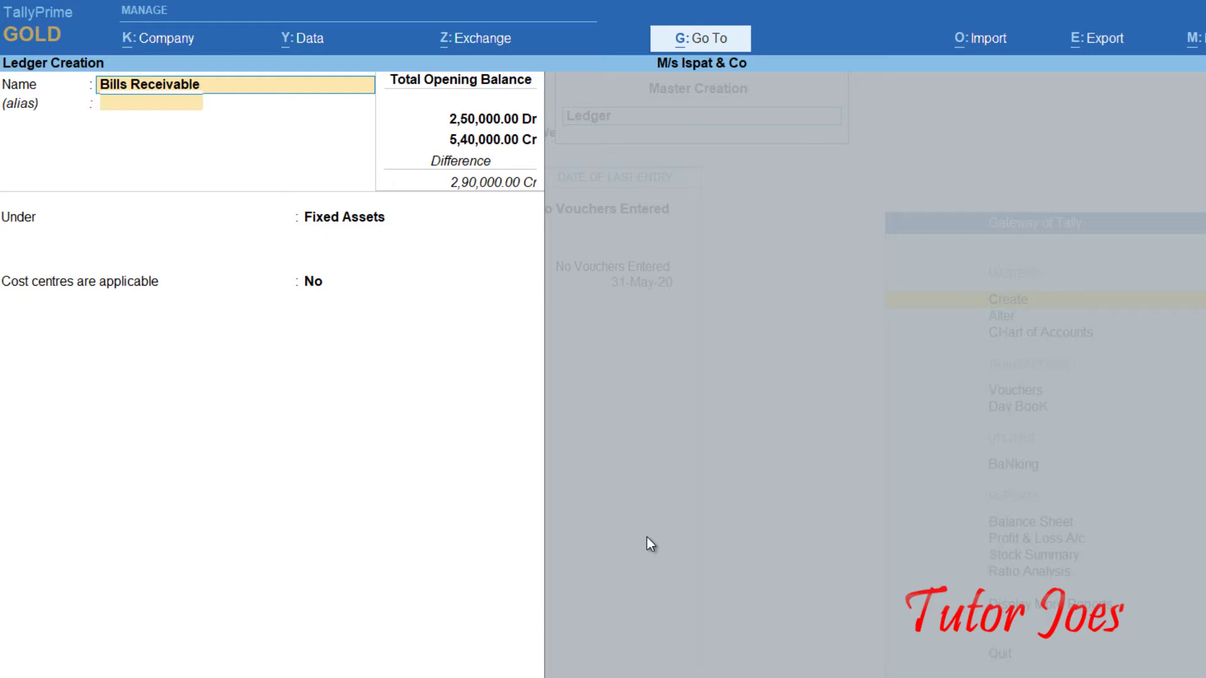
{"action": "key", "text": "Return"}
{"action": "type", "text": "Cur"}
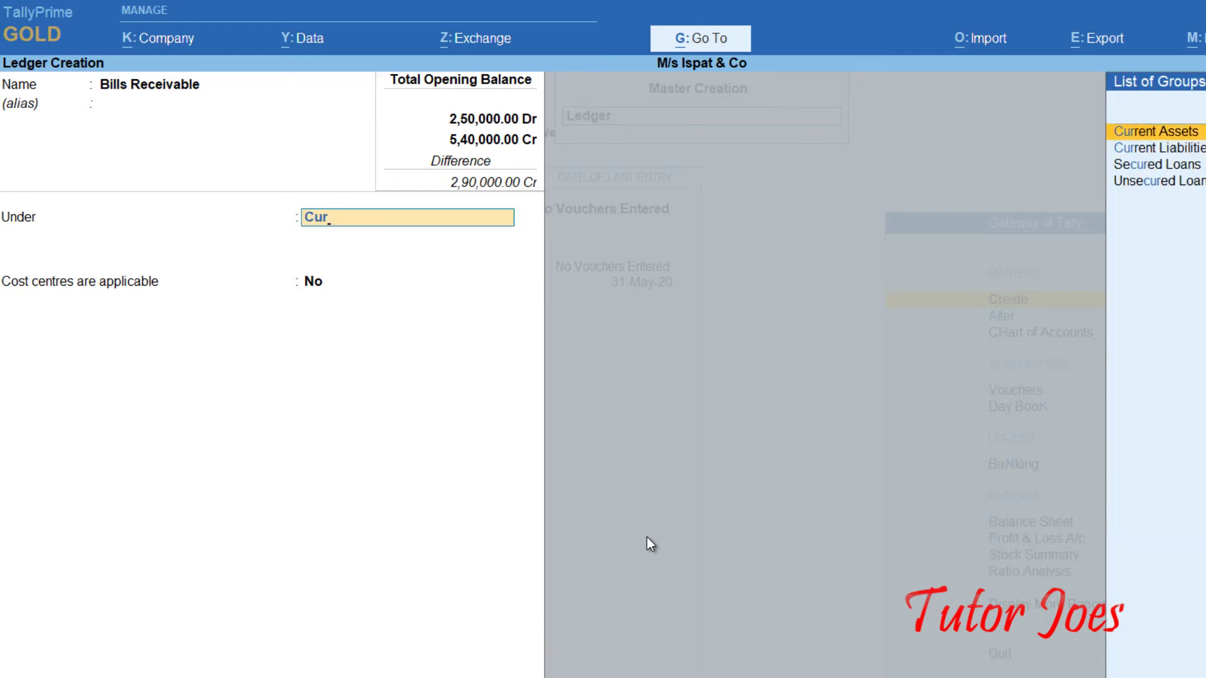
{"action": "key", "text": "Return"}
{"action": "key", "text": "Return"}
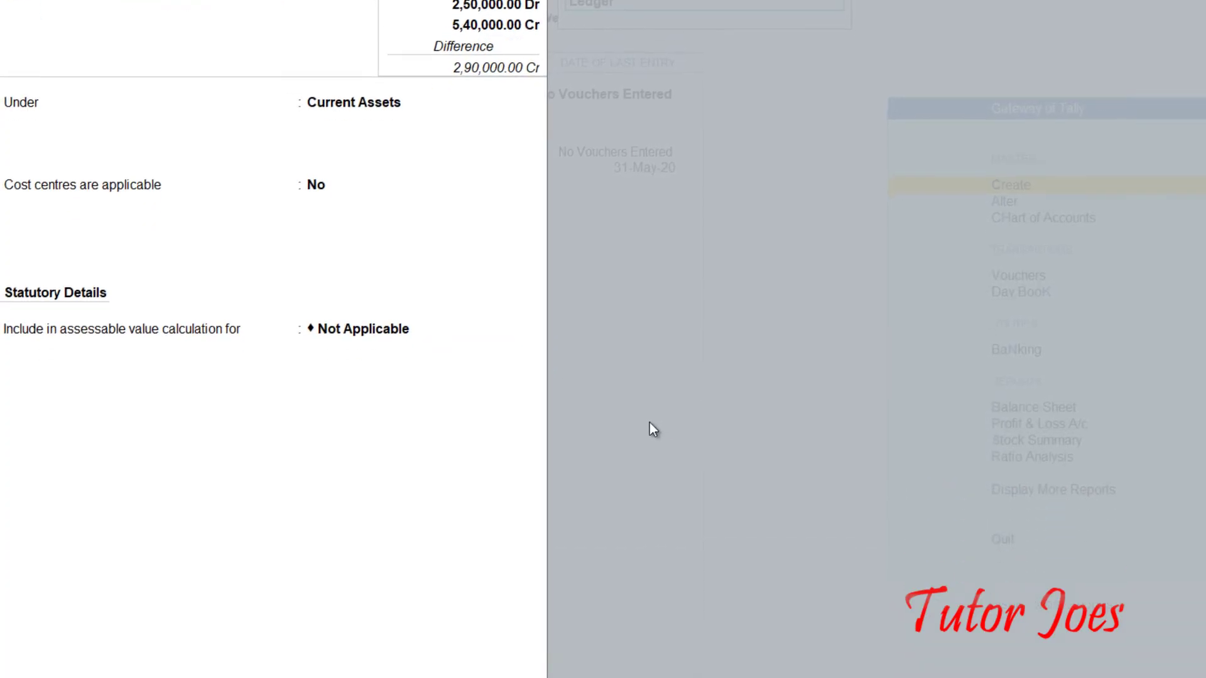
Give the Bills Receivable ledger an opening balance of 50,000 Dr and save it
{"action": "type", "text": "50000"}
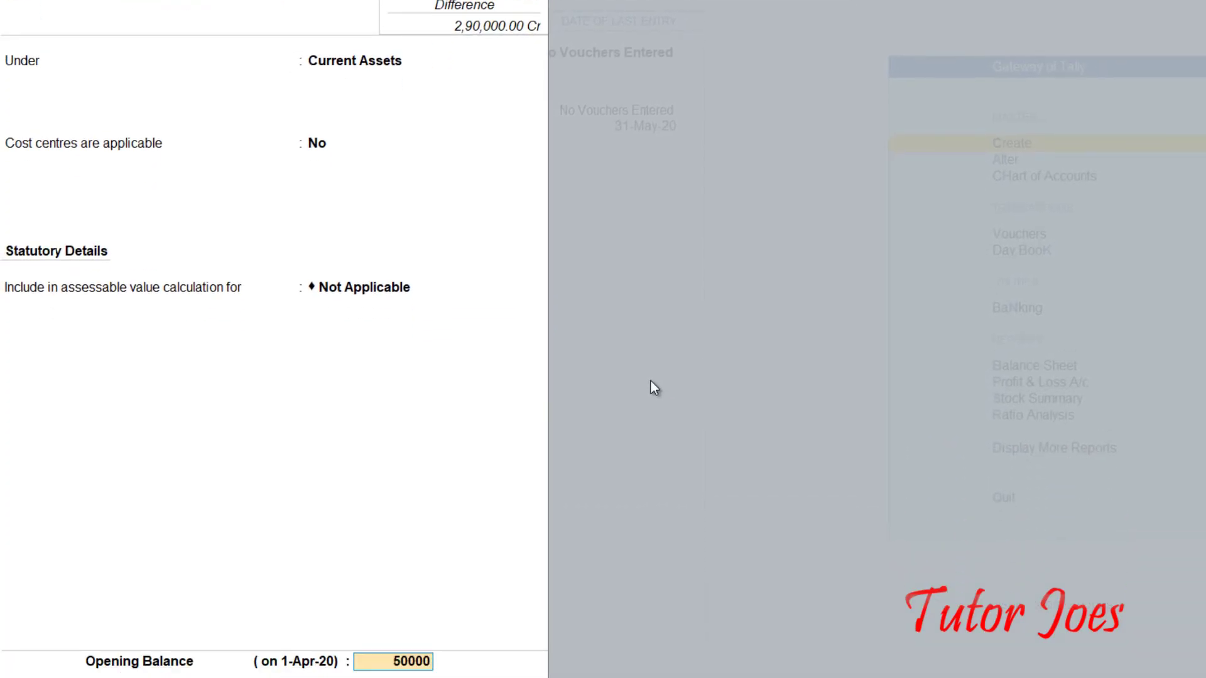
{"action": "key", "text": "Return"}
{"action": "key", "text": "Return"}
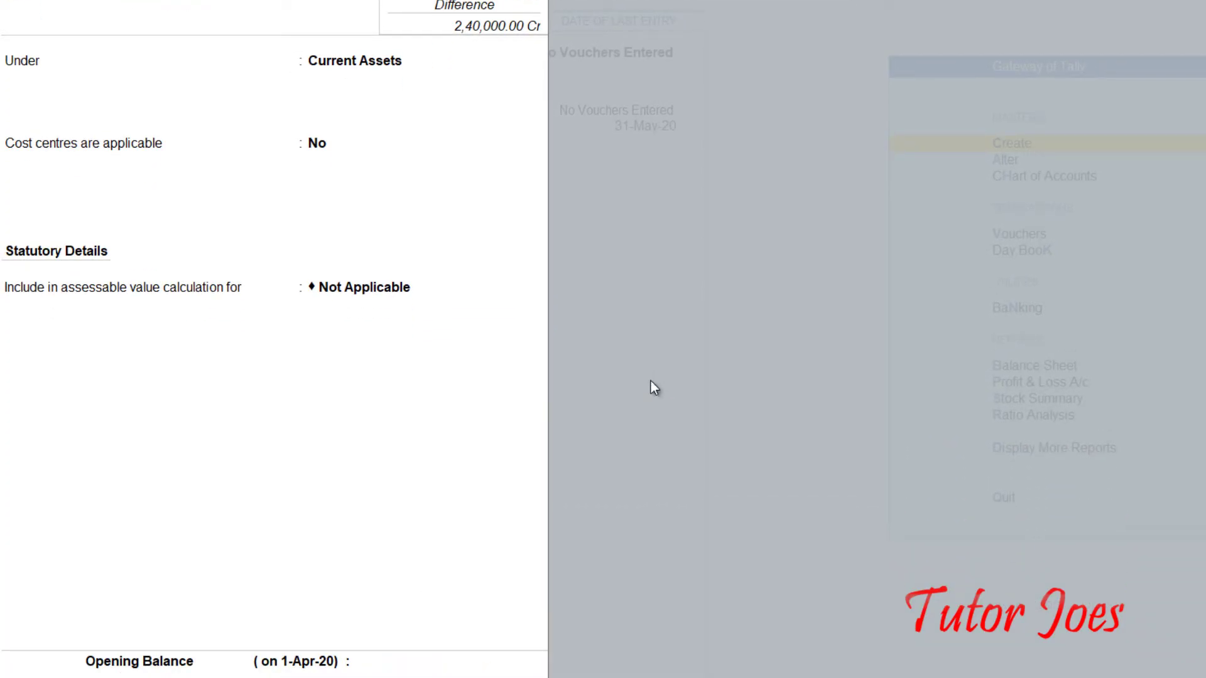
Name the next ledger Land & Building and place it under the Fixed Assets group, with cost centres not applicable
{"action": "type", "text": "Land & b"}
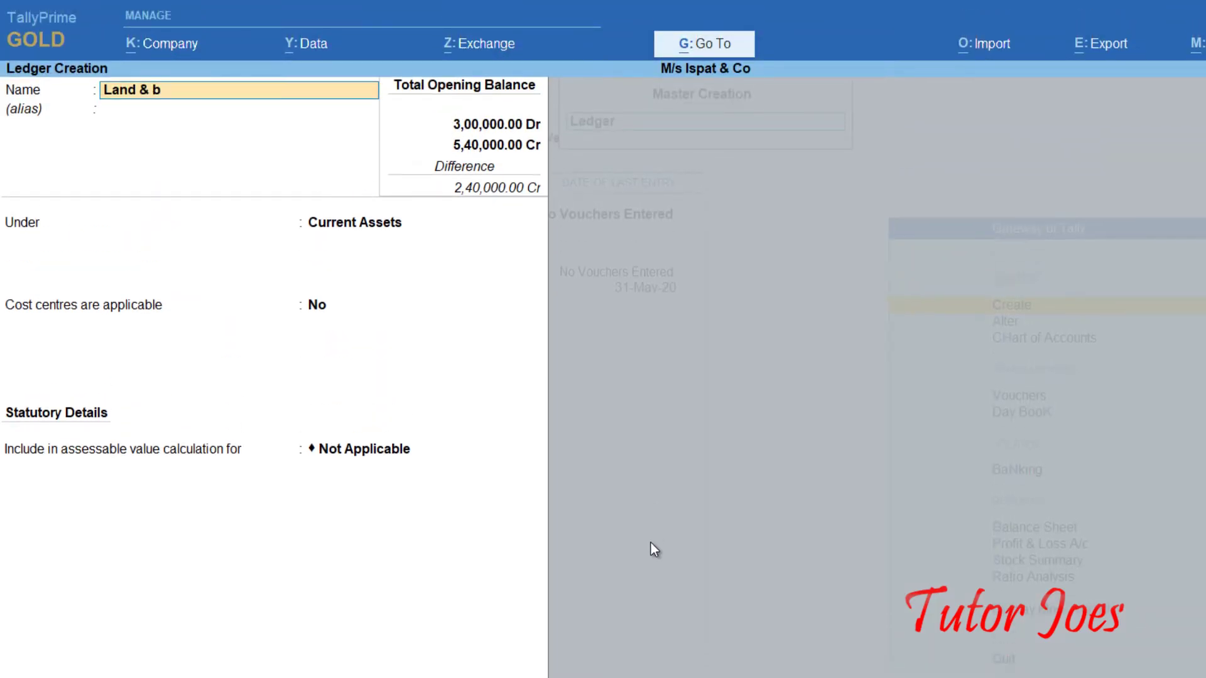
{"action": "type", "text": "uilding"}
{"action": "key", "text": "Return"}
{"action": "type", "text": "Fi"}
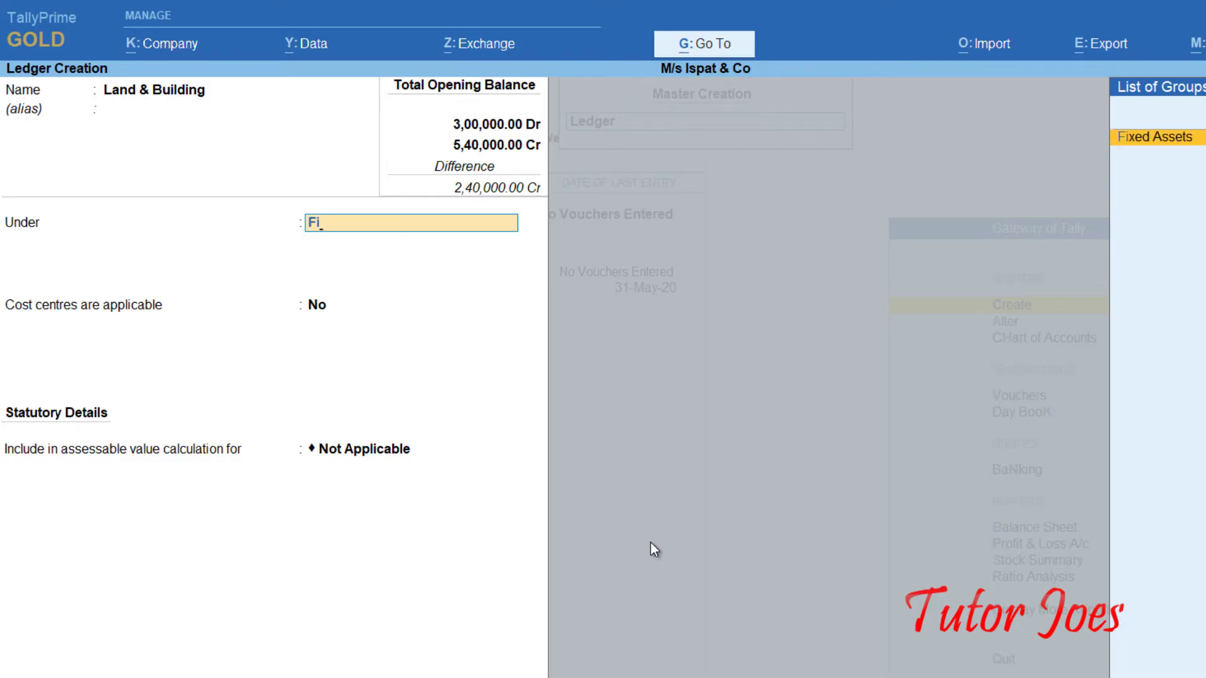
{"action": "key", "text": "Return"}
{"action": "key", "text": "Return"}
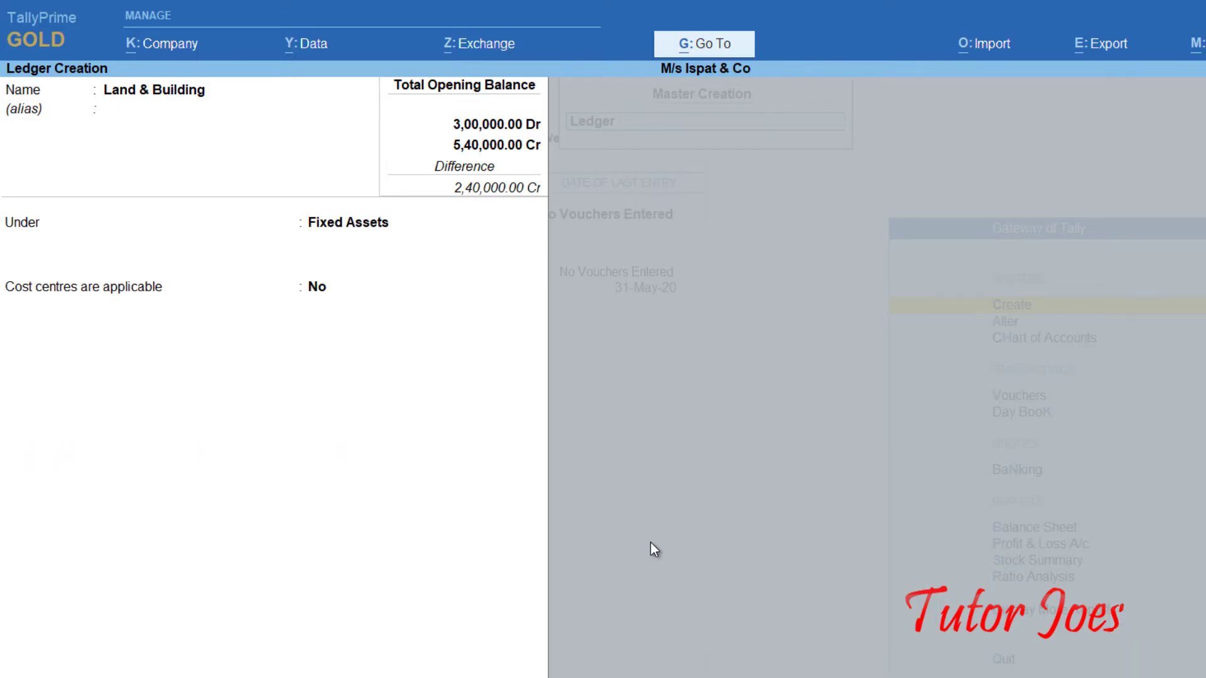
Give the Land & Building ledger an opening balance of 60,000 Dr and save it
{"action": "type", "text": "60000"}
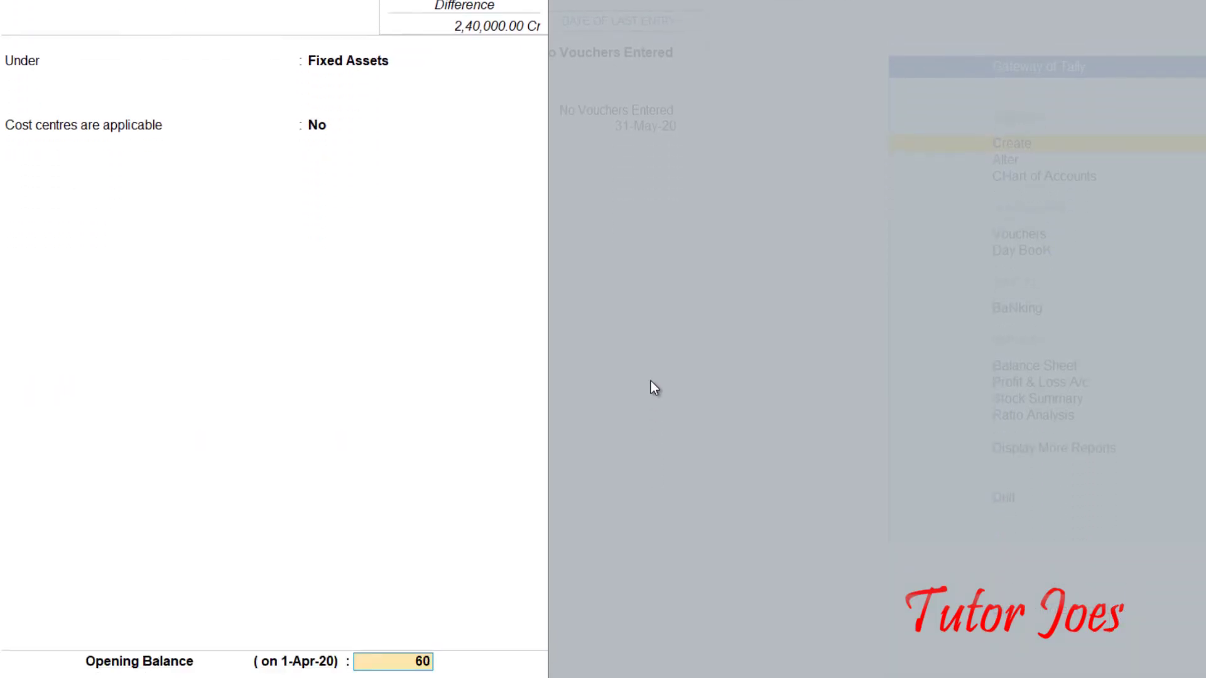
{"action": "key", "text": "Return"}
{"action": "key", "text": "Return"}
{"action": "key", "text": "Return"}
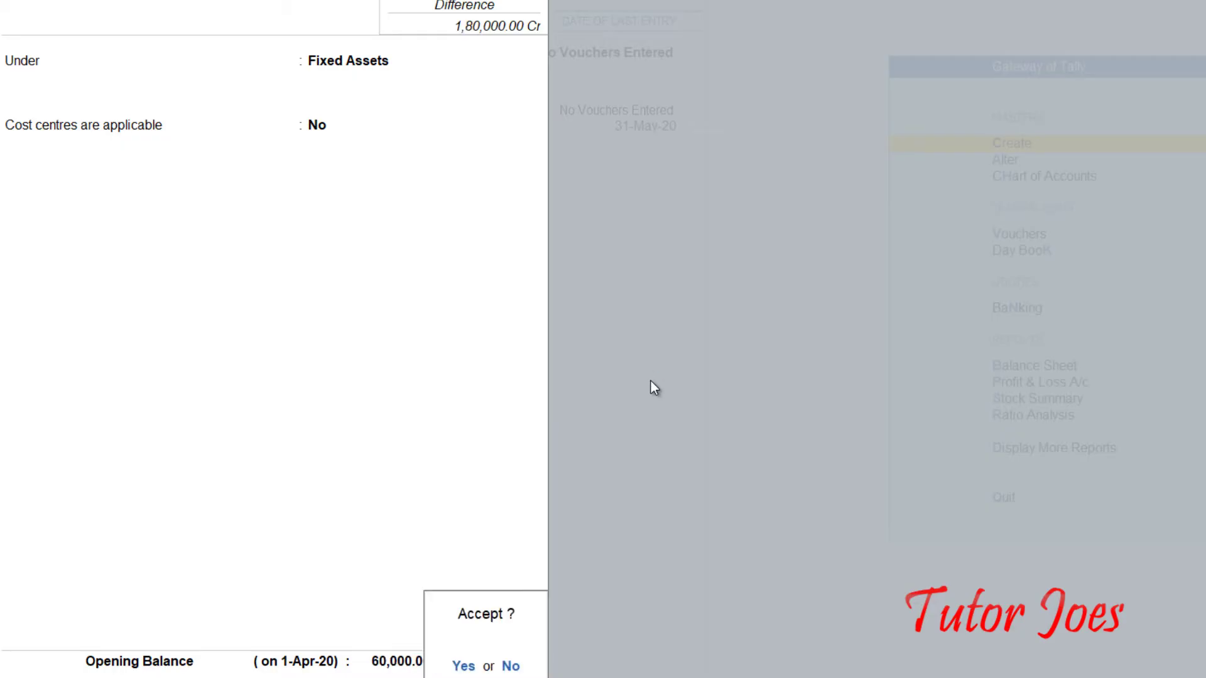
Name the next ledger "Loan From" plus the lender's first name and place it under Unsecured Loans, with cost centres and assessable value not applicable
{"action": "type", "text": "Loan From"}
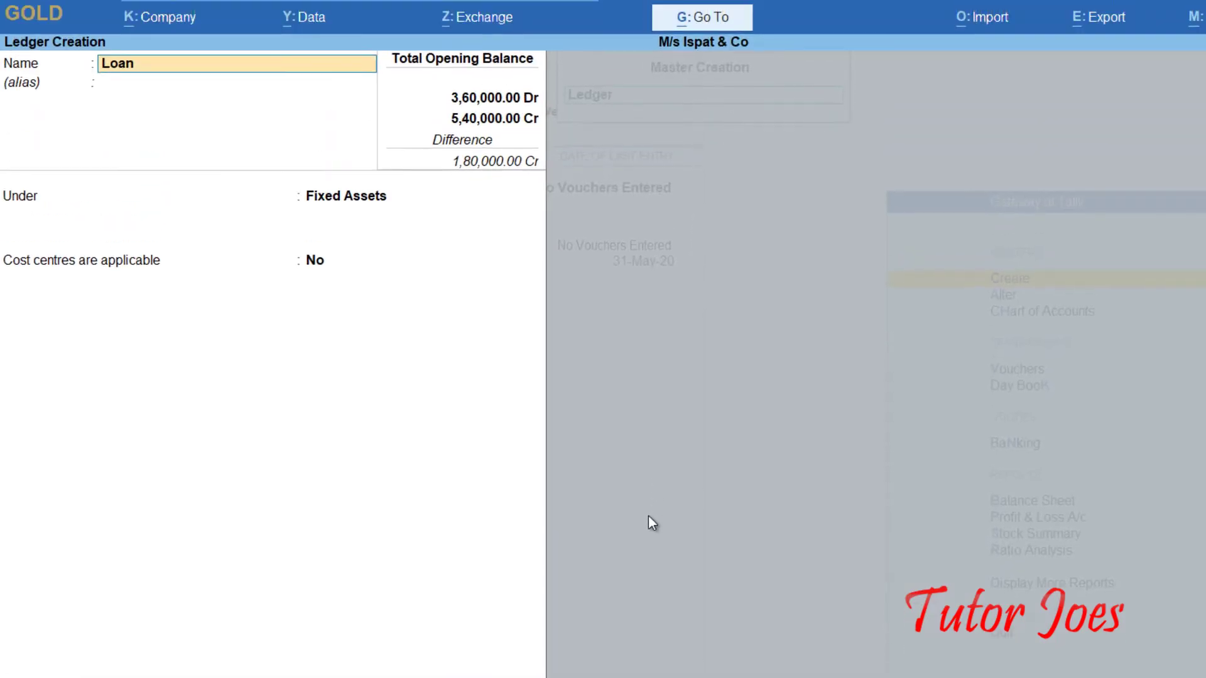
{"action": "type", "text": " Rav"}
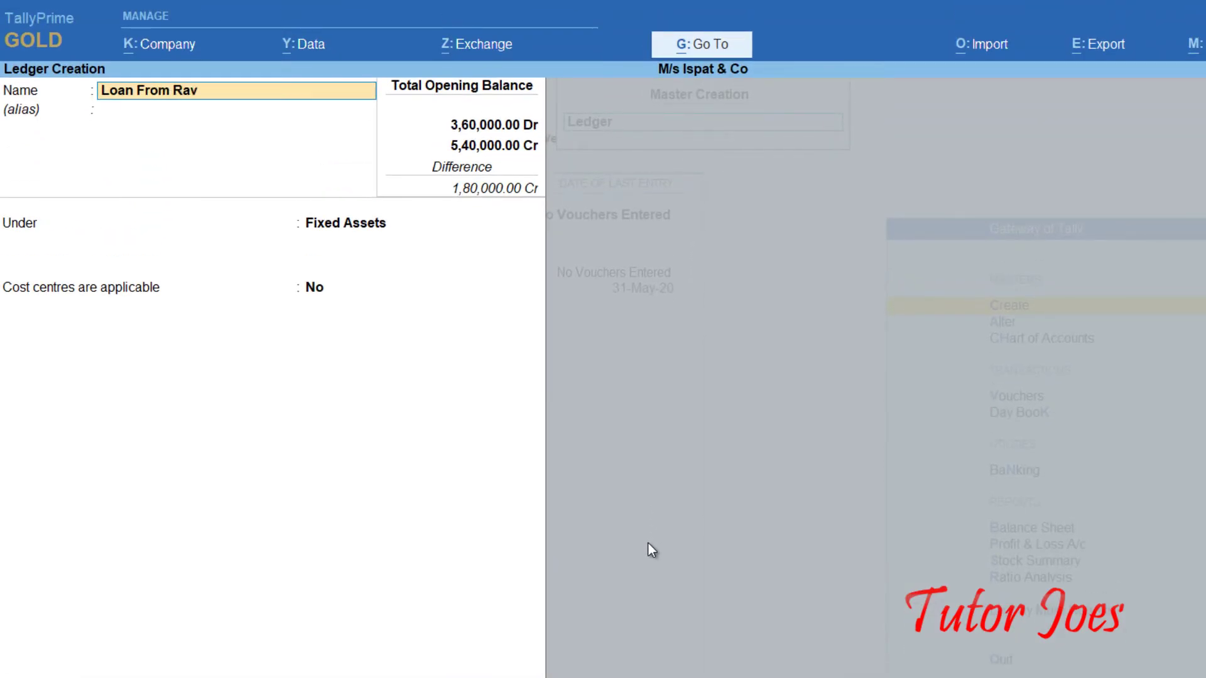
{"action": "key", "text": "Return"}
{"action": "key", "text": "Return"}
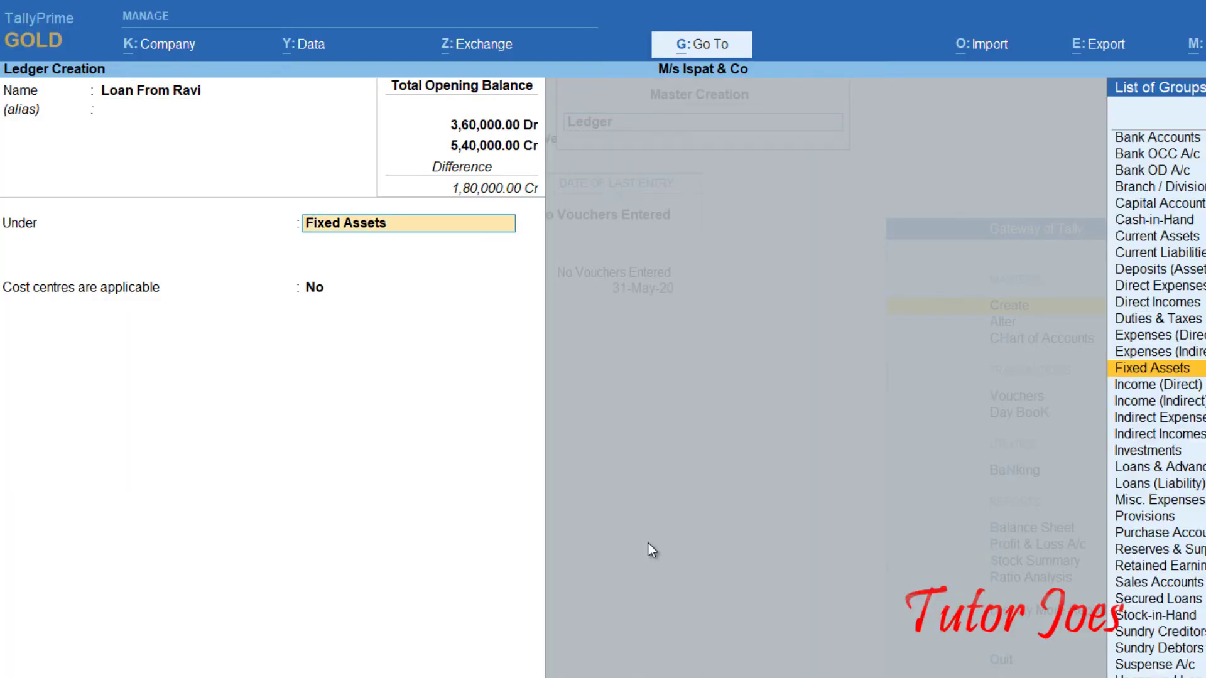
{"action": "type", "text": "Un"}
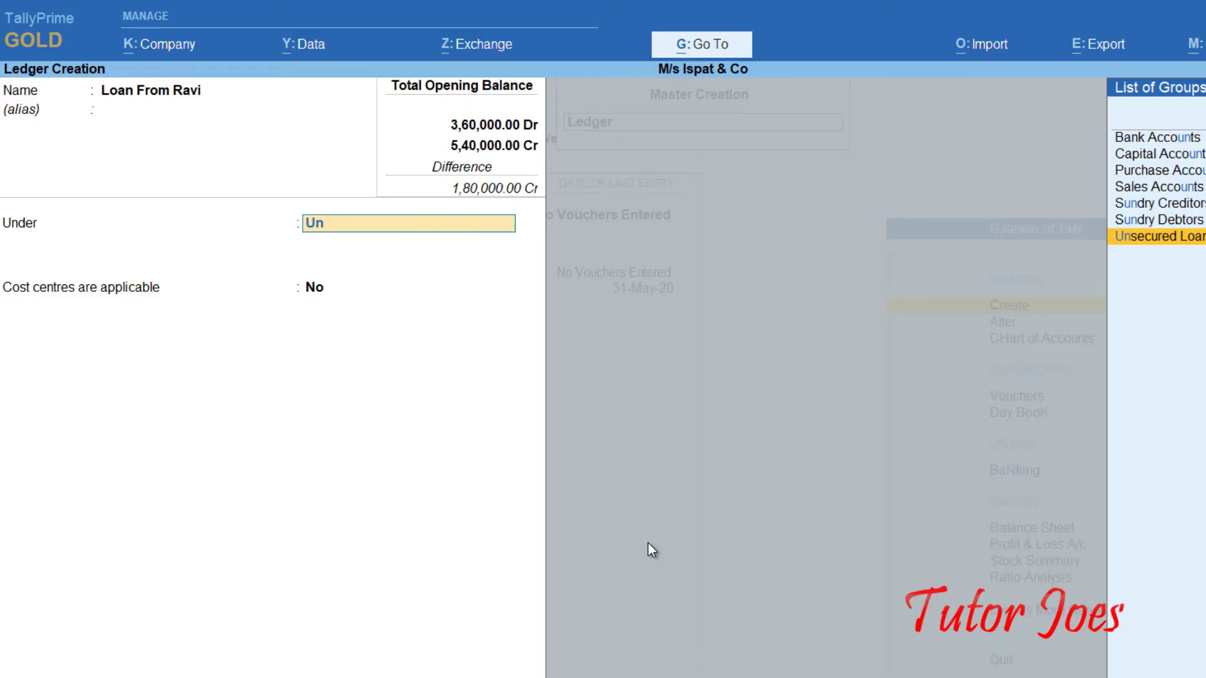
{"action": "key", "text": "Return"}
{"action": "key", "text": "Return"}
{"action": "key", "text": "Return"}
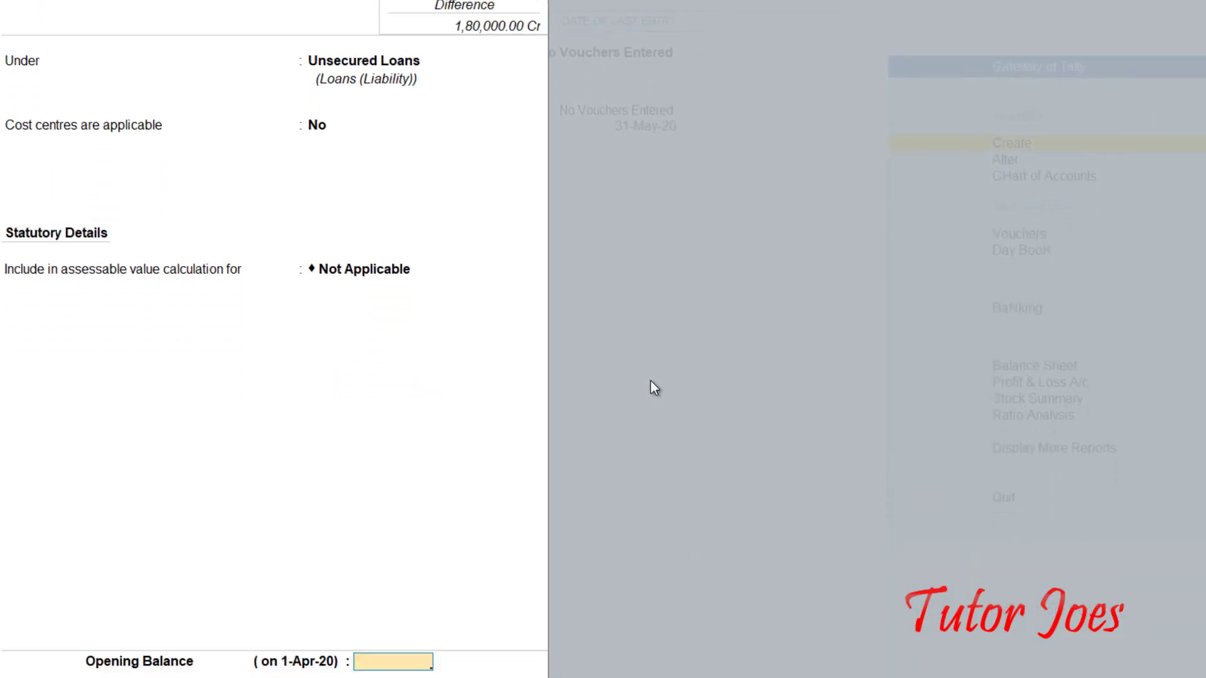
Give the lender's loan ledger an opening balance of 10,000 Cr, save it and leave ledger creation
{"action": "type", "text": "10000"}
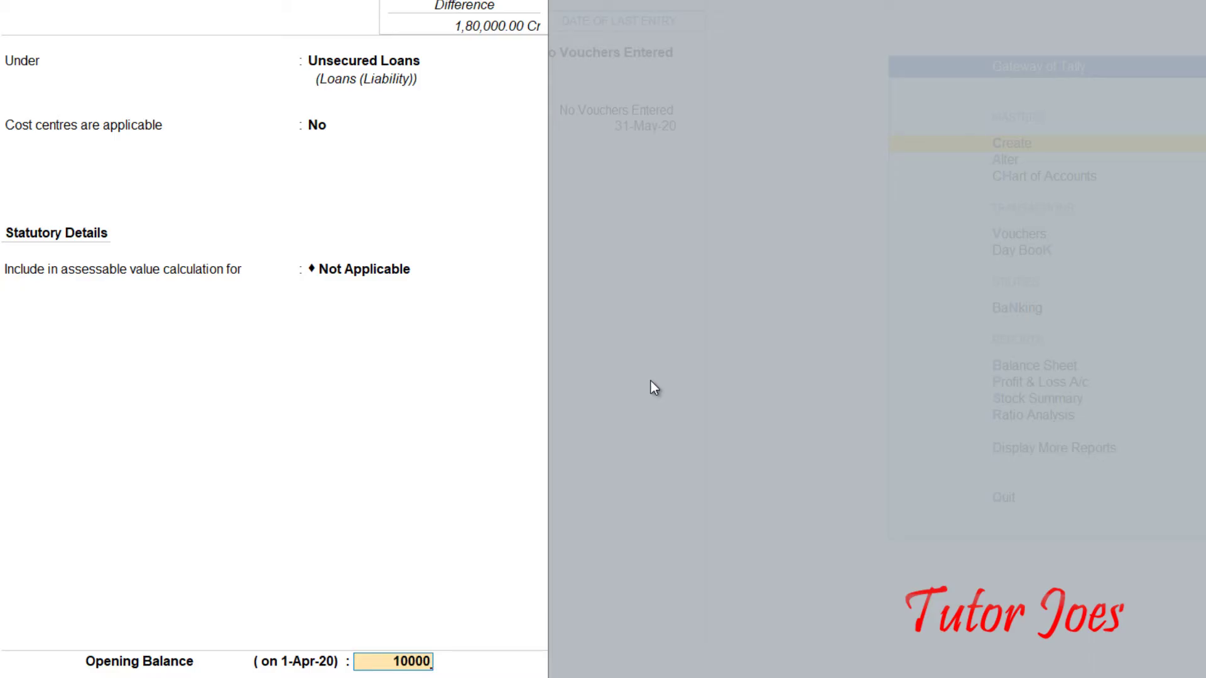
{"action": "key", "text": "Return"}
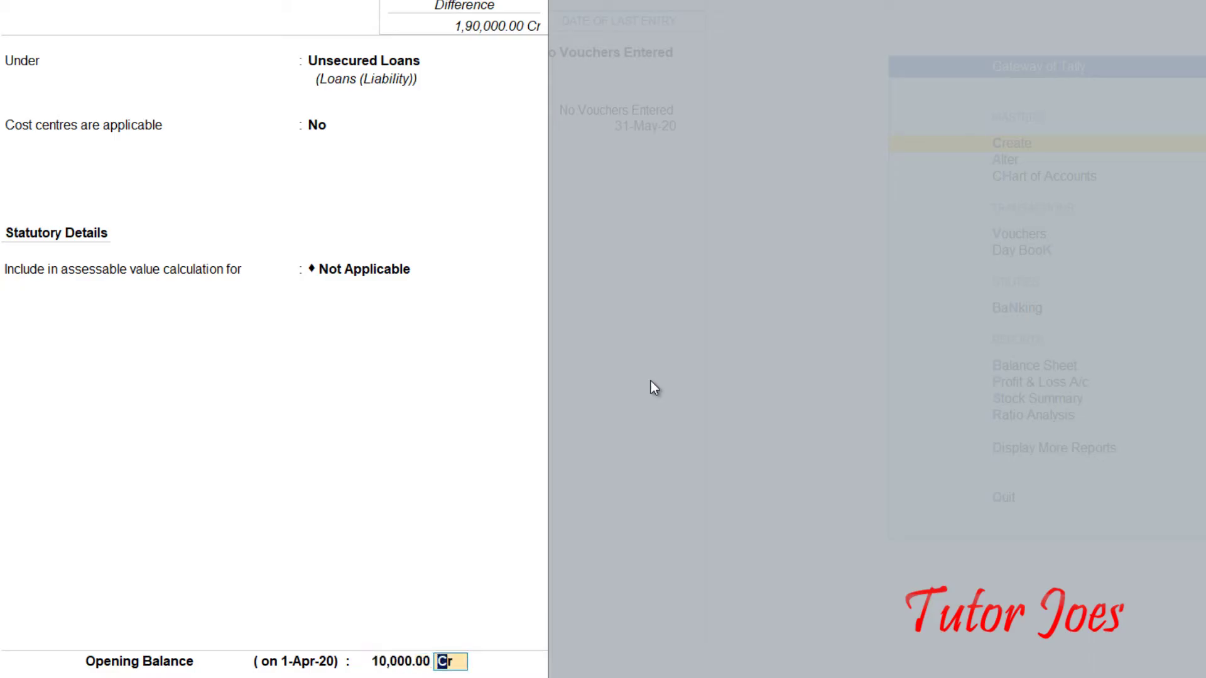
{"action": "key", "text": "Return"}
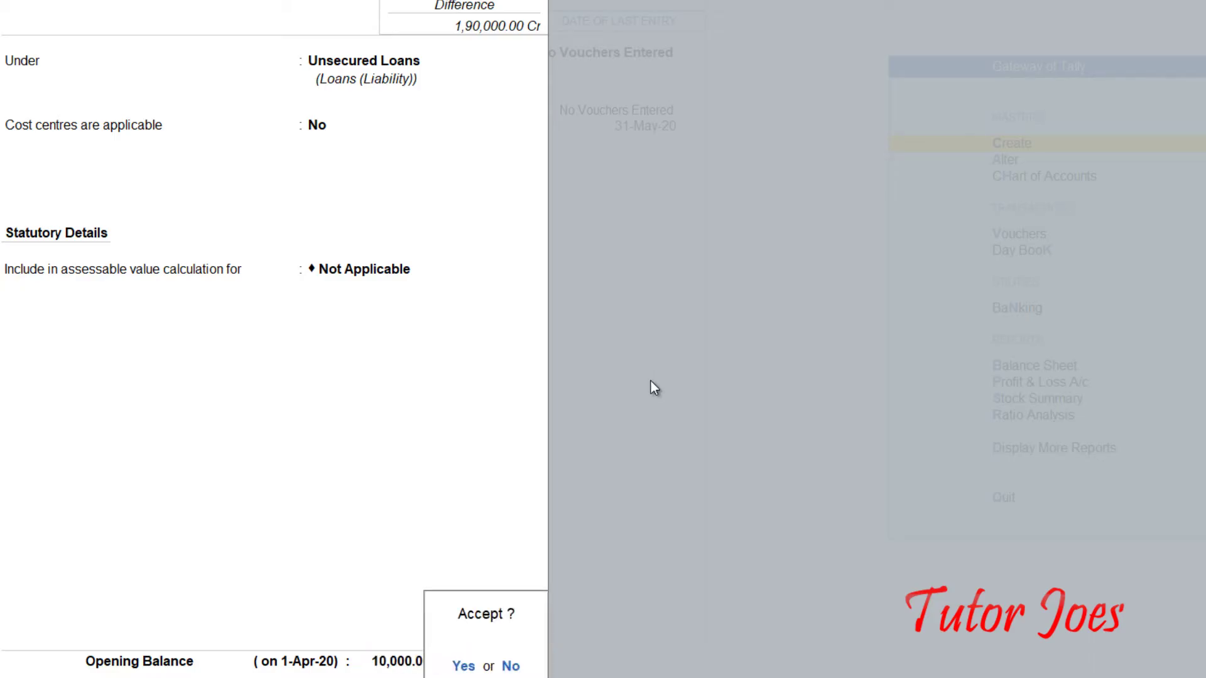
{"action": "key", "text": "Return"}
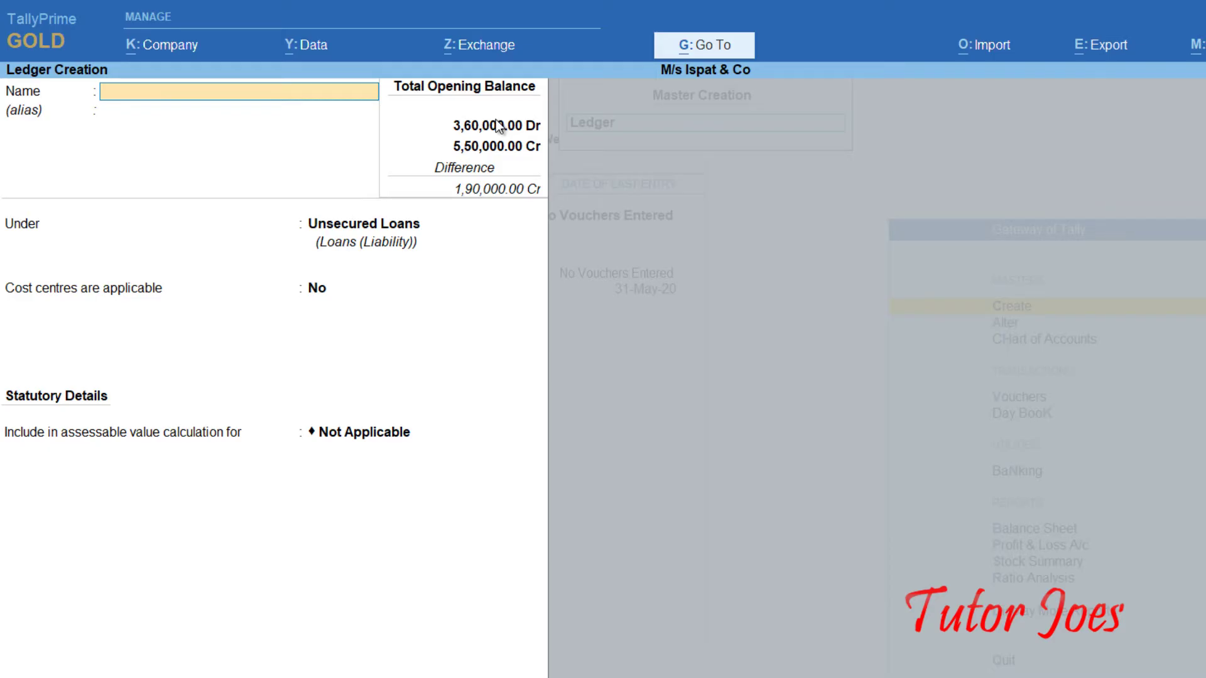
{"action": "key", "text": "Escape"}
{"action": "key", "text": "Escape"}
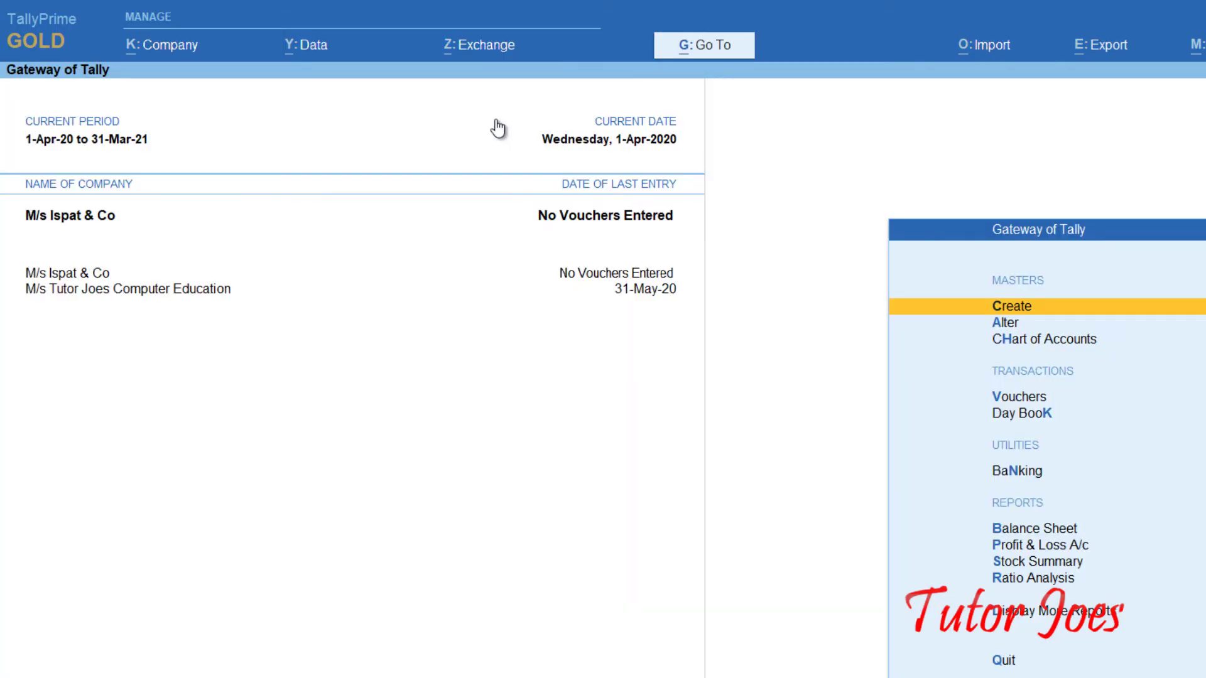
Open the list of masters available for creation and examine the inventory master types from Stock Group to Unit
{"action": "key", "text": "Return"}
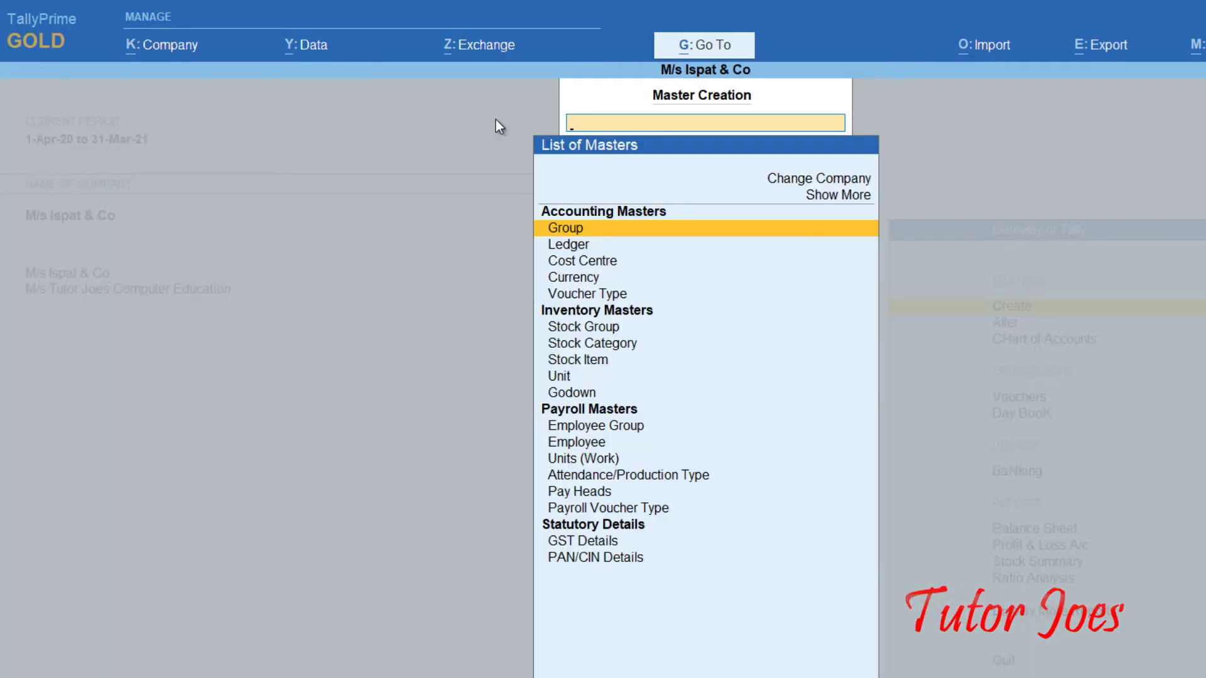
{"action": "key", "text": "Down"}
{"action": "key", "text": "Down"}
{"action": "key", "text": "Down"}
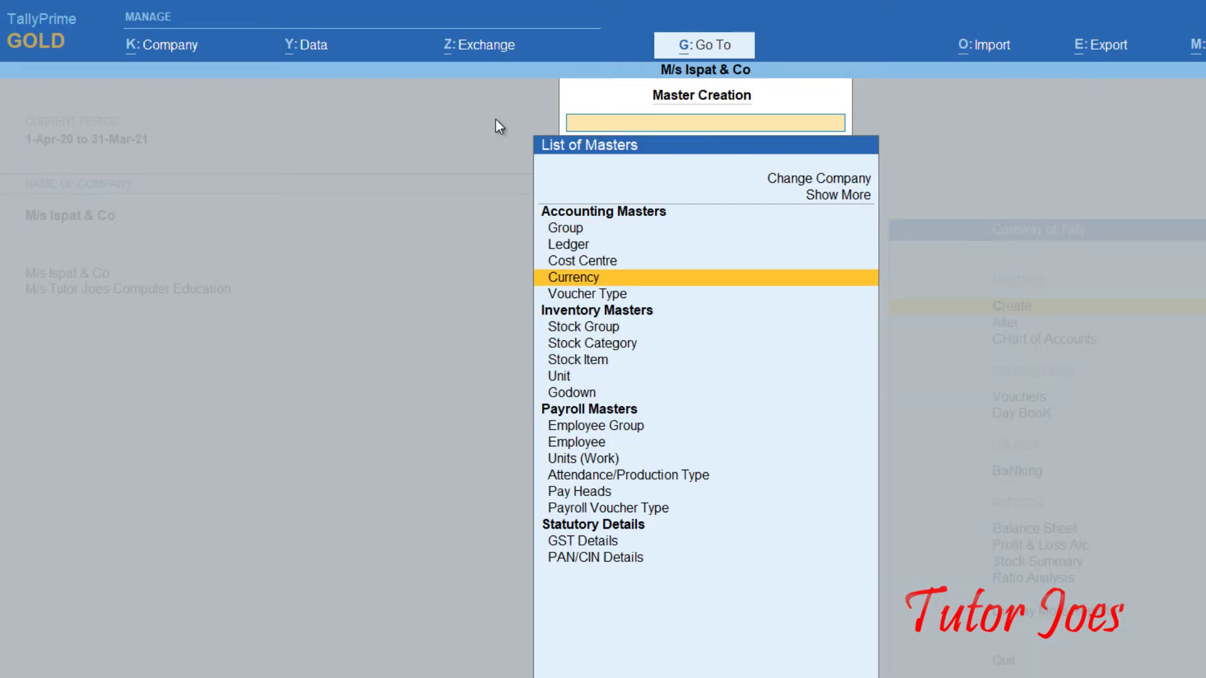
{"action": "key", "text": "Down"}
{"action": "key", "text": "Down"}
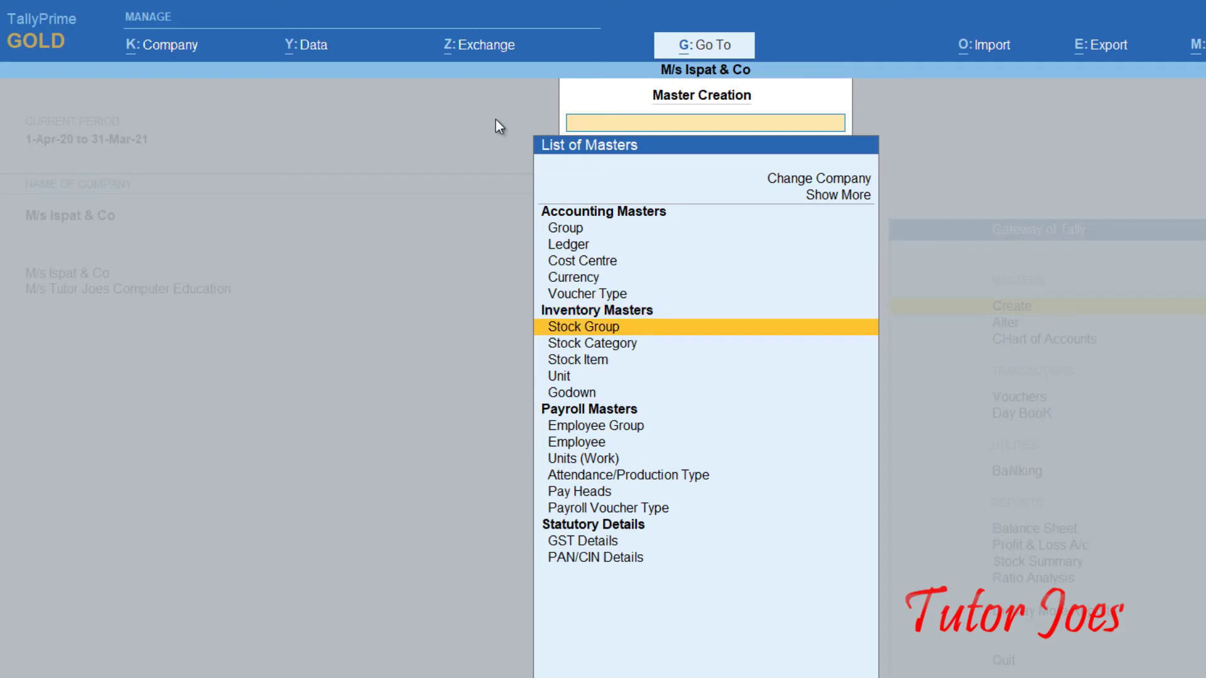
{"action": "key", "text": "Down"}
{"action": "key", "text": "Down"}
{"action": "key", "text": "Down"}
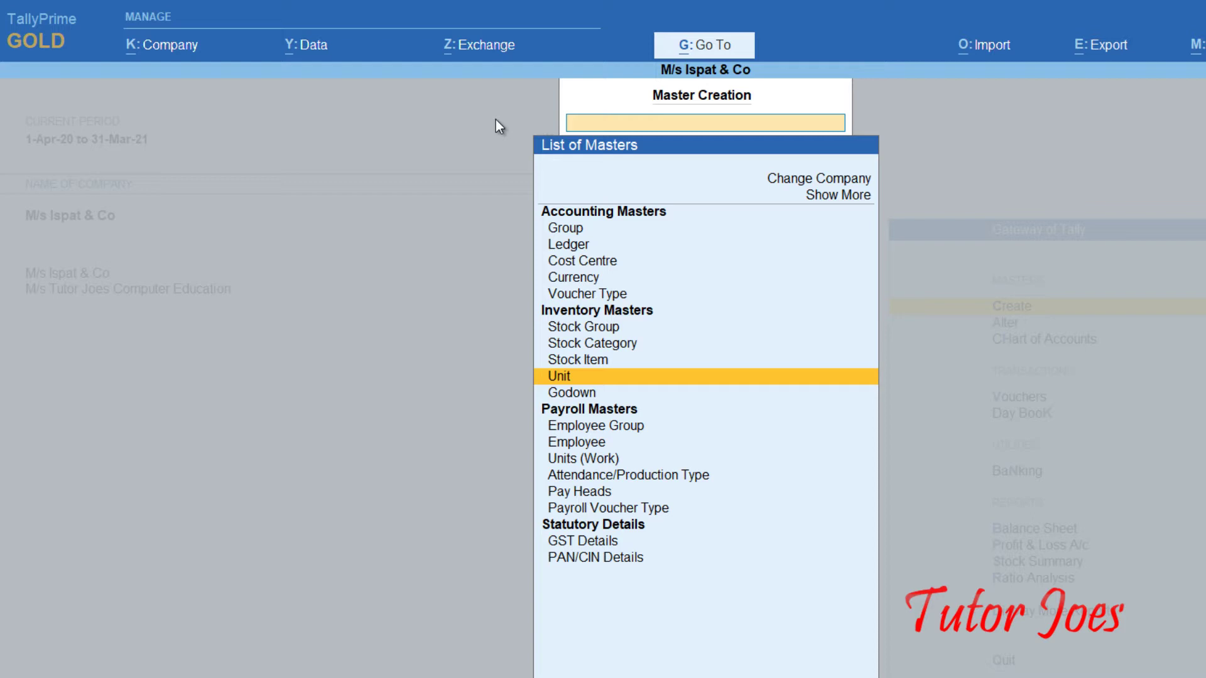
{"action": "key", "text": "Up"}
{"action": "key", "text": "Up"}
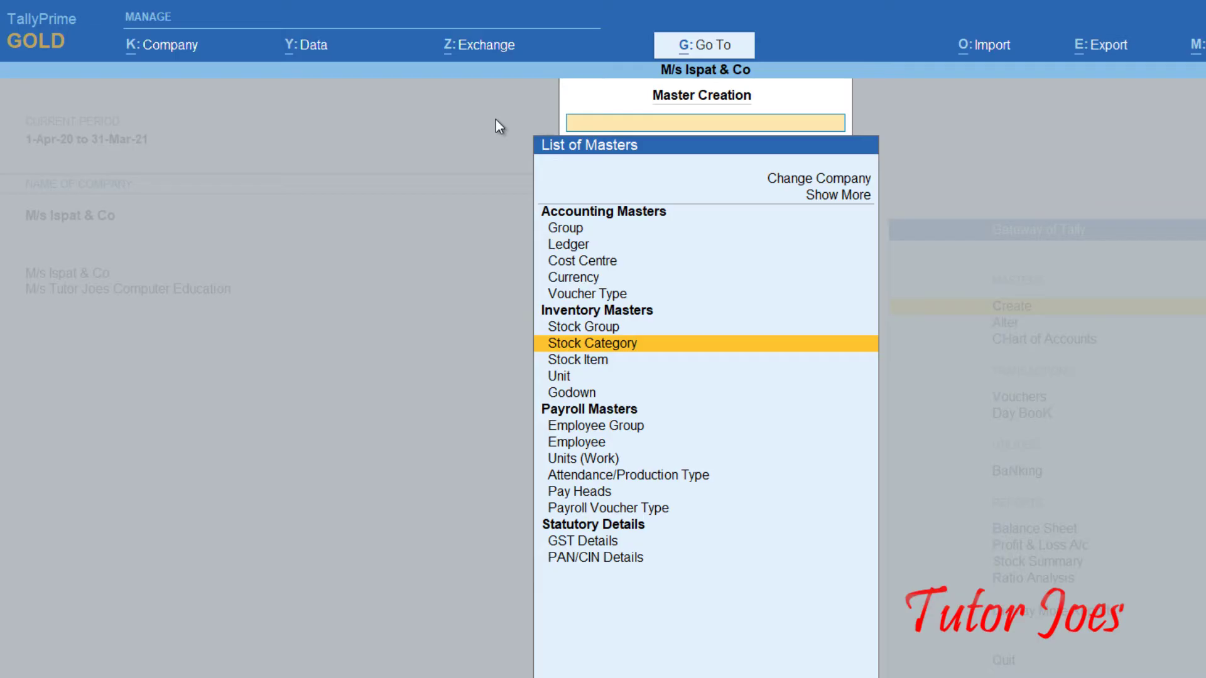
{"action": "key", "text": "Up"}
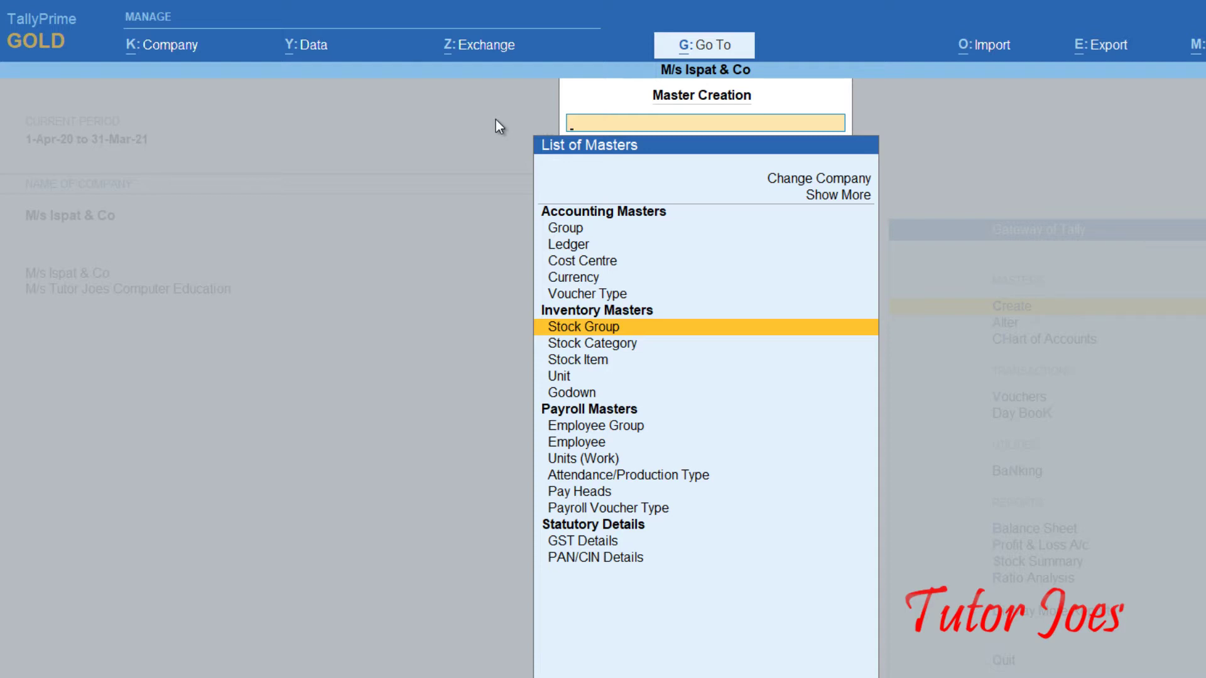
{"action": "key", "text": "Down"}
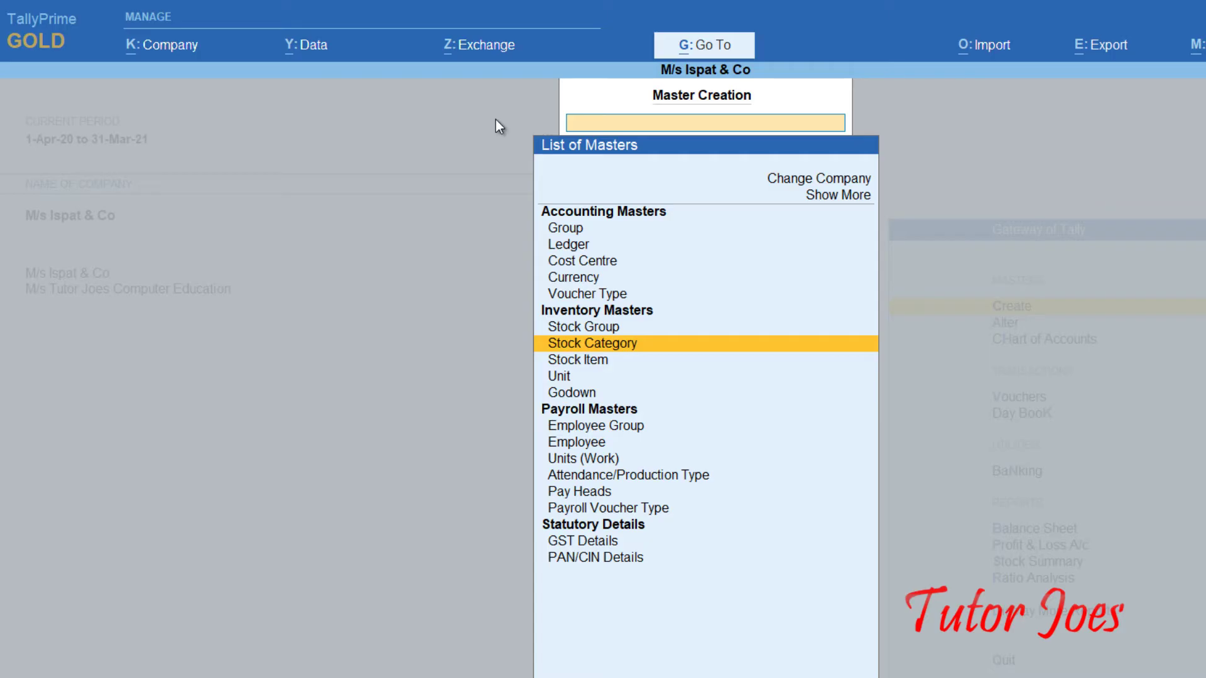
{"action": "key", "text": "Up"}
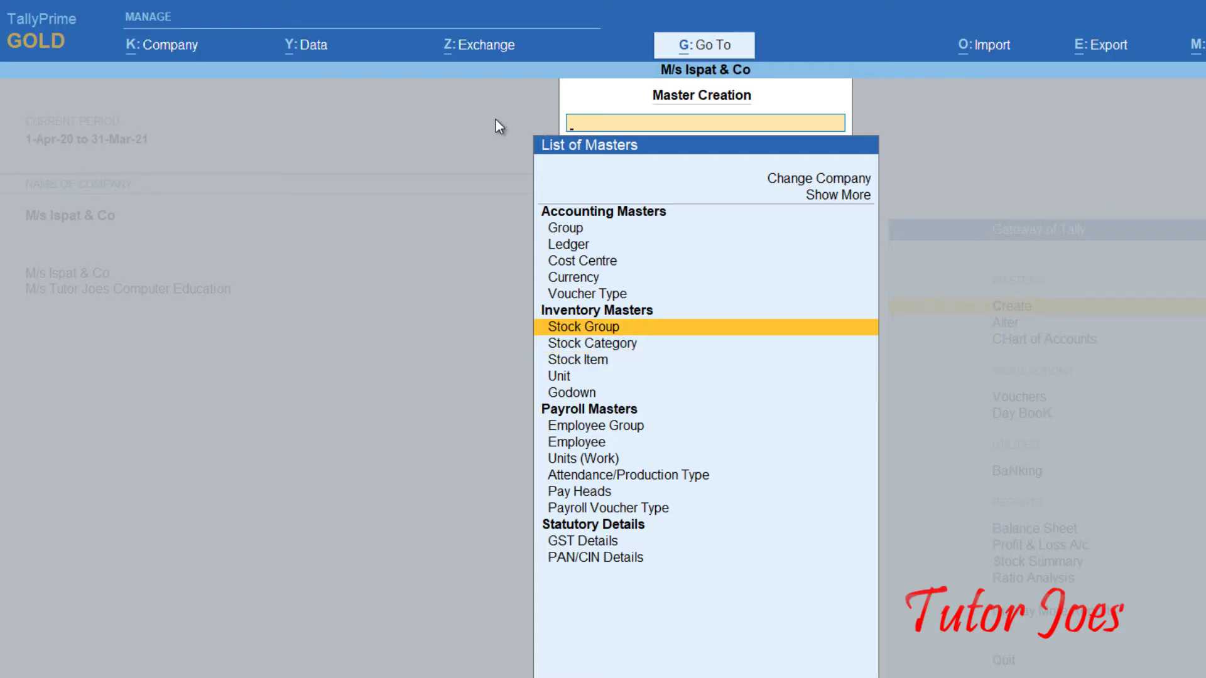
{"action": "key", "text": "Down"}
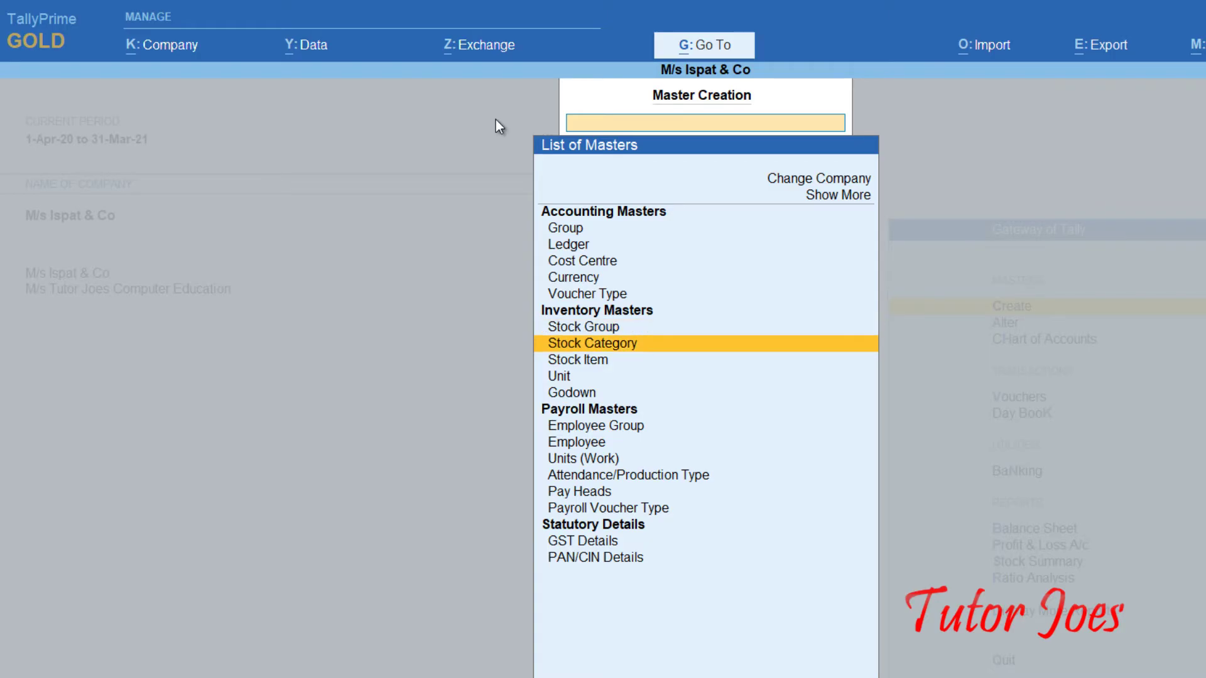
{"action": "key", "text": "Down"}
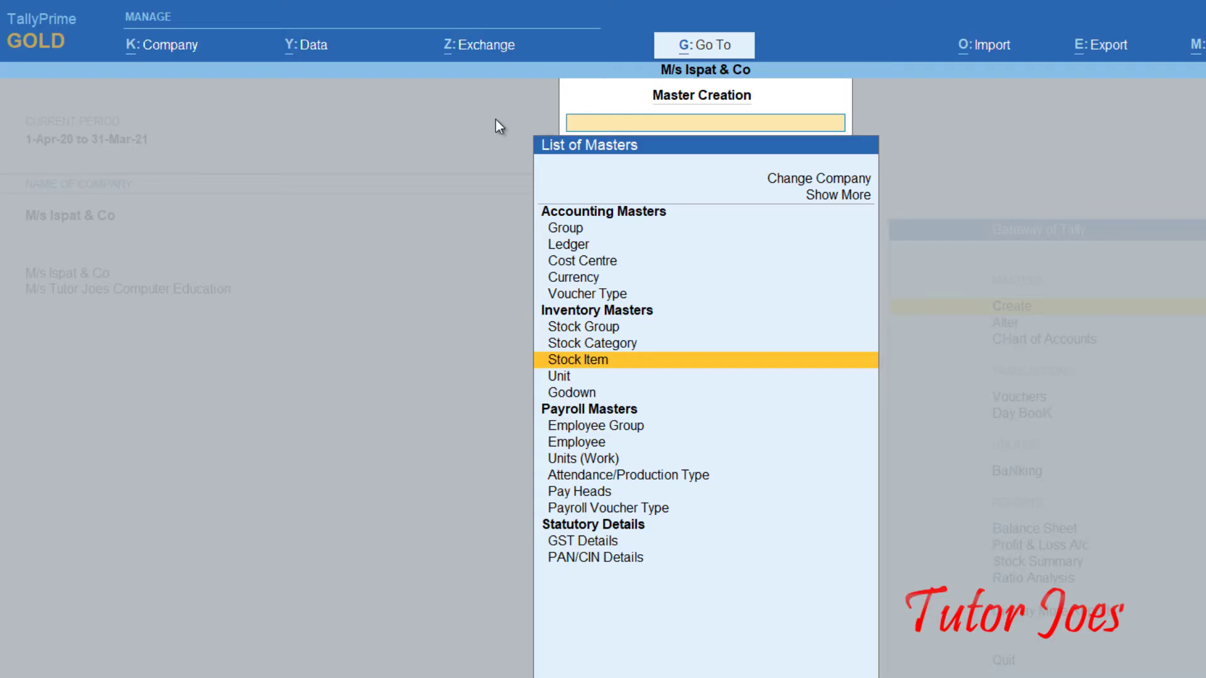
{"action": "key", "text": "Down"}
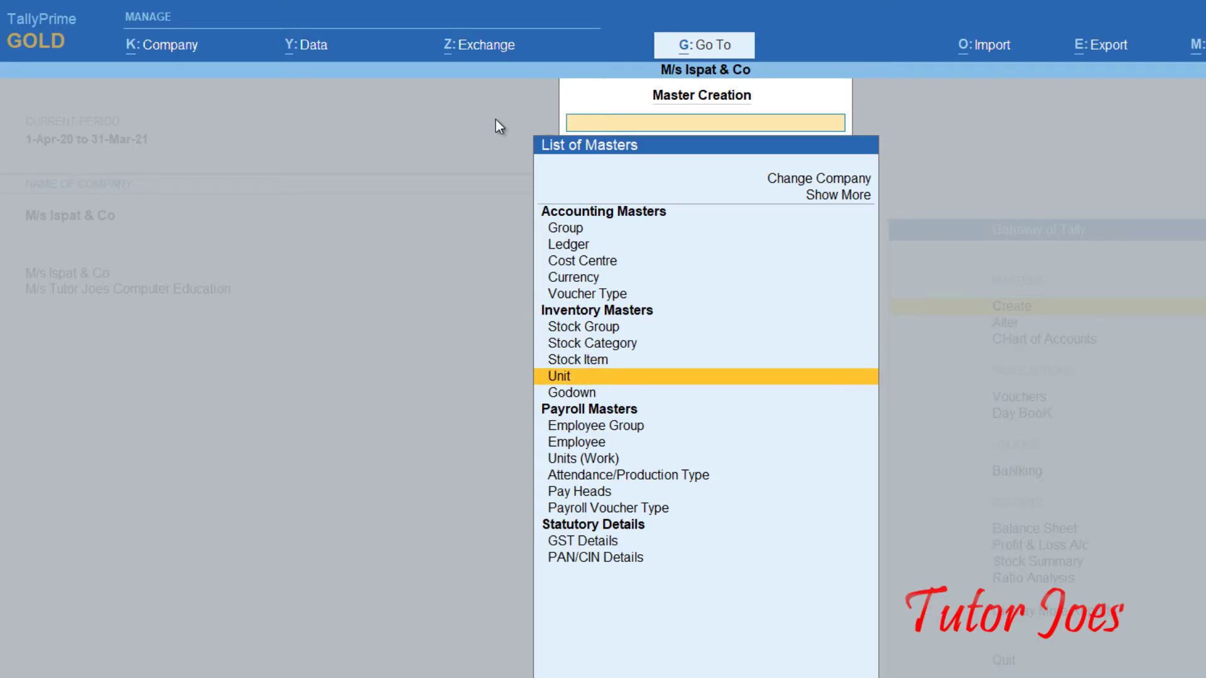
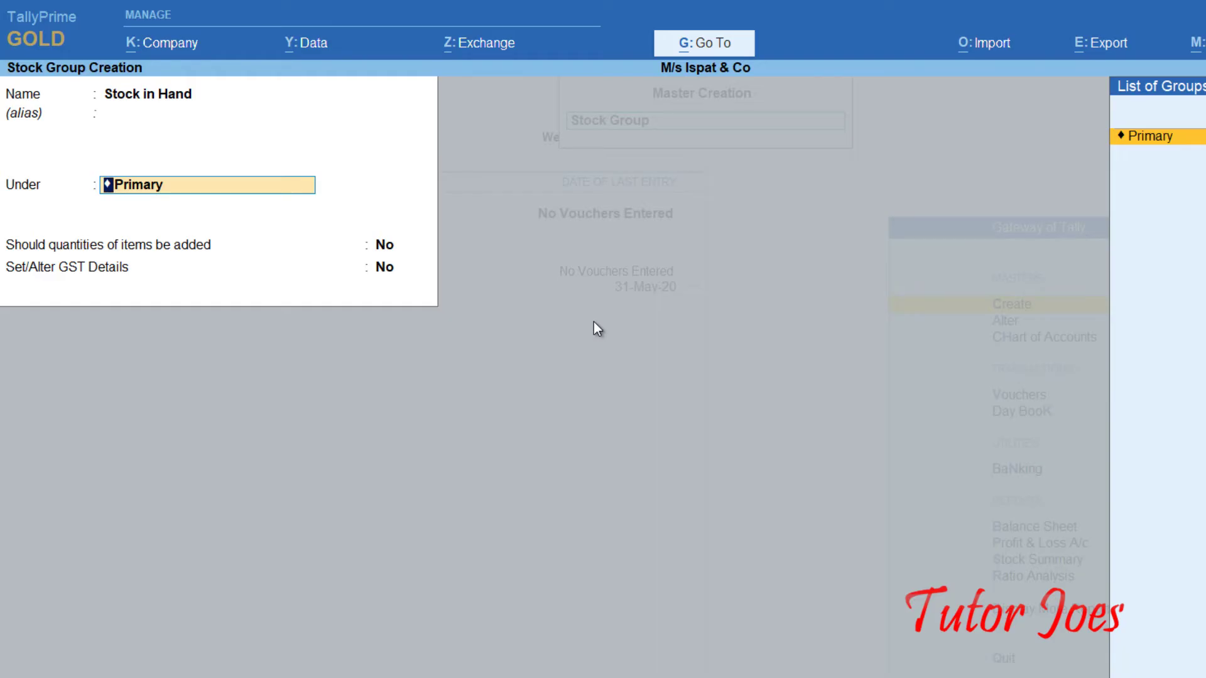
Place the Stock in Hand stock group under Primary with item quantities added and no GST details, save it and leave stock group creation
{"action": "key", "text": "Return"}
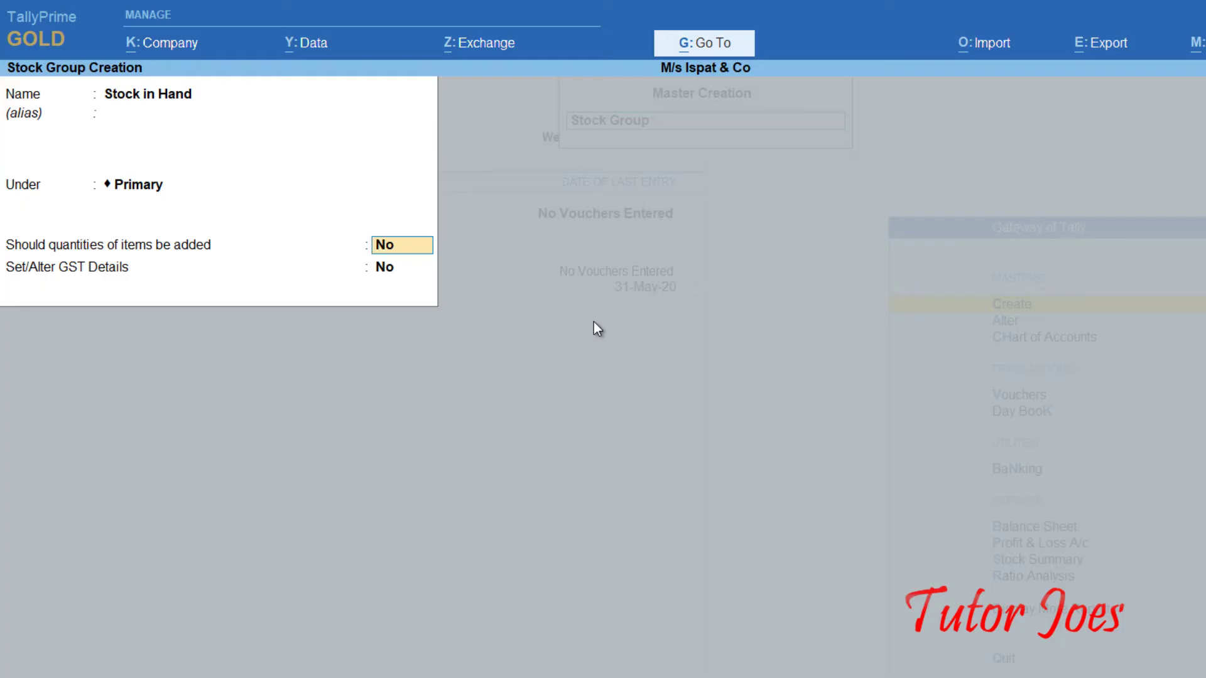
{"action": "type", "text": "ye"}
{"action": "key", "text": "Return"}
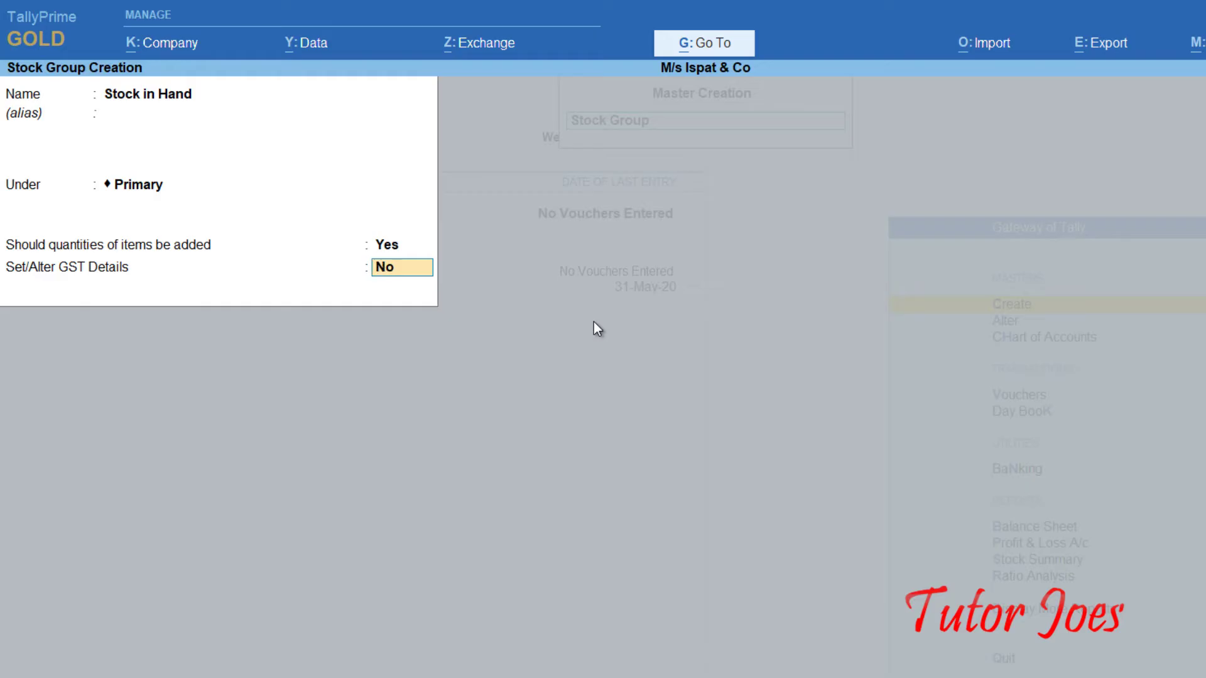
{"action": "key", "text": "Return"}
{"action": "key", "text": "y"}
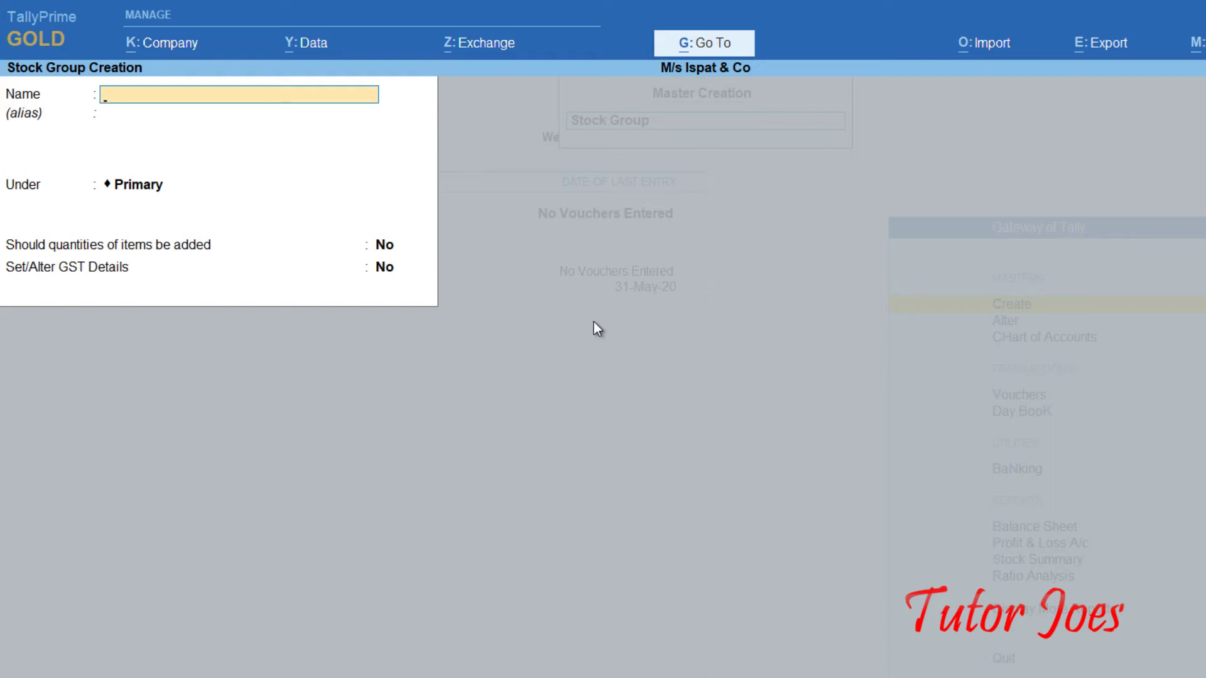
{"action": "key", "text": "Escape"}
{"action": "key", "text": "y"}
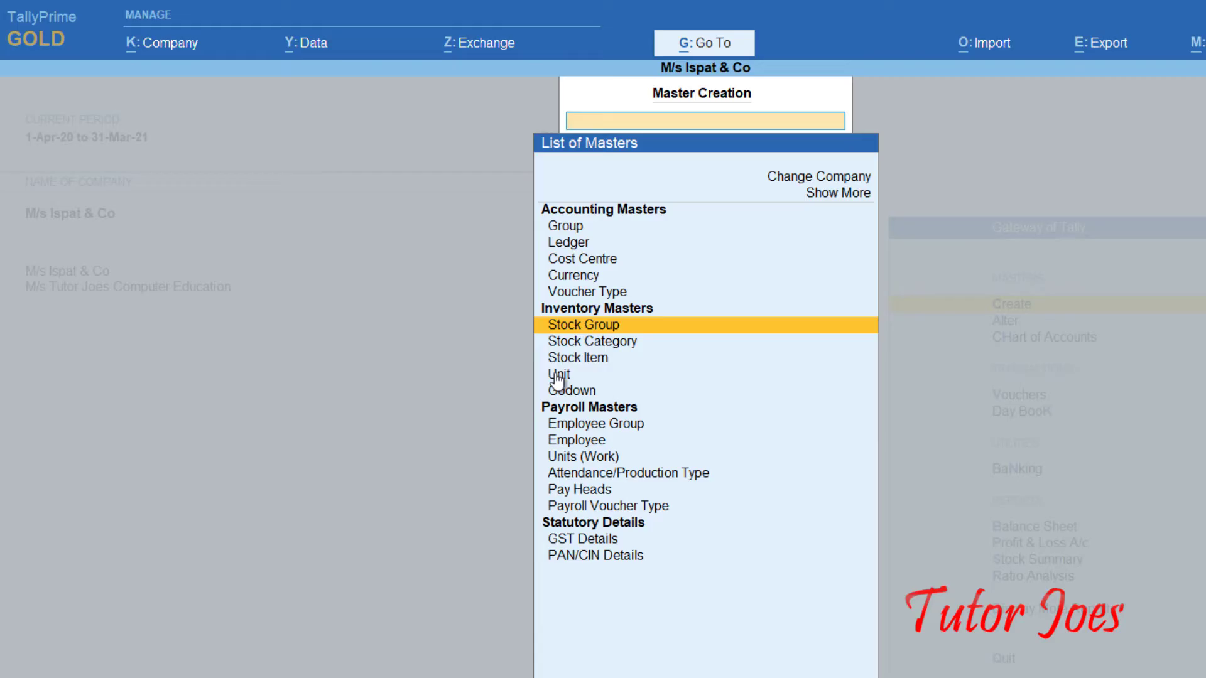
Start creating a unit of measure of type Simple with the symbol nos
{"action": "key", "text": "Down"}
{"action": "key", "text": "Down"}
{"action": "key", "text": "Down"}
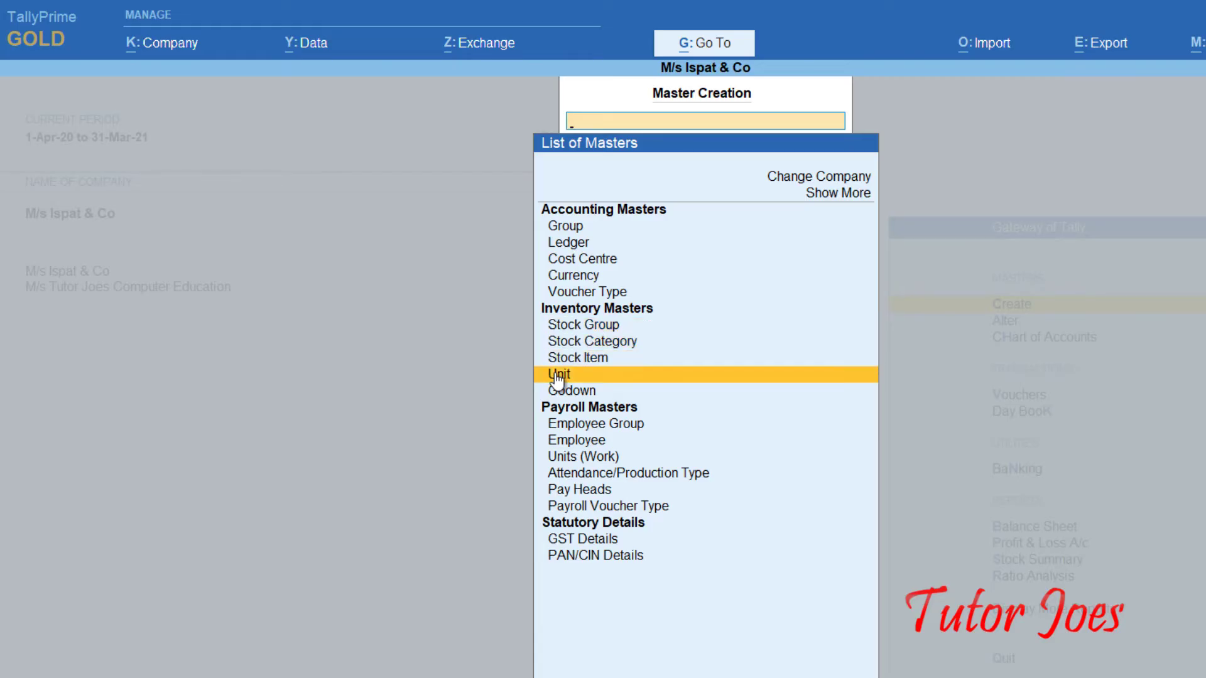
{"action": "key", "text": "Return"}
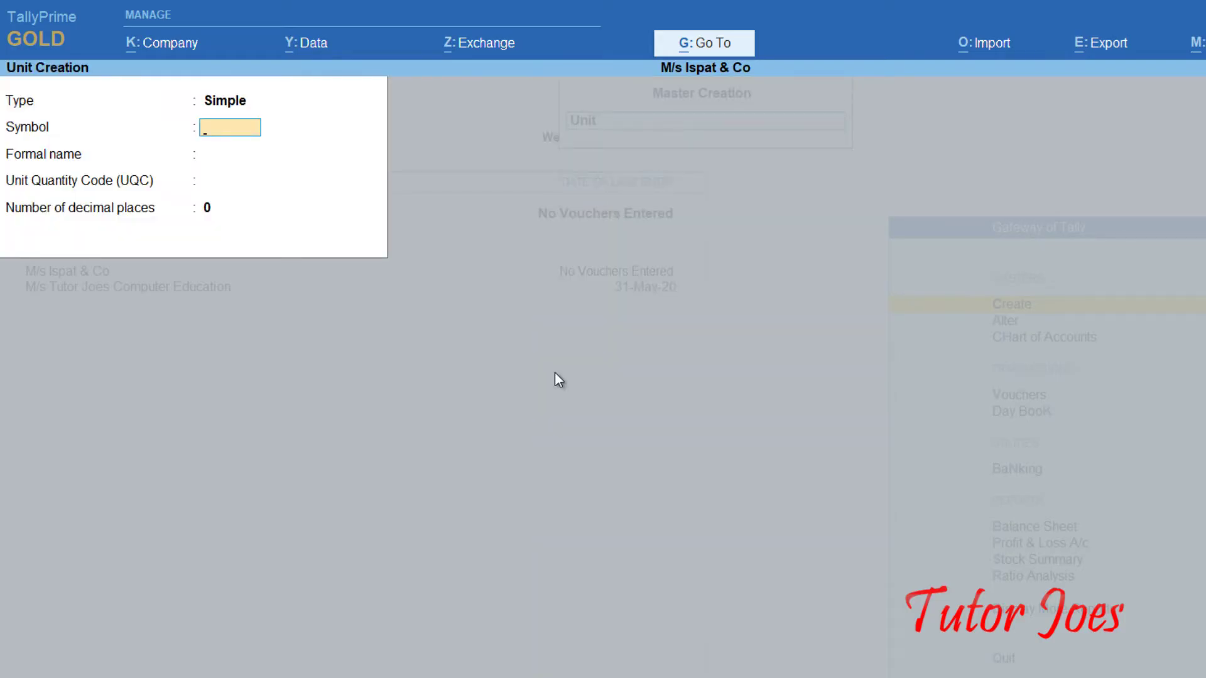
{"action": "key", "text": "BackSpace"}
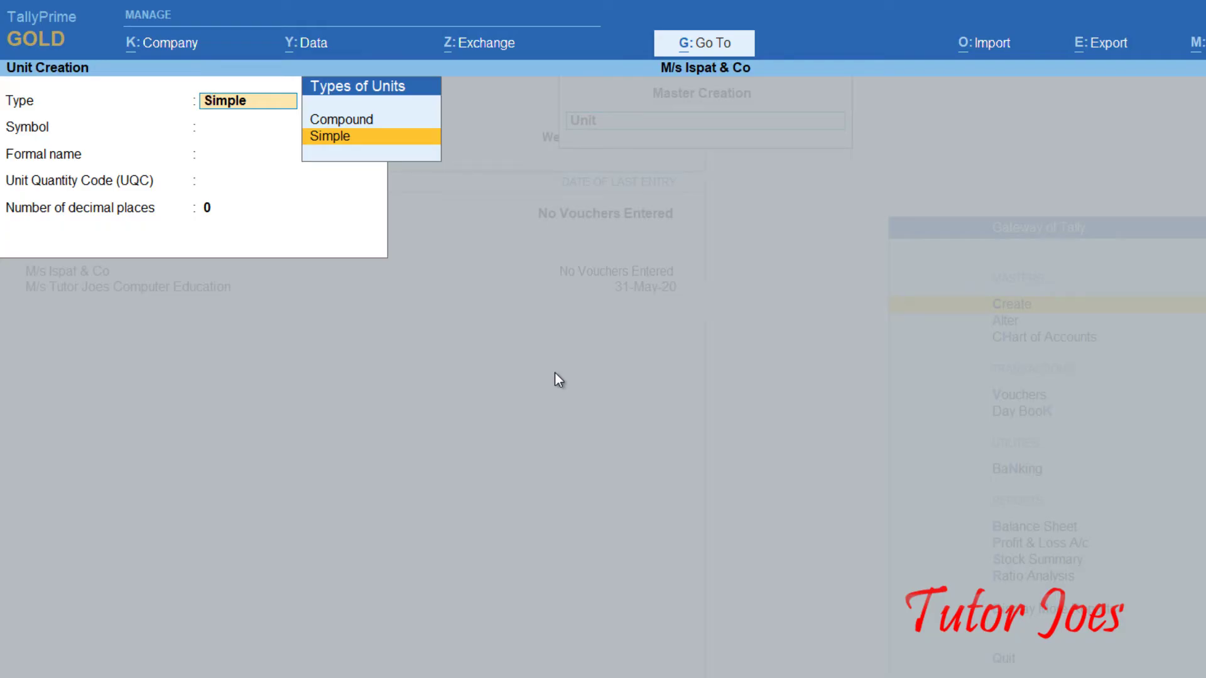
{"action": "key", "text": "Up"}
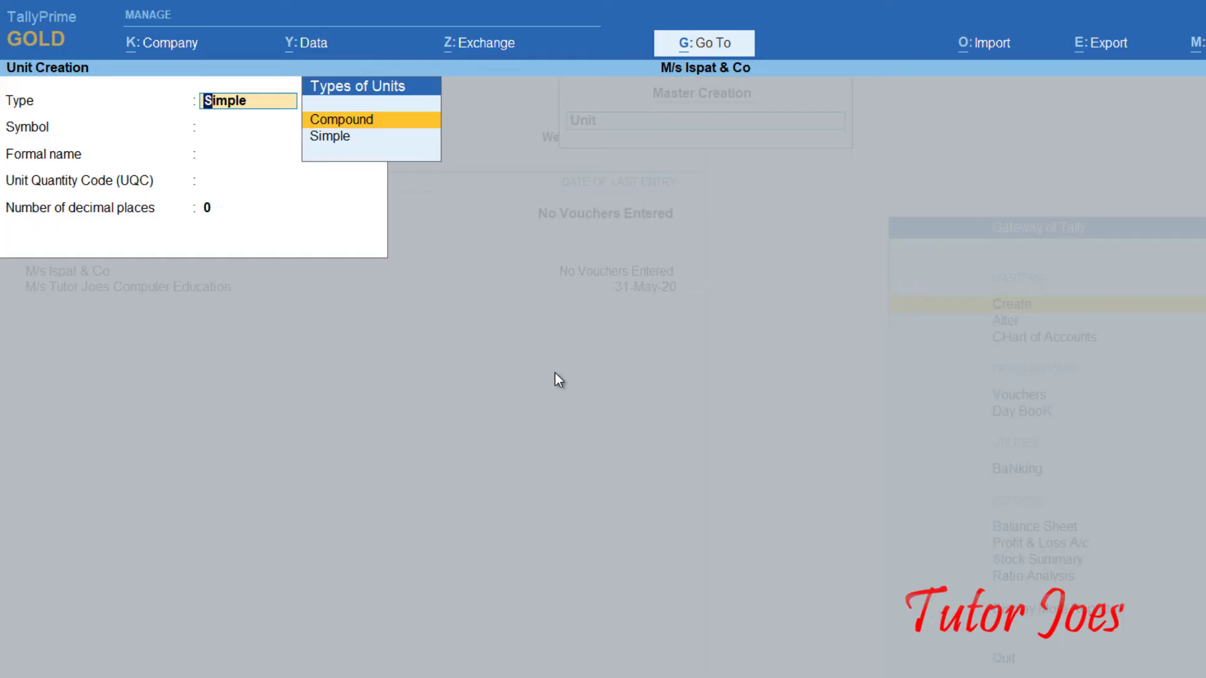
{"action": "key", "text": "Down"}
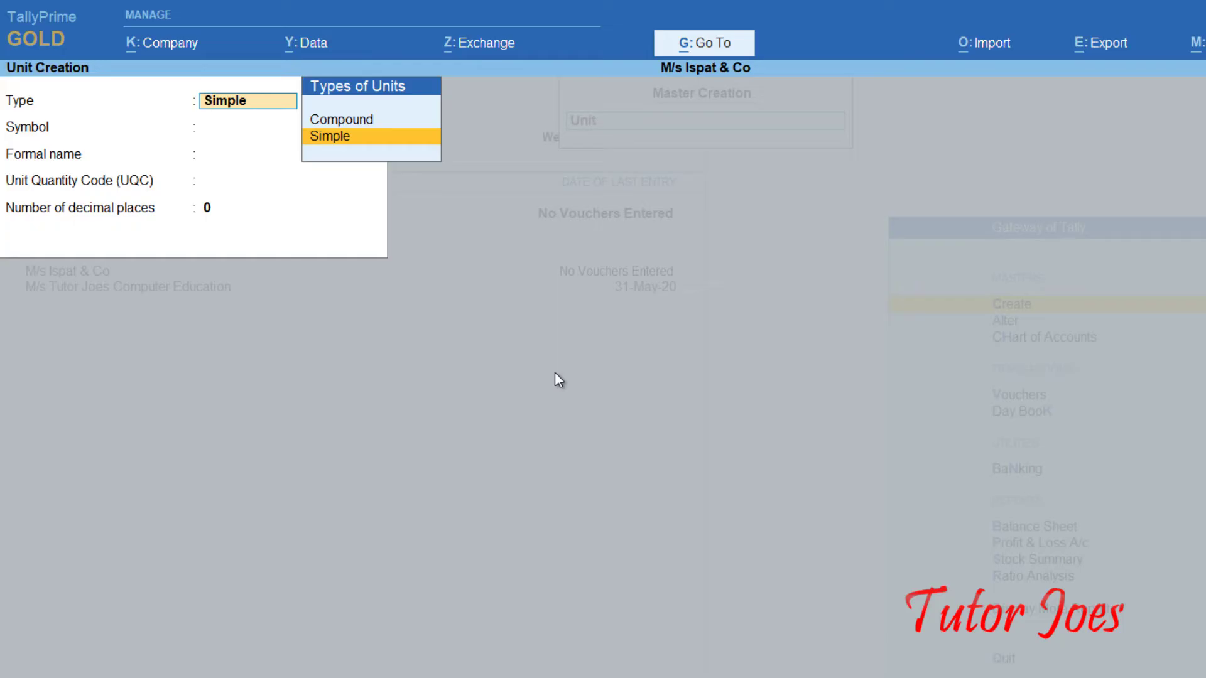
{"action": "key", "text": "Return"}
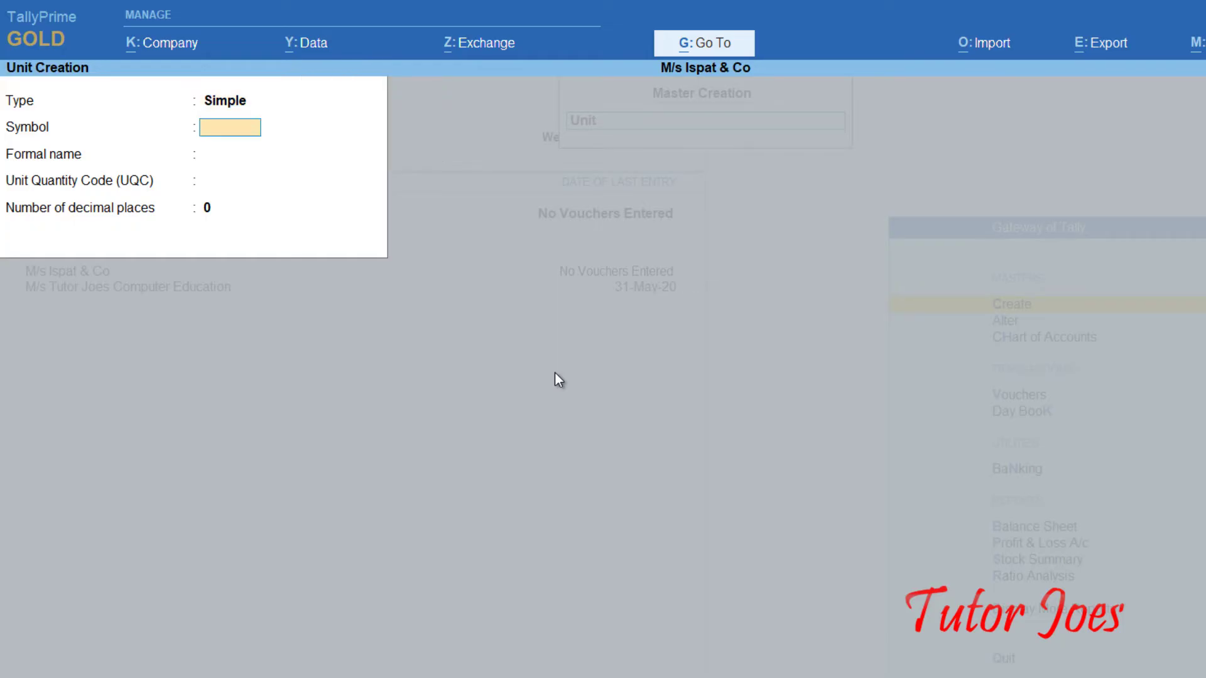
{"action": "type", "text": "nos"}
{"action": "key", "text": "Return"}
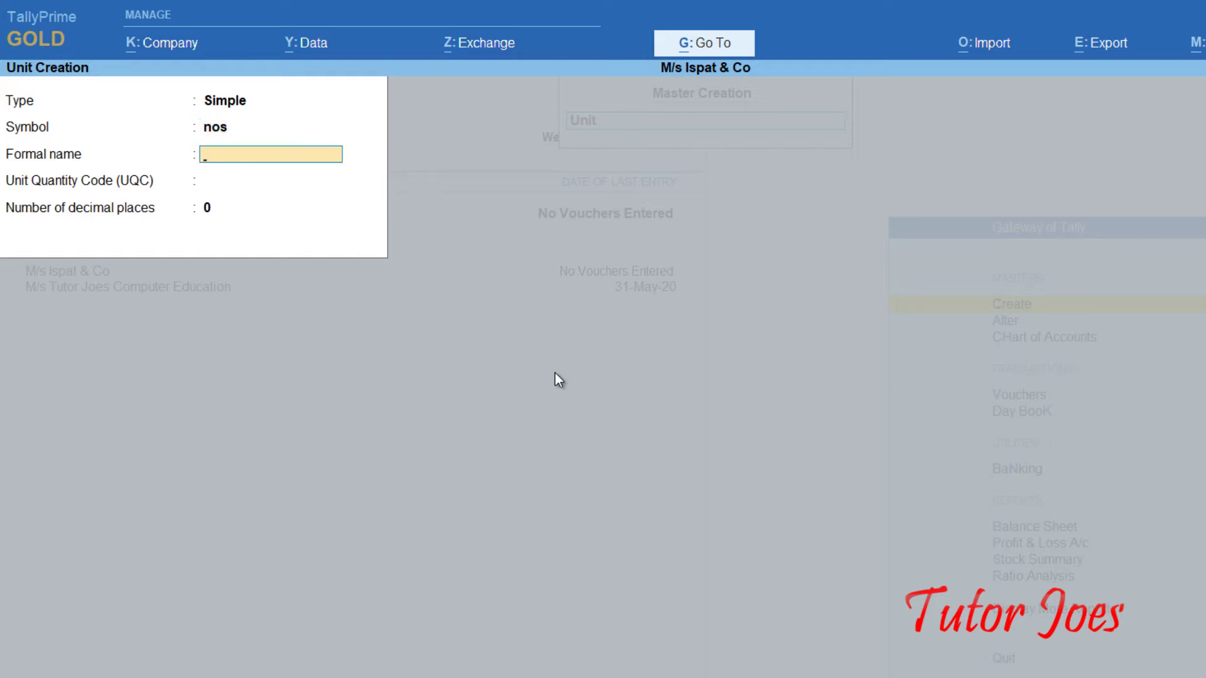
Give the nos unit the formal name Number and quantity code NOS-NUMBERS with 0 decimal places, and save it
{"action": "type", "text": "Number"}
{"action": "key", "text": "Return"}
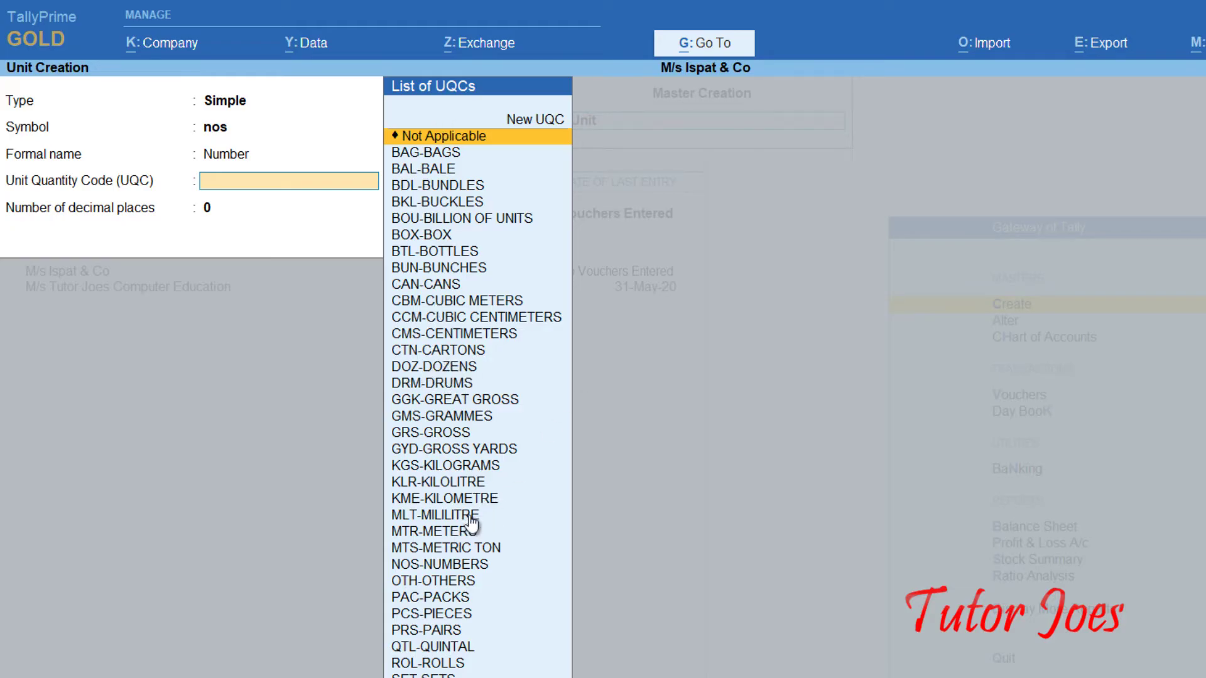
{"action": "type", "text": "n"}
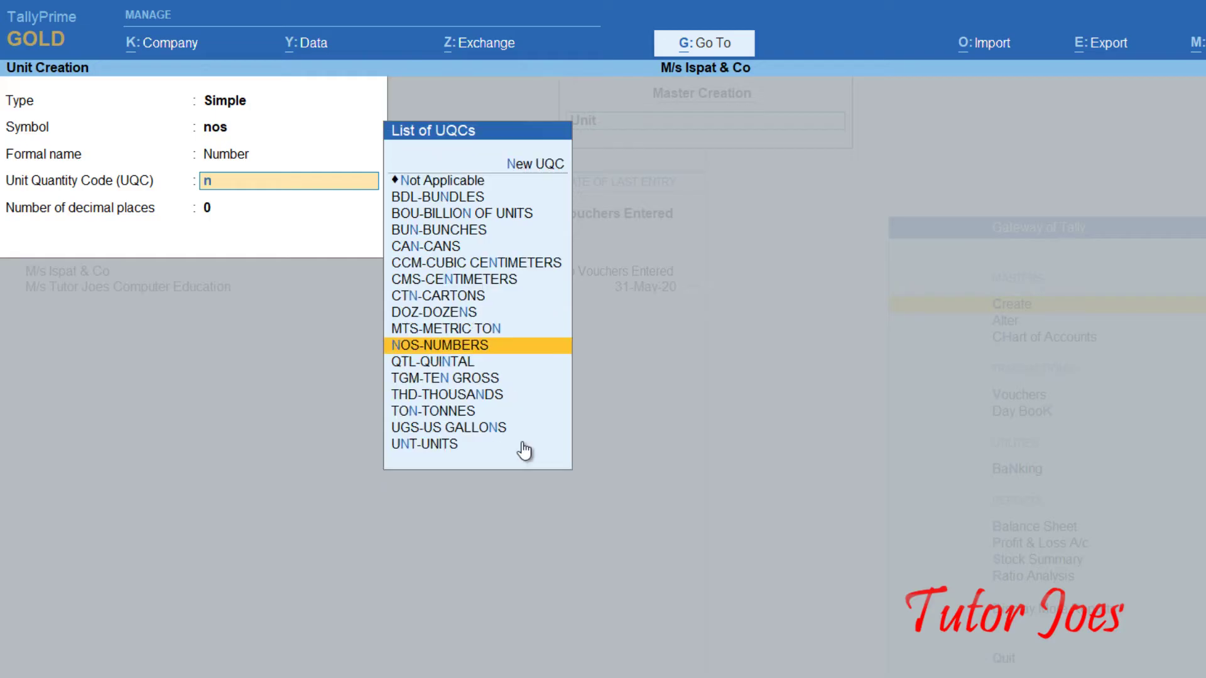
{"action": "left_click", "coordinate": [513, 346]}
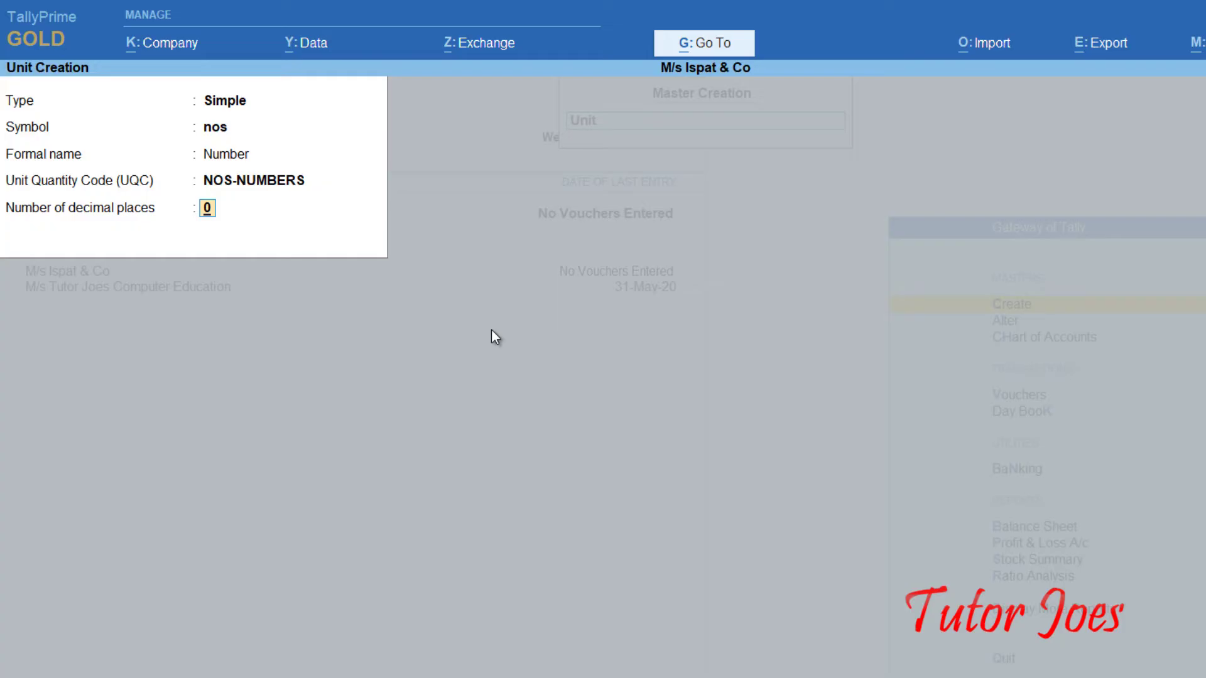
{"action": "key", "text": "Return"}
{"action": "key", "text": "Return"}
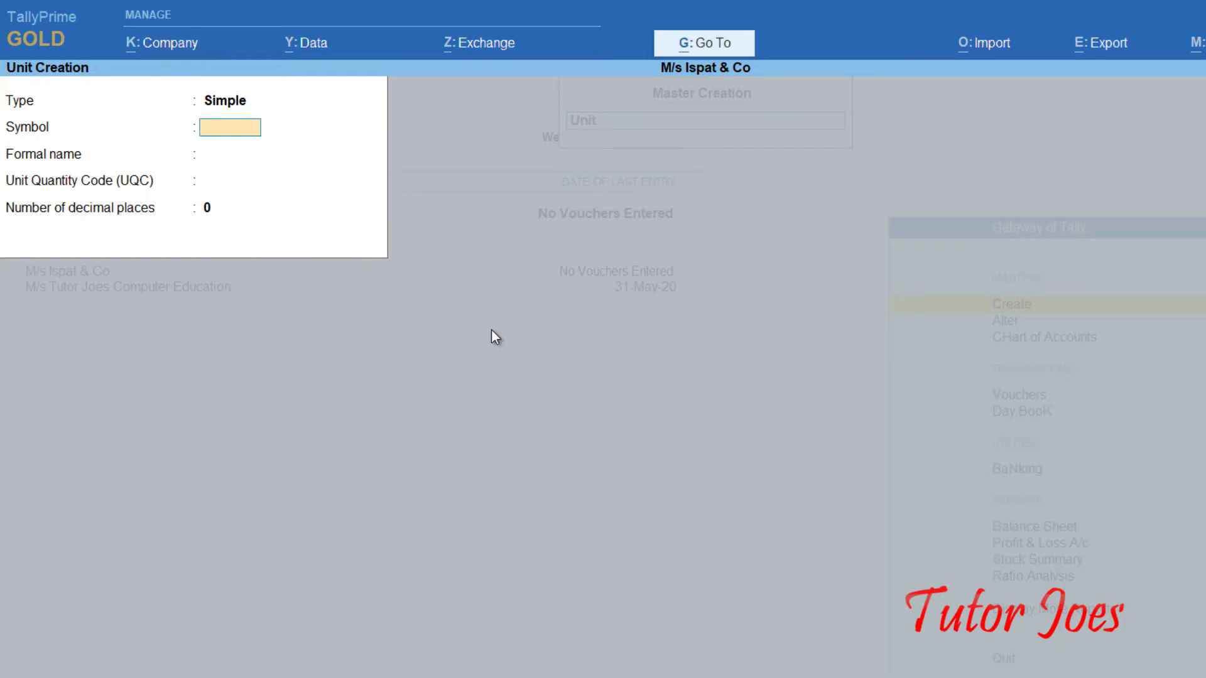
Create a simple unit doz with formal name Dozens, quantity code DOZ-DOZENS and 0 decimal places, and save it
{"action": "type", "text": "doz"}
{"action": "key", "text": "Return"}
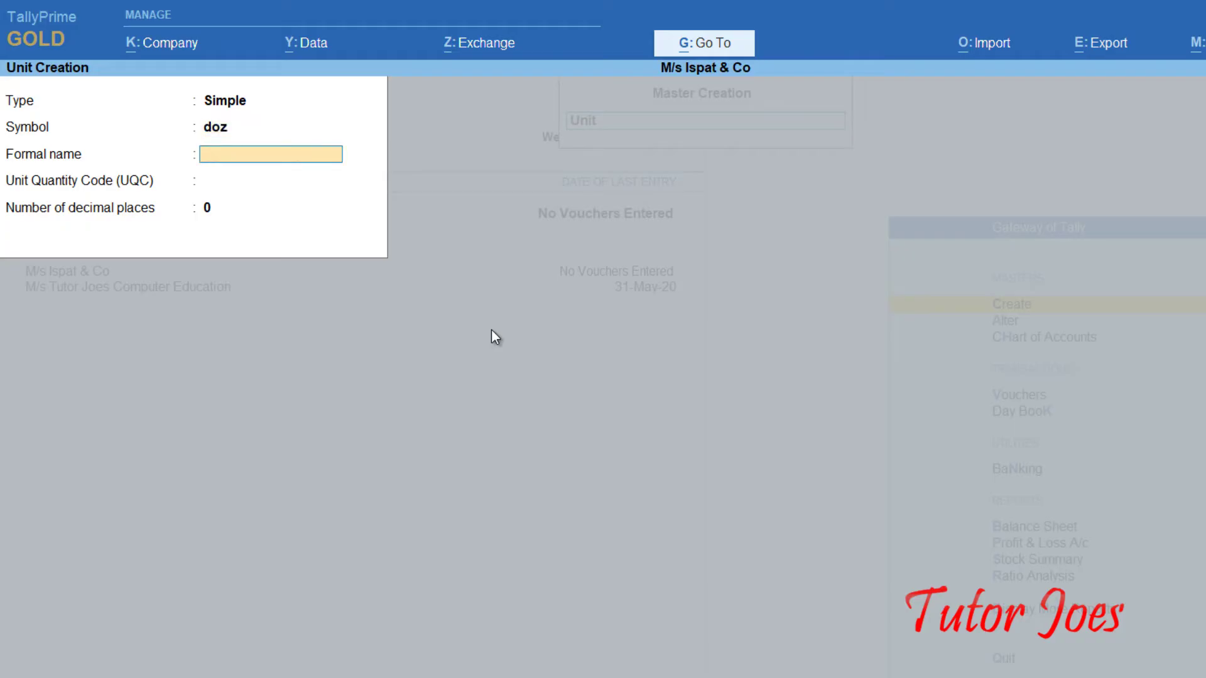
{"action": "type", "text": "Dozens"}
{"action": "key", "text": "Return"}
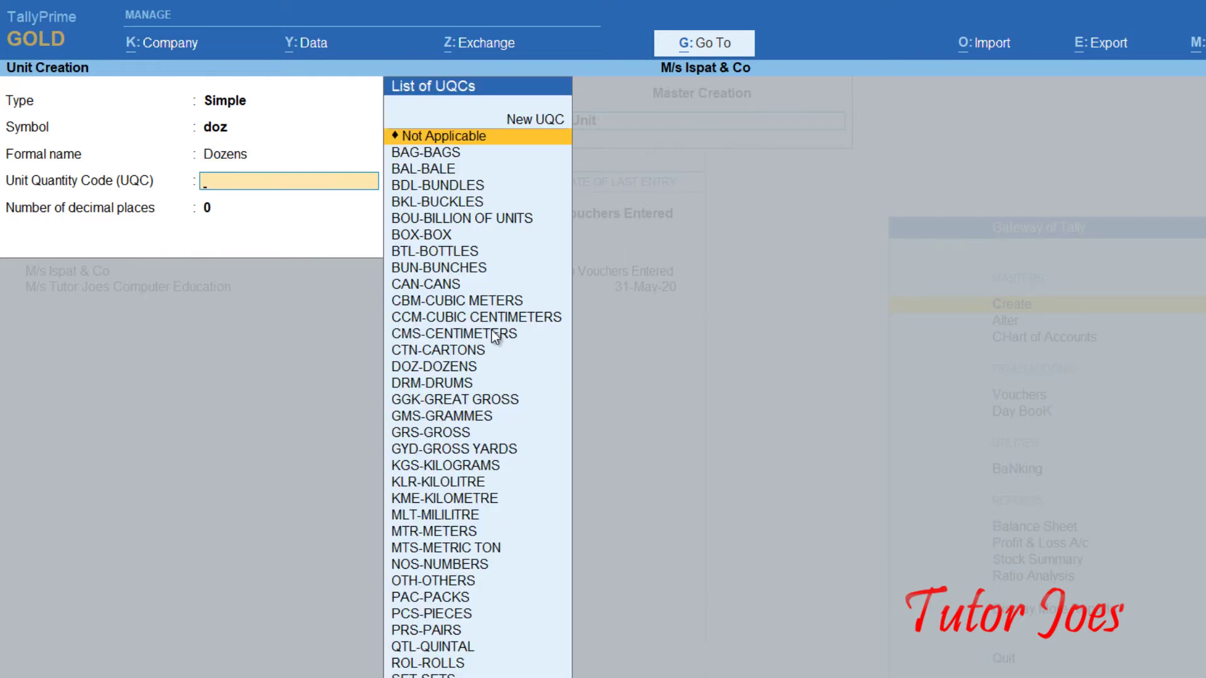
{"action": "type", "text": "do"}
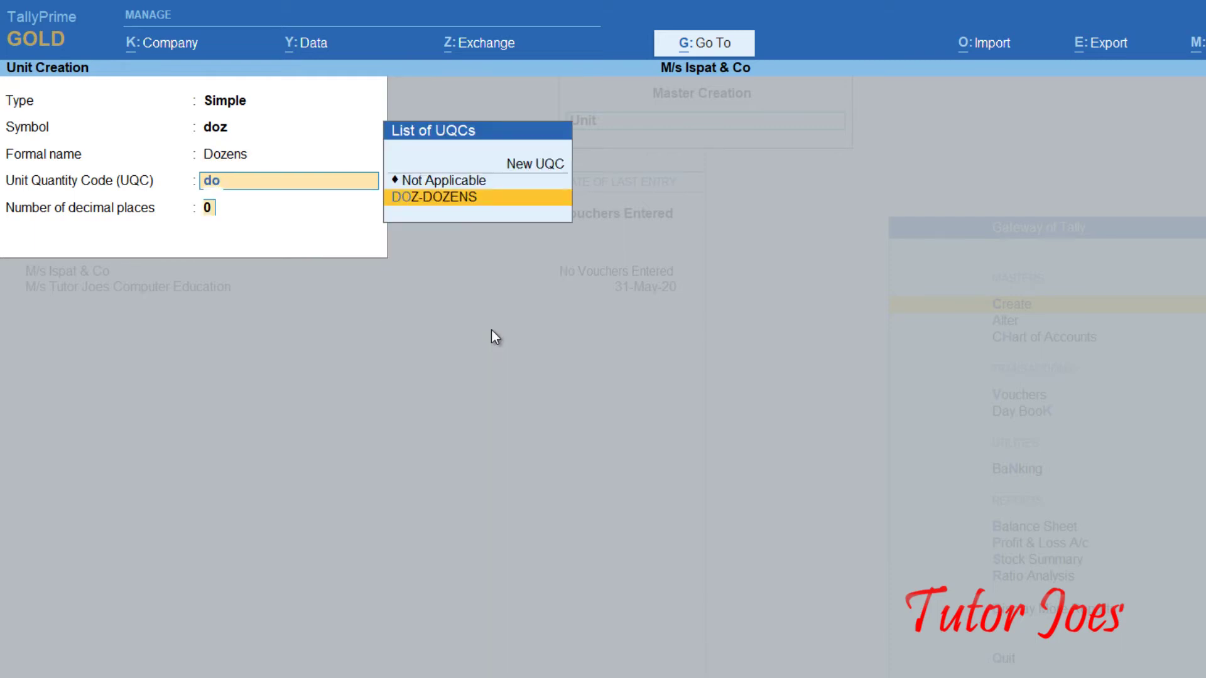
{"action": "key", "text": "Return"}
{"action": "key", "text": "Return"}
{"action": "key", "text": "y"}
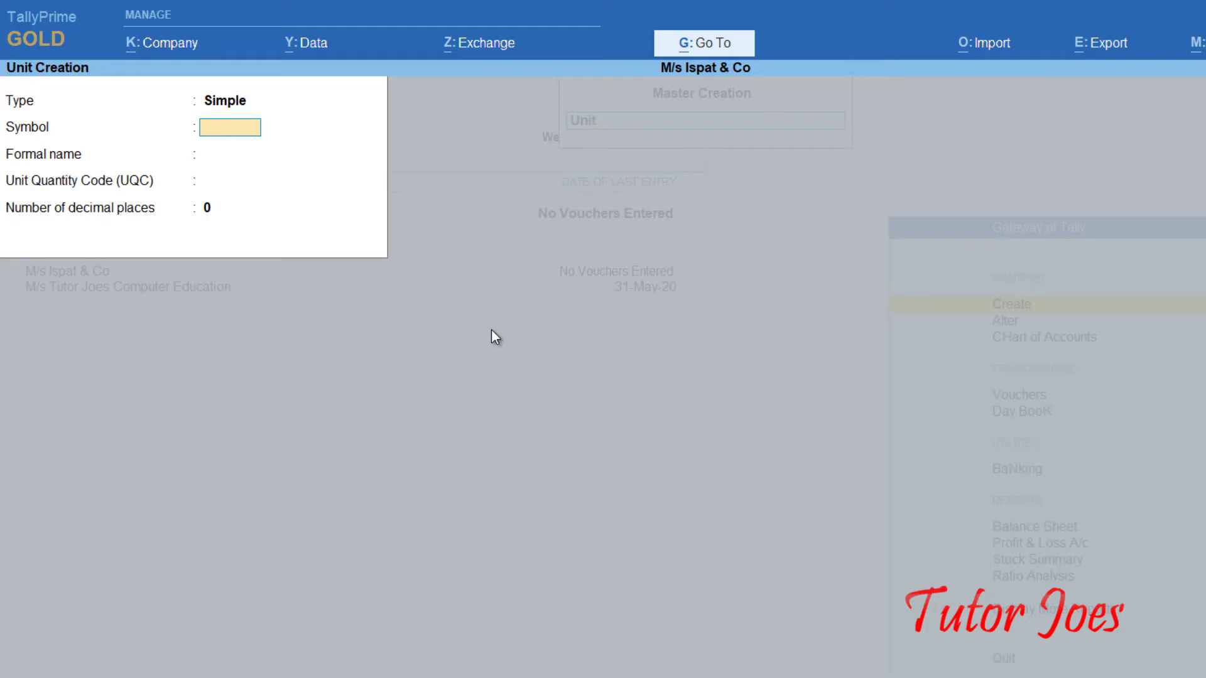
Create a compound unit of doz of 12 nos, save it and leave unit creation
{"action": "key", "text": "BackSpace"}
{"action": "key", "text": "Up"}
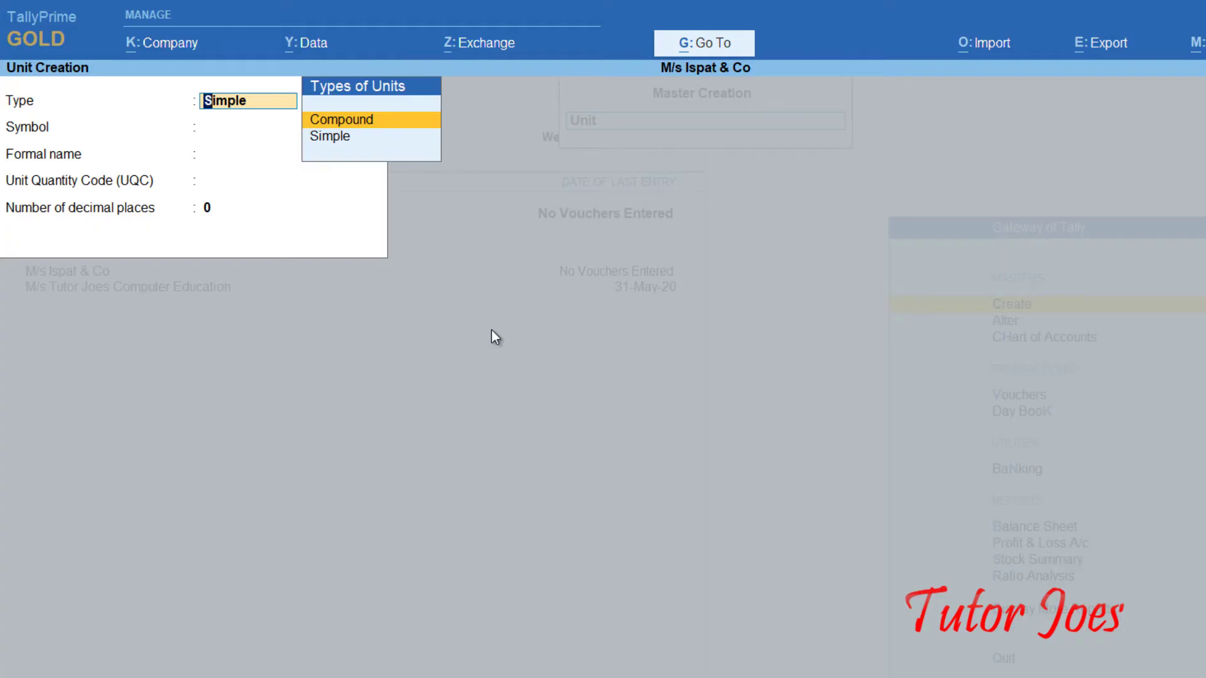
{"action": "key", "text": "Return"}
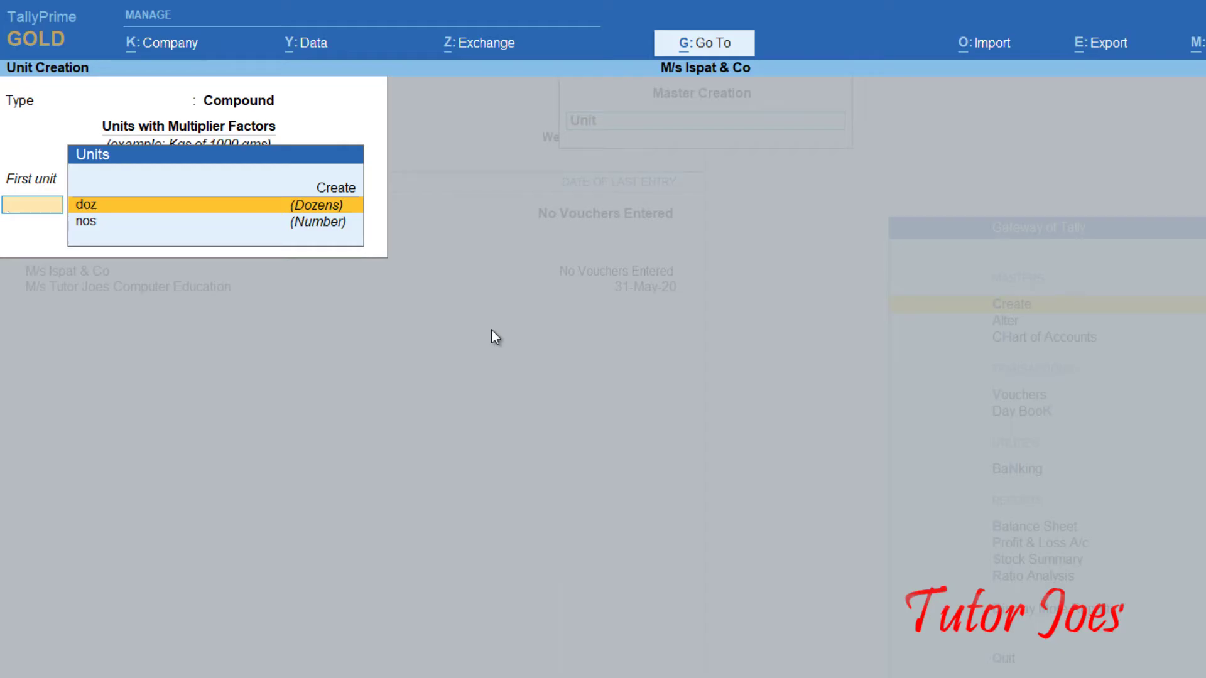
{"action": "key", "text": "Return"}
{"action": "type", "text": "12"}
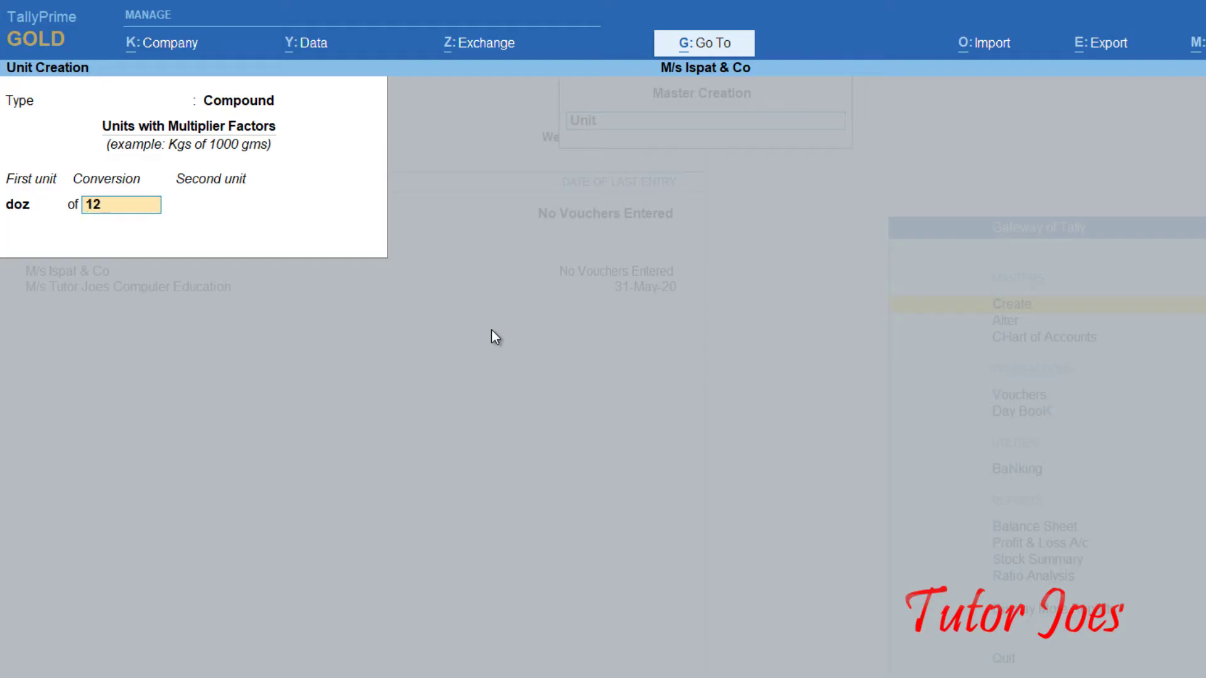
{"action": "key", "text": "Return"}
{"action": "key", "text": "Return"}
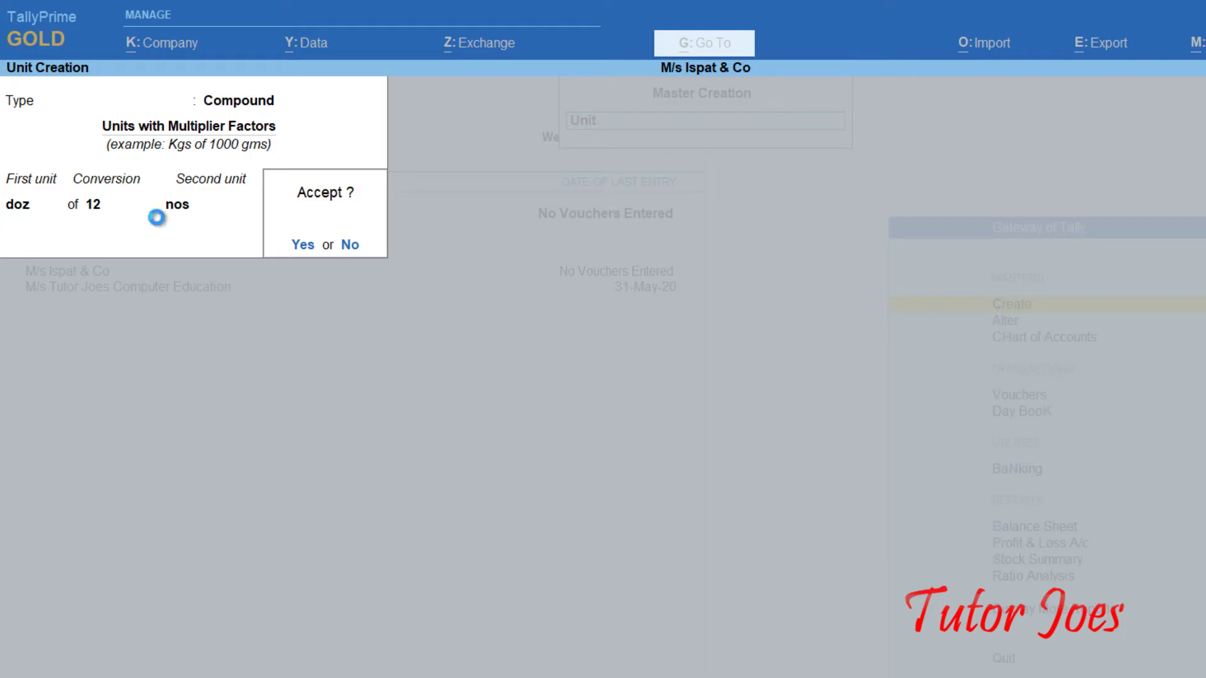
{"action": "left_click", "coordinate": [157, 218]}
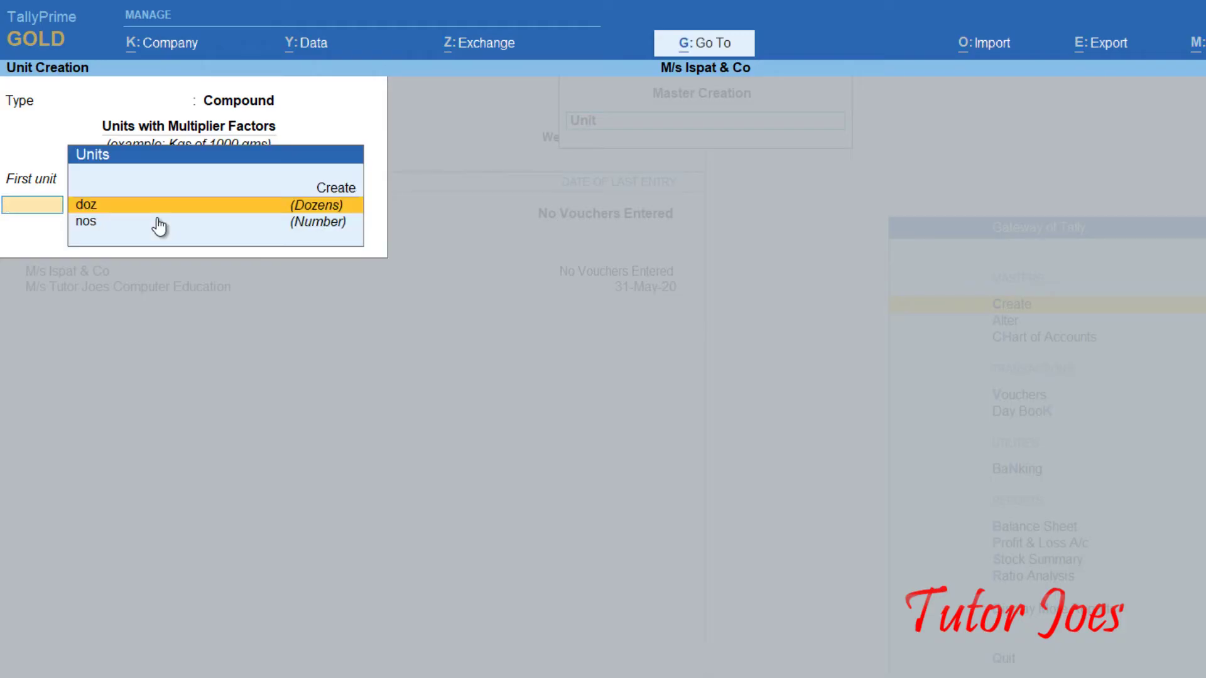
{"action": "key", "text": "Escape"}
{"action": "key", "text": "y"}
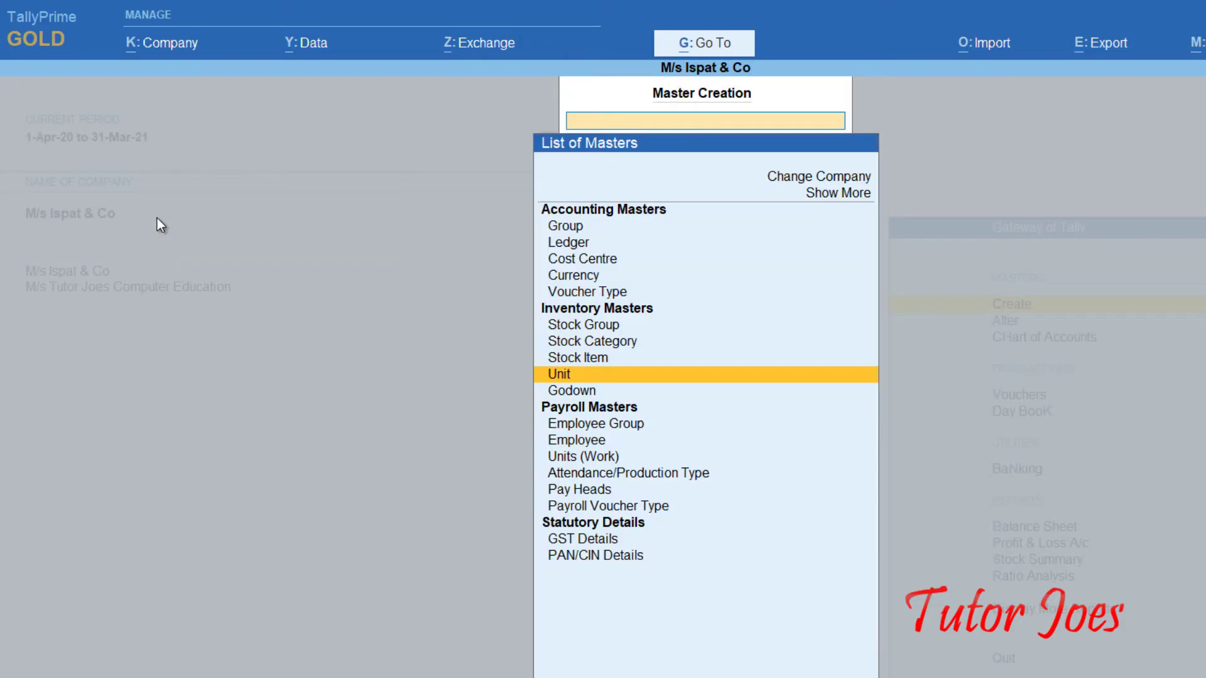
Start creating a stock item named Sony Tv and place it under the Stock in Hand group
{"action": "key", "text": "Up"}
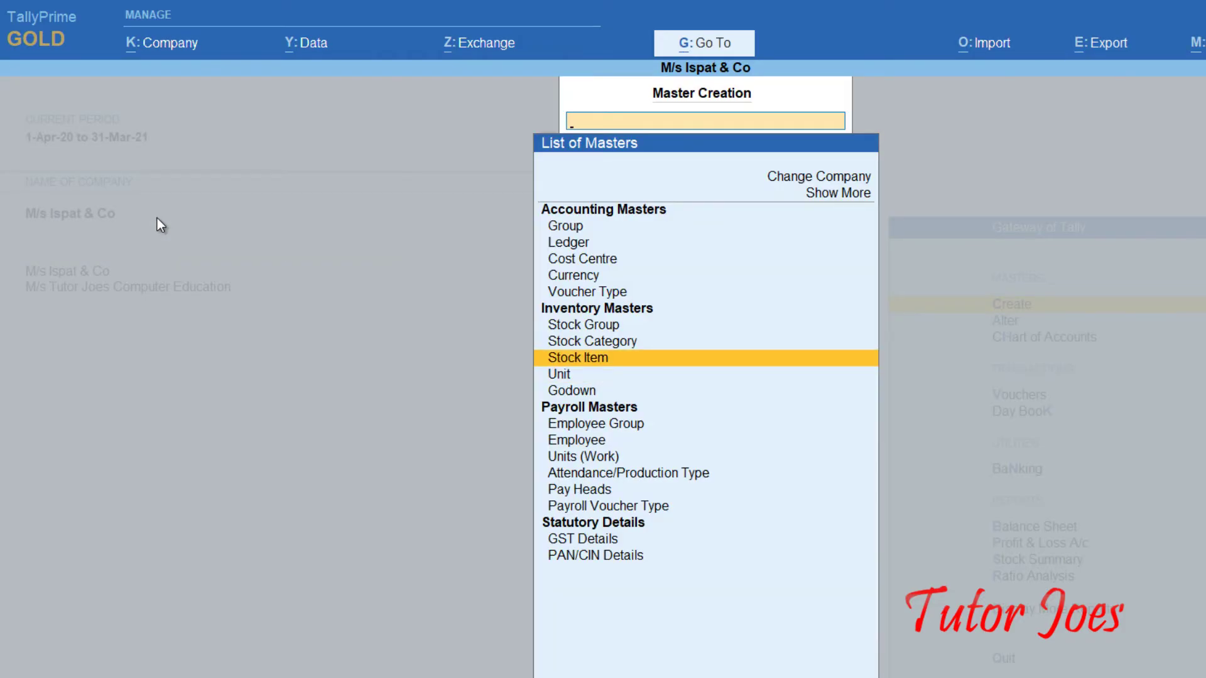
{"action": "key", "text": "Up"}
{"action": "key", "text": "Up"}
{"action": "key", "text": "Down"}
{"action": "key", "text": "Down"}
{"action": "key", "text": "Down"}
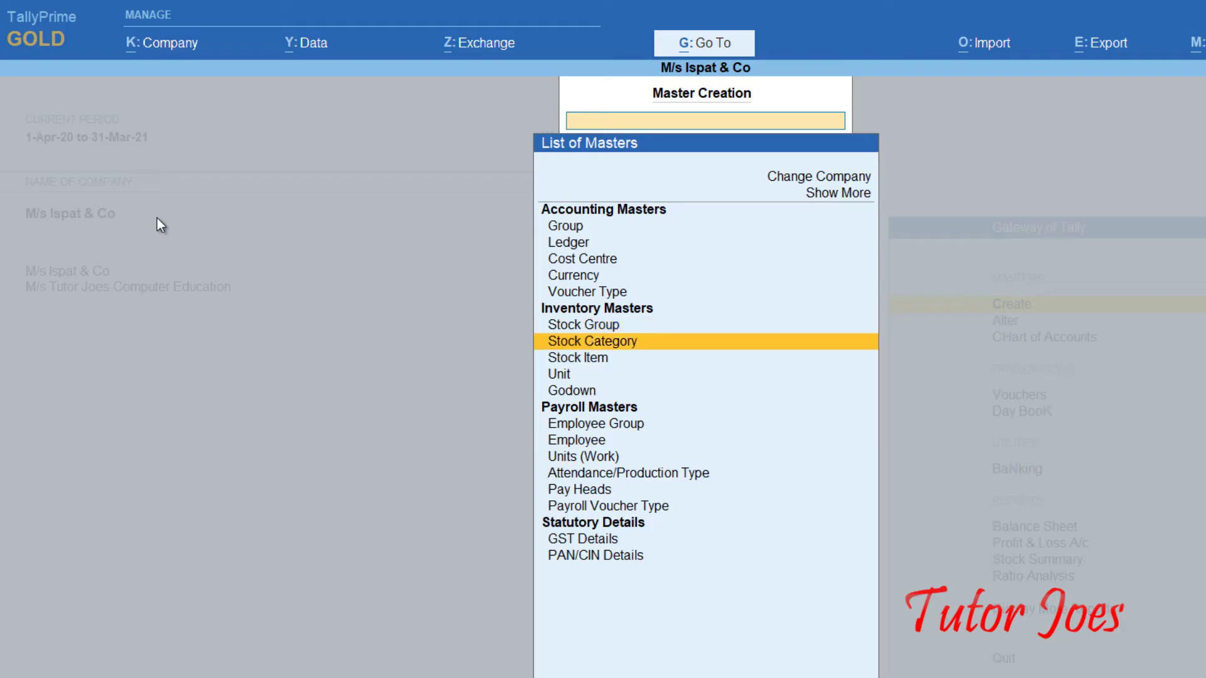
{"action": "key", "text": "Up"}
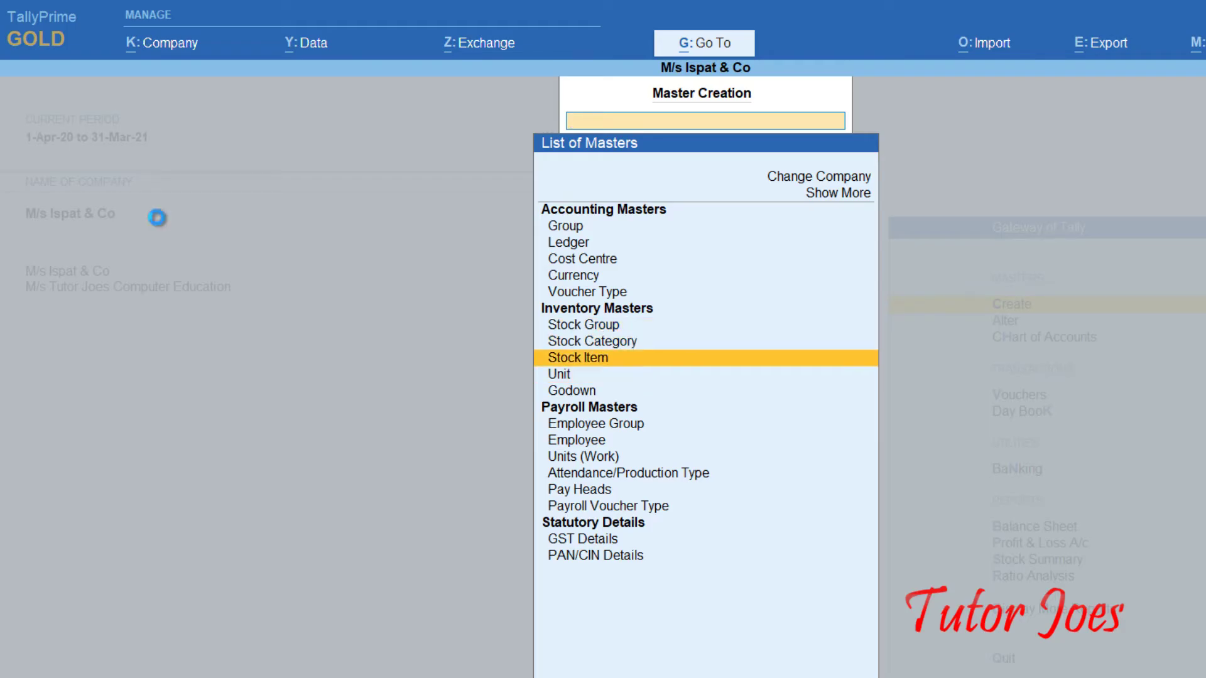
{"action": "key", "text": "Return"}
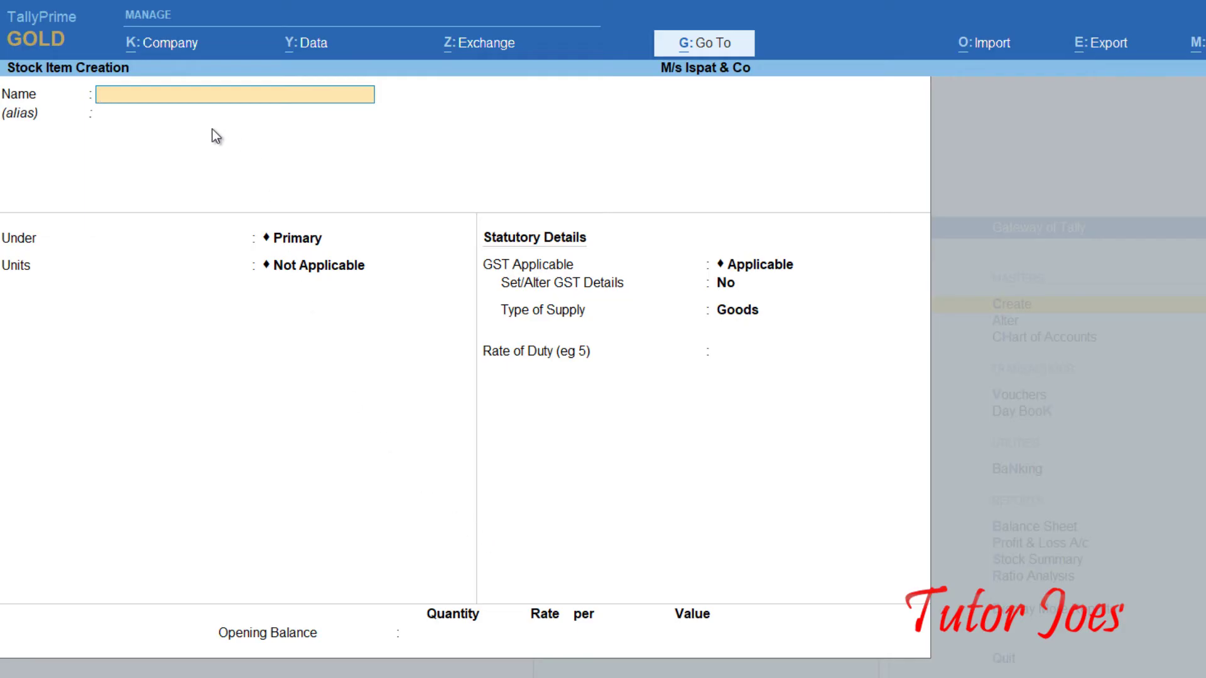
{"action": "type", "text": "Sony Tv"}
{"action": "key", "text": "Return"}
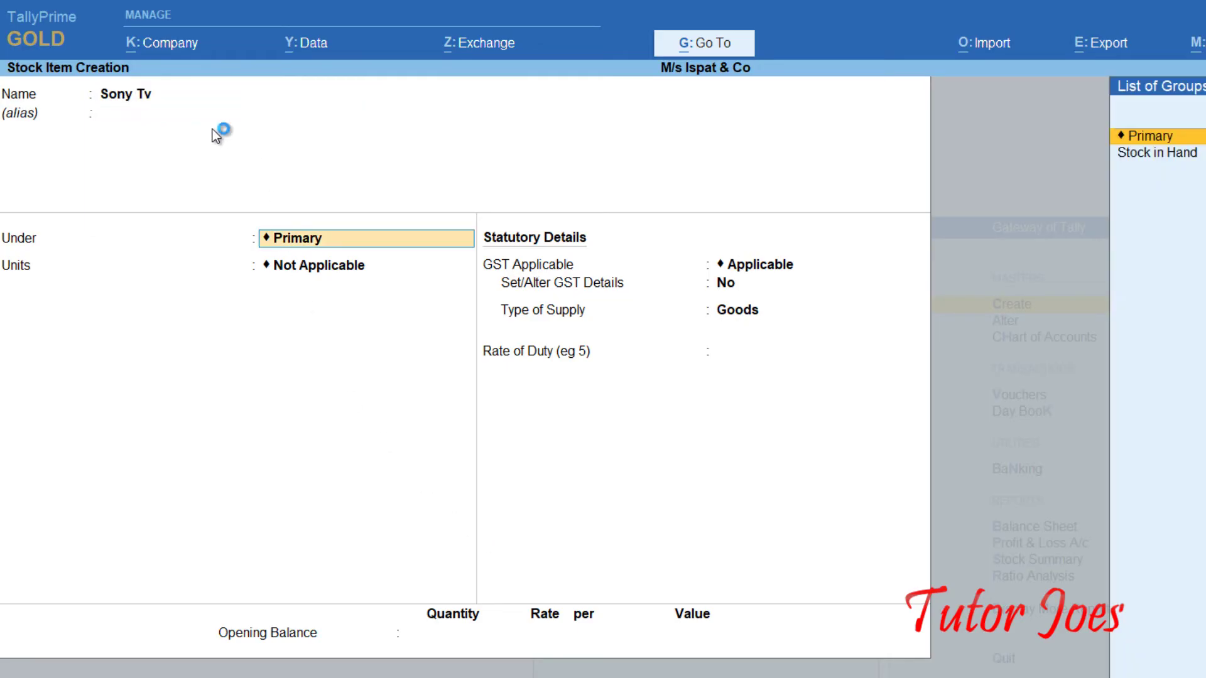
{"action": "key", "text": "Down"}
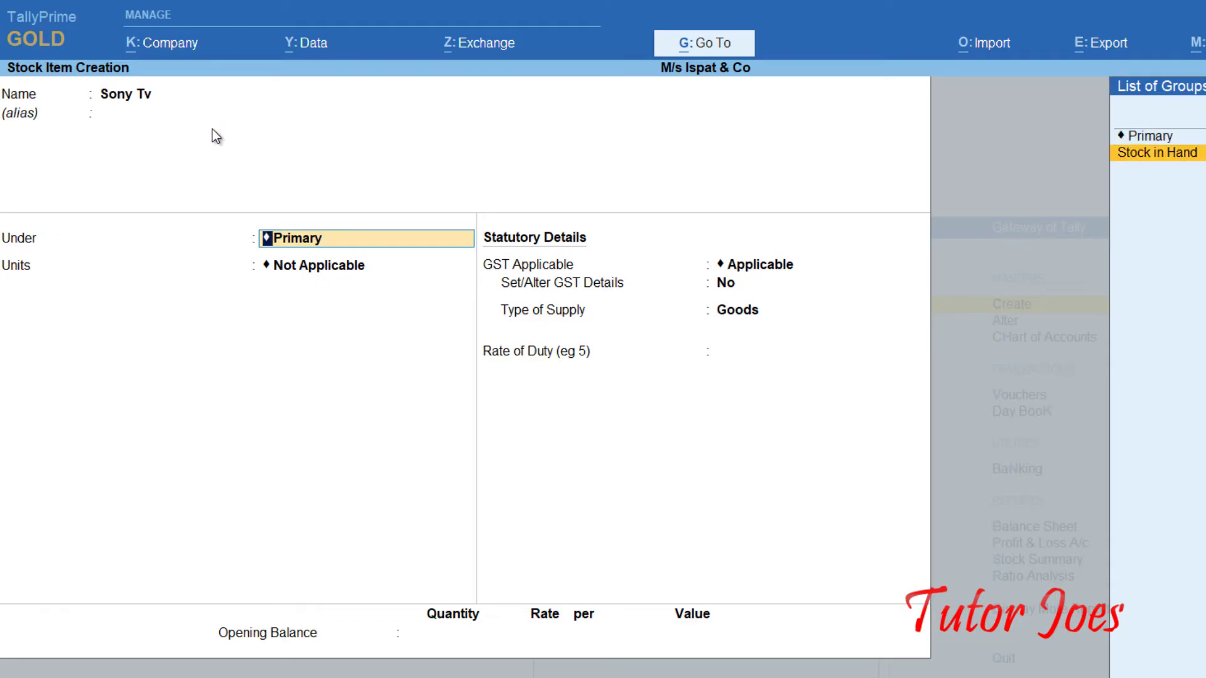
{"action": "key", "text": "Return"}
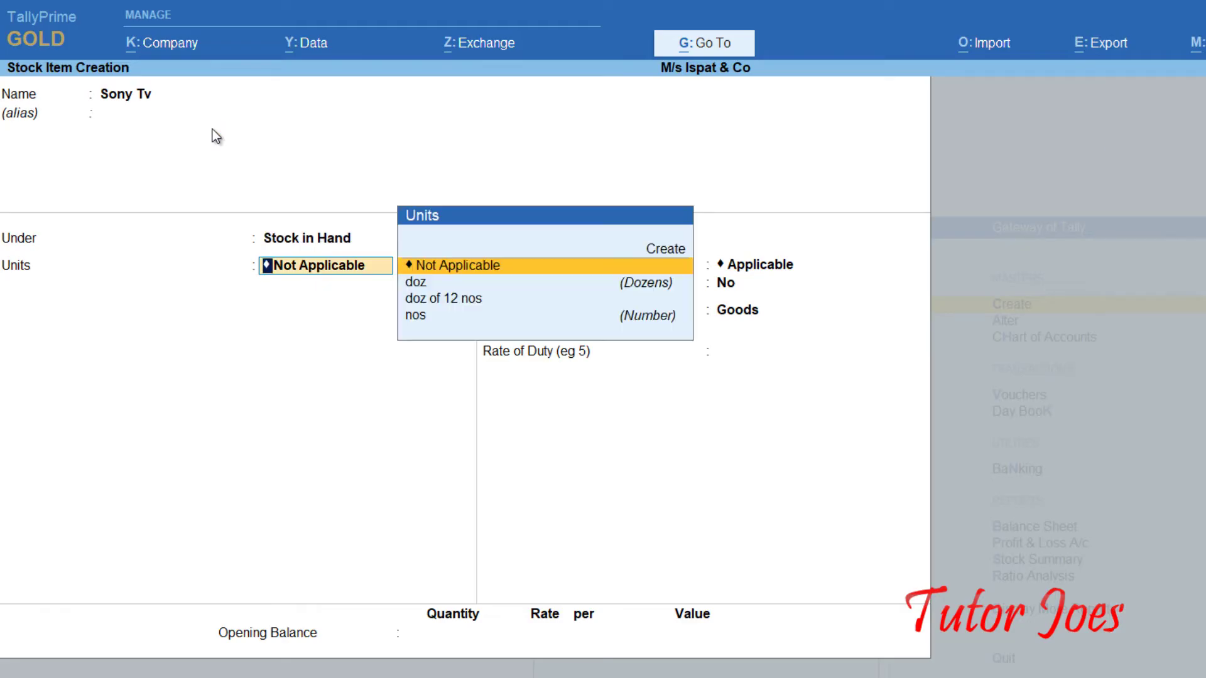
Set the Sony Tv item's unit to nos, keeping GST Applicable, no GST details, supply type Goods and a duty rate of 0
{"action": "key", "text": "Down"}
{"action": "key", "text": "Down"}
{"action": "key", "text": "Down"}
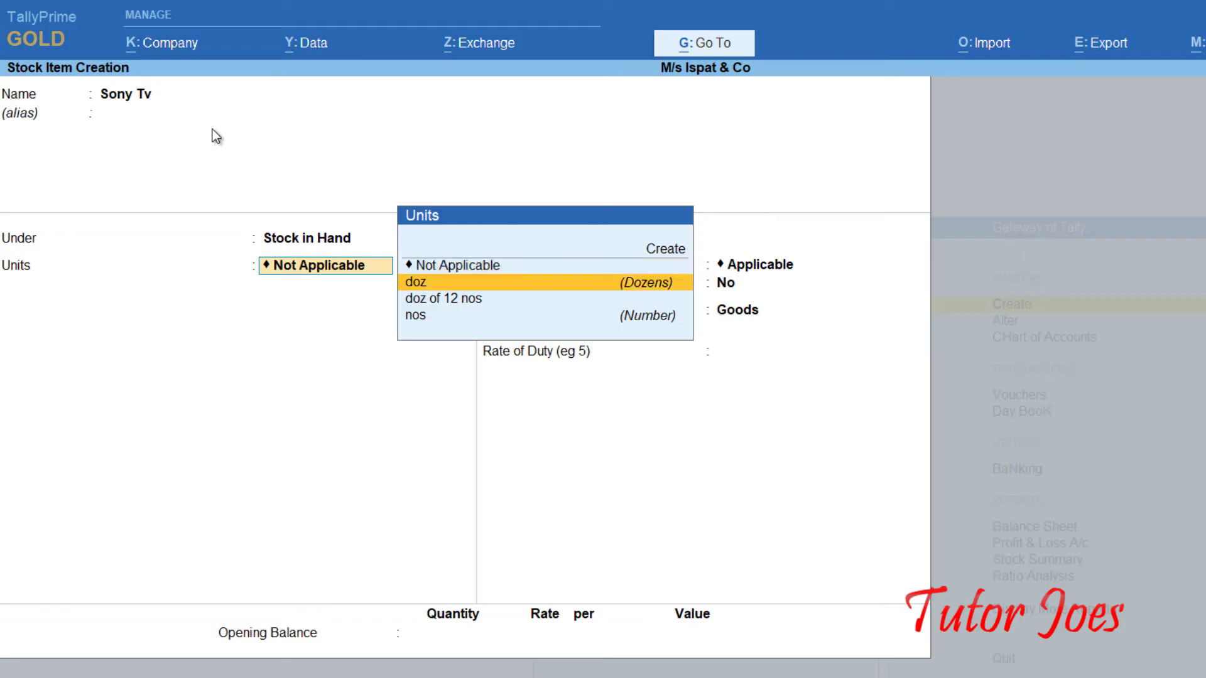
{"action": "key", "text": "Return"}
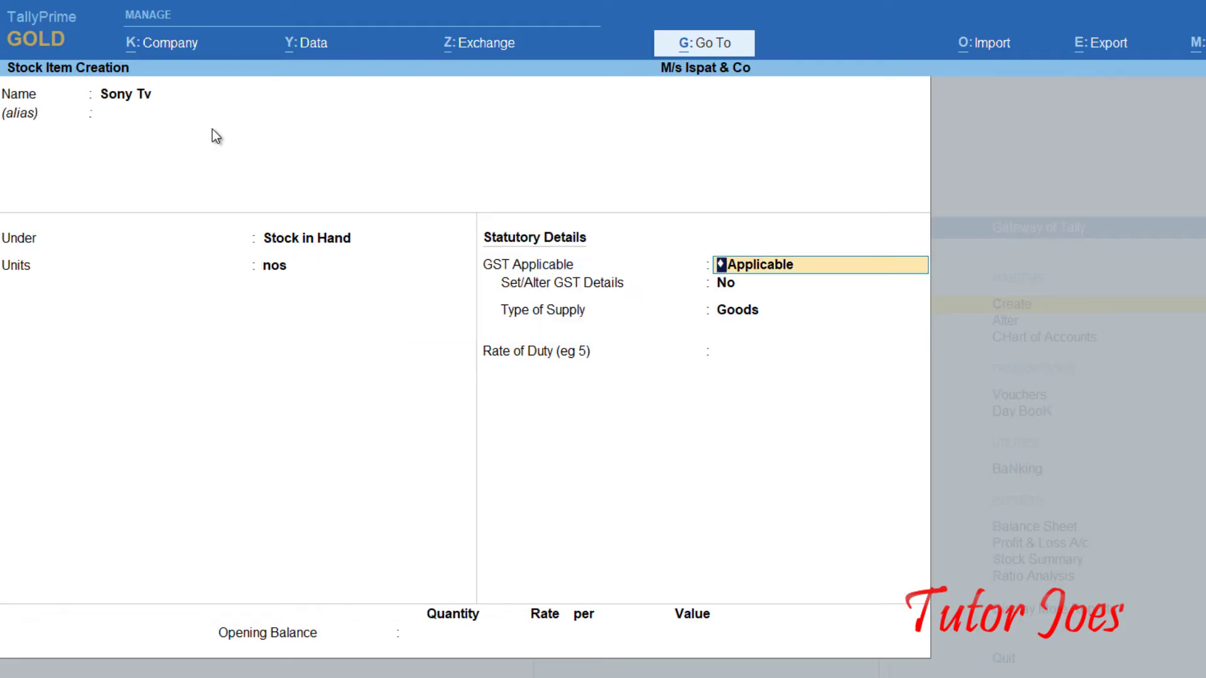
{"action": "key", "text": "Return"}
{"action": "key", "text": "Return"}
{"action": "key", "text": "Return"}
{"action": "key", "text": "Return"}
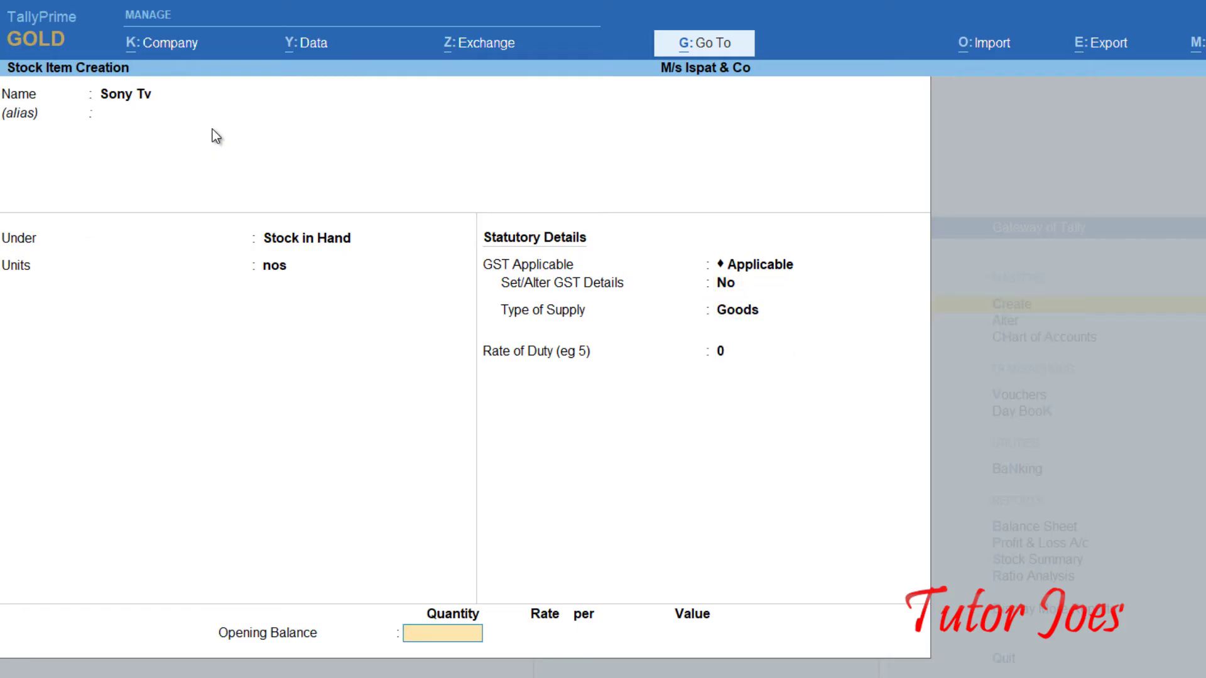
Enter Sony Tv's opening balance as 15 nos at a rate of 5,500 per nos, and save the item
{"action": "type", "text": "15"}
{"action": "key", "text": "Return"}
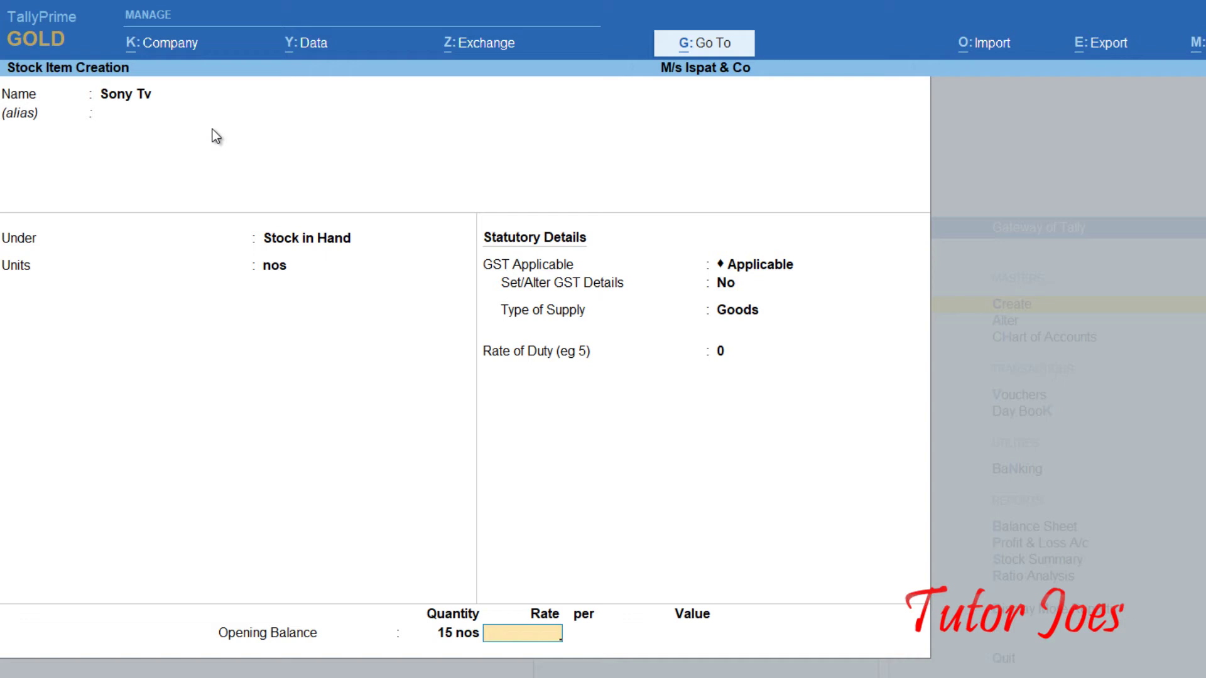
{"action": "type", "text": "5500"}
{"action": "key", "text": "Return"}
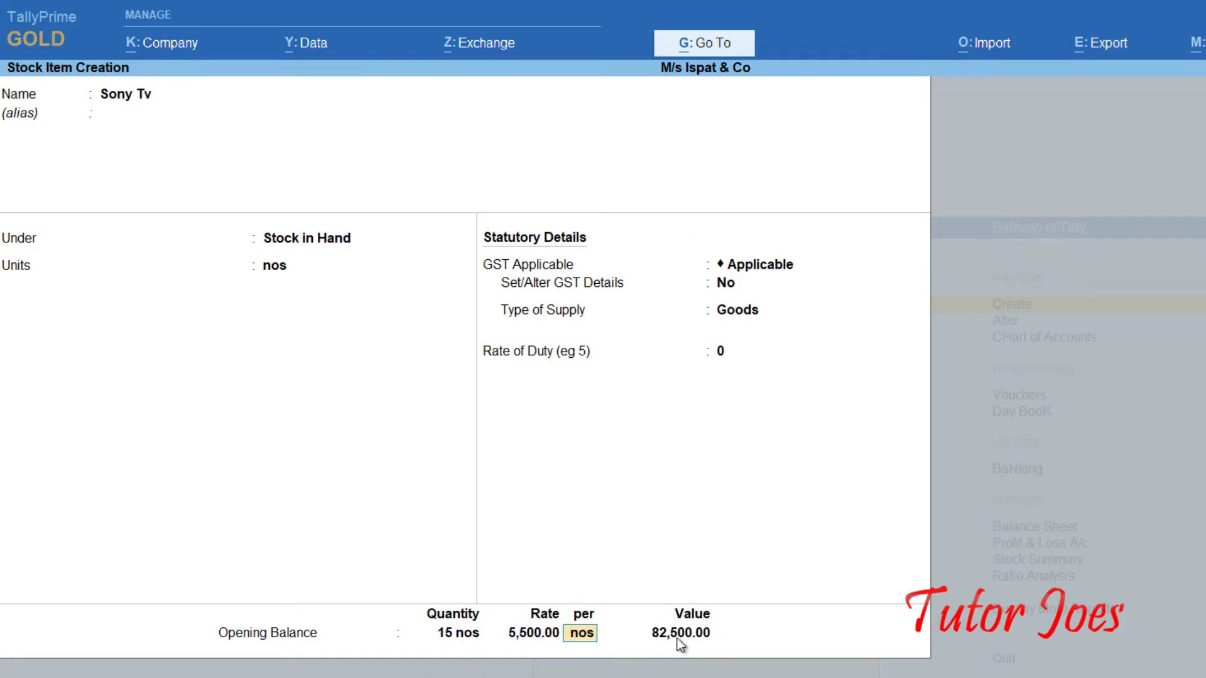
{"action": "key", "text": "Return"}
{"action": "key", "text": "Return"}
{"action": "key", "text": "Return"}
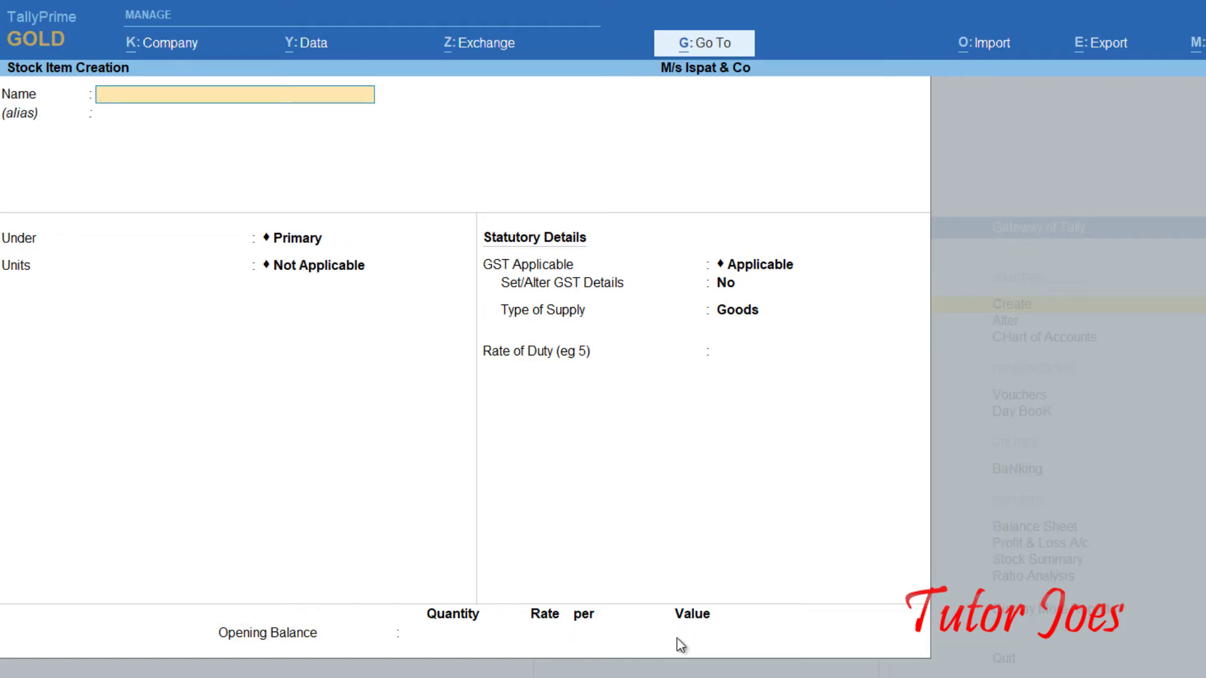
Define a stock item Sony I-Pad under Stock in Hand with unit nos, GST Applicable, supply type Goods and duty rate 0
{"action": "type", "text": "Sony i-Pad"}
{"action": "key", "text": "Return"}
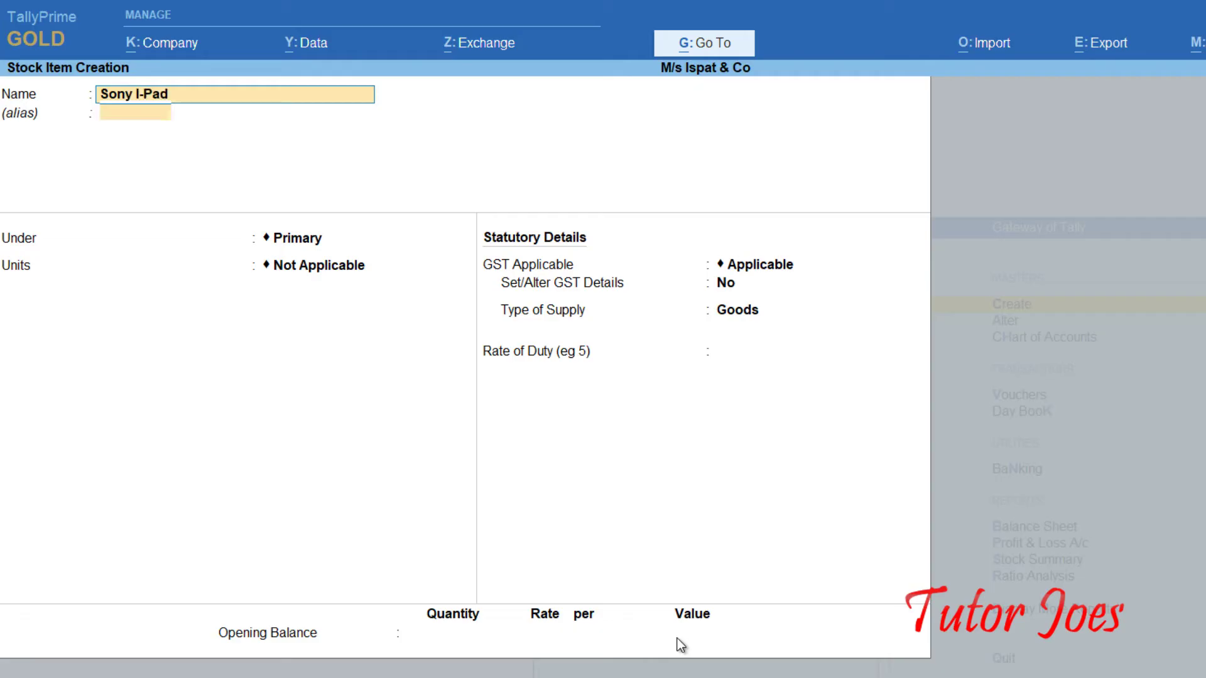
{"action": "key", "text": "Return"}
{"action": "key", "text": "Down"}
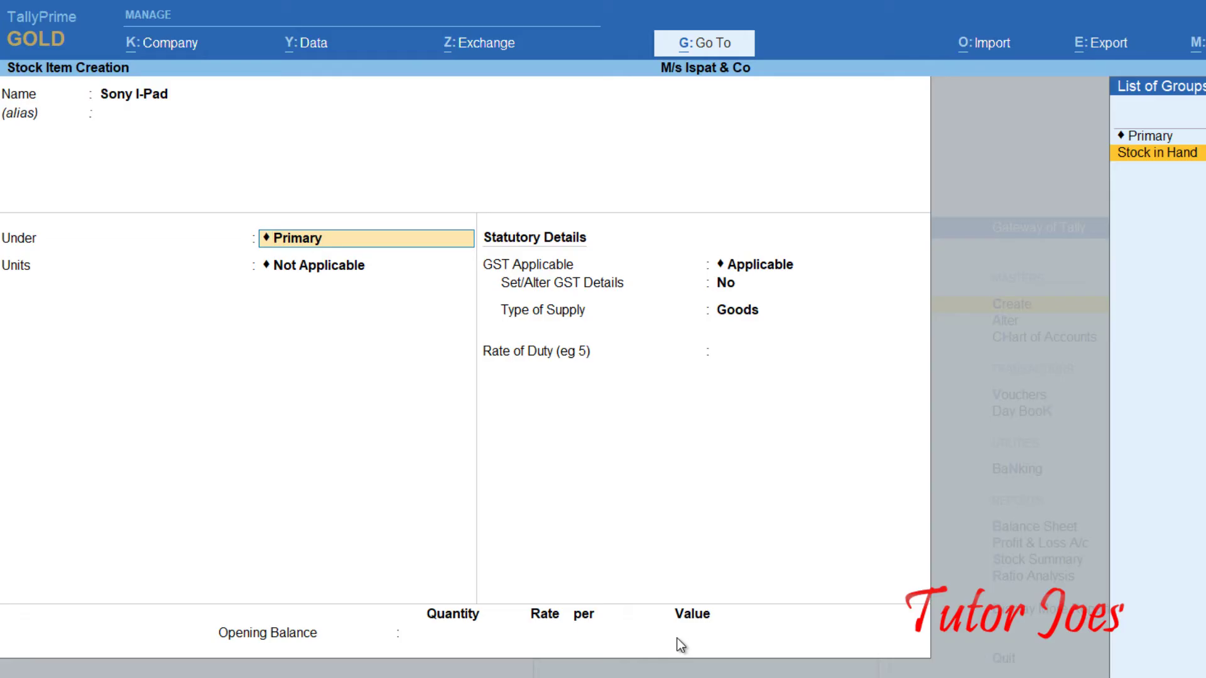
{"action": "key", "text": "Return"}
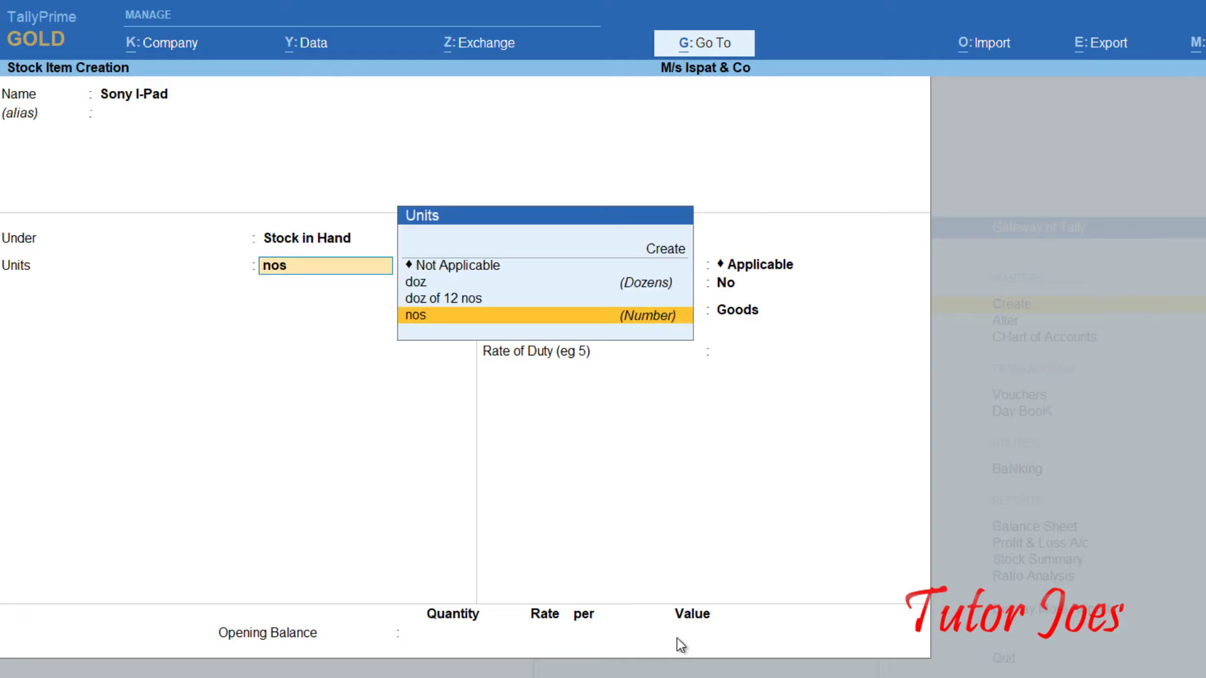
{"action": "key", "text": "Return"}
{"action": "key", "text": "Return"}
{"action": "key", "text": "Return"}
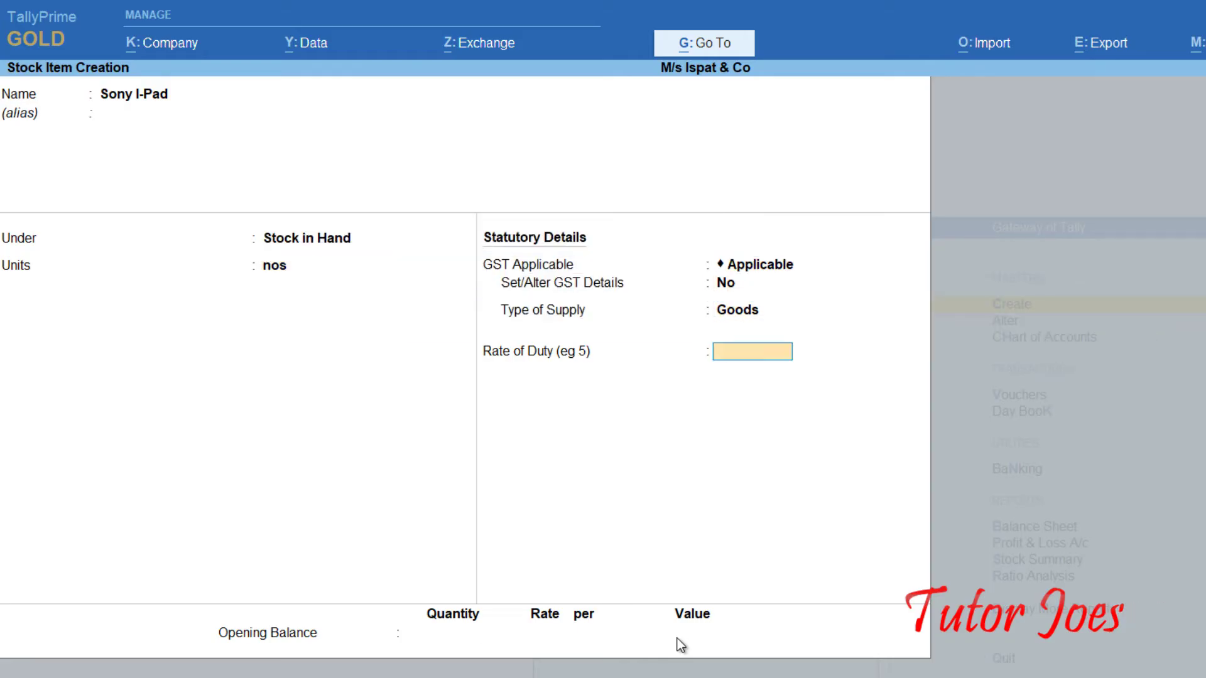
{"action": "key", "text": "Return"}
Enter Sony I-Pad's opening balance as 15 nos at a rate of 500 per nos, and save the item
{"action": "type", "text": "15"}
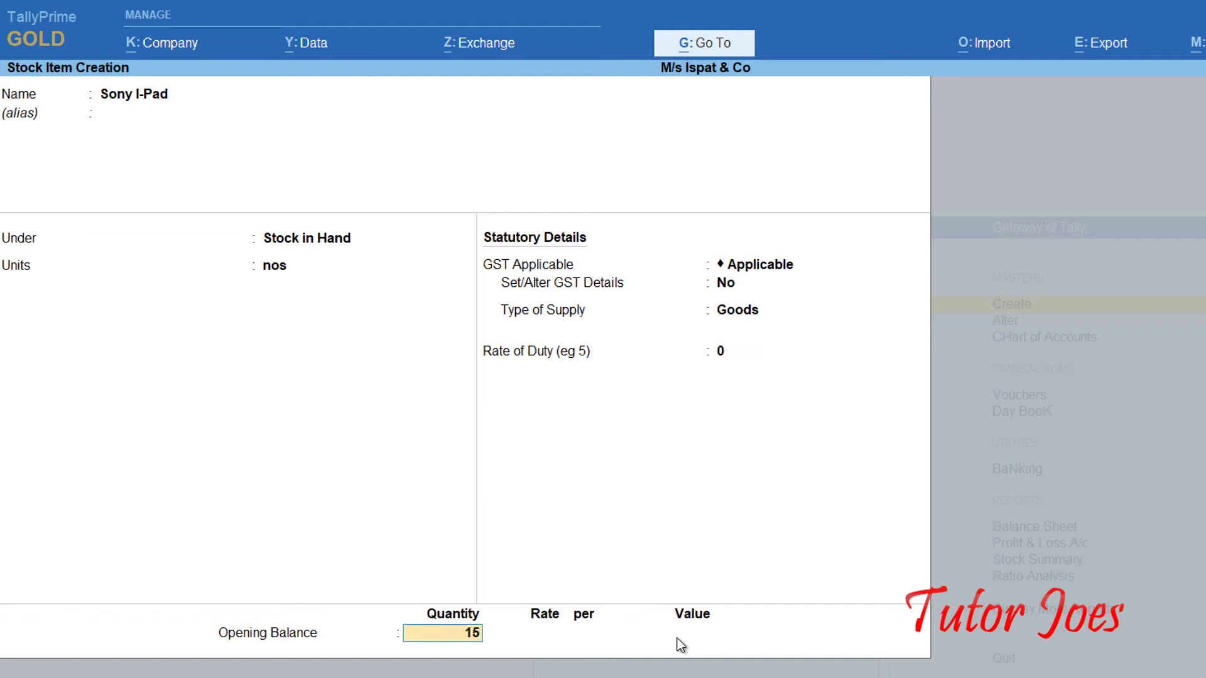
{"action": "key", "text": "Return"}
{"action": "type", "text": "500"}
{"action": "key", "text": "Return"}
{"action": "key", "text": "Return"}
{"action": "key", "text": "Return"}
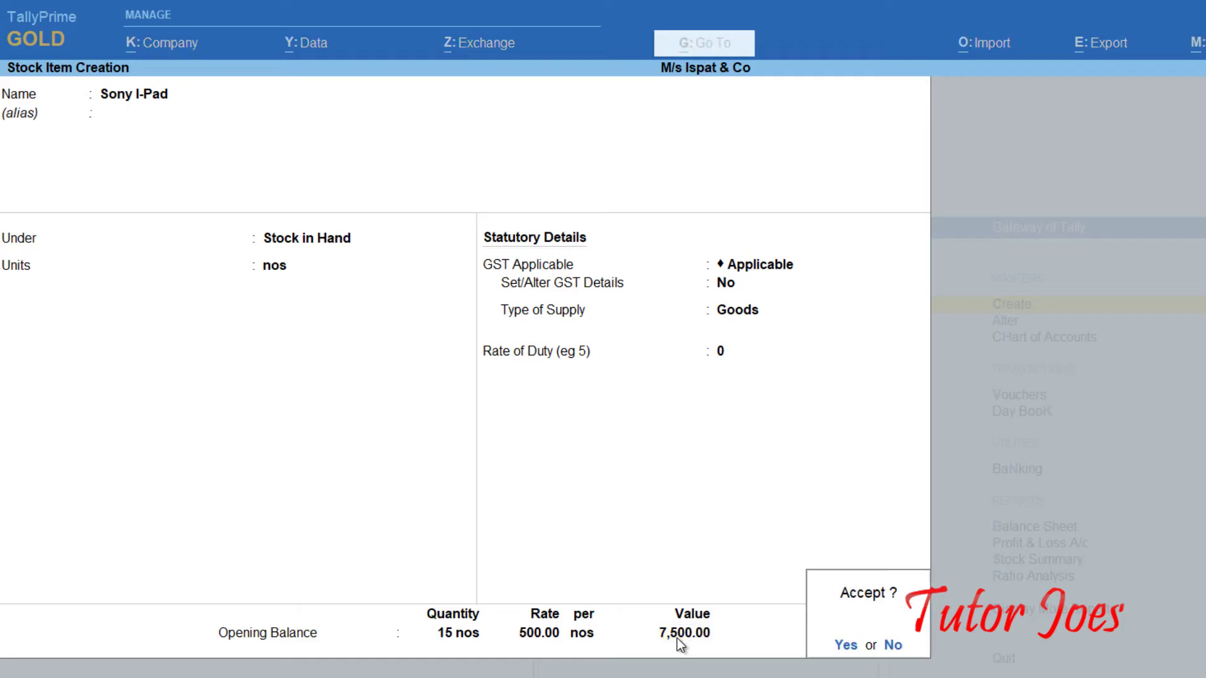
{"action": "key", "text": "Return"}
Define a stock item Lenovo Laptop under Stock in Hand with unit nos, GST Applicable, supply type Goods and duty rate 0
{"action": "type", "text": "Lenovo"}
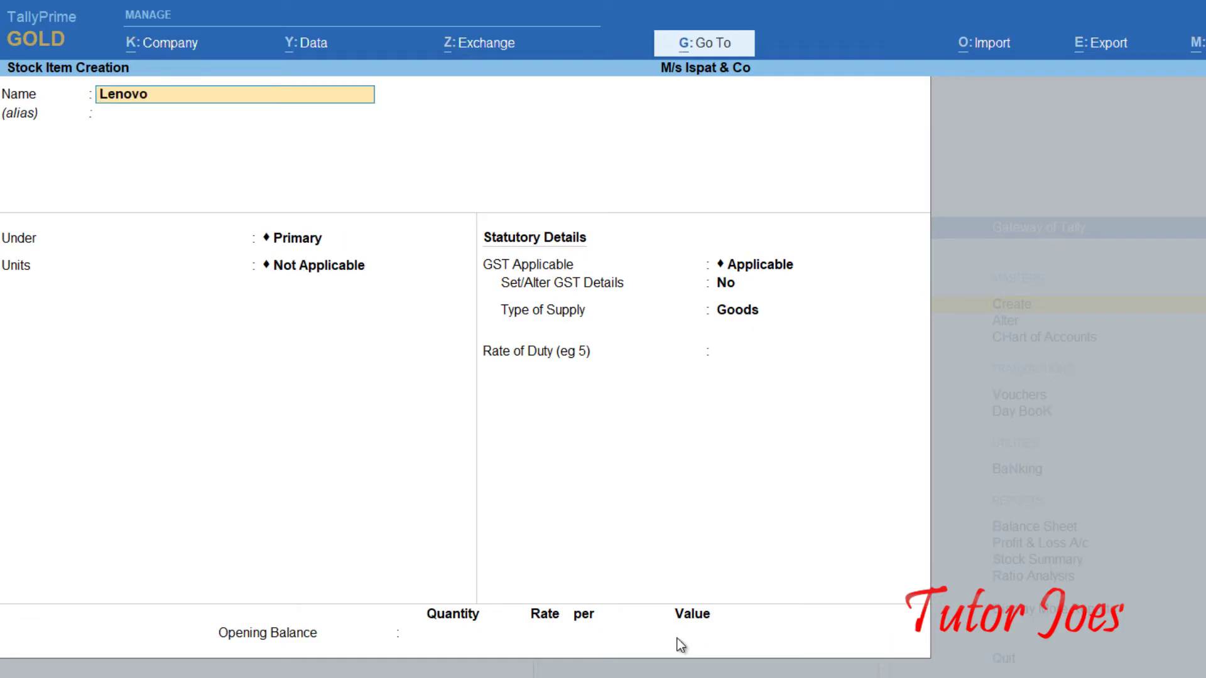
{"action": "type", "text": " Laptop"}
{"action": "key", "text": "Return"}
{"action": "key", "text": "Return"}
{"action": "key", "text": "Down"}
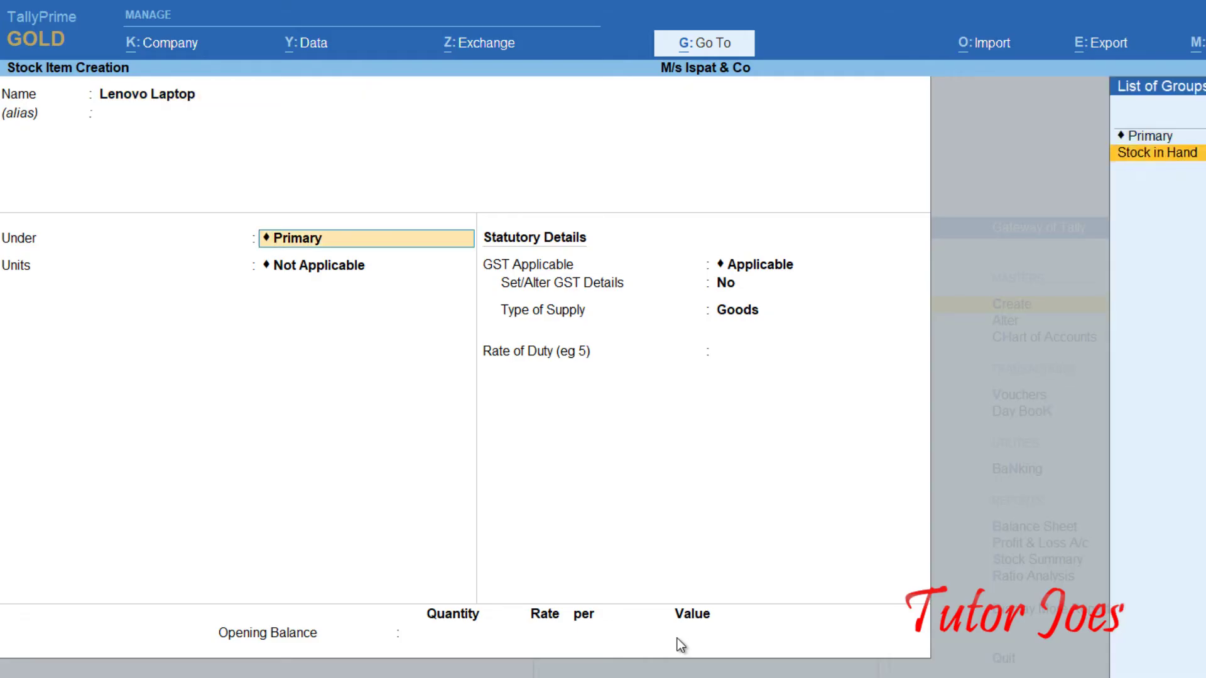
{"action": "key", "text": "Return"}
{"action": "key", "text": "Return"}
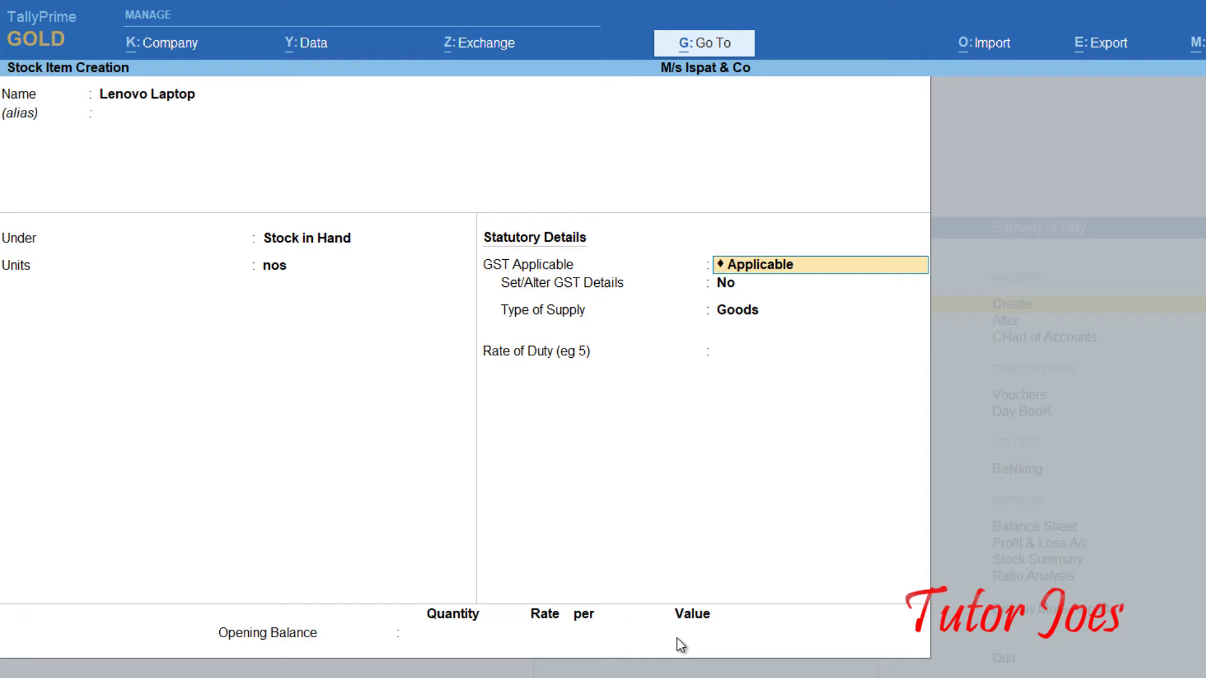
{"action": "key", "text": "Return"}
{"action": "key", "text": "Return"}
{"action": "key", "text": "Return"}
{"action": "key", "text": "Return"}
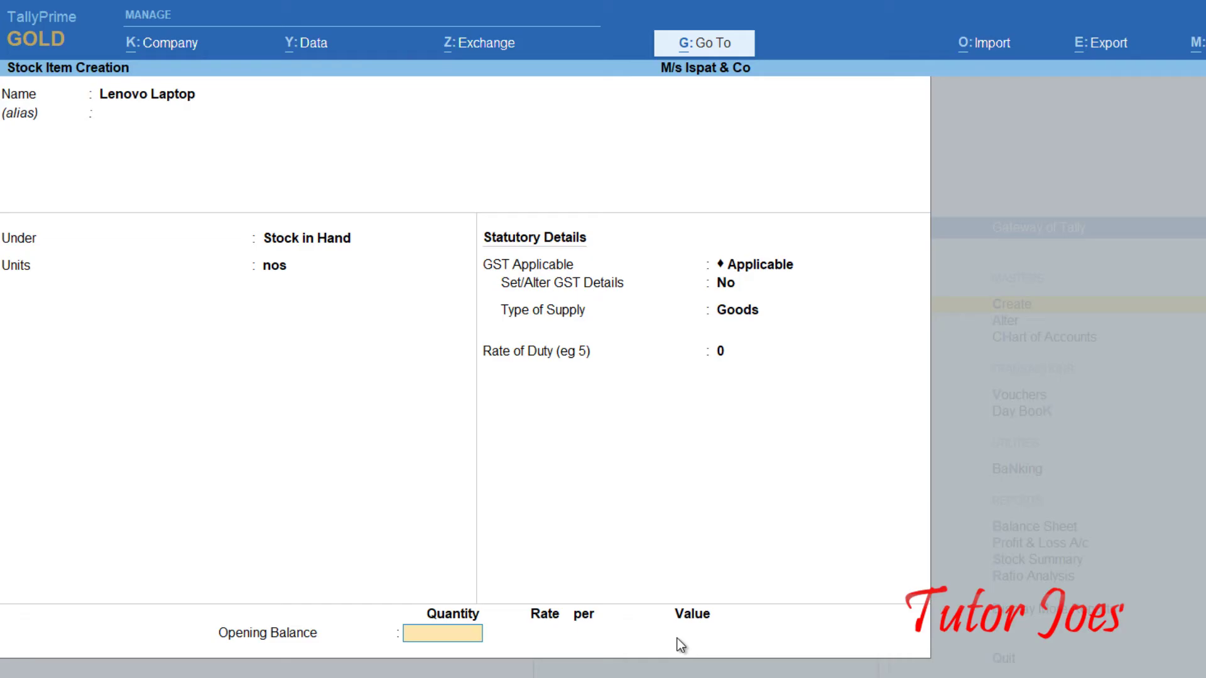
Enter Lenovo Laptop's opening balance as 7 nos at a rate of 12,000 per nos, and save the item
{"action": "type", "text": "7"}
{"action": "key", "text": "Return"}
{"action": "type", "text": "12,000.0"}
{"action": "key", "text": "BackSpace"}
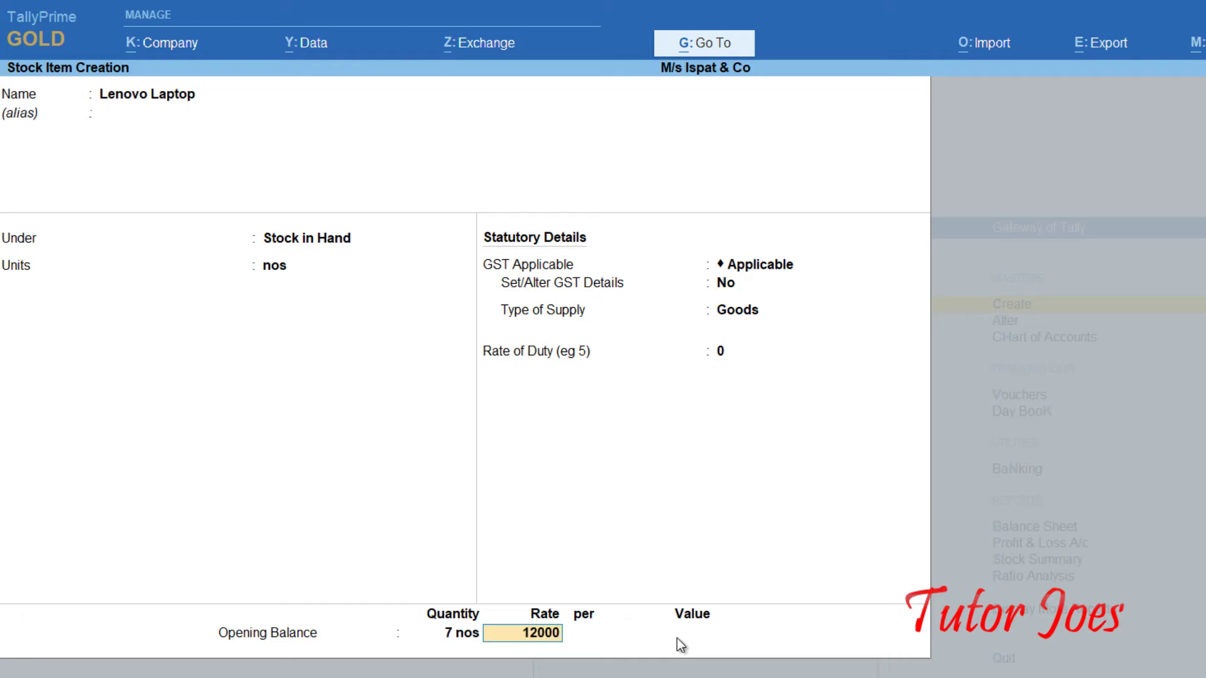
{"action": "key", "text": "Return"}
{"action": "key", "text": "Return"}
{"action": "key", "text": "Return"}
{"action": "key", "text": "Return"}
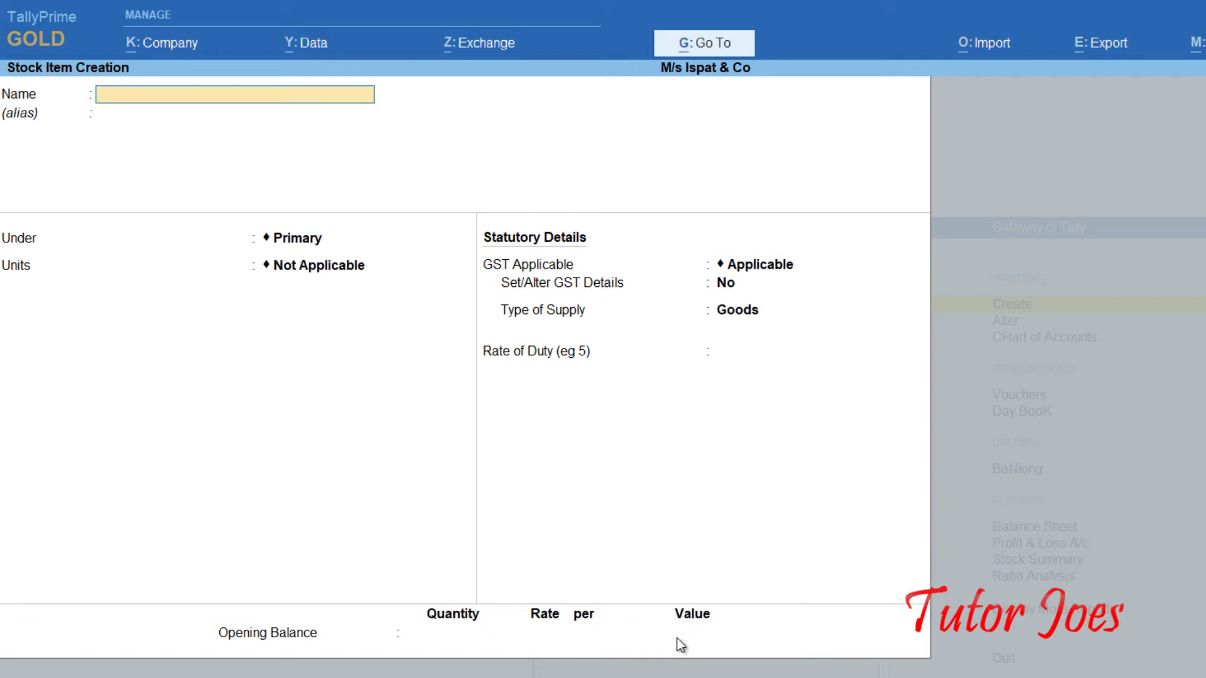
Define a stock item Micromax Phone under Stock in Hand with unit nos, GST Applicable, supply type Goods and duty rate 0
{"action": "type", "text": "Micromax Phone"}
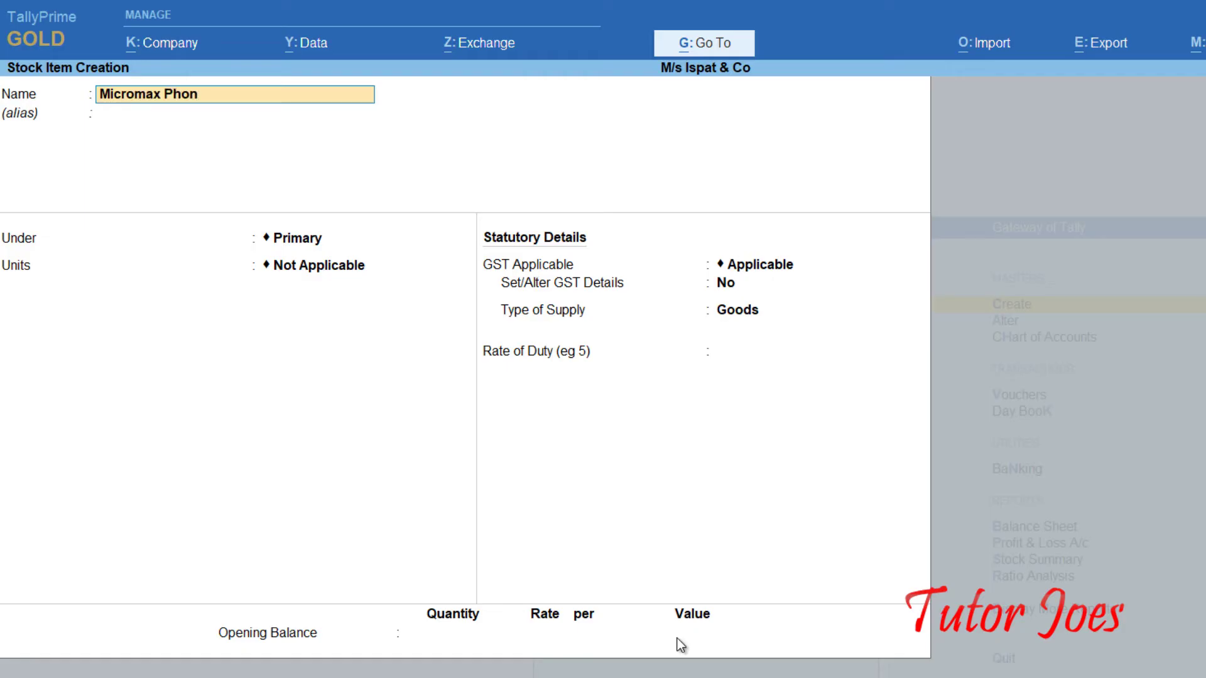
{"action": "key", "text": "Return"}
{"action": "key", "text": "Return"}
{"action": "key", "text": "Down"}
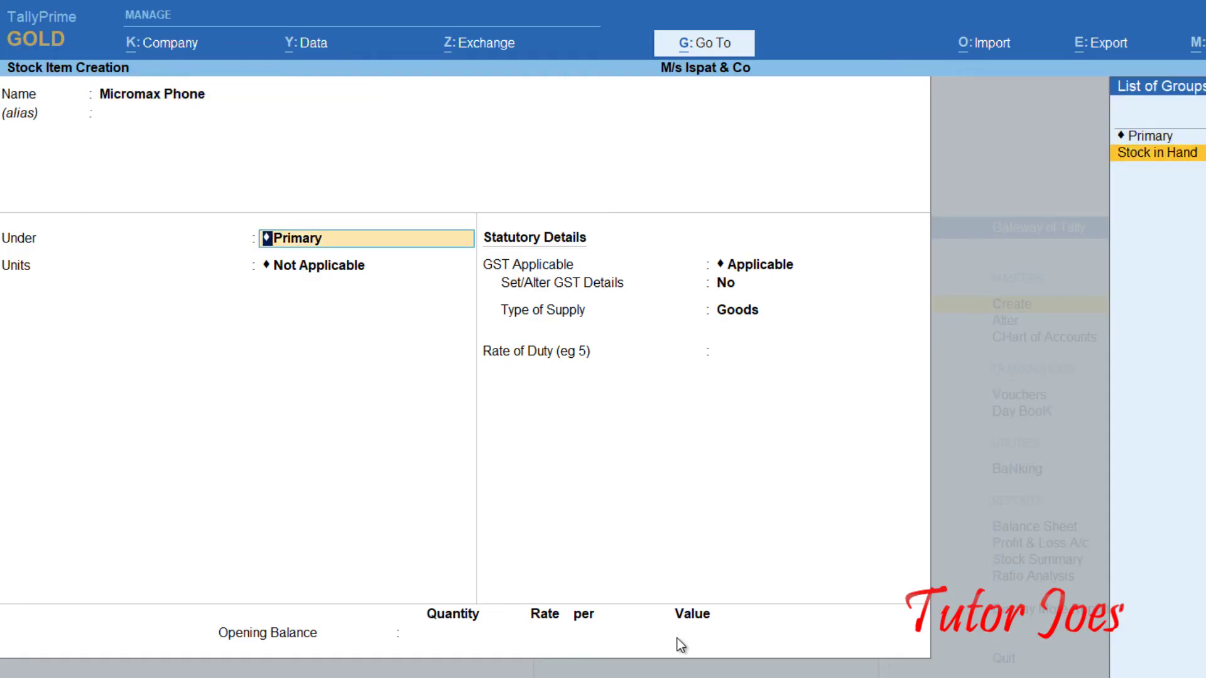
{"action": "key", "text": "Return"}
{"action": "key", "text": "Return"}
{"action": "key", "text": "Return"}
{"action": "key", "text": "Return"}
{"action": "key", "text": "Return"}
{"action": "key", "text": "Return"}
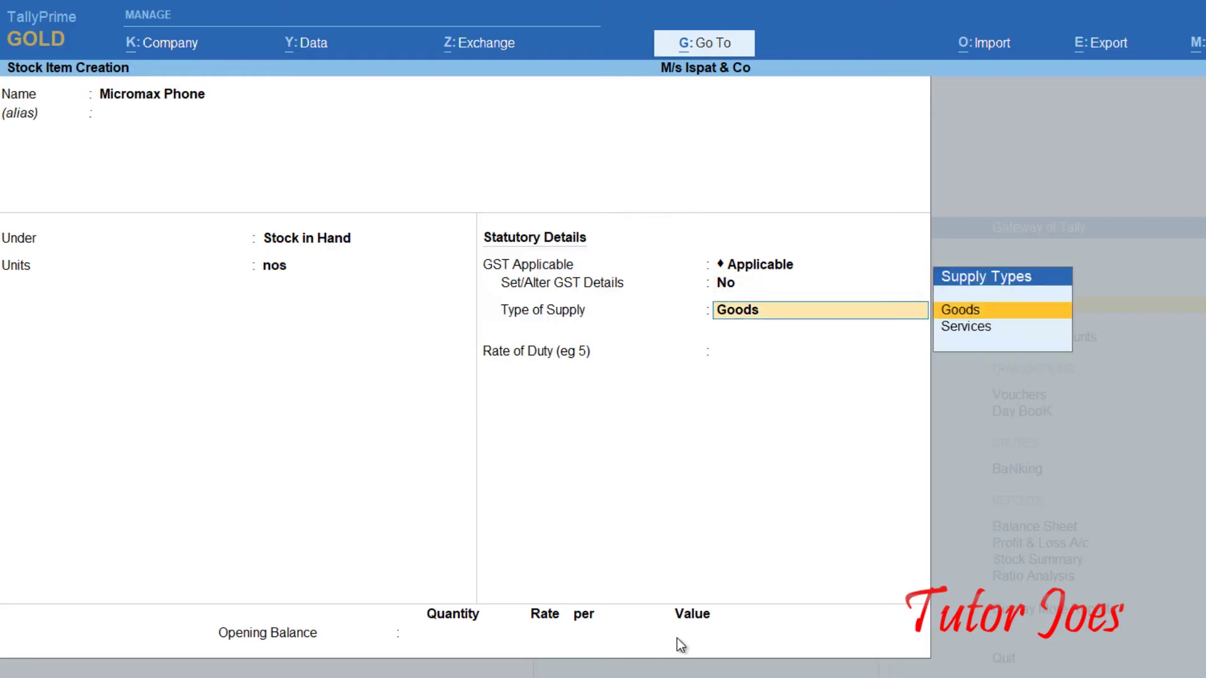
Enter Micromax Phone's opening balance as 8 nos at a rate of 2,000 per nos, and save the item
{"action": "type", "text": "8"}
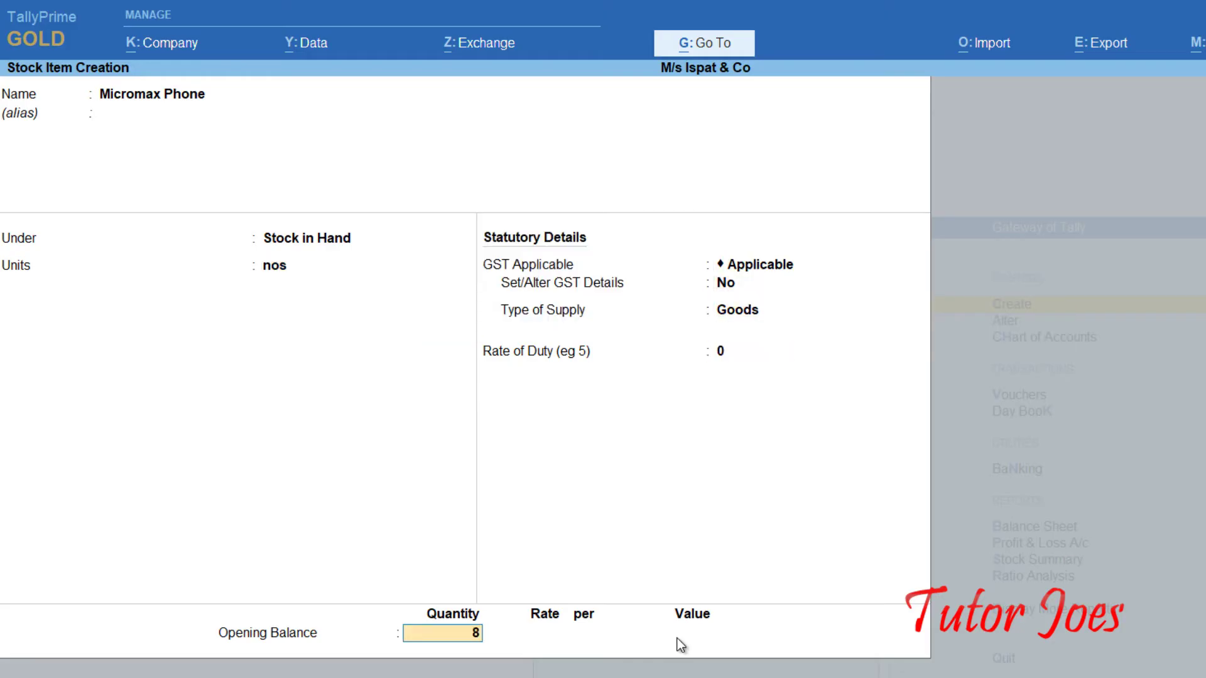
{"action": "key", "text": "Return"}
{"action": "type", "text": "2000"}
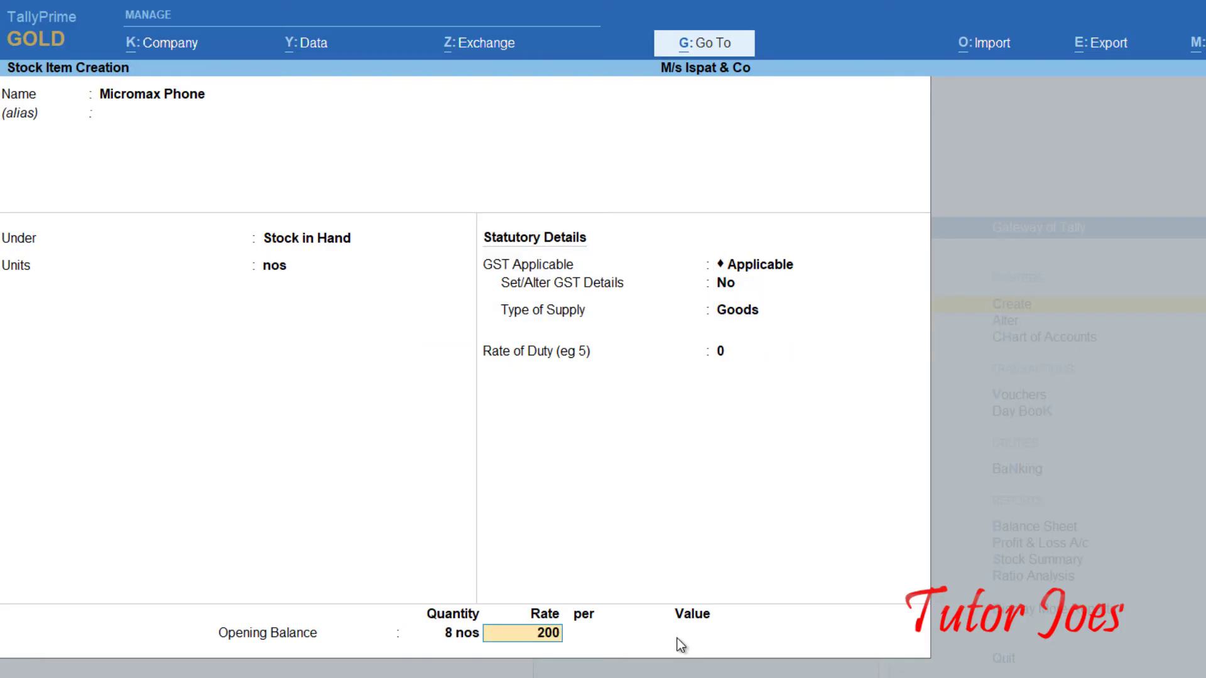
{"action": "key", "text": "Return"}
{"action": "key", "text": "Return"}
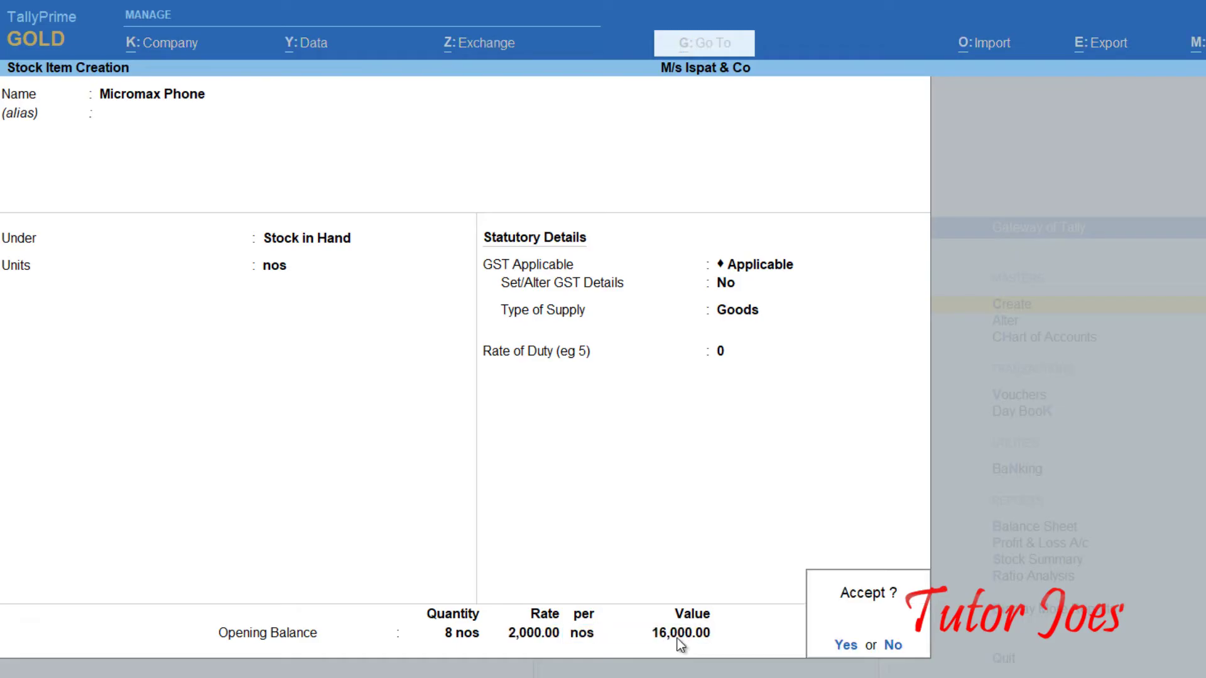
{"action": "key", "text": "Return"}
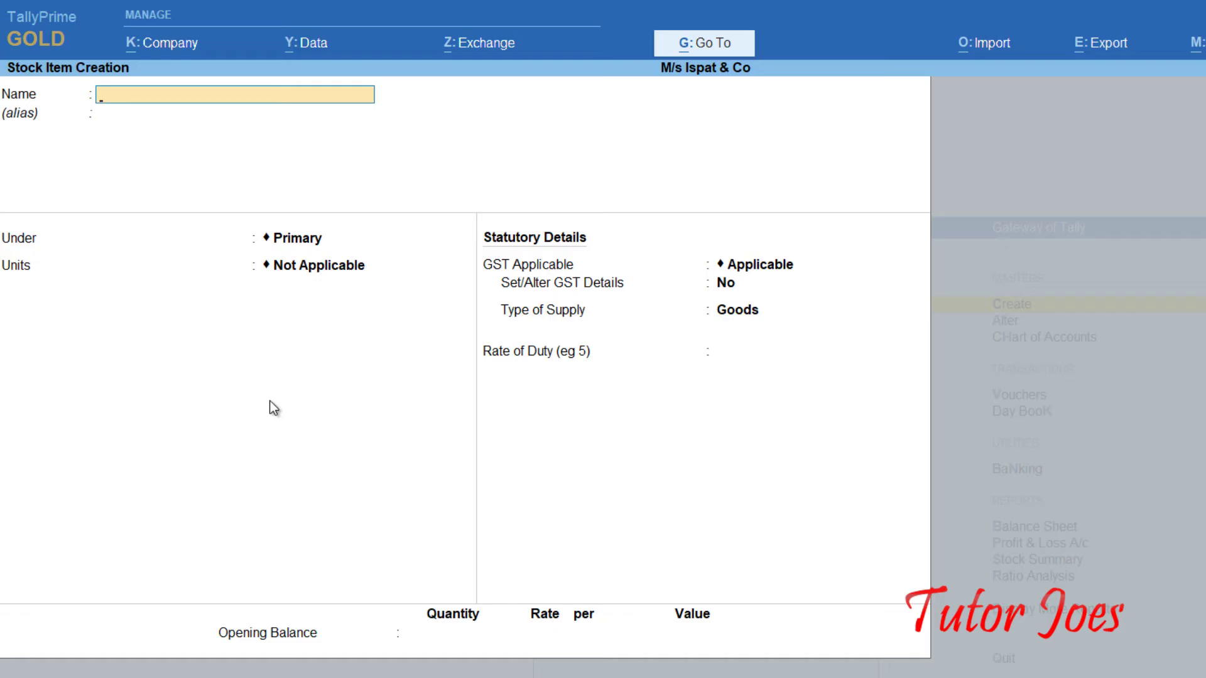
Leave stock item creation, check the total opening balances on a blank ledger form, and return to the Gateway of Tally
{"action": "key", "text": "Escape"}
{"action": "key", "text": "y"}
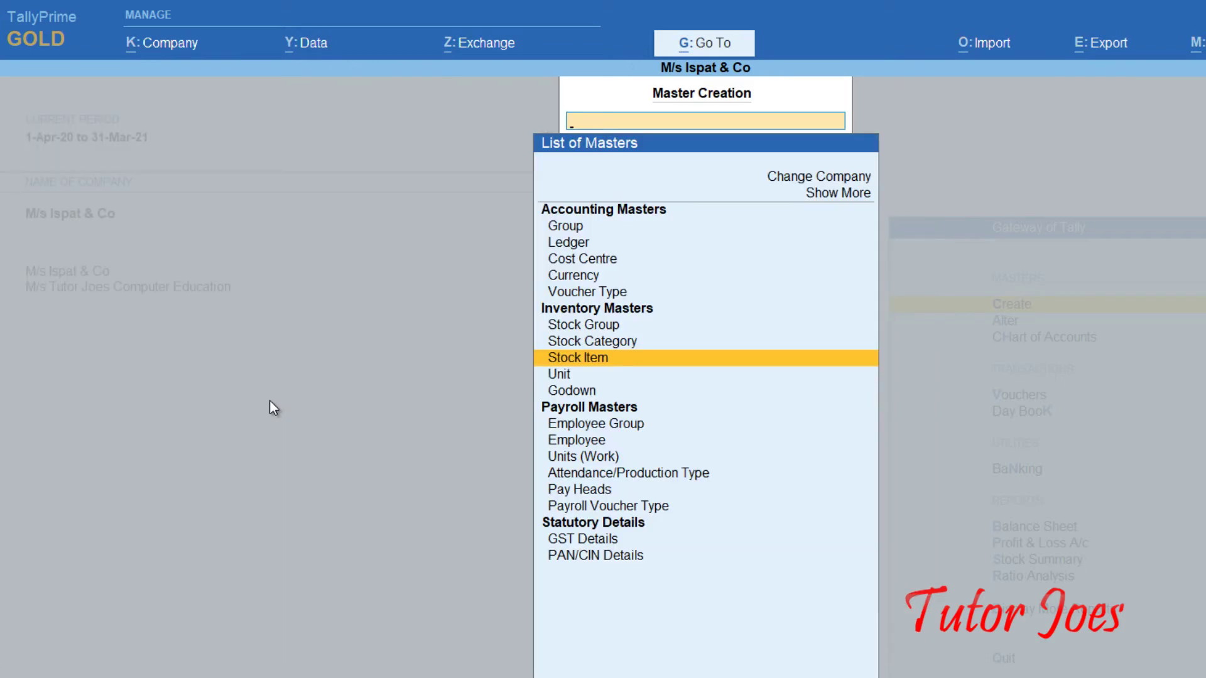
{"action": "key", "text": "Escape"}
{"action": "key", "text": "Return"}
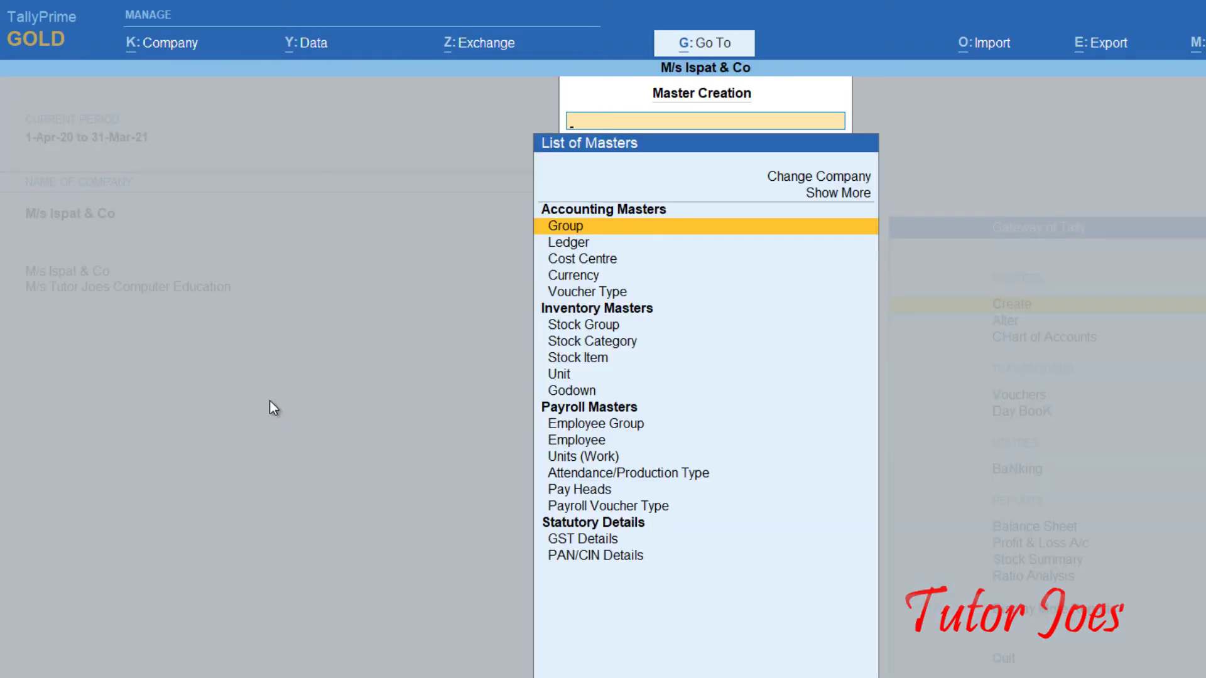
{"action": "key", "text": "Down"}
{"action": "key", "text": "Return"}
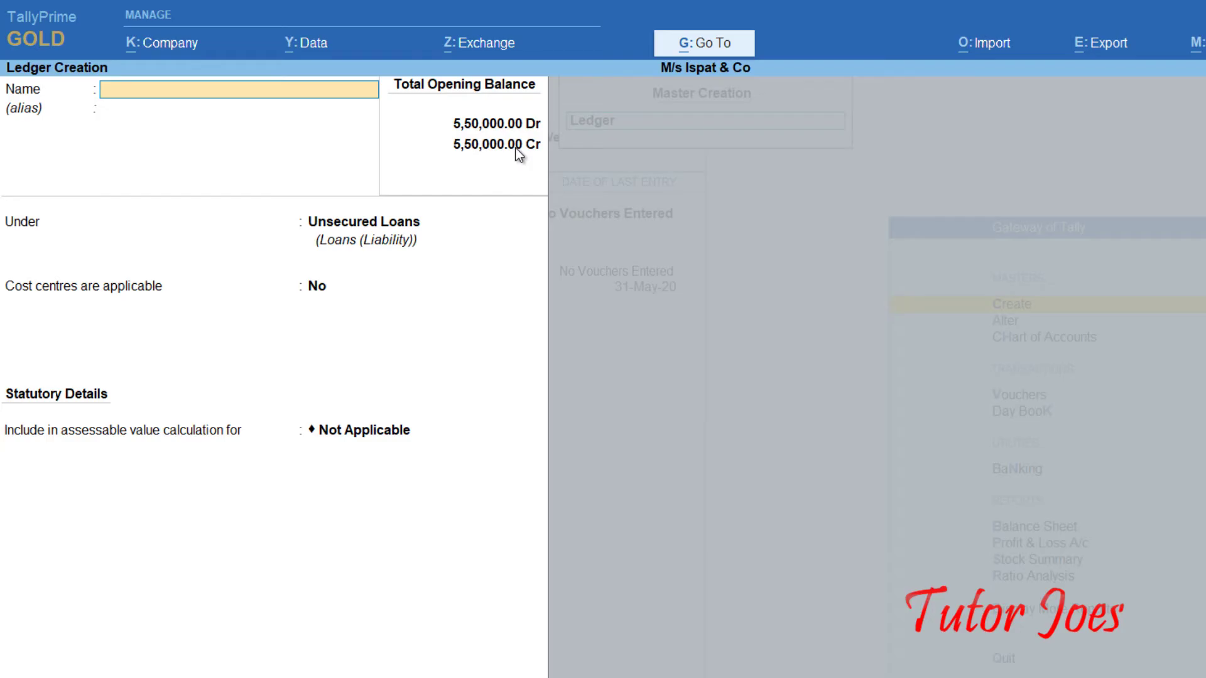
{"action": "key", "text": "Escape"}
{"action": "key", "text": "Escape"}
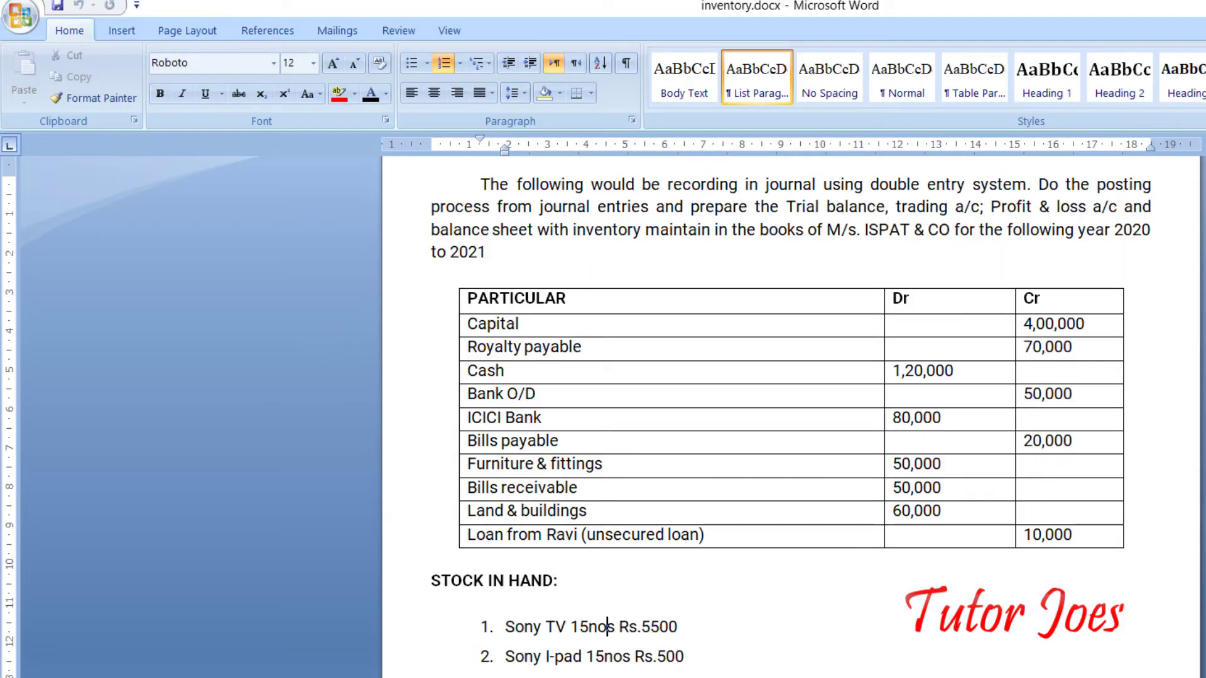
Review the transactions in Word's inventory.docx, and start a purchase voucher in TallyPrime with the supplier invoice number and date left blank
{"action": "scroll", "coordinate": [640, 566], "scroll_direction": "down", "scroll_amount": 5}
{"action": "scroll", "coordinate": [465, 511], "scroll_direction": "down", "scroll_amount": 2}
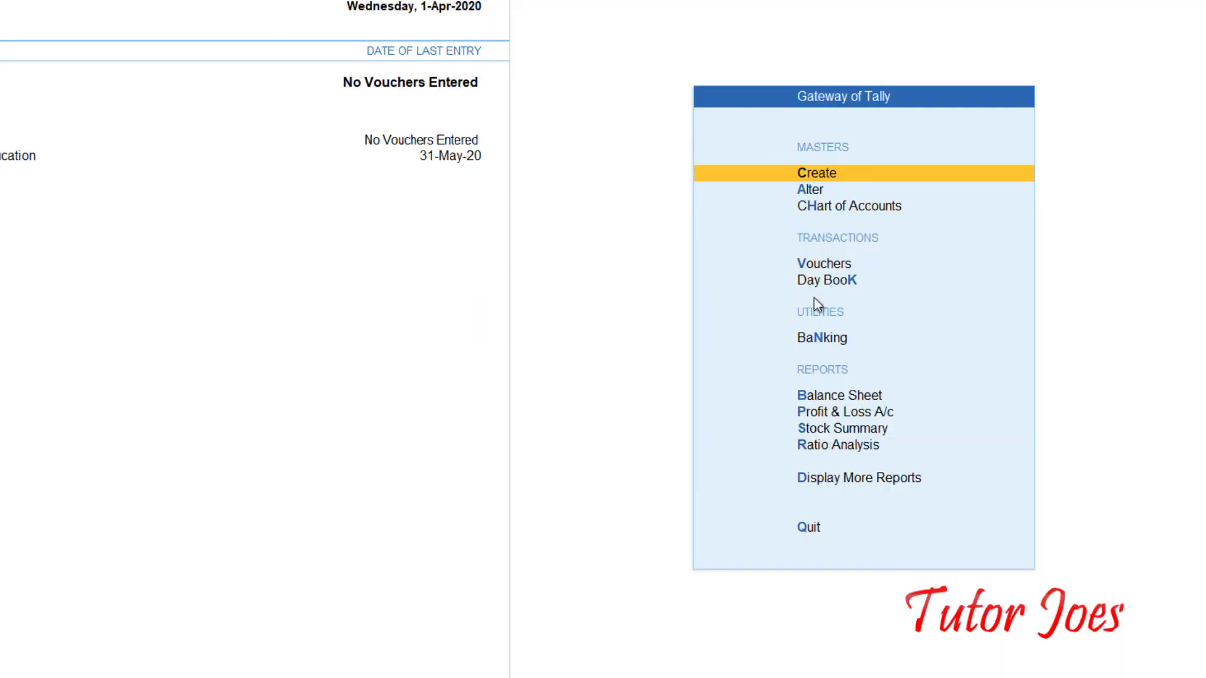
{"action": "left_click", "coordinate": [817, 264]}
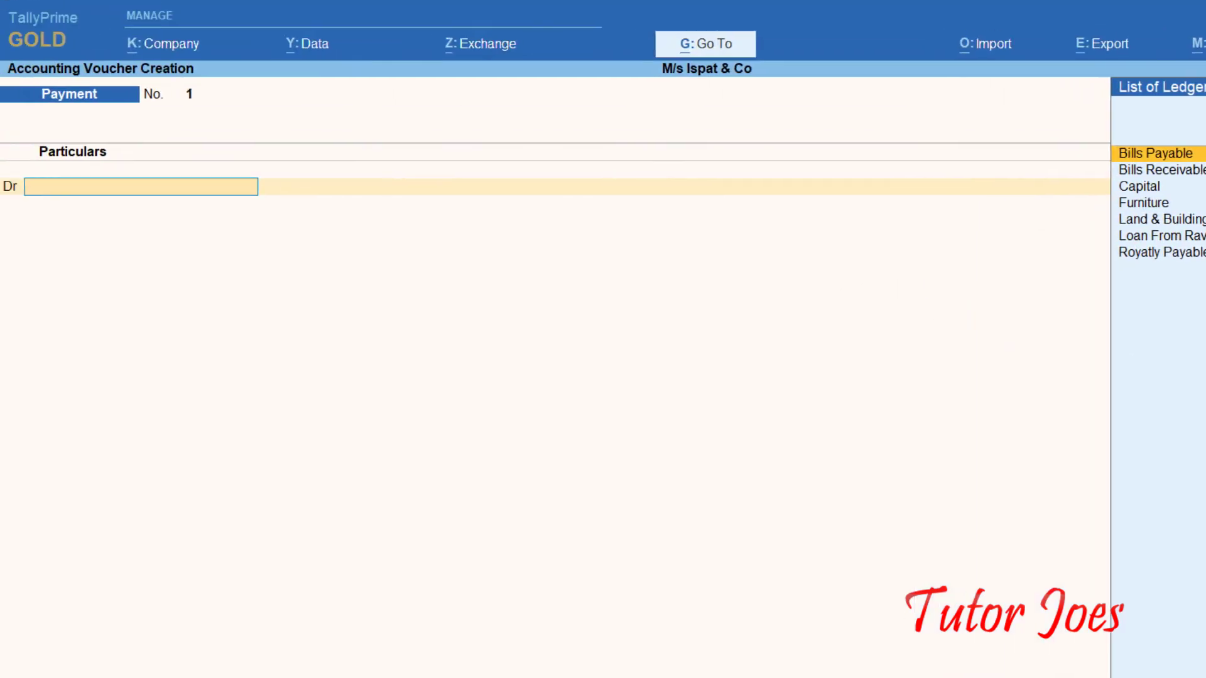
{"action": "key", "text": "F9"}
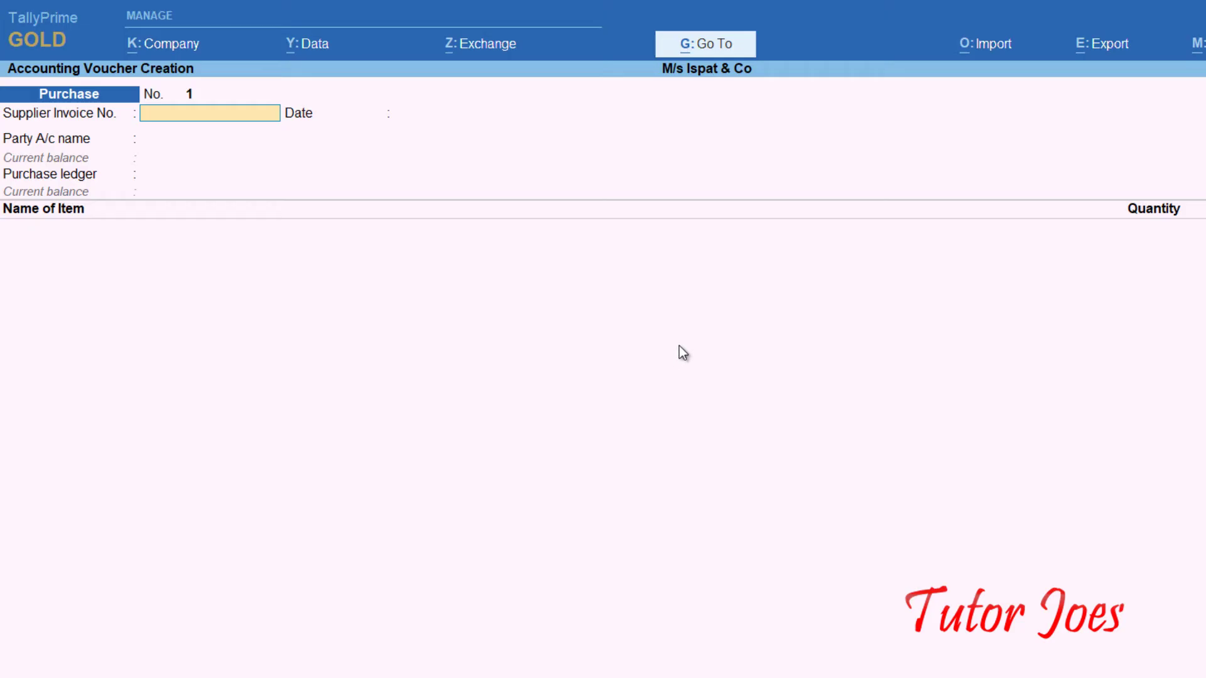
{"action": "key", "text": "Return"}
{"action": "key", "text": "Return"}
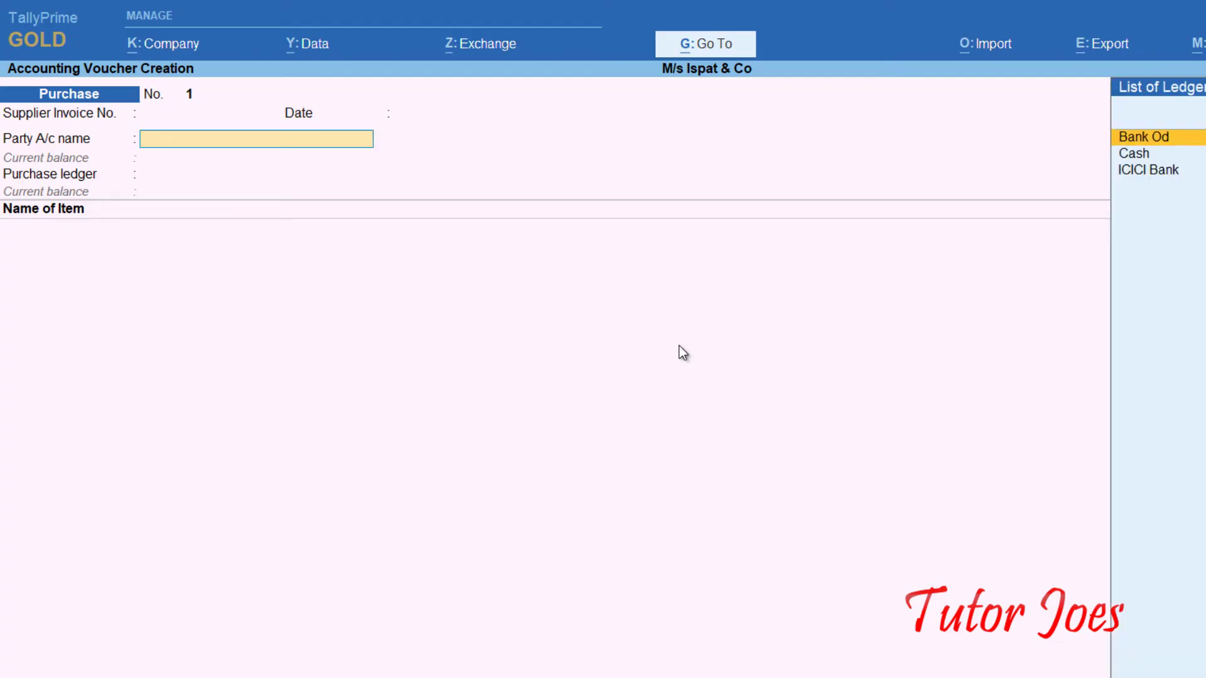
Create the supplier's ledger under Sundry Creditors and use it as the purchase voucher's party account
{"action": "key", "text": "alt+c"}
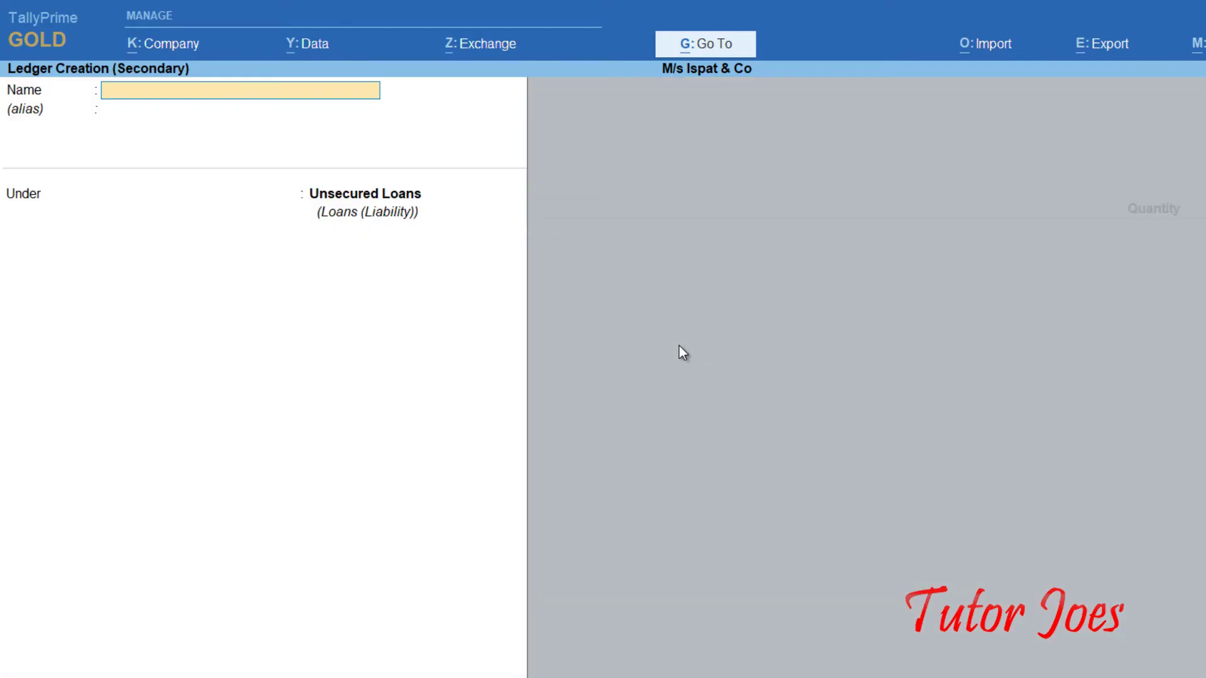
{"action": "type", "text": "Mr.citizen"}
{"action": "key", "text": "Return"}
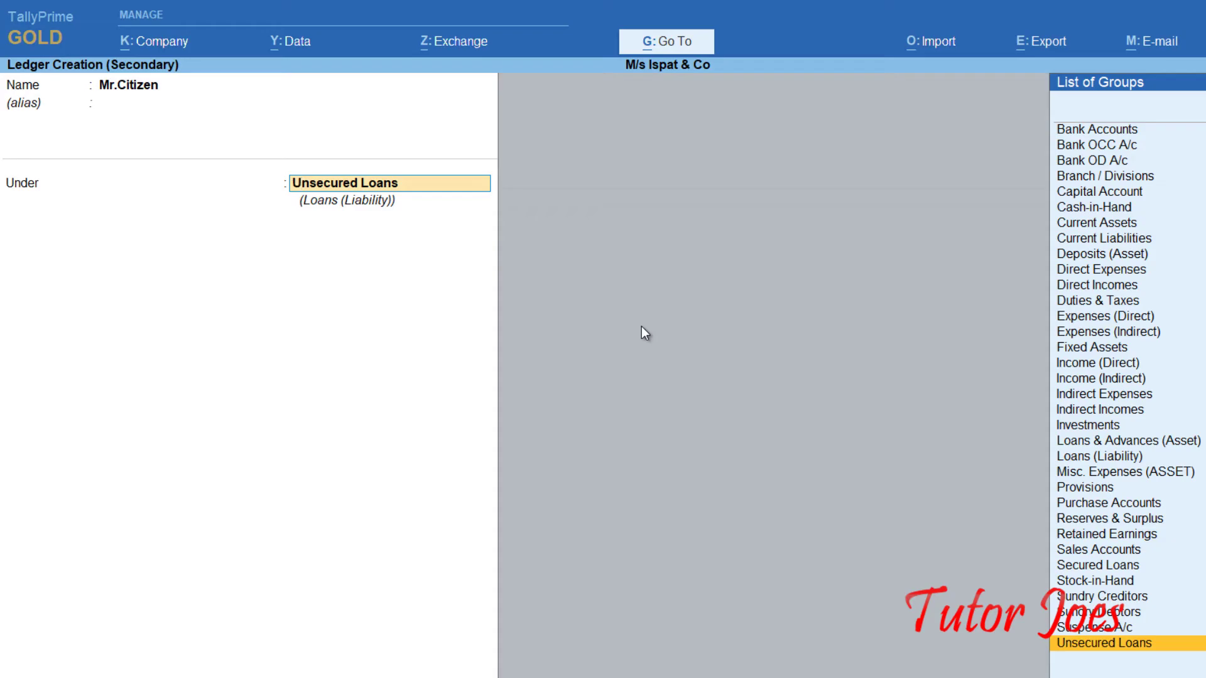
{"action": "type", "text": "Sun"}
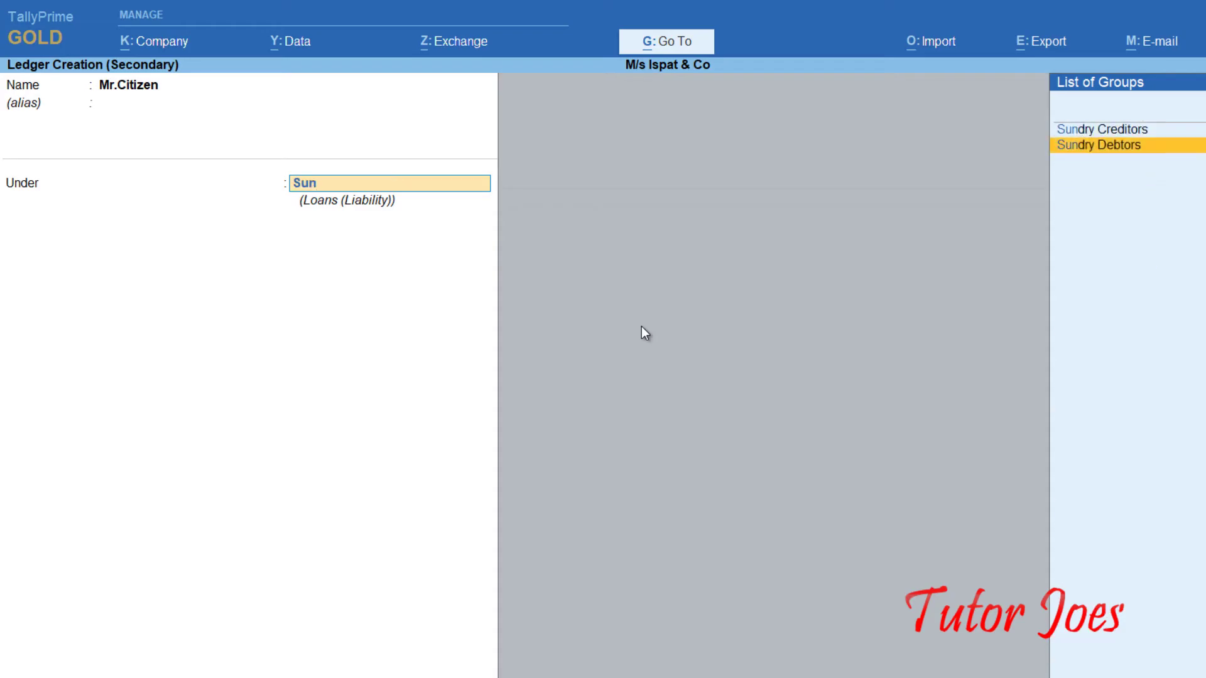
{"action": "key", "text": "Return"}
{"action": "key", "text": "Return"}
{"action": "key", "text": "Return"}
{"action": "key", "text": "Return"}
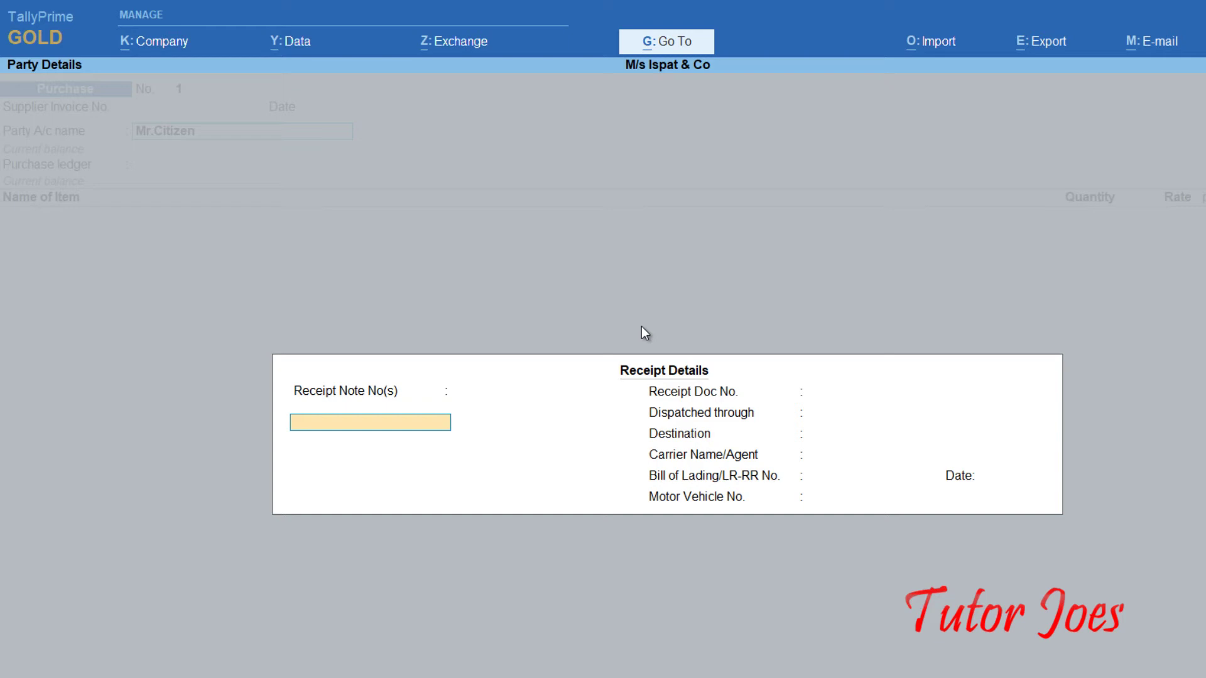
Leave all receipt and party details of the purchase voucher blank and accept them
{"action": "key", "text": "Return"}
{"action": "key", "text": "Return"}
{"action": "key", "text": "Return"}
{"action": "key", "text": "Return"}
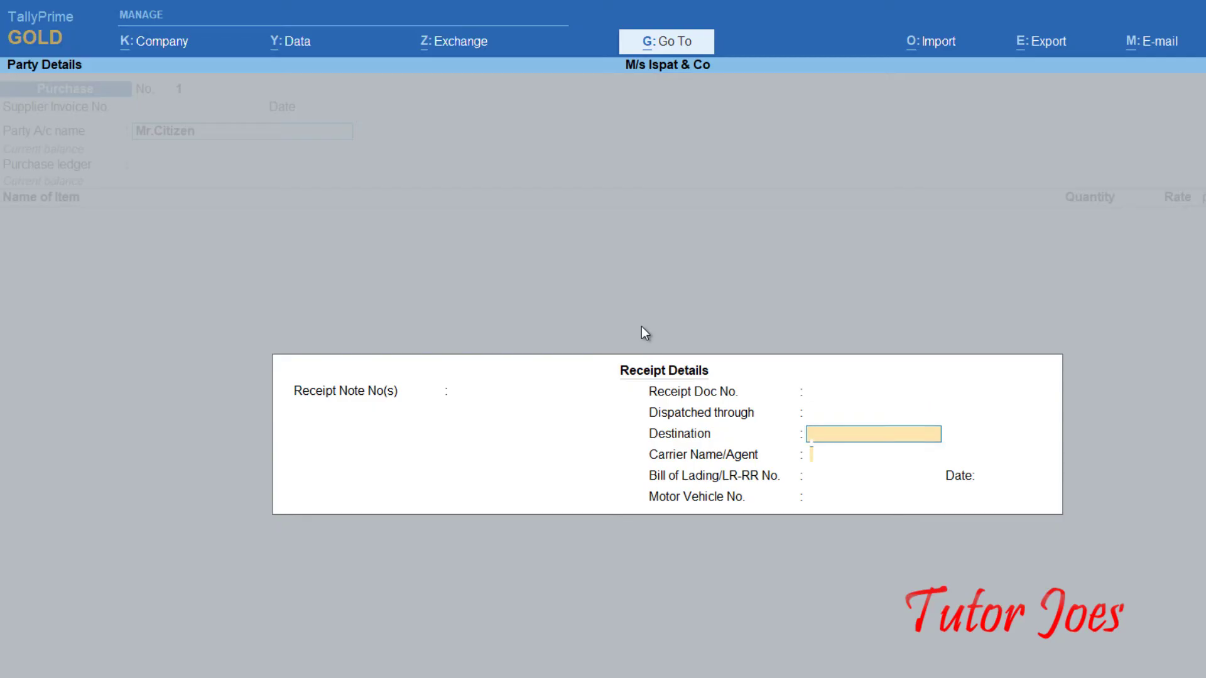
{"action": "key", "text": "Return"}
{"action": "key", "text": "Return"}
{"action": "key", "text": "Return"}
{"action": "key", "text": "Return"}
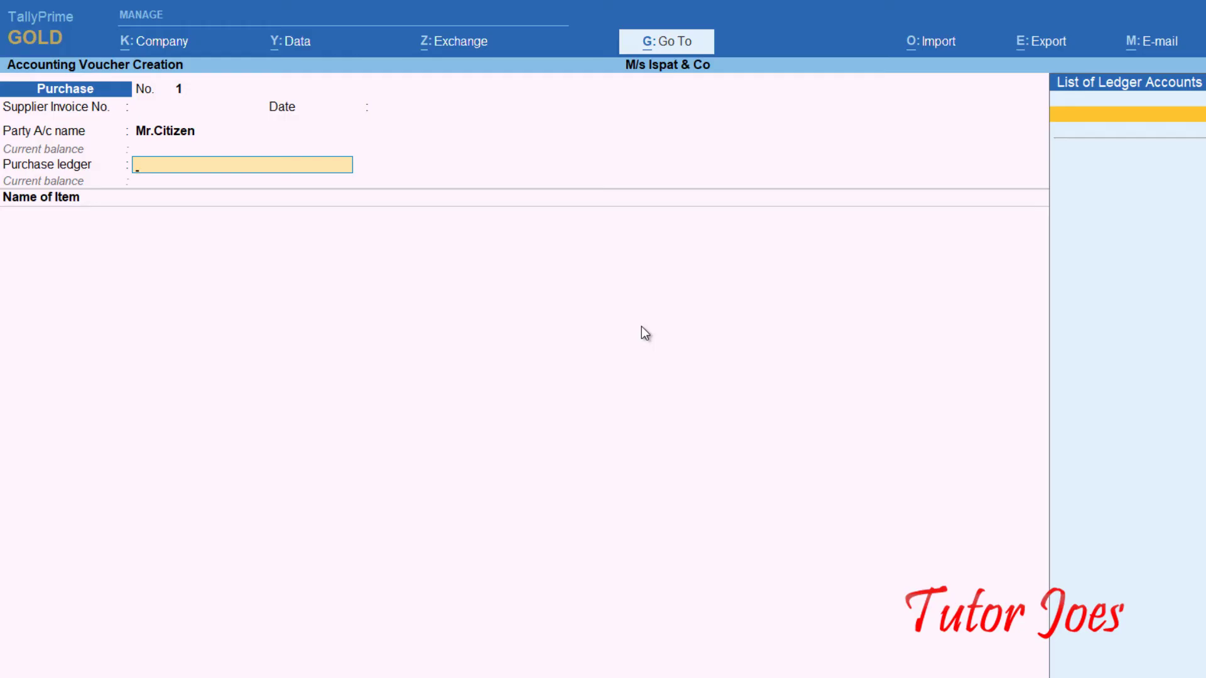
Create a ledger named Purchase under Purchase Accounts and use it as the voucher's purchase ledger
{"action": "key", "text": "alt+c"}
{"action": "type", "text": "Purchase"}
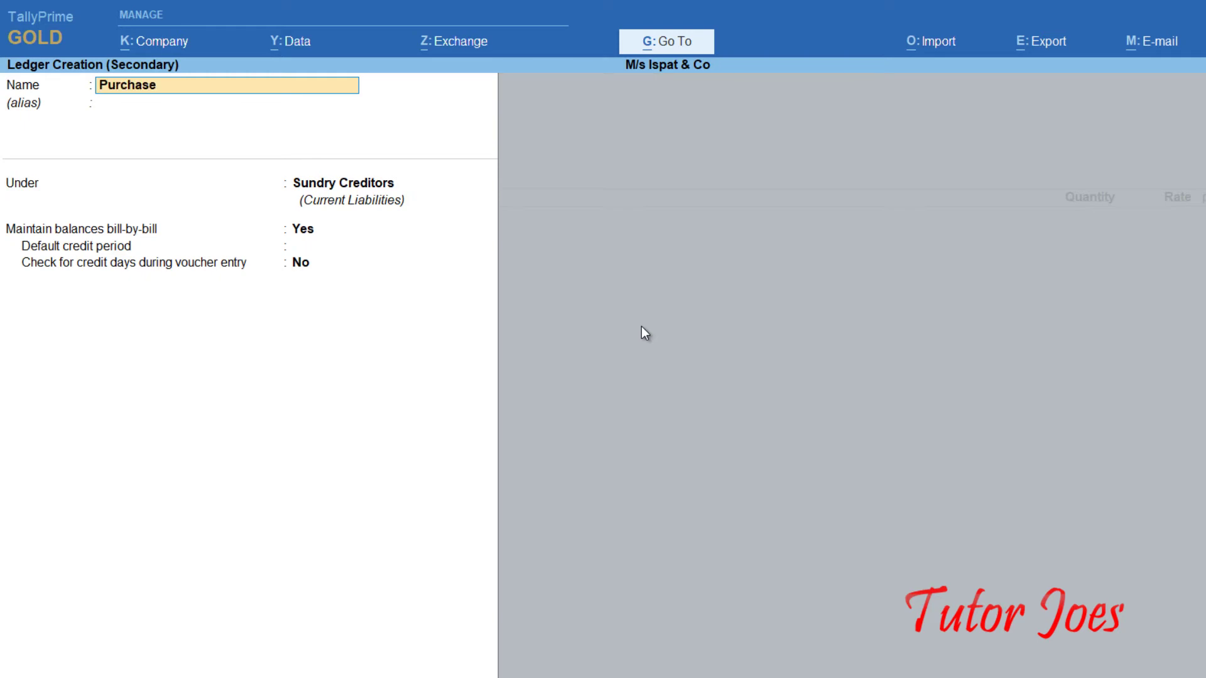
{"action": "key", "text": "Return"}
{"action": "key", "text": "Return"}
{"action": "type", "text": "Pur"}
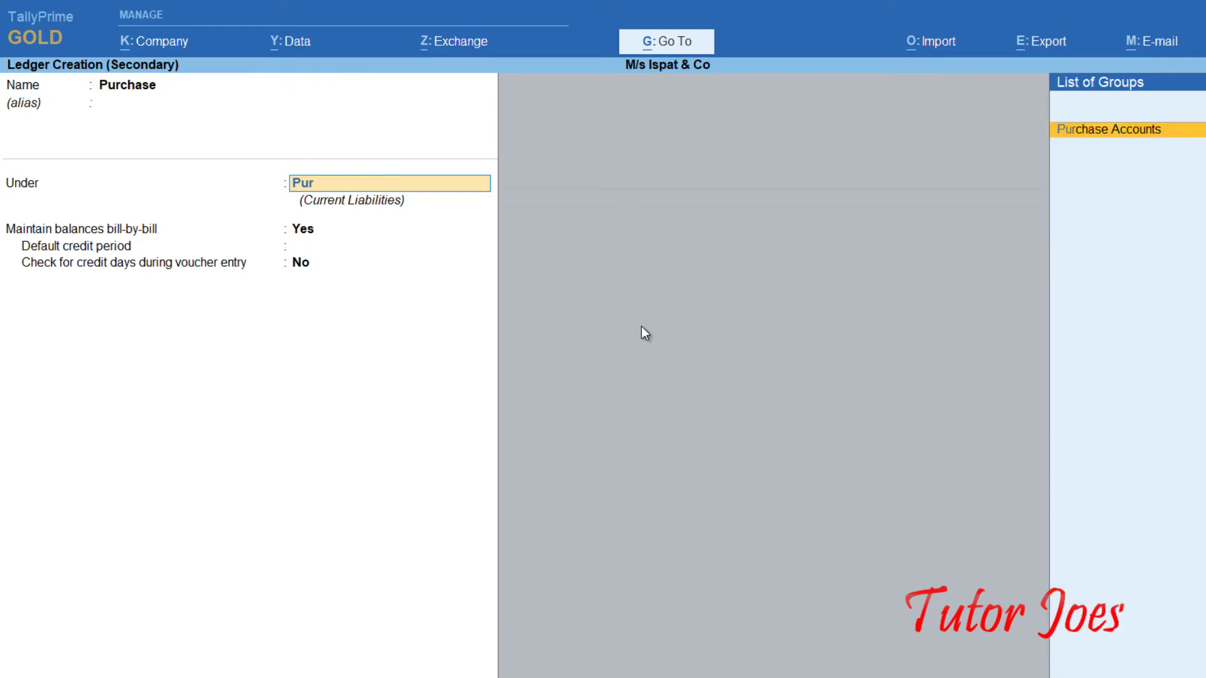
{"action": "key", "text": "Return"}
{"action": "key", "text": "Return"}
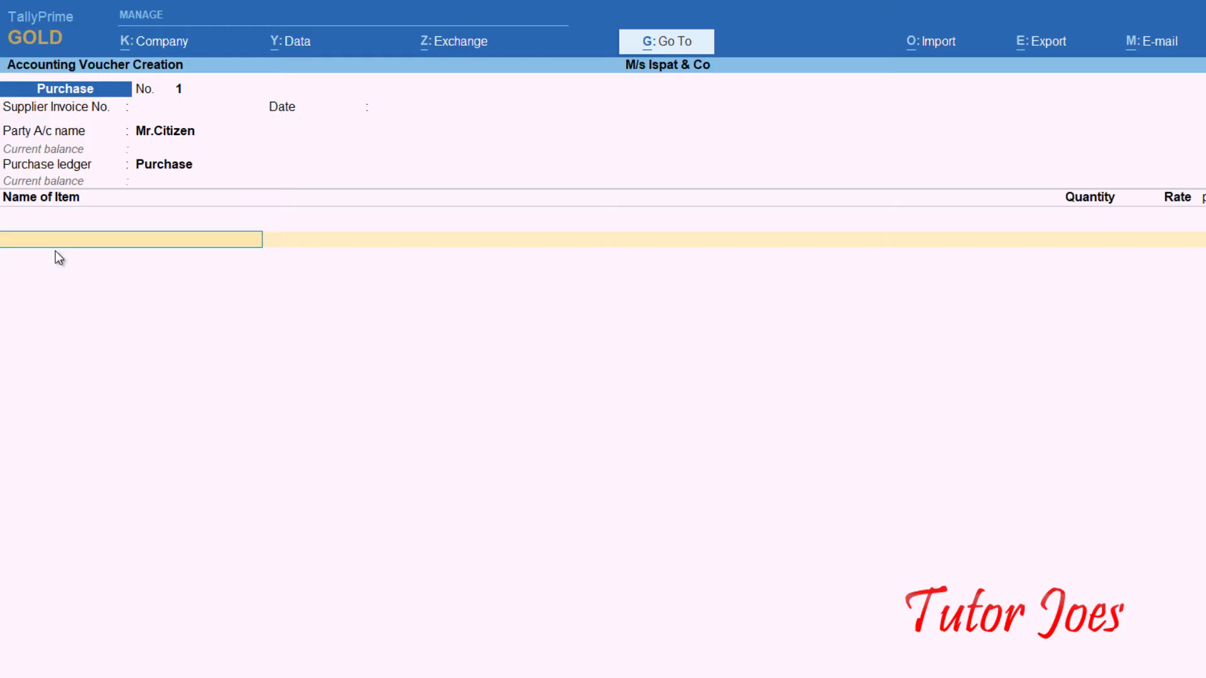
Create a stock item Lc Calculator under Stock in Hand with unit nos, and use it as the voucher's first item
{"action": "type", "text": "L"}
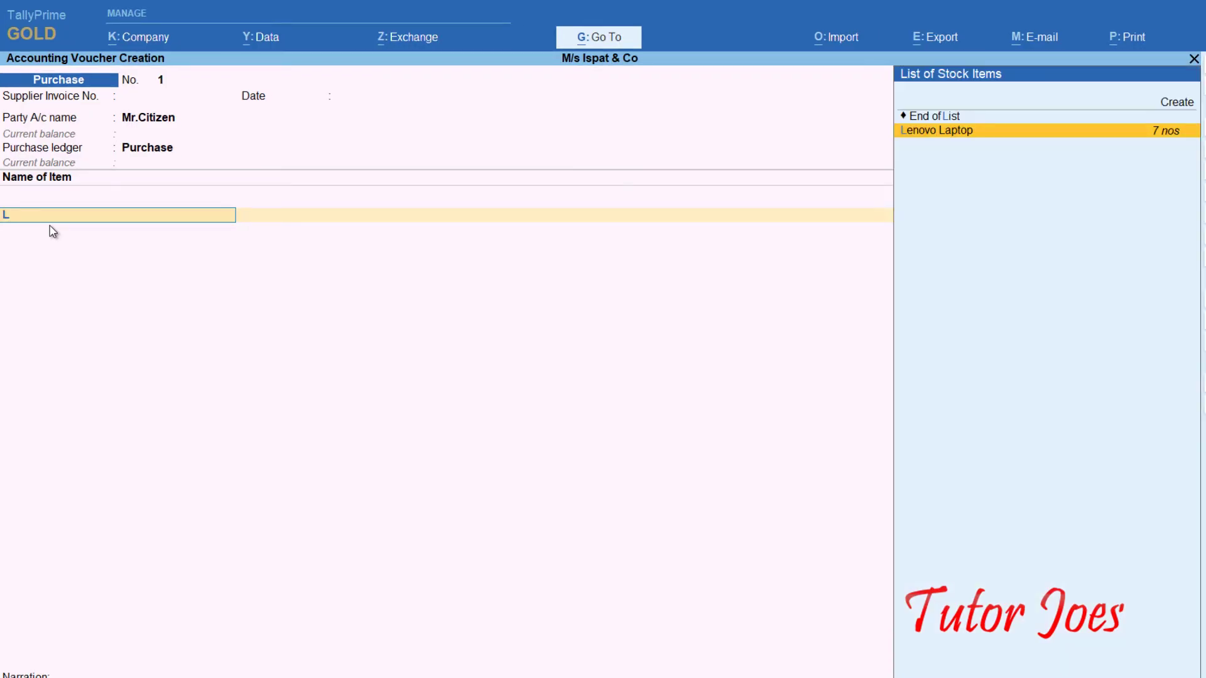
{"action": "key", "text": "BackSpace"}
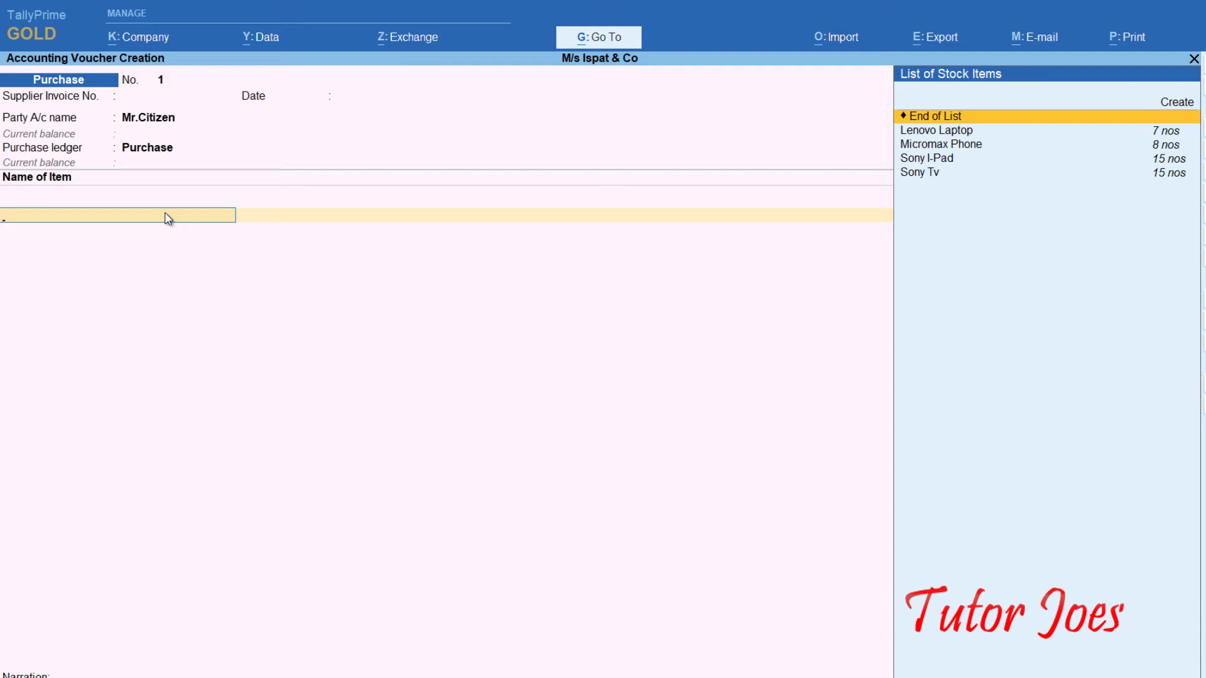
{"action": "key", "text": "alt+c"}
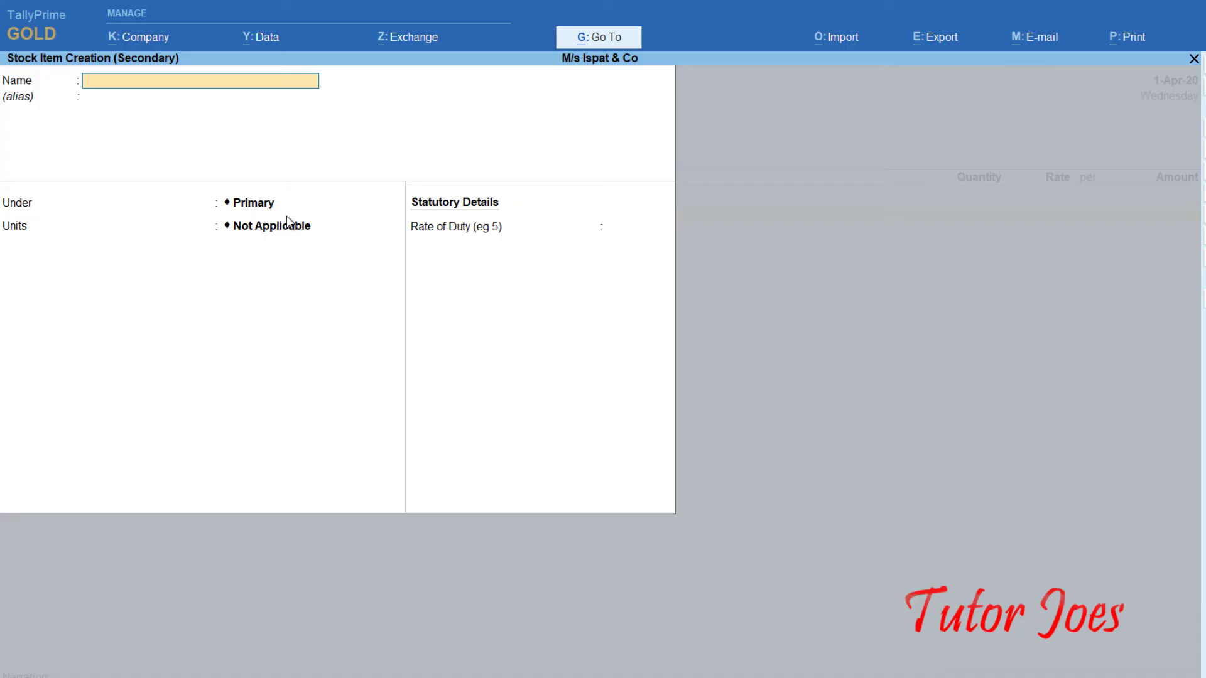
{"action": "type", "text": "Lc Calculator"}
{"action": "key", "text": "Return"}
{"action": "key", "text": "Return"}
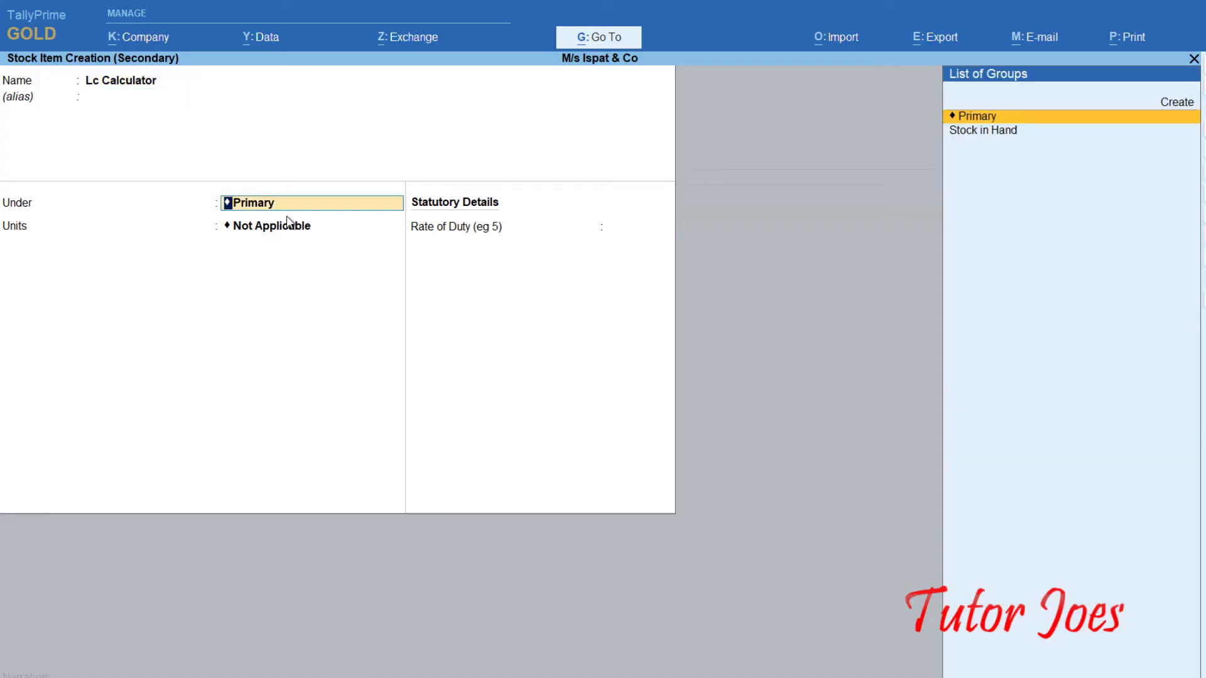
{"action": "key", "text": "Down"}
{"action": "key", "text": "Return"}
{"action": "type", "text": "nos"}
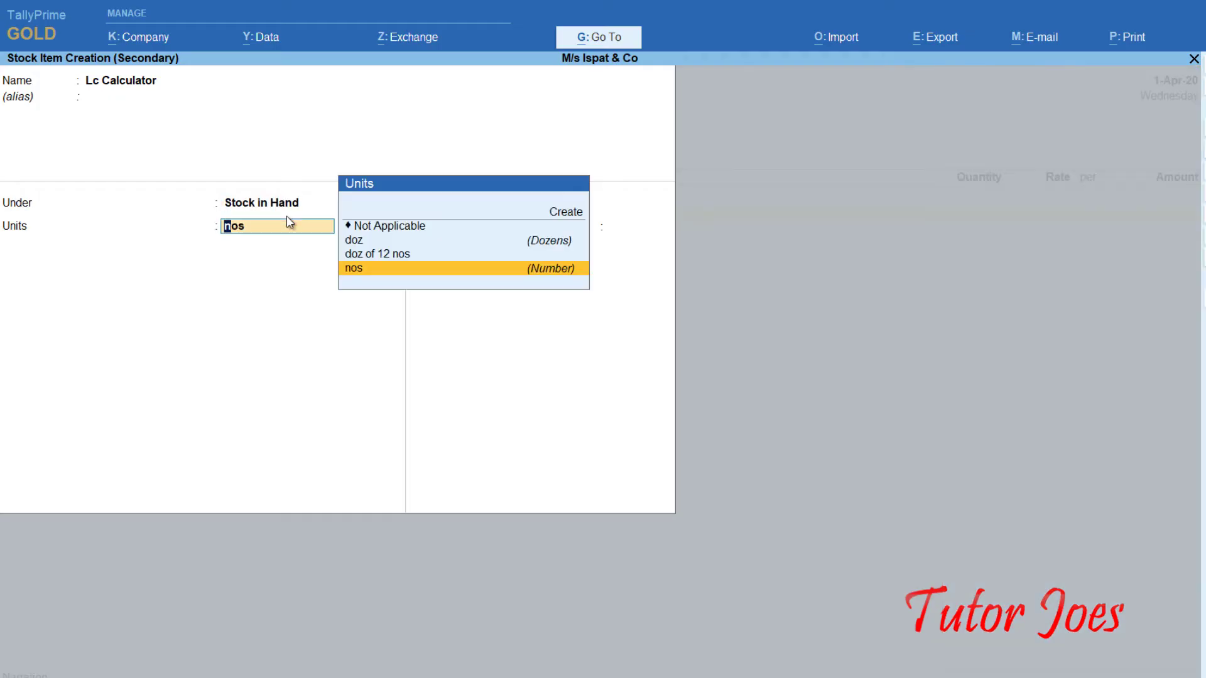
{"action": "key", "text": "Return"}
{"action": "key", "text": "Return"}
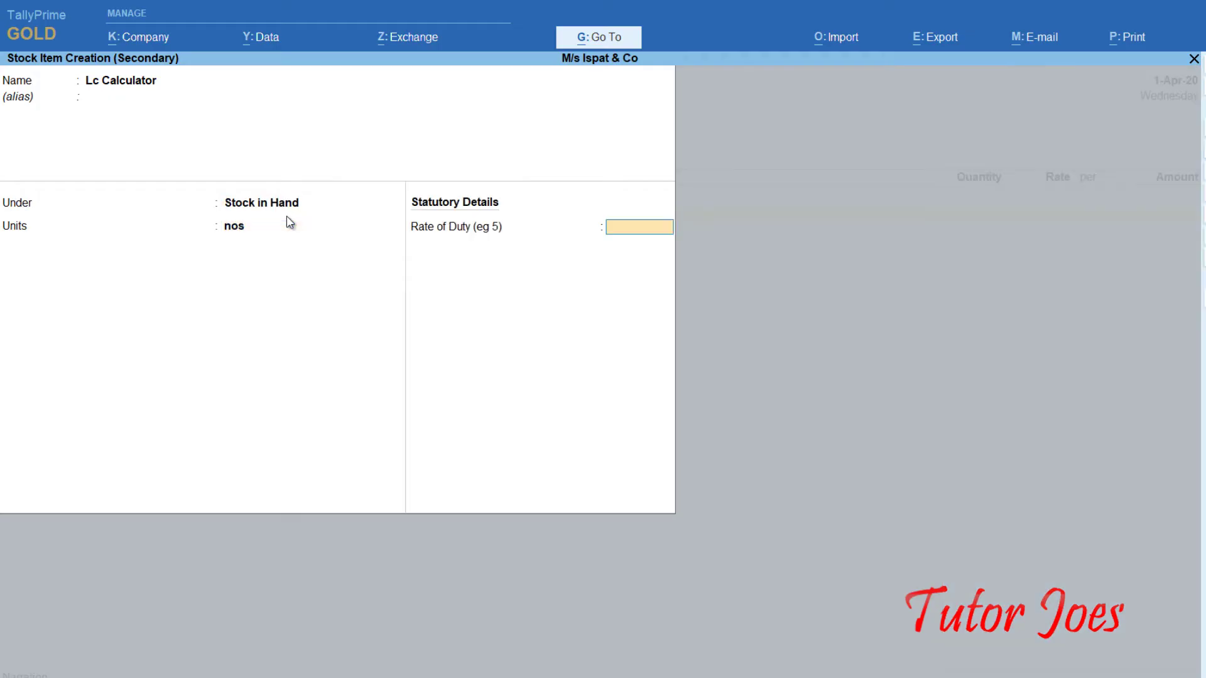
{"action": "key", "text": "Return"}
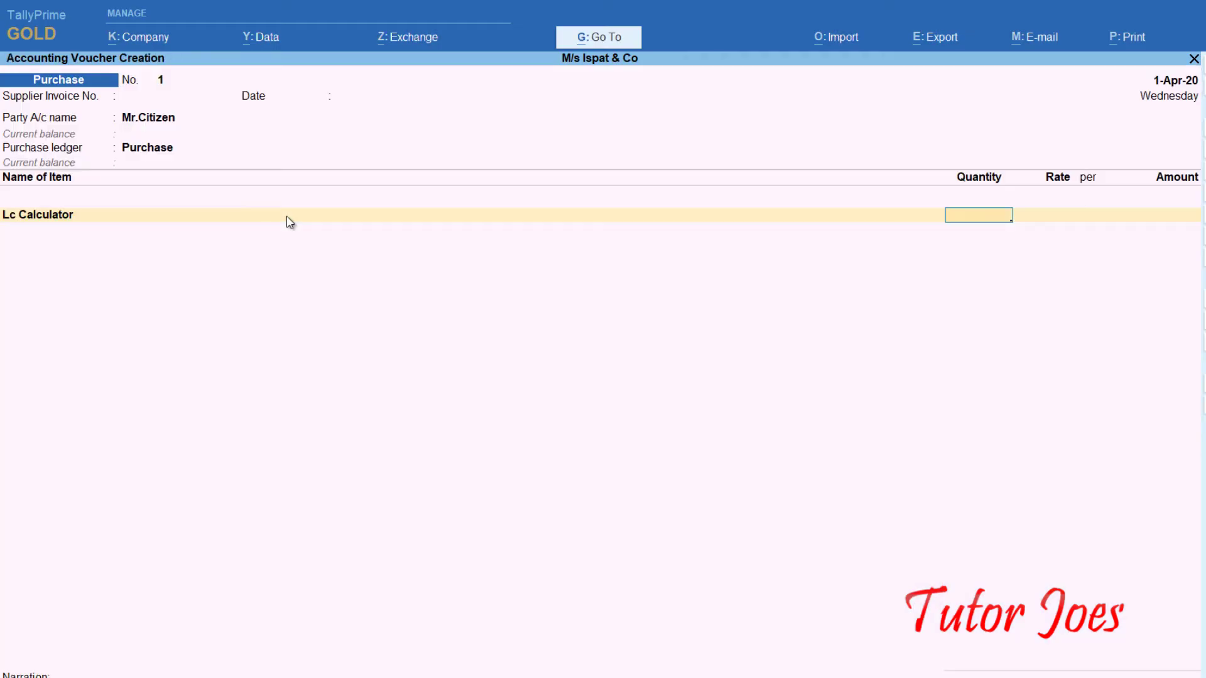
Enter a purchase of 20 nos of Lc Calculator at a rate of 1,200 per nos
{"action": "type", "text": "20"}
{"action": "key", "text": "Return"}
{"action": "type", "text": "1200"}
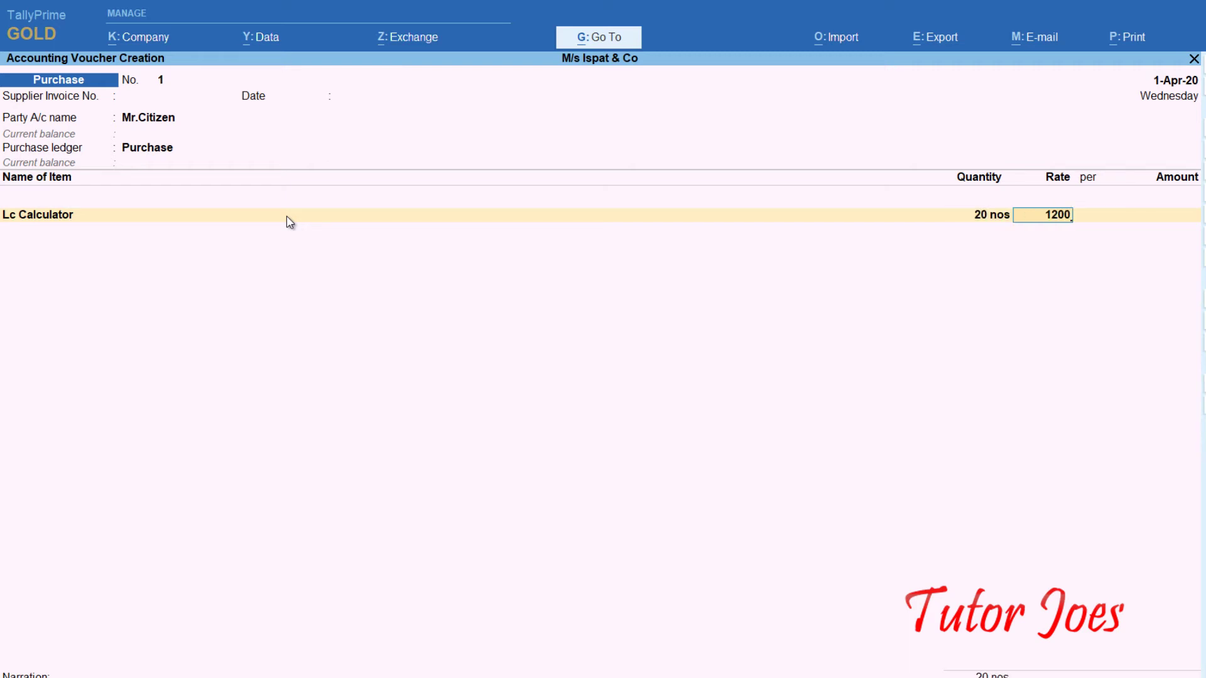
{"action": "key", "text": "Return"}
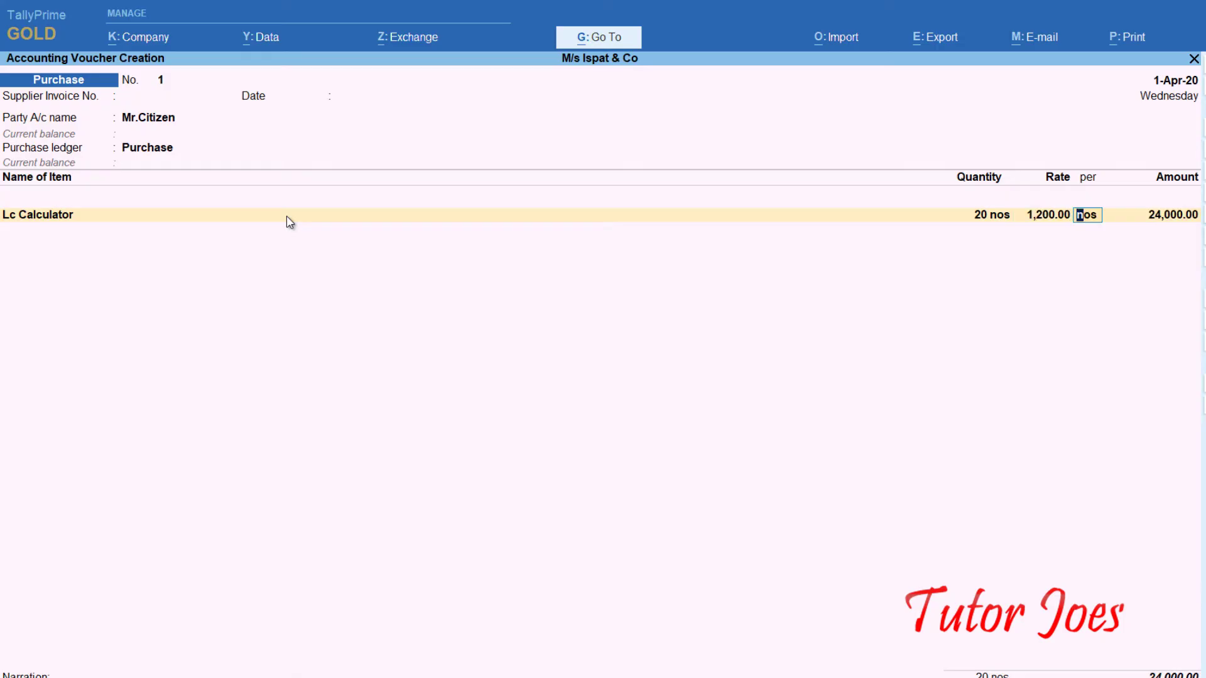
{"action": "key", "text": "Return"}
{"action": "key", "text": "Return"}
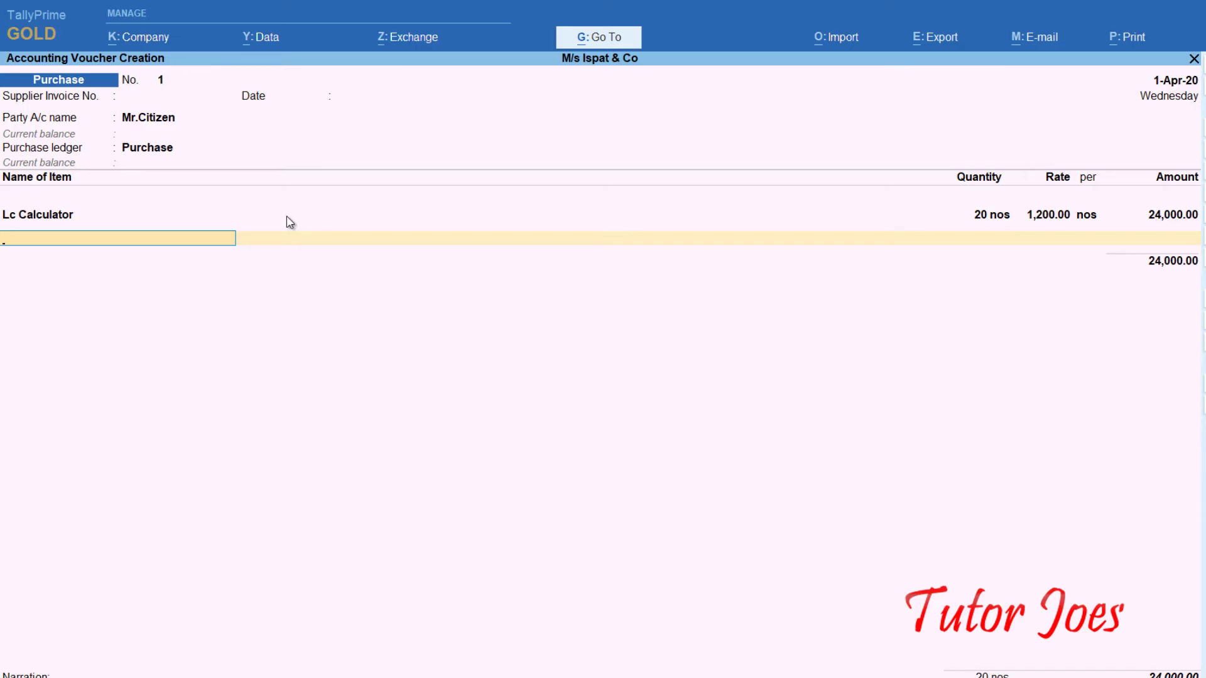
Create a stock item Usb under Stock in Hand with unit nos, and use it as the voucher's second item
{"action": "left_click", "coordinate": [288, 217]}
{"action": "key", "text": "alt+c"}
{"action": "type", "text": "Usb"}
{"action": "key", "text": "Return"}
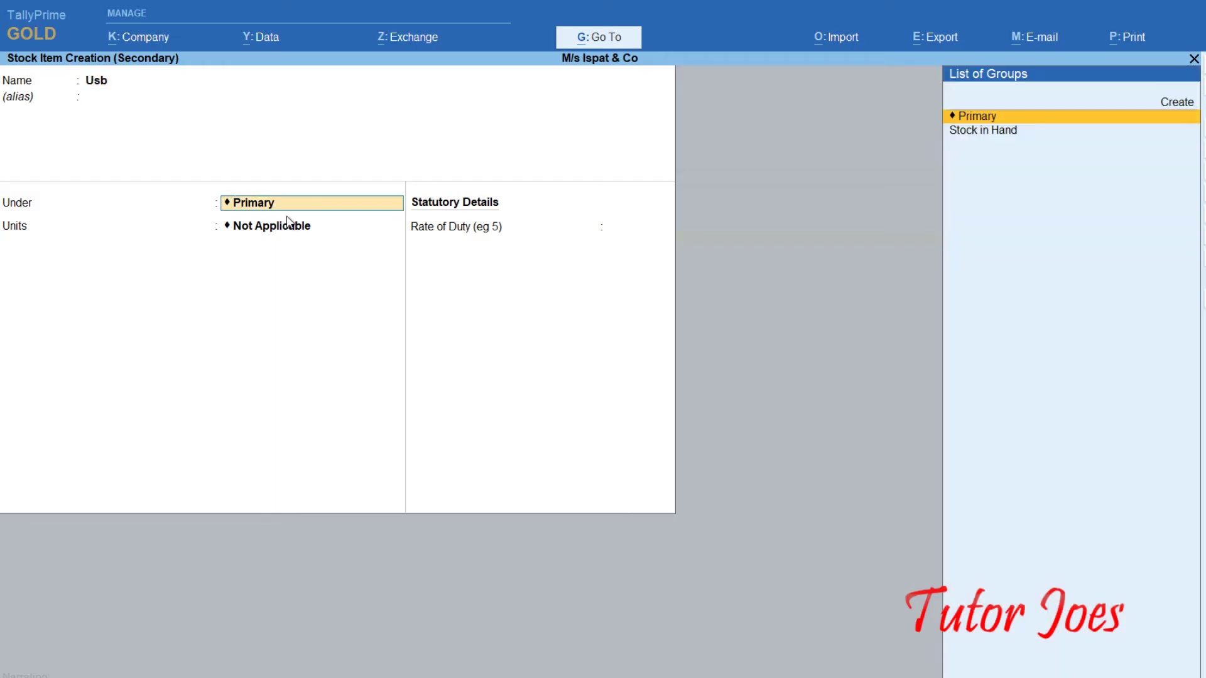
{"action": "key", "text": "Down"}
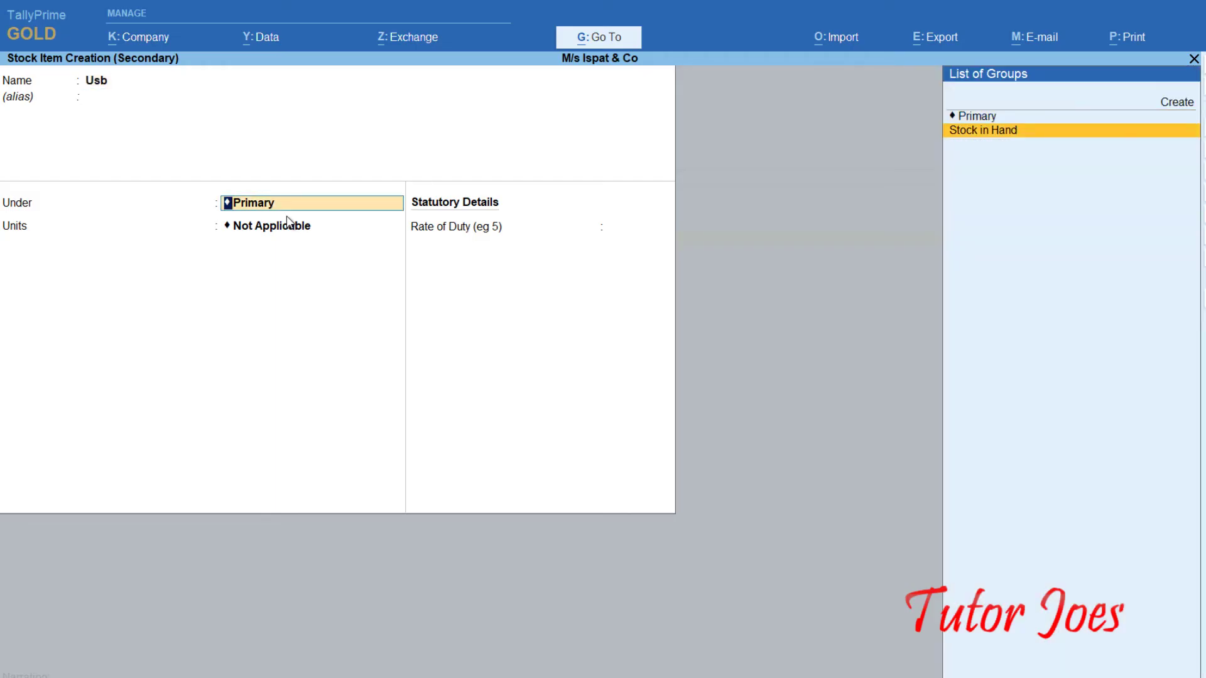
{"action": "key", "text": "Return"}
{"action": "type", "text": "nos"}
{"action": "key", "text": "Return"}
{"action": "key", "text": "Return"}
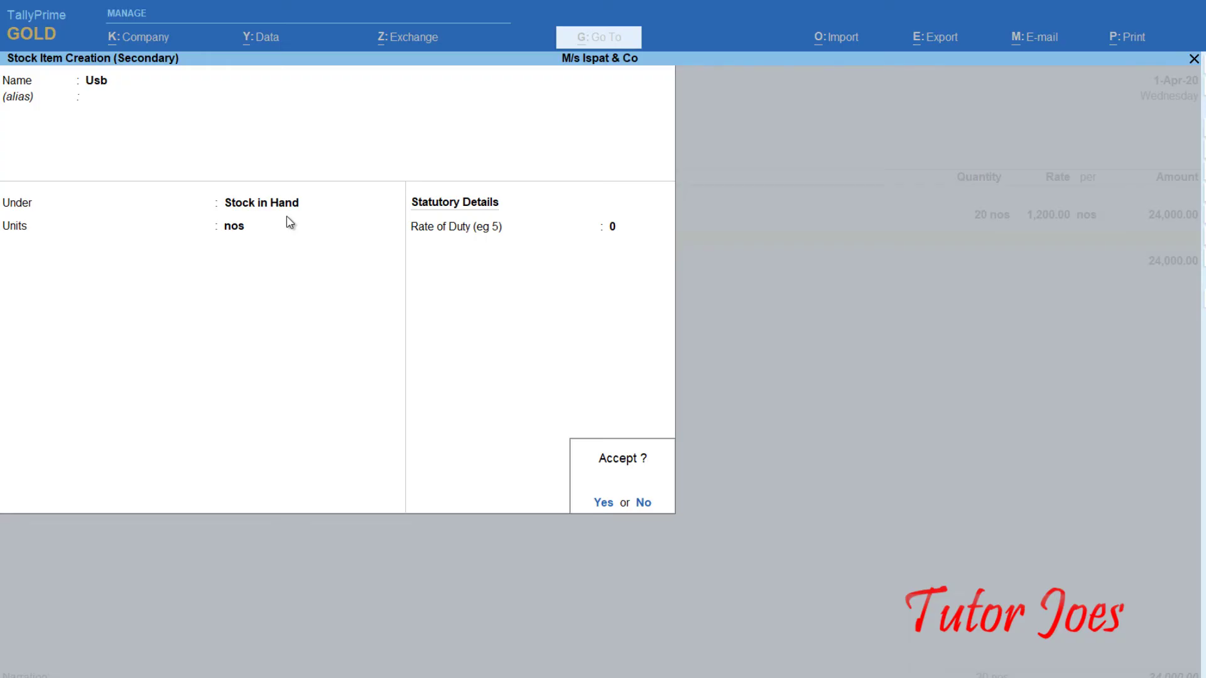
{"action": "key", "text": "Return"}
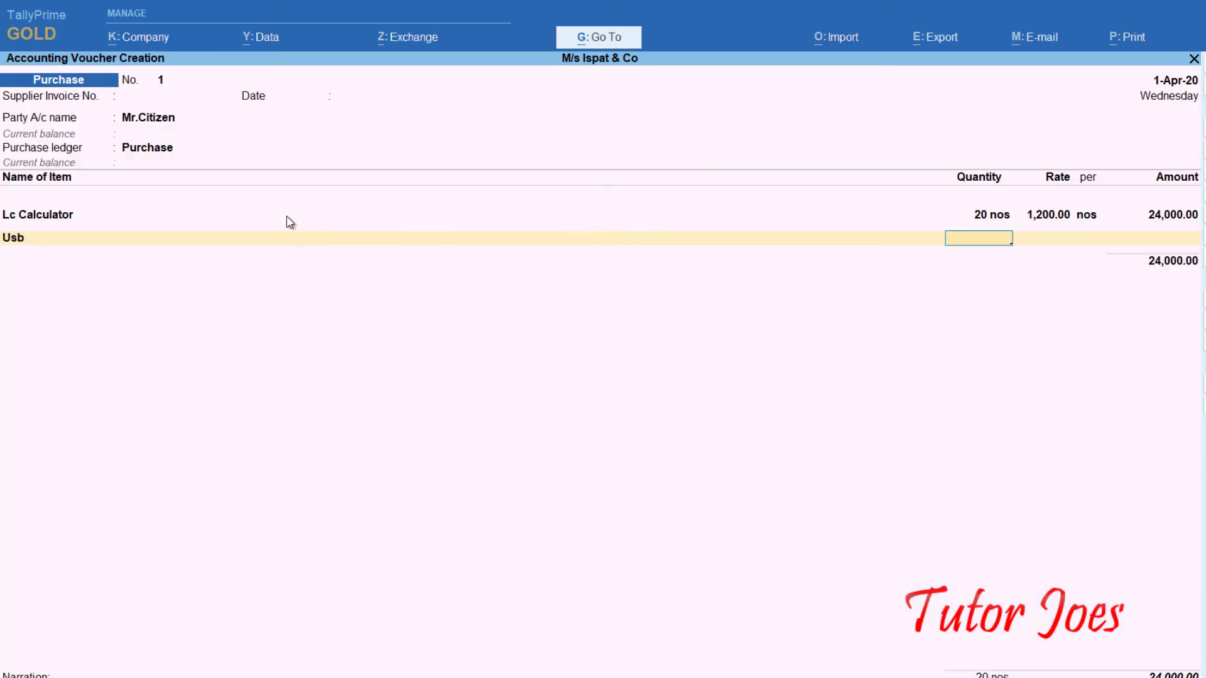
Enter a purchase of 17 nos of Usb at a rate of 2,300 per nos
{"action": "type", "text": "17"}
{"action": "key", "text": "Return"}
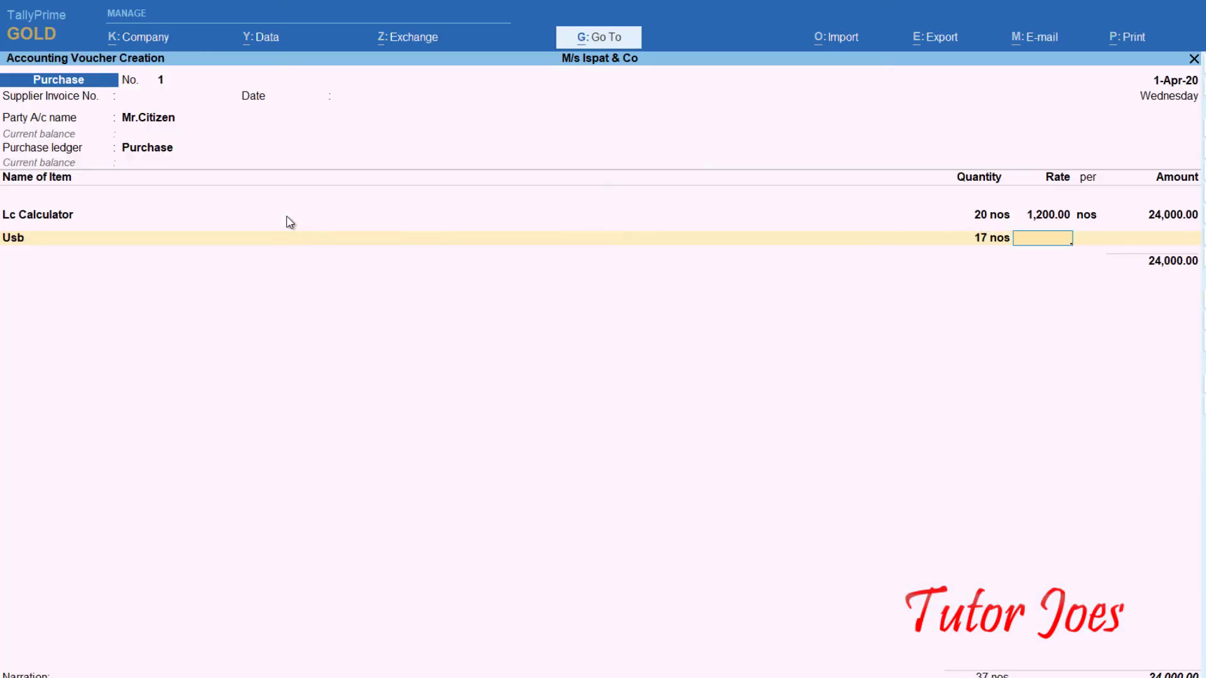
{"action": "type", "text": "2300"}
{"action": "key", "text": "Return"}
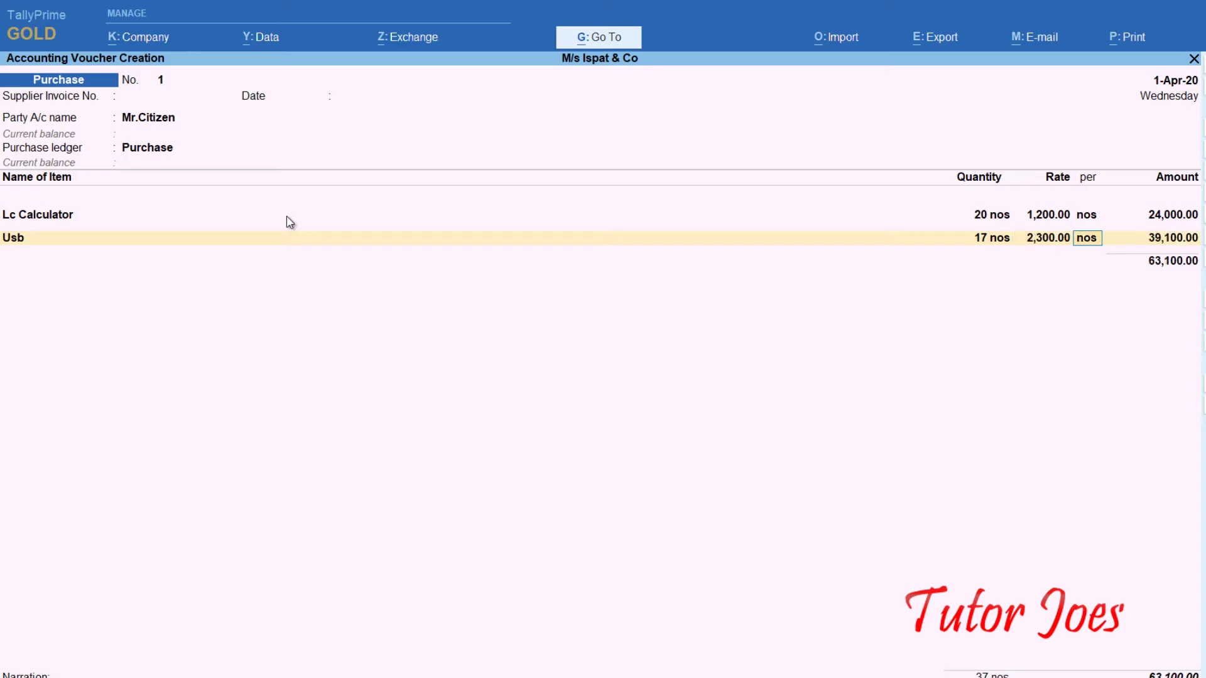
{"action": "key", "text": "Return"}
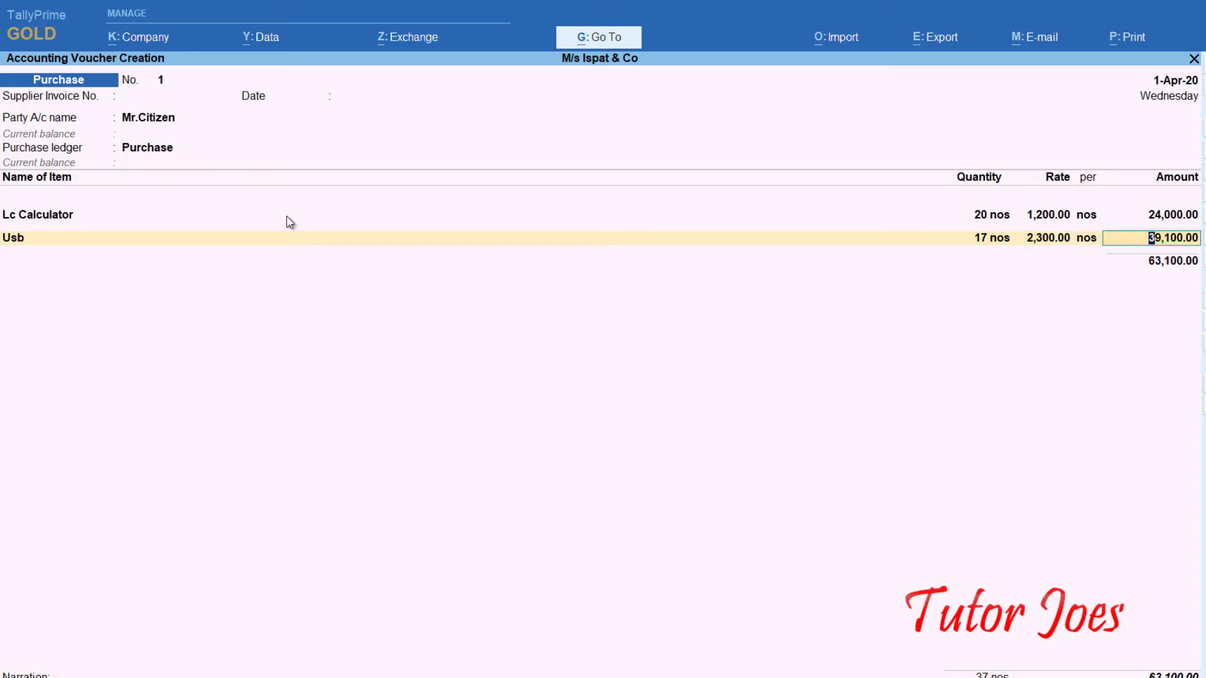
{"action": "key", "text": "Return"}
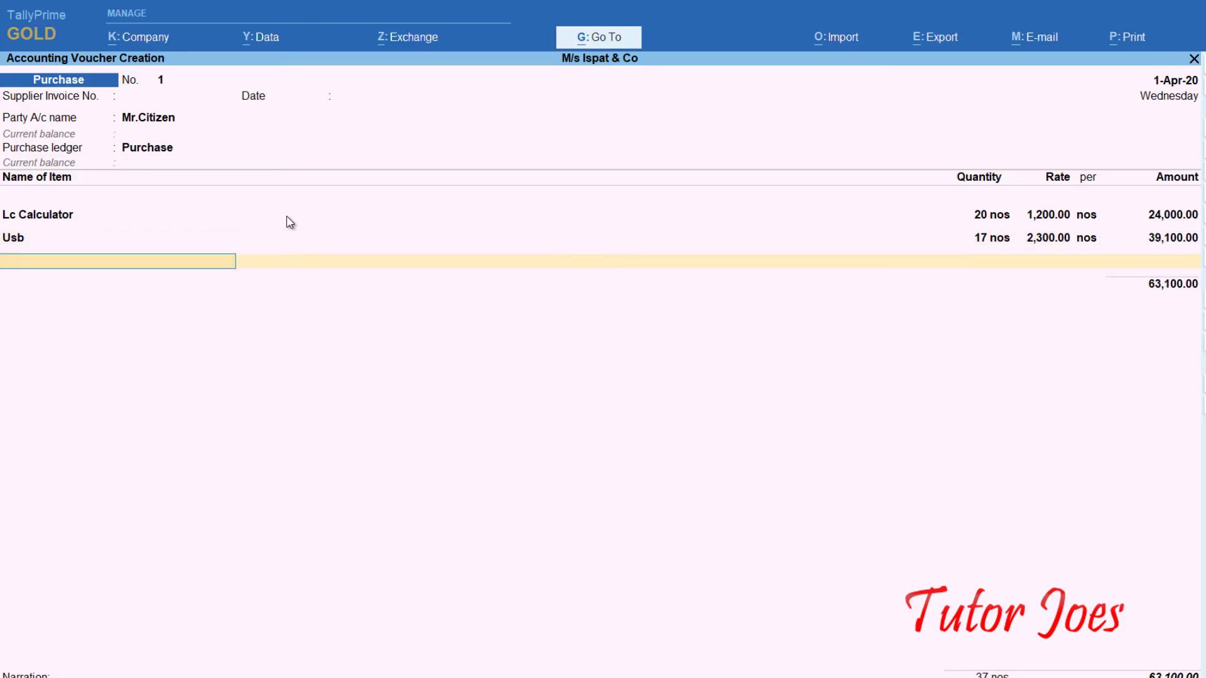
Create a stock item Laptop Battery under Stock in Hand with unit nos, and use it as the voucher's third item
{"action": "key", "text": "alt+c"}
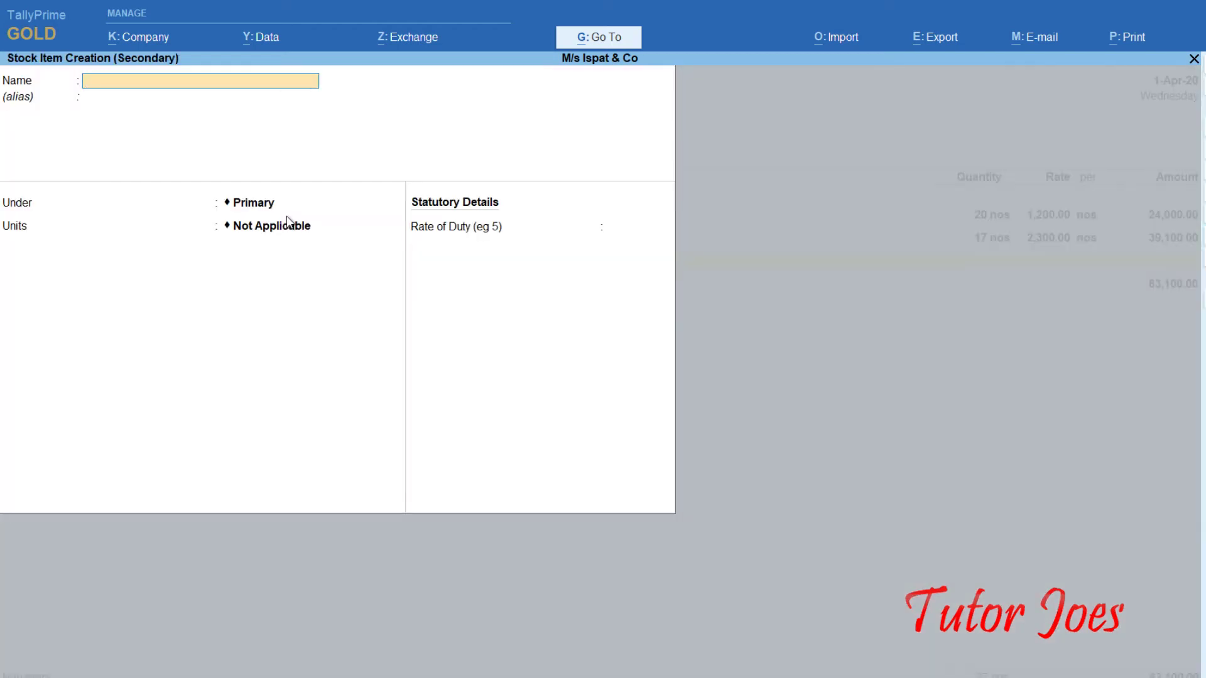
{"action": "type", "text": "Lap"}
{"action": "type", "text": "t"}
{"action": "key", "text": "BackSpace"}
{"action": "type", "text": "ptop Battery"}
{"action": "key", "text": "Return"}
{"action": "key", "text": "Return"}
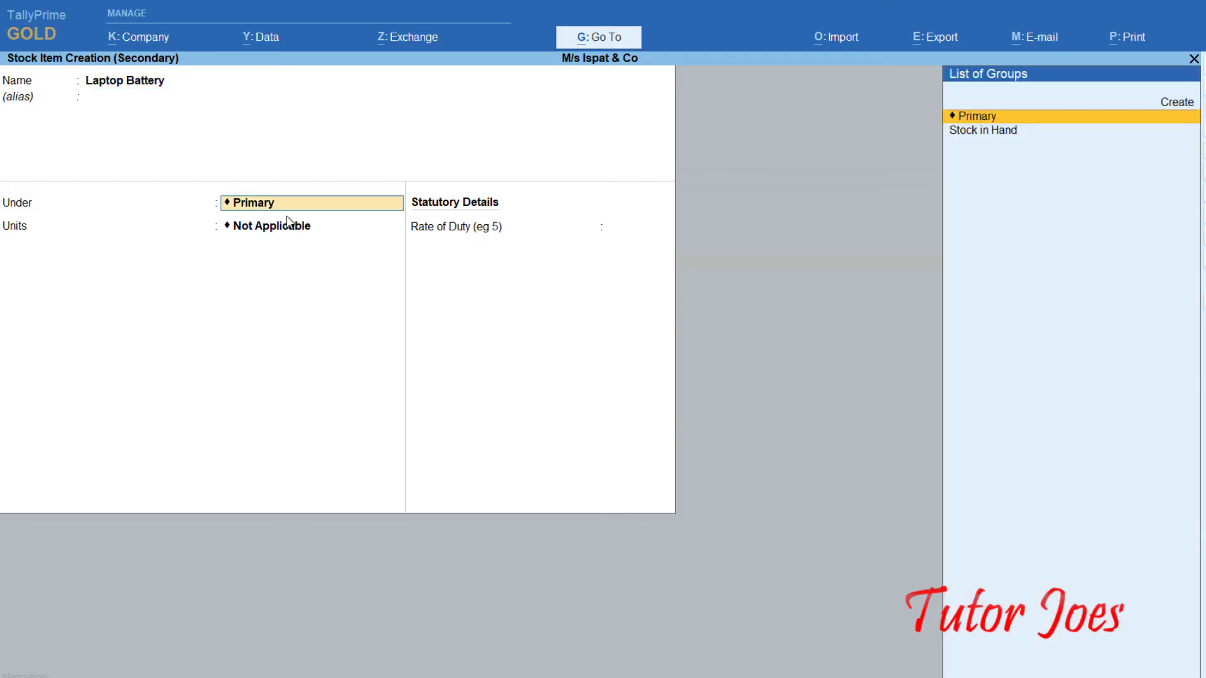
{"action": "key", "text": "Down"}
{"action": "key", "text": "Return"}
{"action": "key", "text": "Down"}
{"action": "key", "text": "Down"}
{"action": "key", "text": "Down"}
{"action": "key", "text": "Return"}
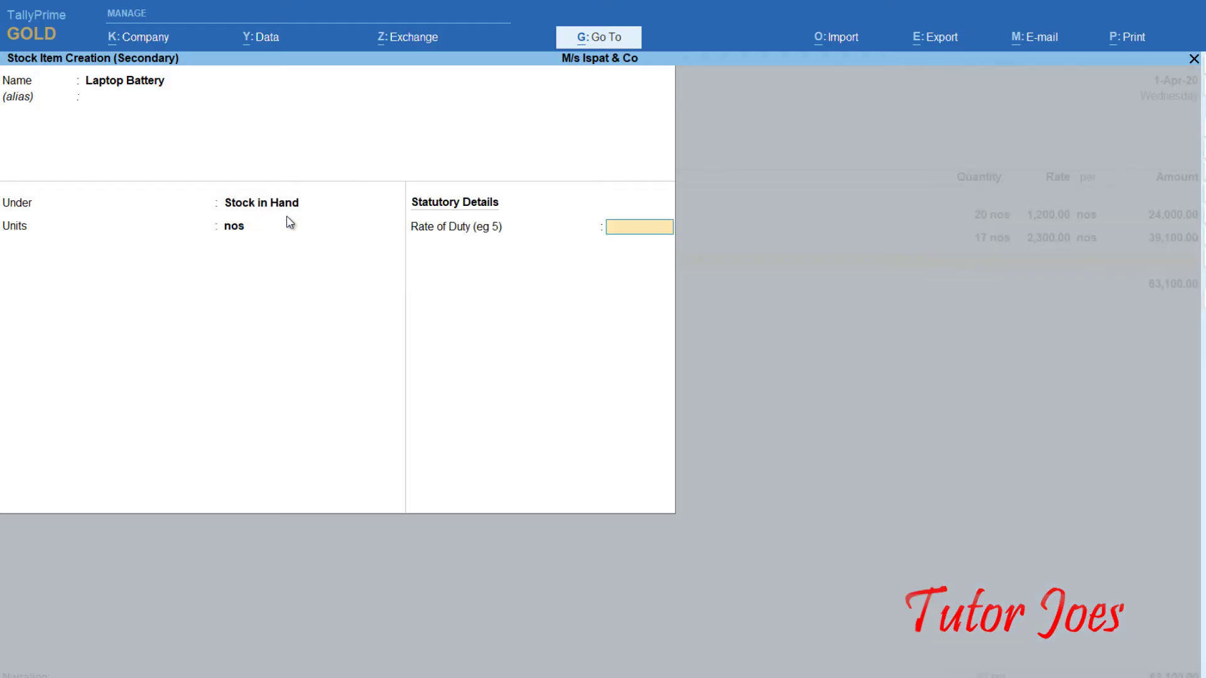
{"action": "key", "text": "Return"}
{"action": "key", "text": "Return"}
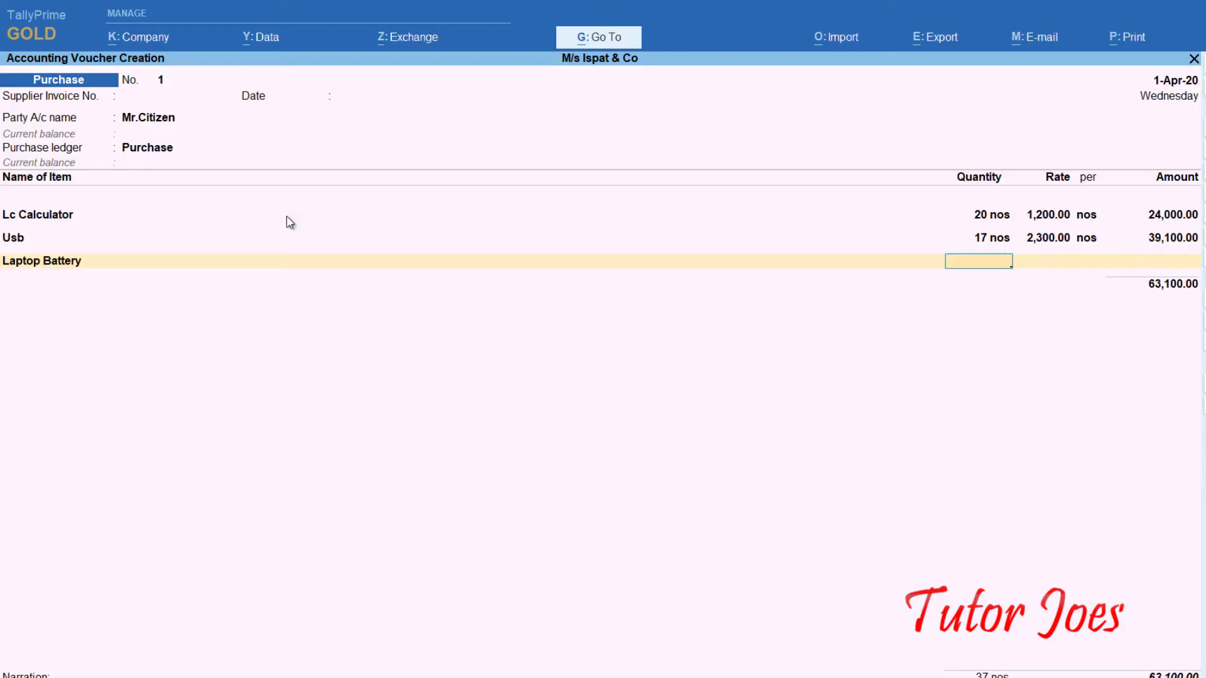
Enter a purchase of 22 nos of Laptop Battery at a rate of 2,100 per nos
{"action": "type", "text": "22"}
{"action": "key", "text": "Return"}
{"action": "type", "text": "2100"}
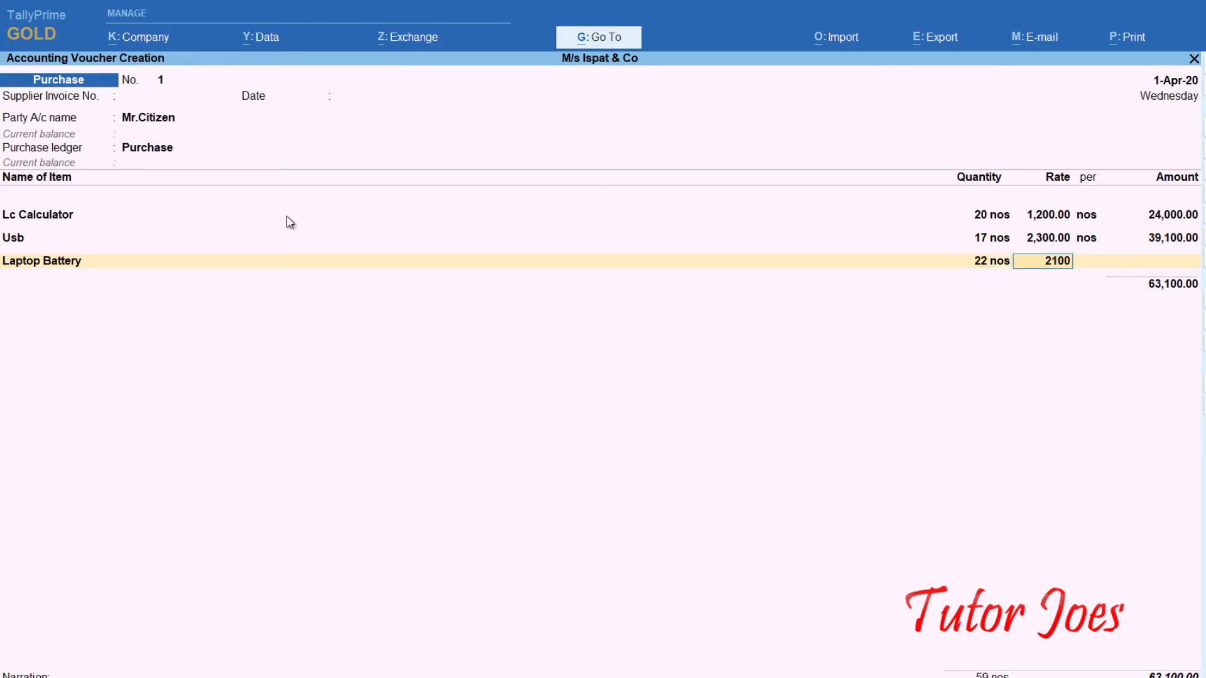
{"action": "key", "text": "Return"}
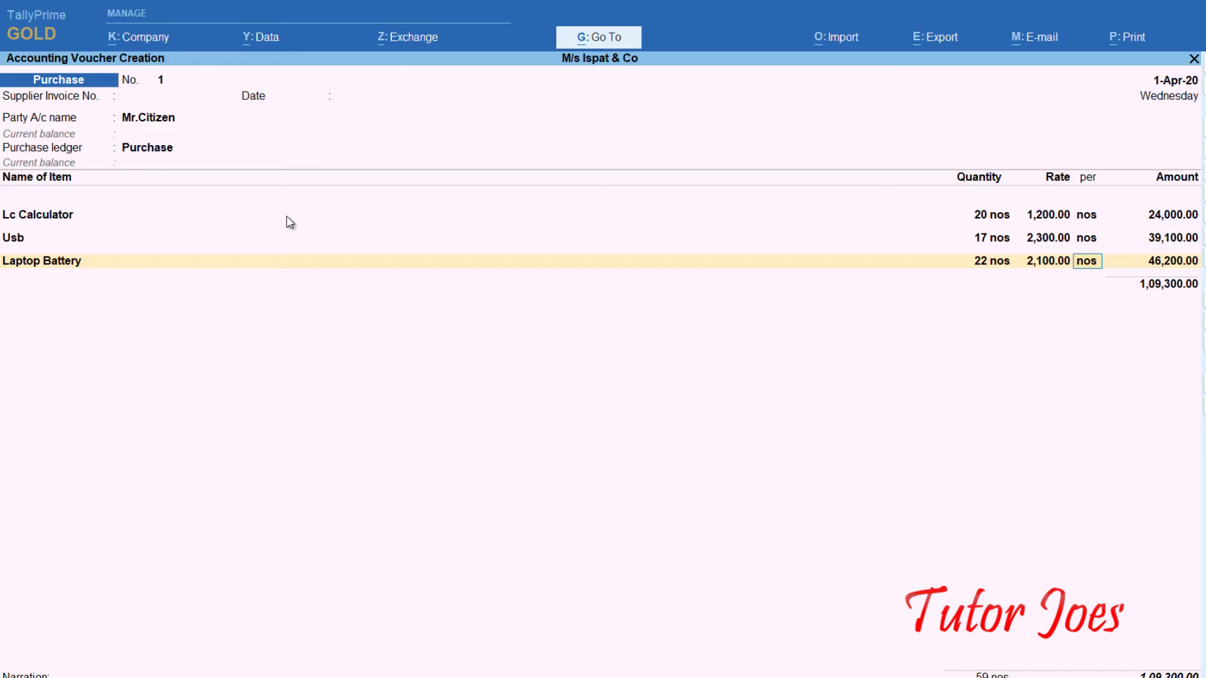
{"action": "key", "text": "Return"}
{"action": "key", "text": "Return"}
End the item list, allocate the full amount to new bill reference 236 with 35 credit days, and save the purchase voucher
{"action": "key", "text": "Return"}
{"action": "key", "text": "Return"}
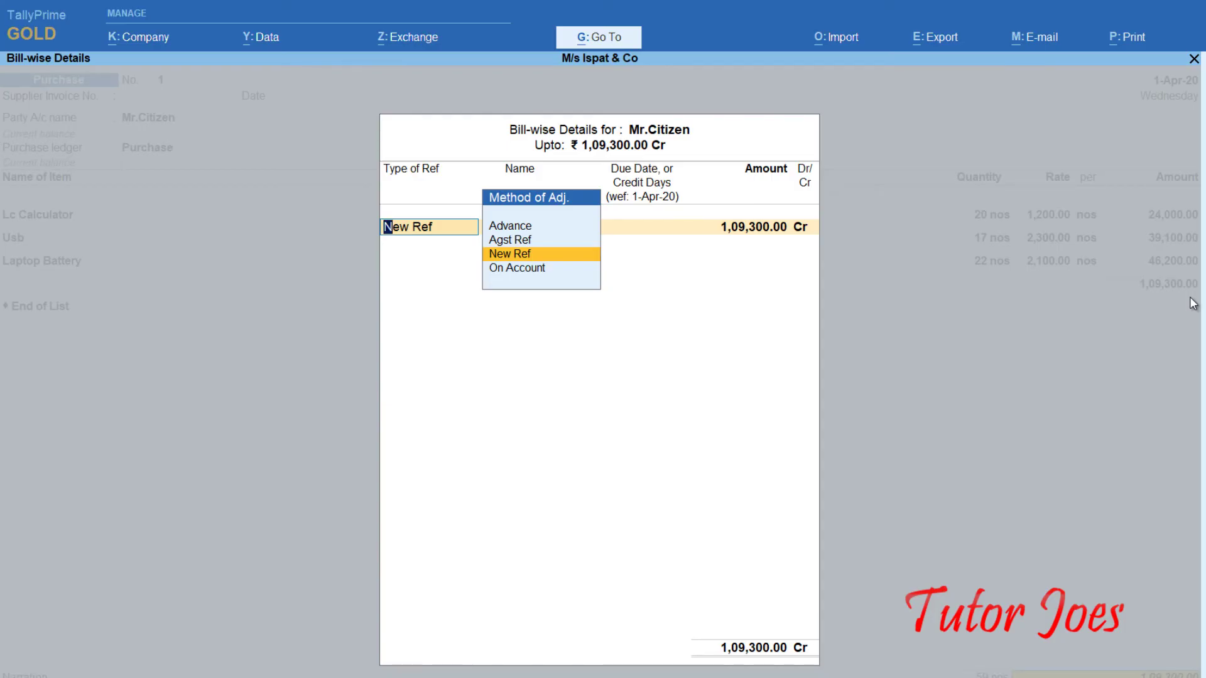
{"action": "key", "text": "Return"}
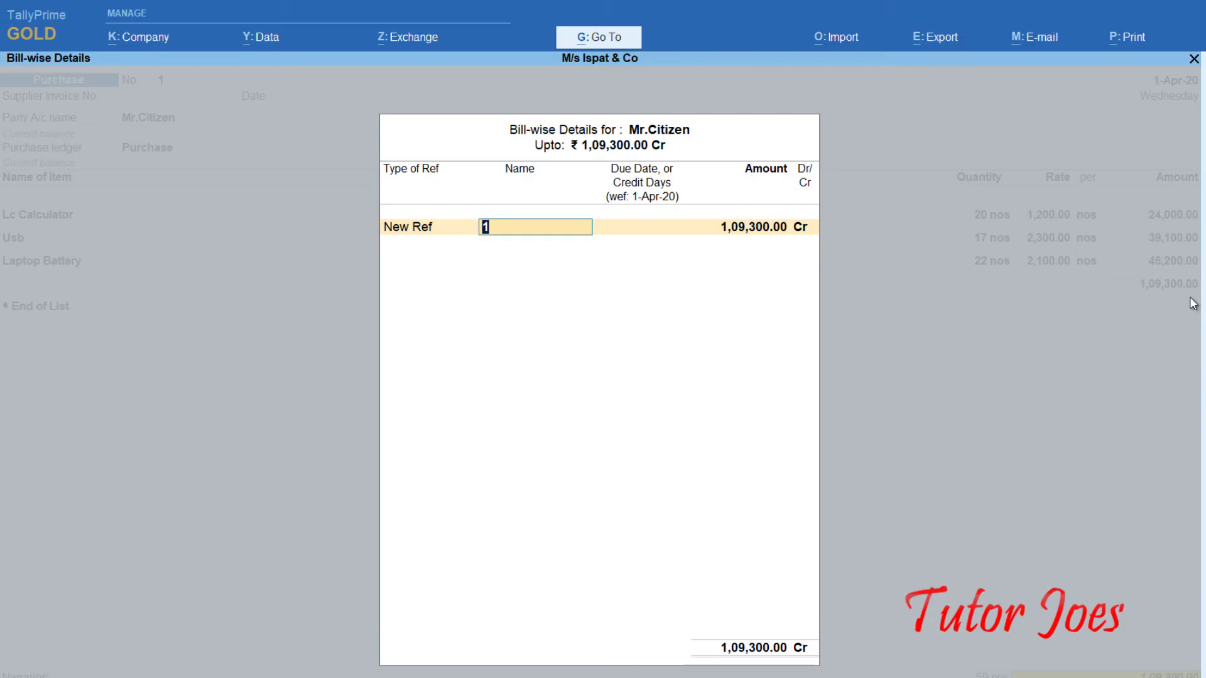
{"action": "type", "text": "236"}
{"action": "key", "text": "Return"}
{"action": "type", "text": "35"}
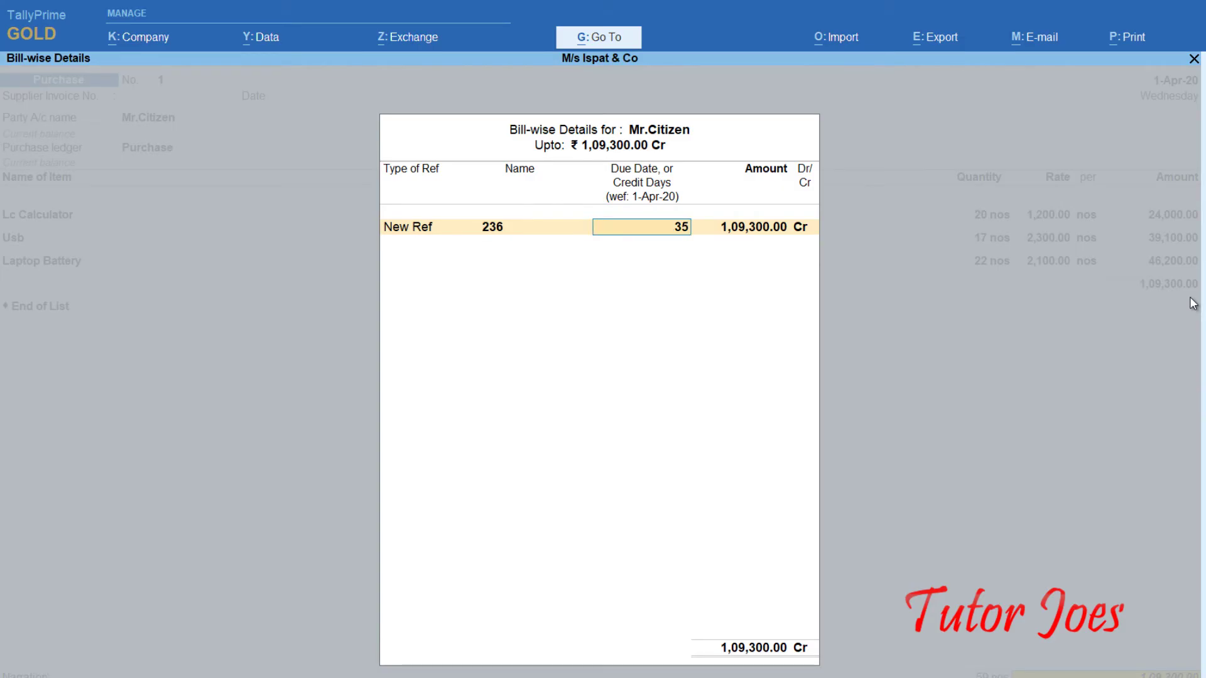
{"action": "key", "text": "Return"}
{"action": "key", "text": "Return"}
{"action": "key", "text": "Return"}
{"action": "key", "text": "Return"}
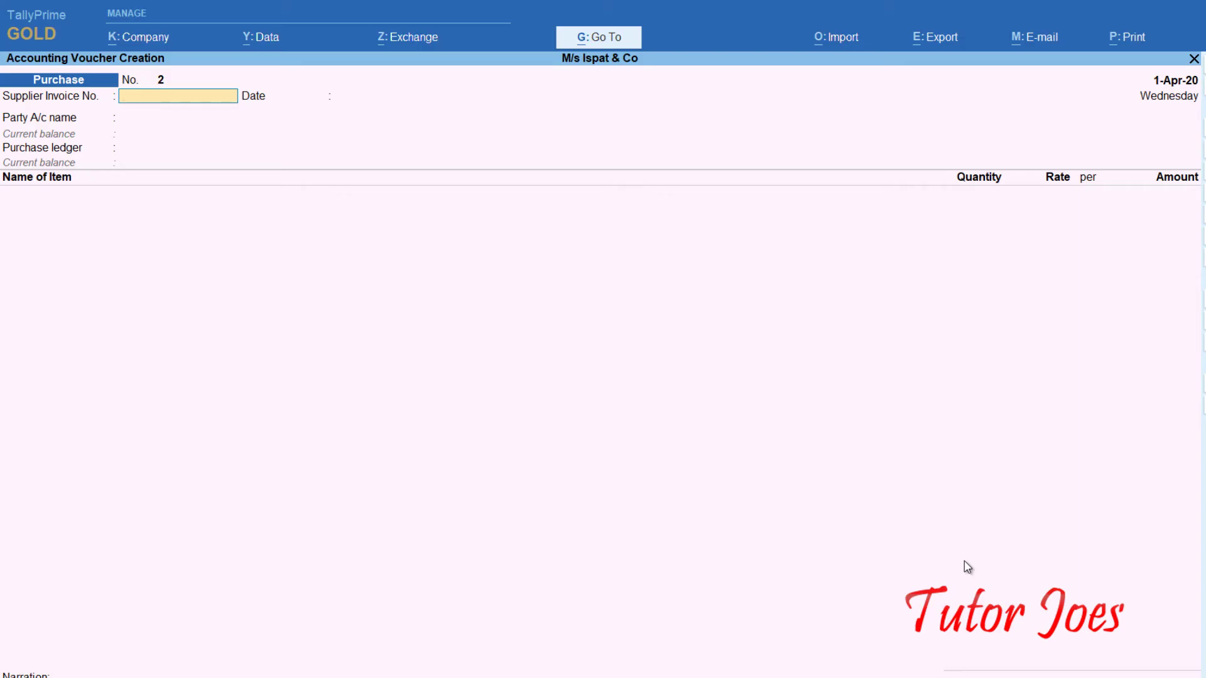
Leave the supplier invoice fields blank and create a Micro Max ledger under Sundry Creditors as the second purchase voucher's party
{"action": "key", "text": "Return"}
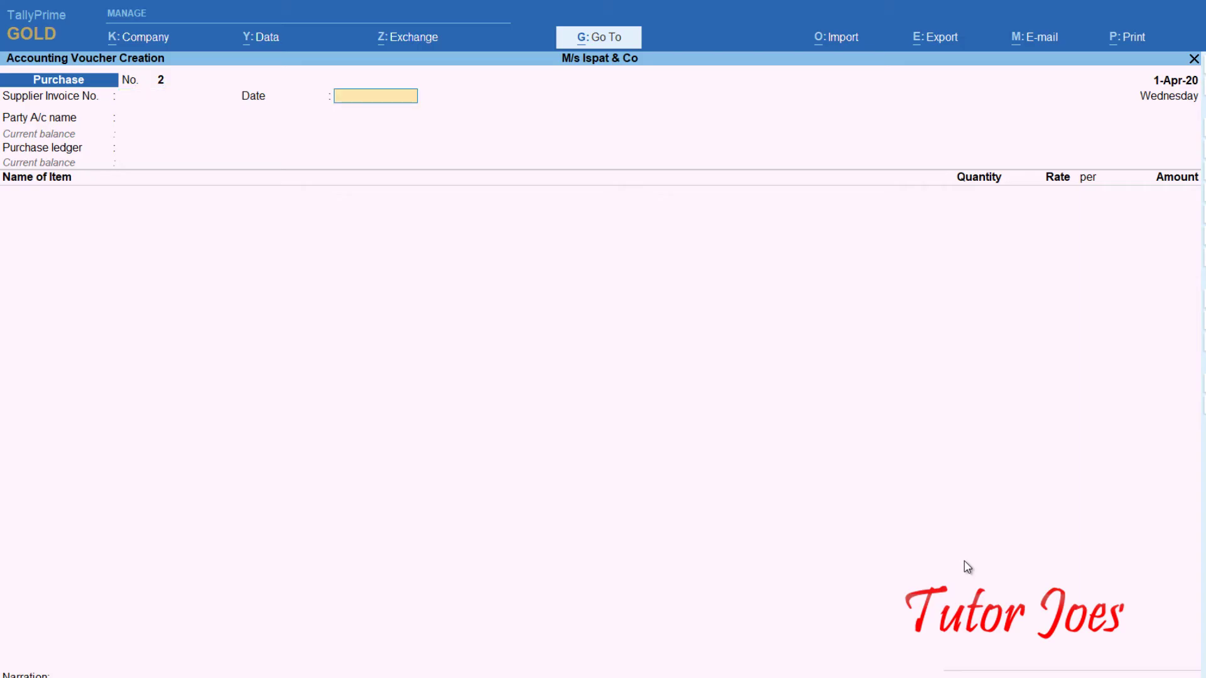
{"action": "key", "text": "Return"}
{"action": "key", "text": "alt+c"}
{"action": "type", "text": "Micro Max"}
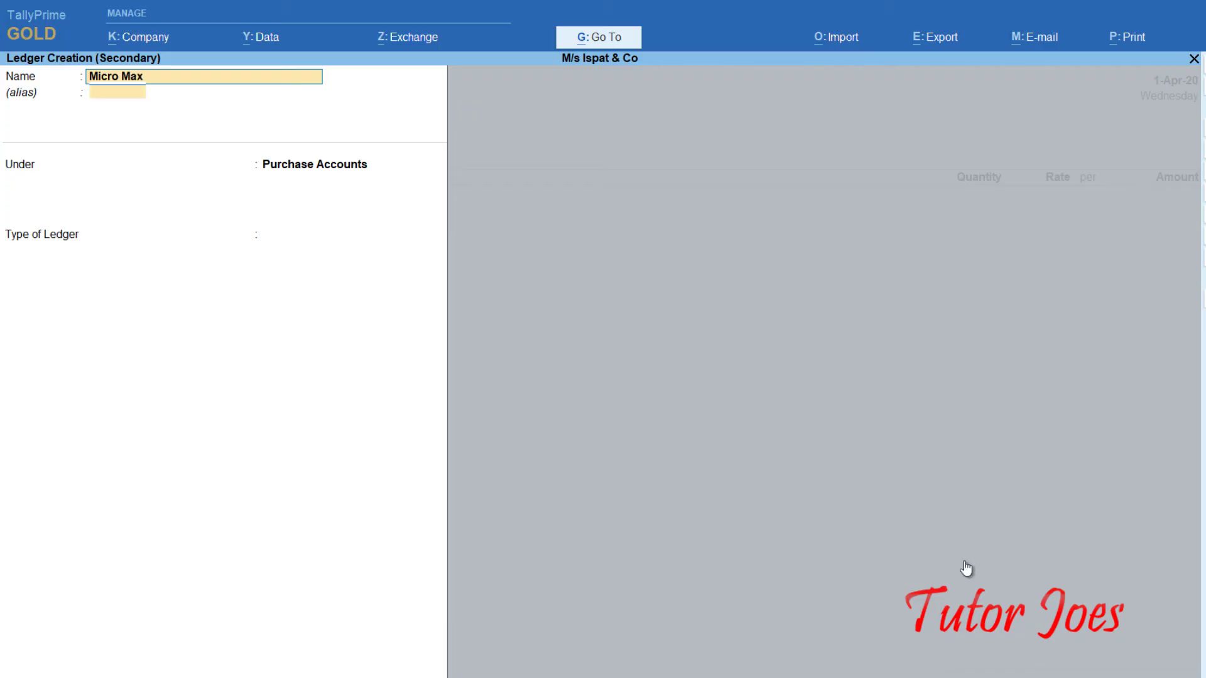
{"action": "key", "text": "Return"}
{"action": "type", "text": "Sun"}
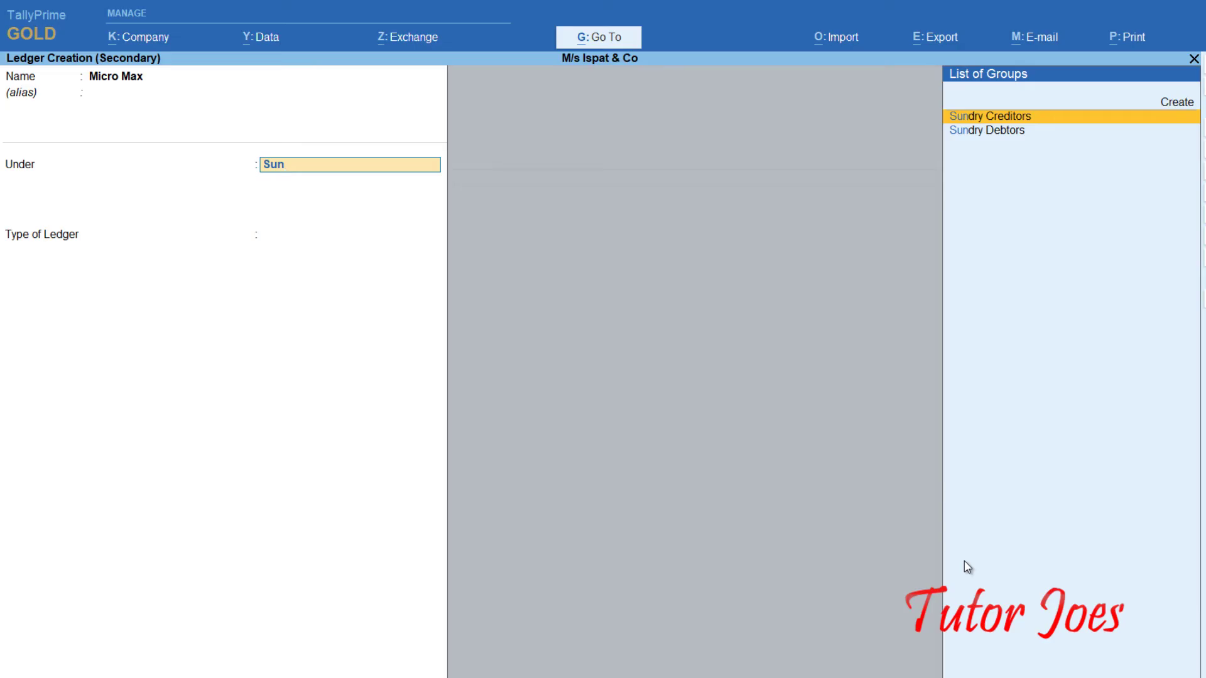
{"action": "key", "text": "Return"}
{"action": "key", "text": "Return"}
{"action": "key", "text": "Return"}
{"action": "key", "text": "Return"}
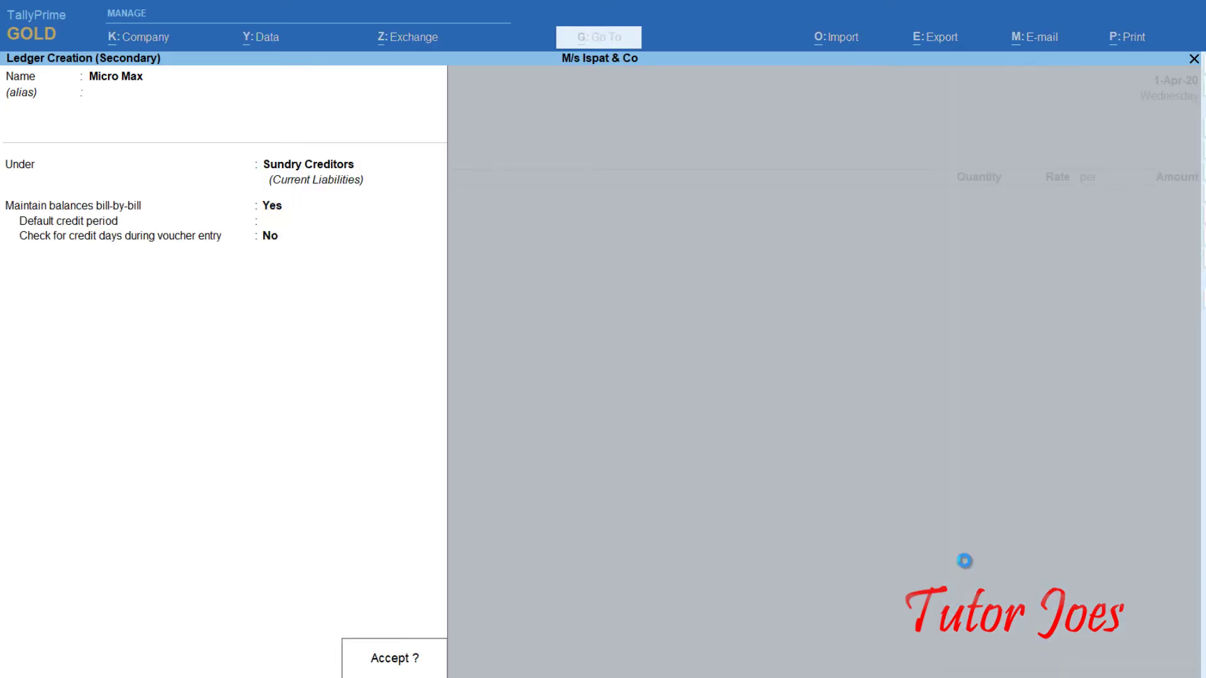
{"action": "key", "text": "Return"}
Accept blank receipt details and the default party details for Micro Max, and choose Purchase as the purchase ledger
{"action": "key", "text": "Return"}
{"action": "key", "text": "Return"}
{"action": "key", "text": "Return"}
{"action": "key", "text": "Return"}
{"action": "key", "text": "Return"}
{"action": "key", "text": "Return"}
{"action": "key", "text": "Return"}
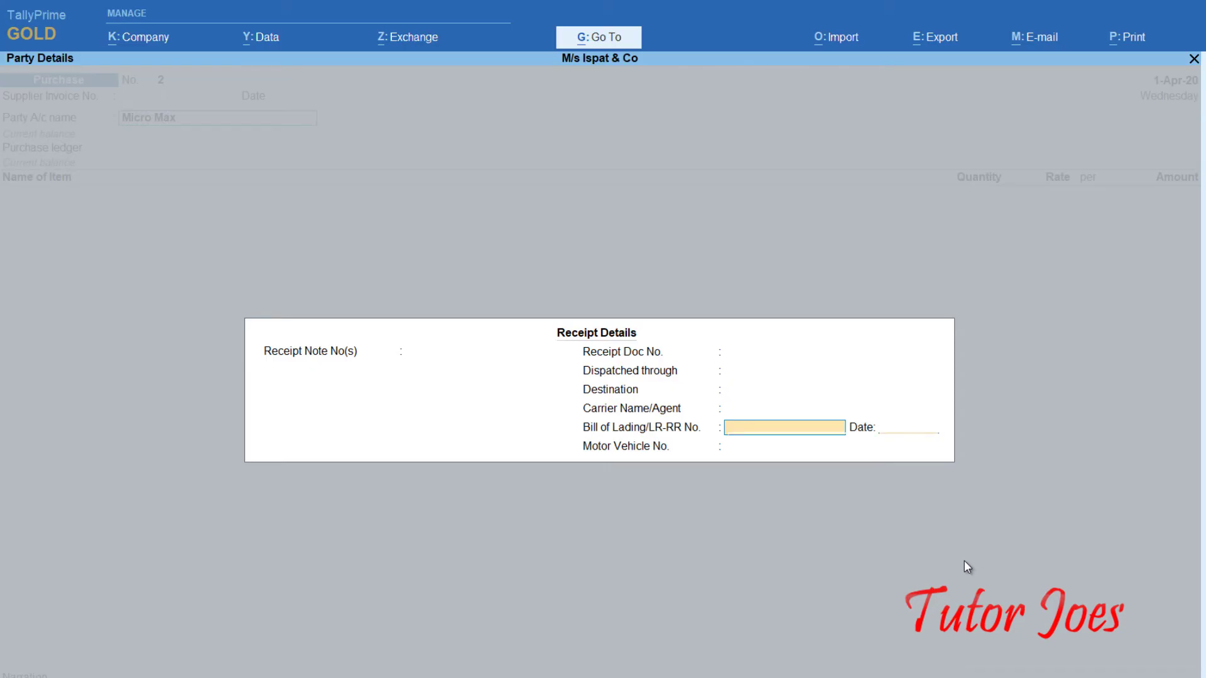
{"action": "key", "text": "Return"}
{"action": "key", "text": "Return"}
{"action": "key", "text": "Return"}
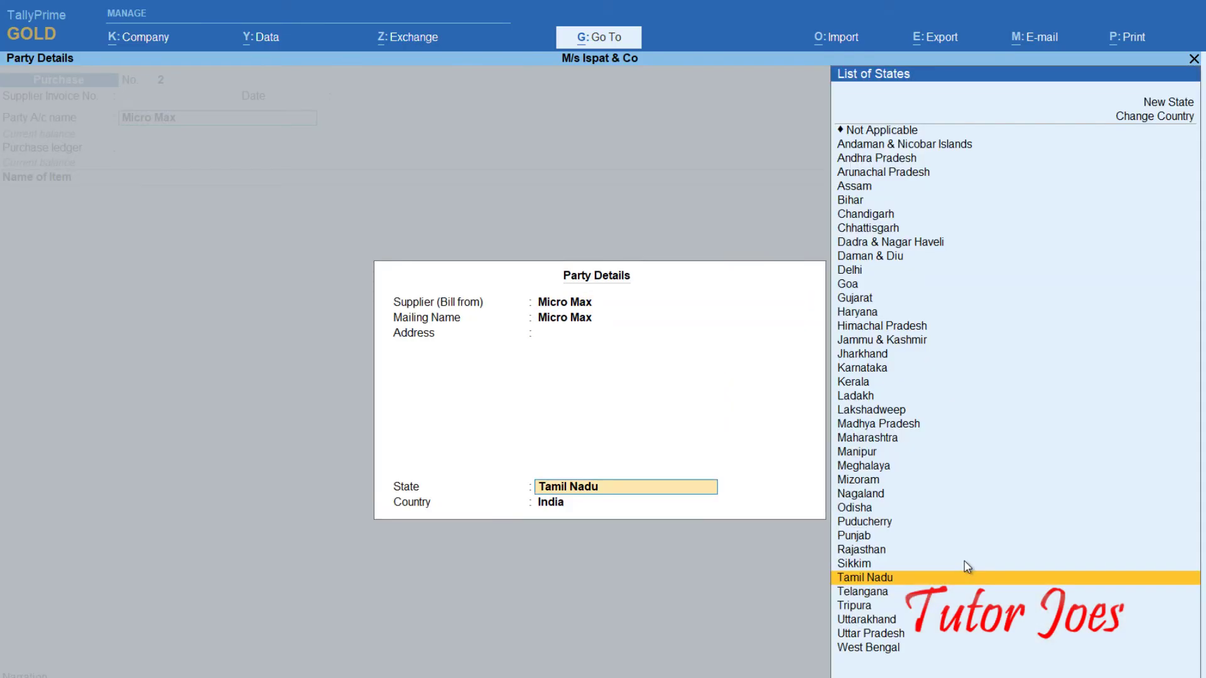
{"action": "key", "text": "Return"}
{"action": "key", "text": "Return"}
{"action": "key", "text": "BackSpace"}
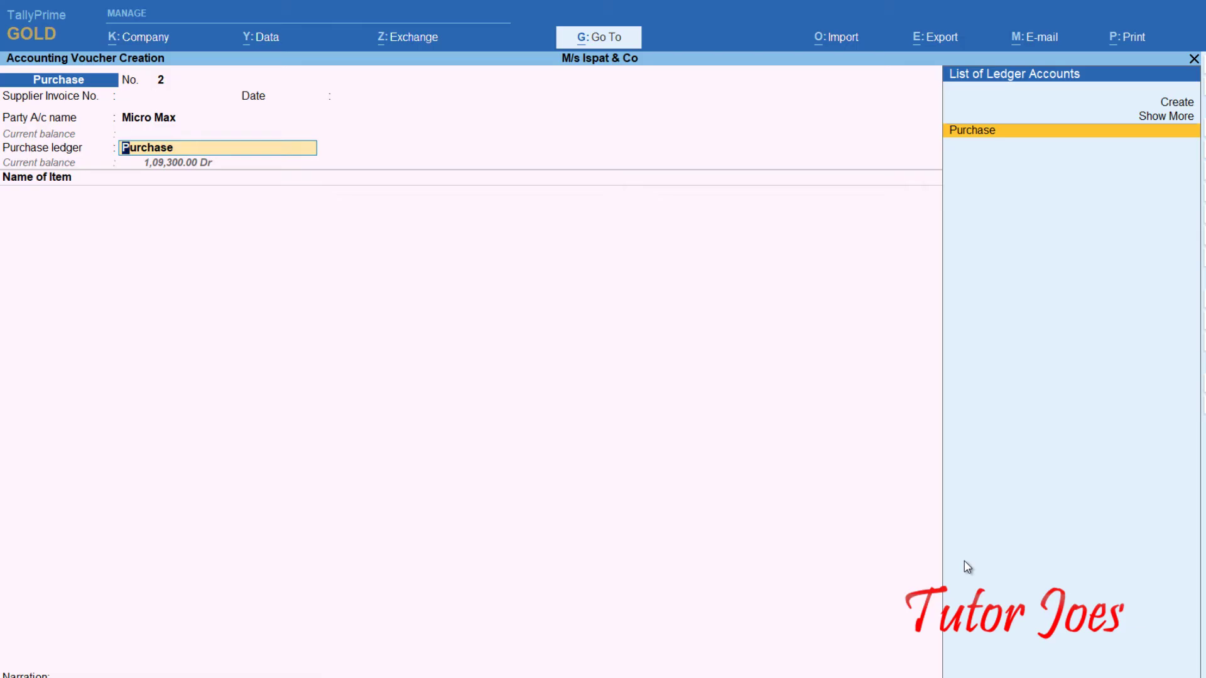
{"action": "key", "text": "Return"}
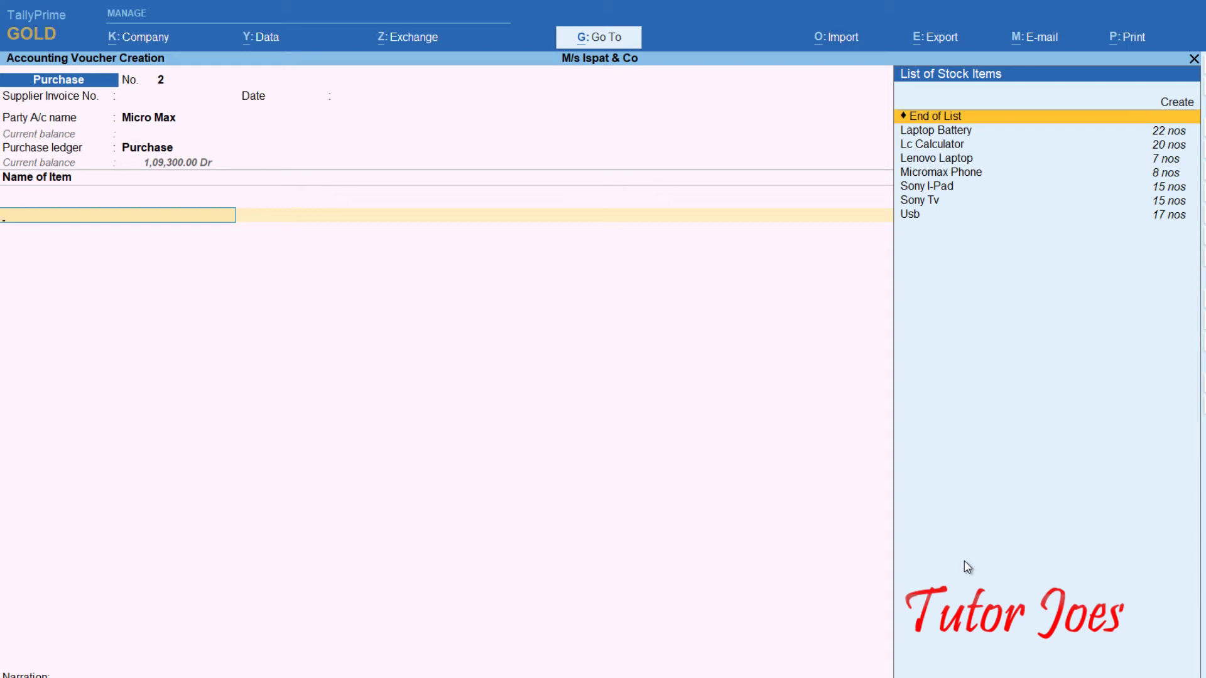
Create a stock item Phone Dispaly under Stock in Hand with unit nos, and use it as the voucher's first item
{"action": "key", "text": "alt+c"}
{"action": "type", "text": "Phone Dispaly"}
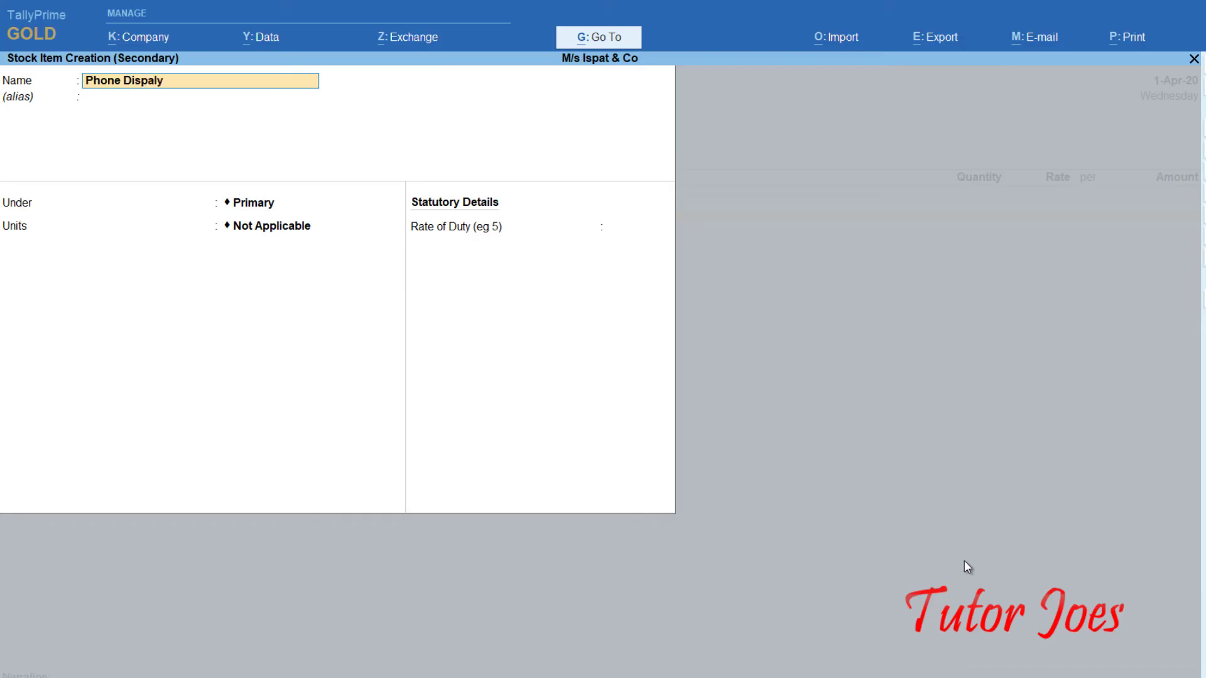
{"action": "key", "text": "Return"}
{"action": "key", "text": "Down"}
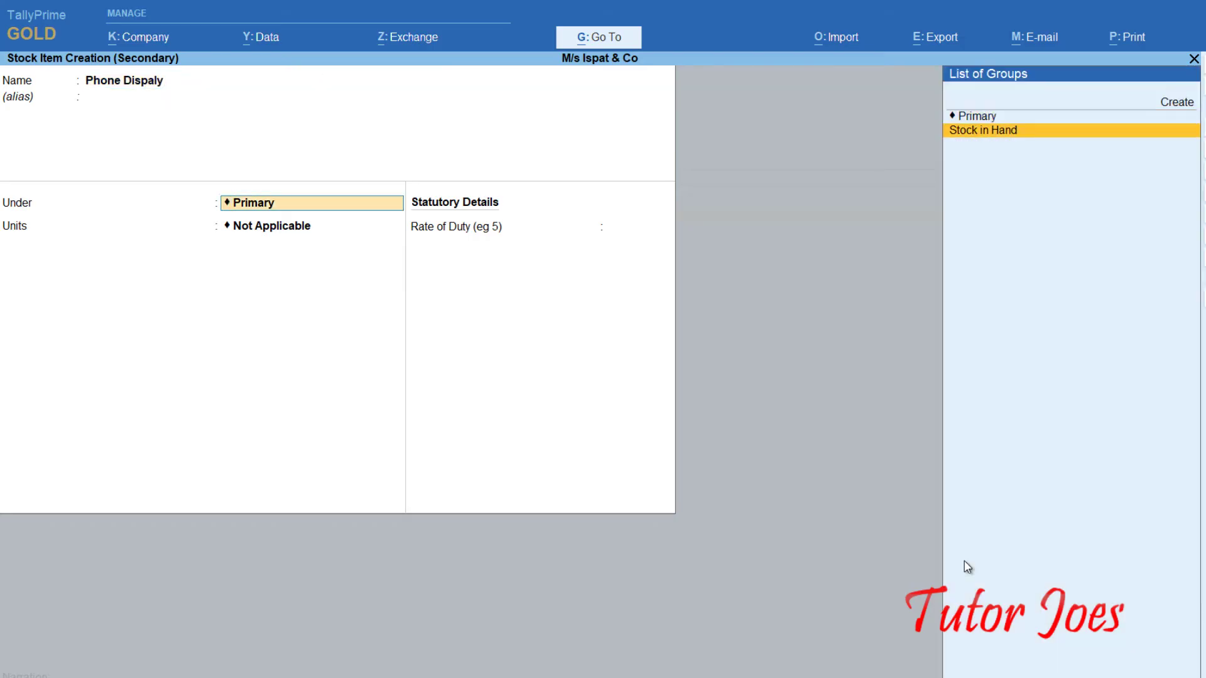
{"action": "key", "text": "Return"}
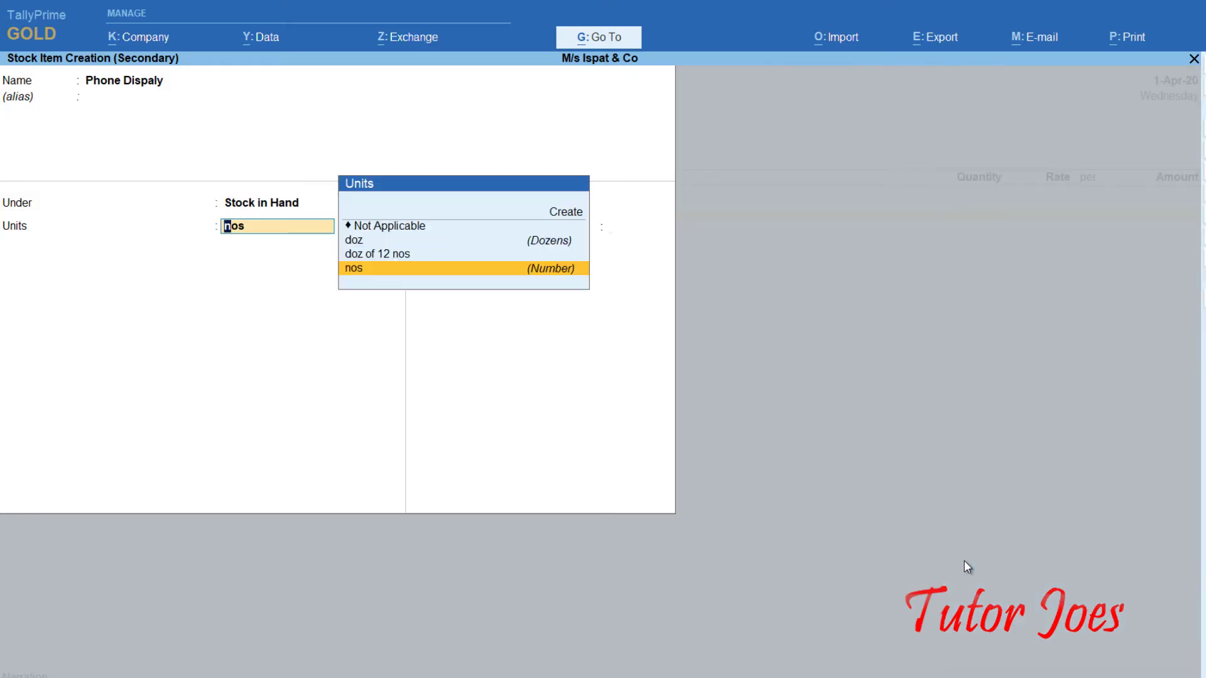
{"action": "key", "text": "Return"}
{"action": "key", "text": "Return"}
{"action": "key", "text": "Return"}
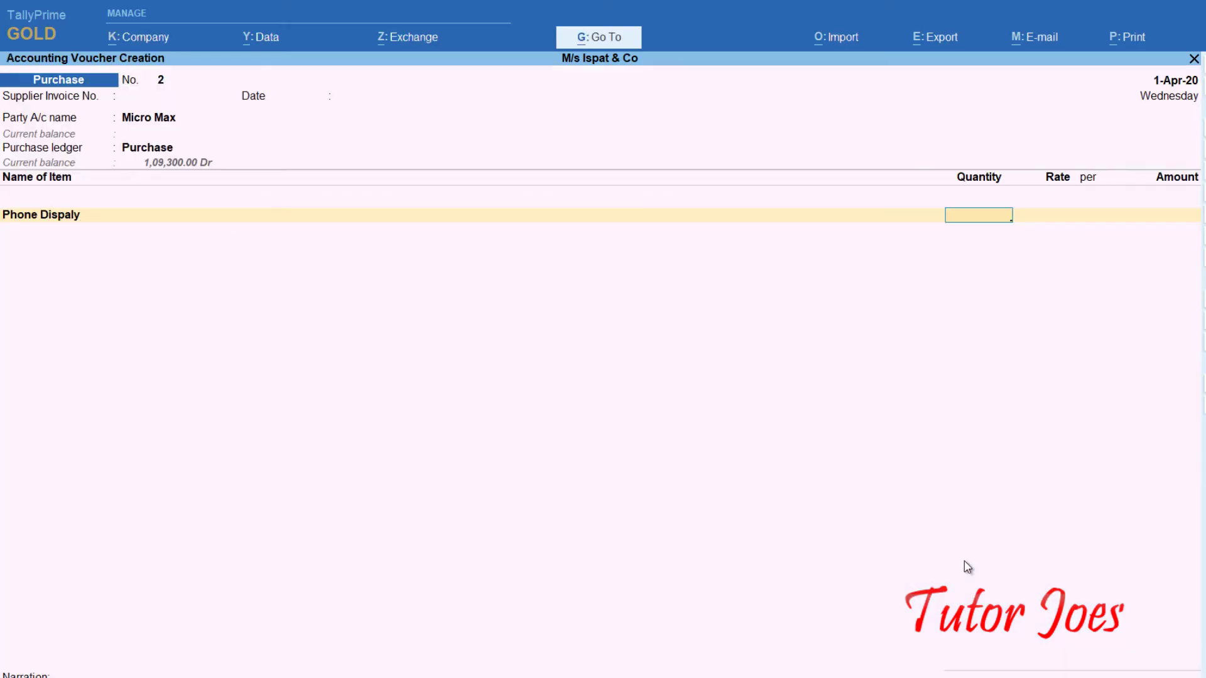
Enter a purchase of 20 nos of Phone Dispaly at a rate of 500 per nos, and end the item list
{"action": "type", "text": "20"}
{"action": "key", "text": "Return"}
{"action": "type", "text": "500"}
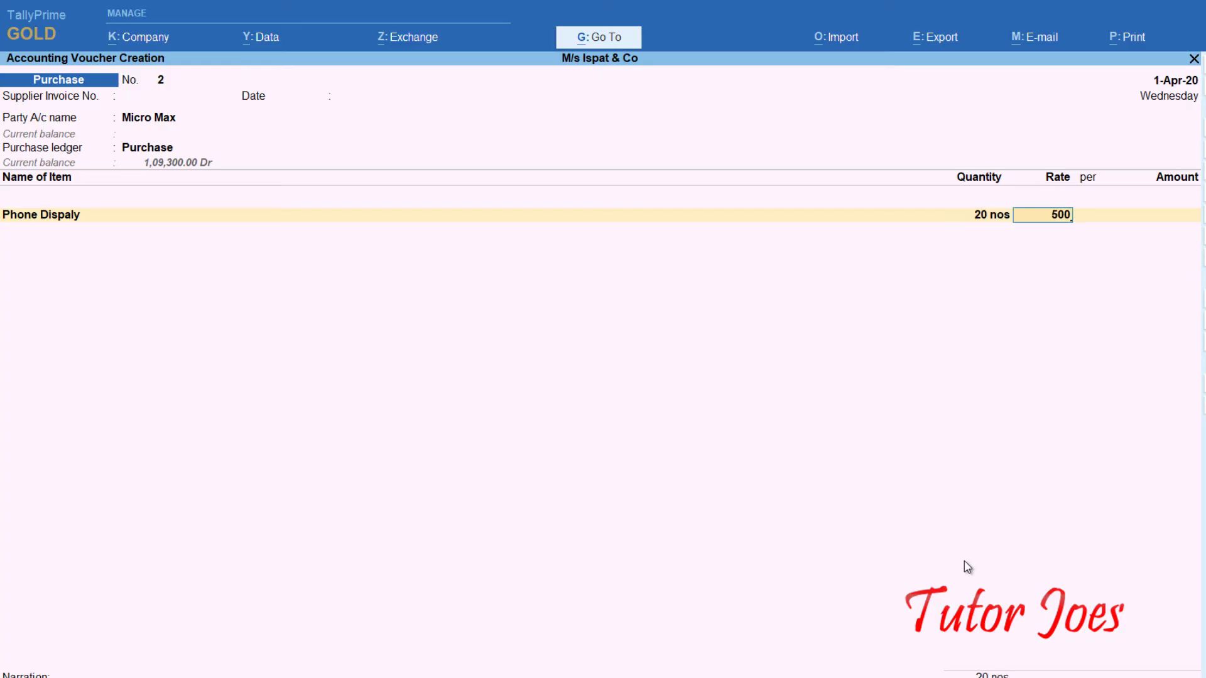
{"action": "key", "text": "Return"}
{"action": "key", "text": "Return"}
{"action": "key", "text": "Return"}
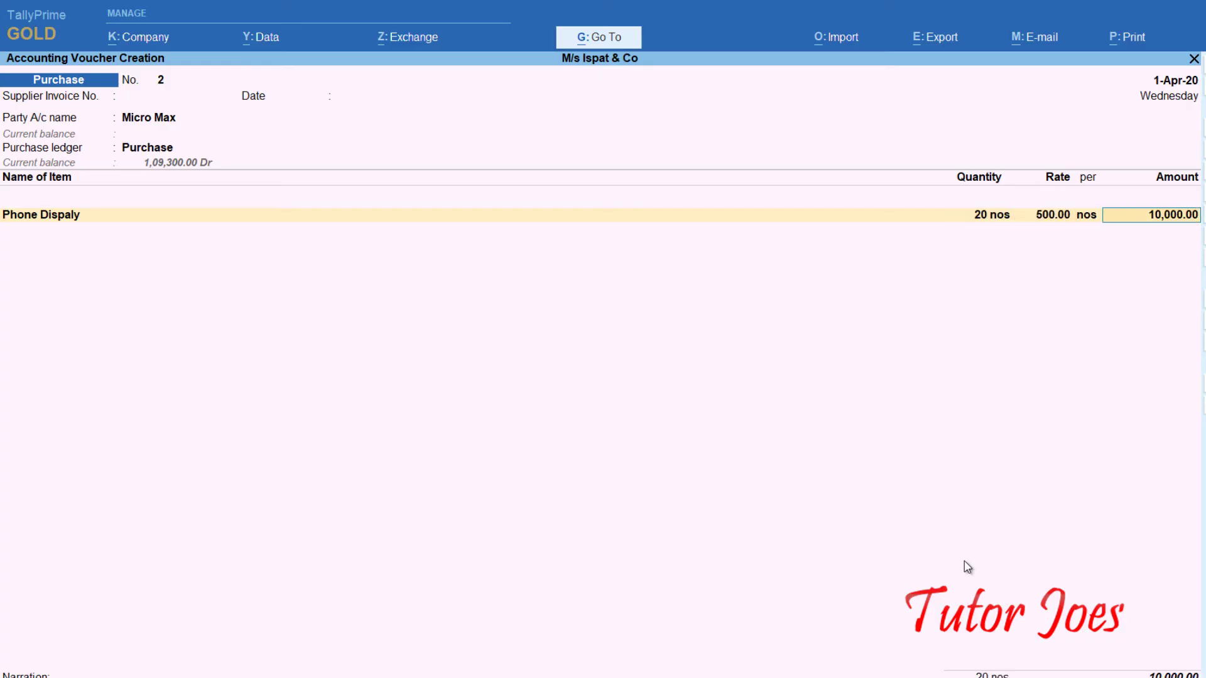
{"action": "key", "text": "Return"}
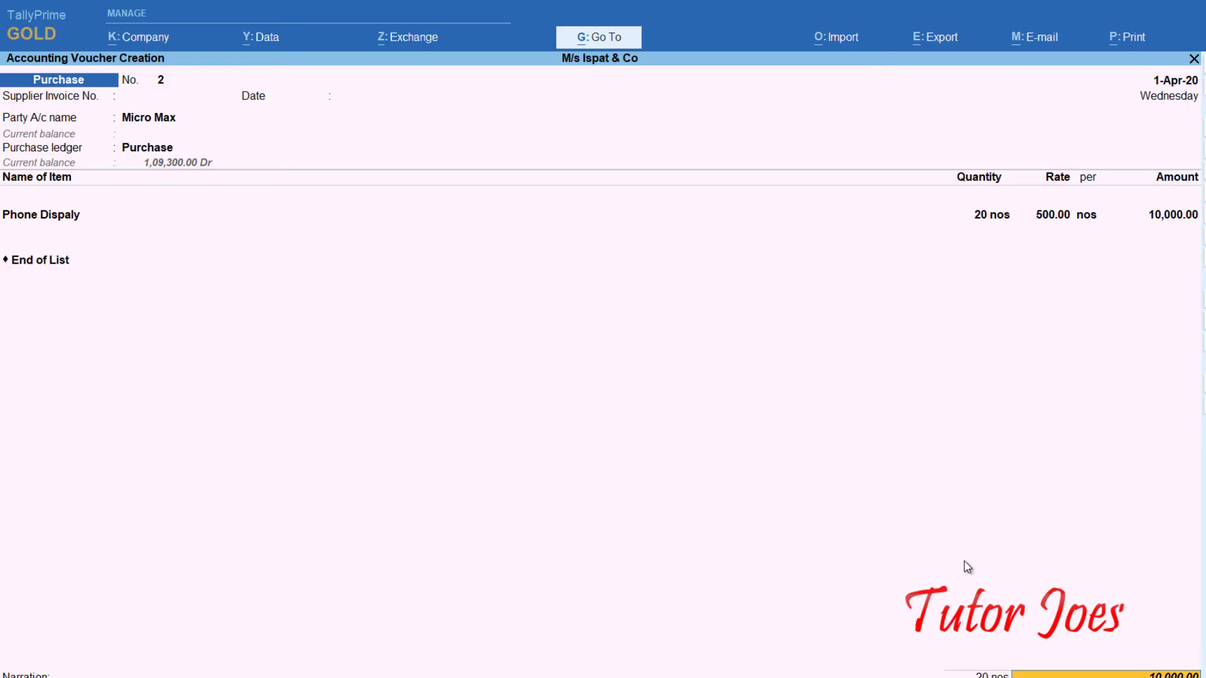
Allocate the Micro Max bill as New Ref 12 with 25 credit days, and accept the purchase voucher
{"action": "key", "text": "Return"}
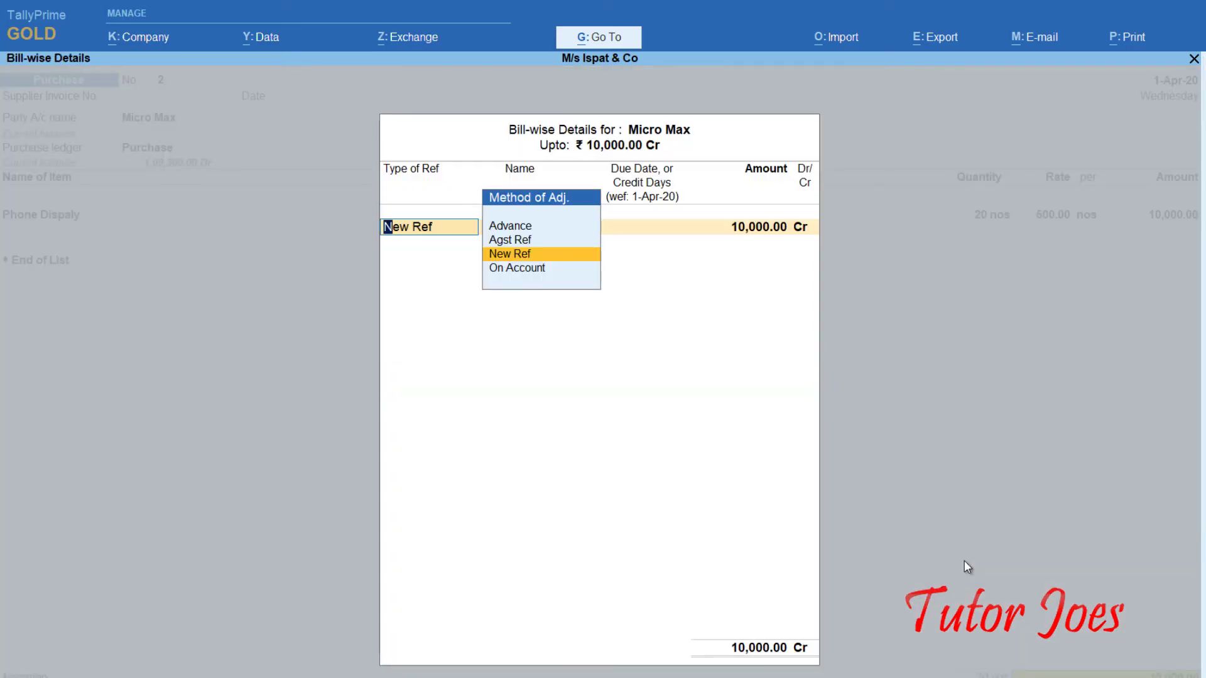
{"action": "key", "text": "Return"}
{"action": "type", "text": "12"}
{"action": "key", "text": "Return"}
{"action": "type", "text": "25"}
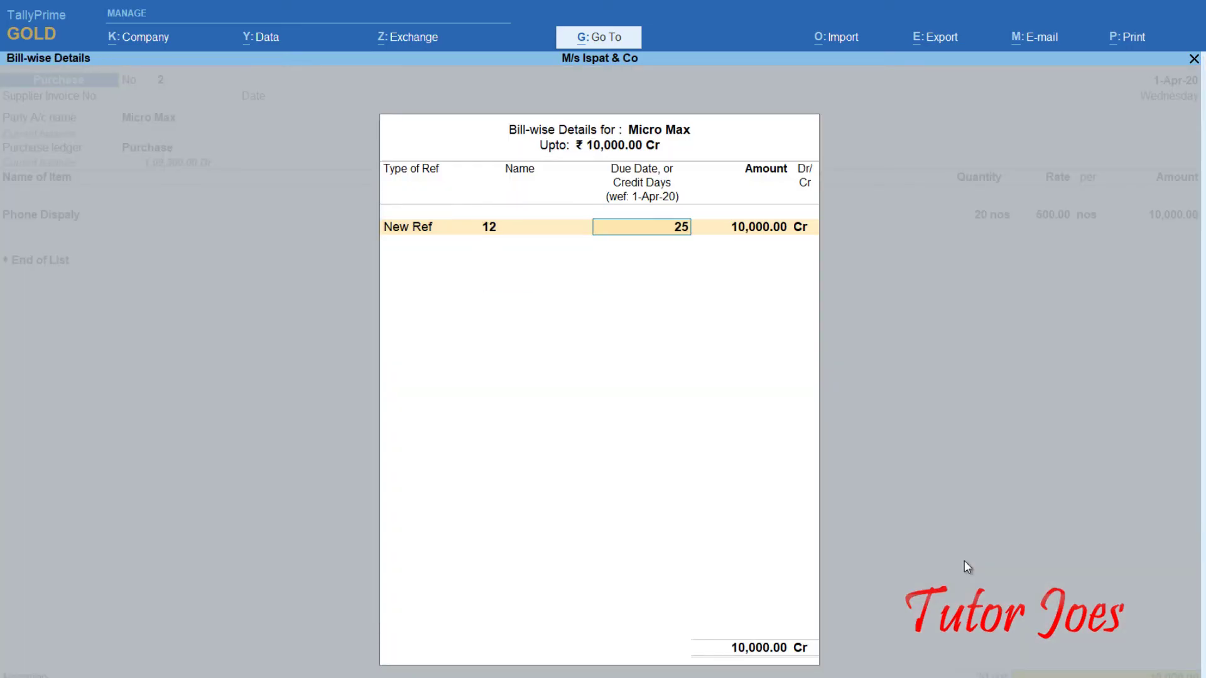
{"action": "key", "text": "Return"}
{"action": "key", "text": "Return"}
{"action": "key", "text": "Return"}
{"action": "key", "text": "Return"}
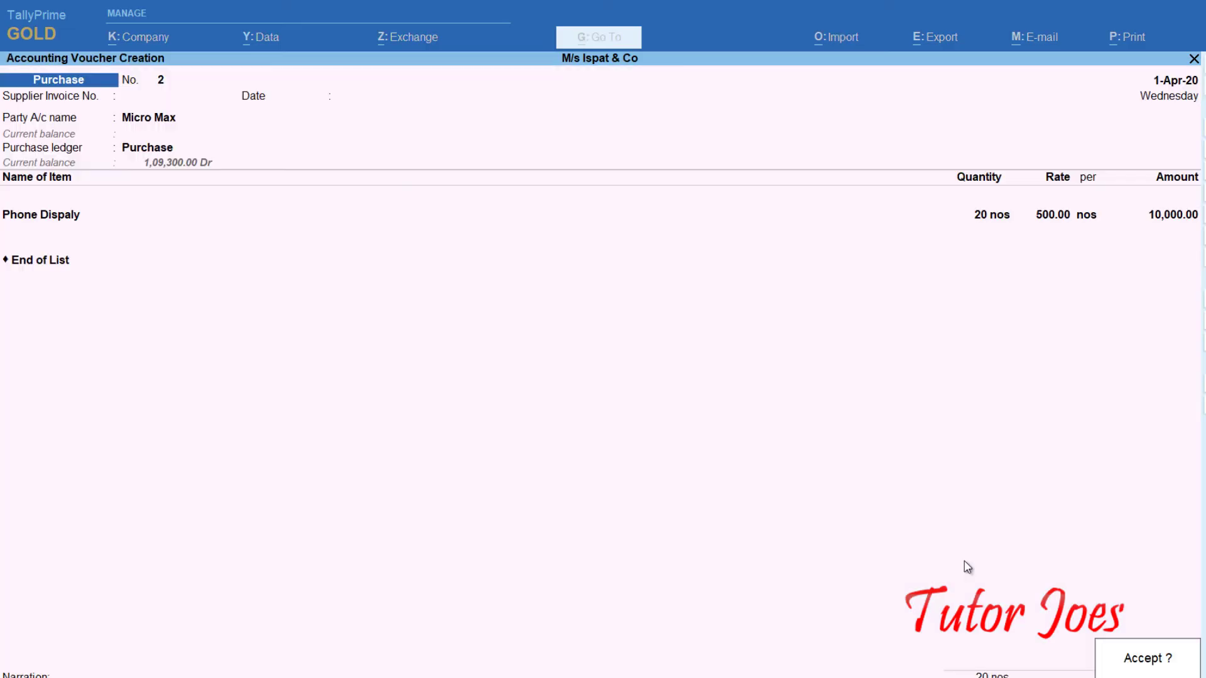
{"action": "key", "text": "Return"}
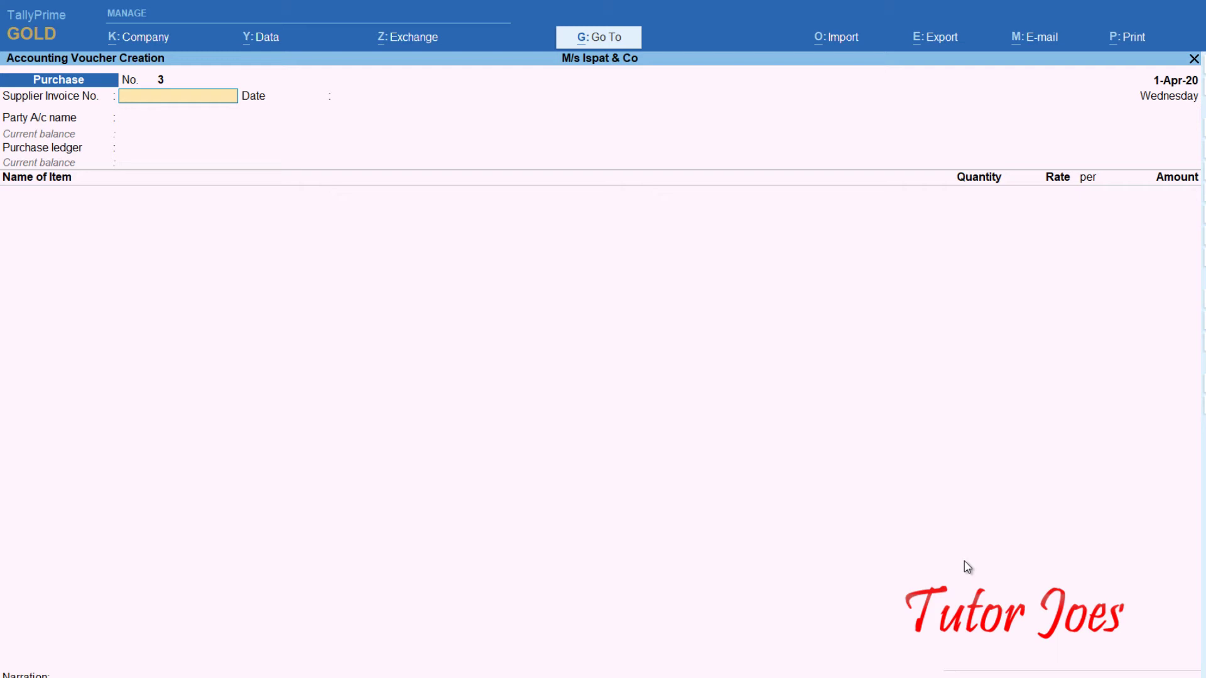
Start a sales voucher and create the credit customer's ledger under Sundry Debtors with bill-by-bill balances as its party
{"action": "key", "text": "F8"}
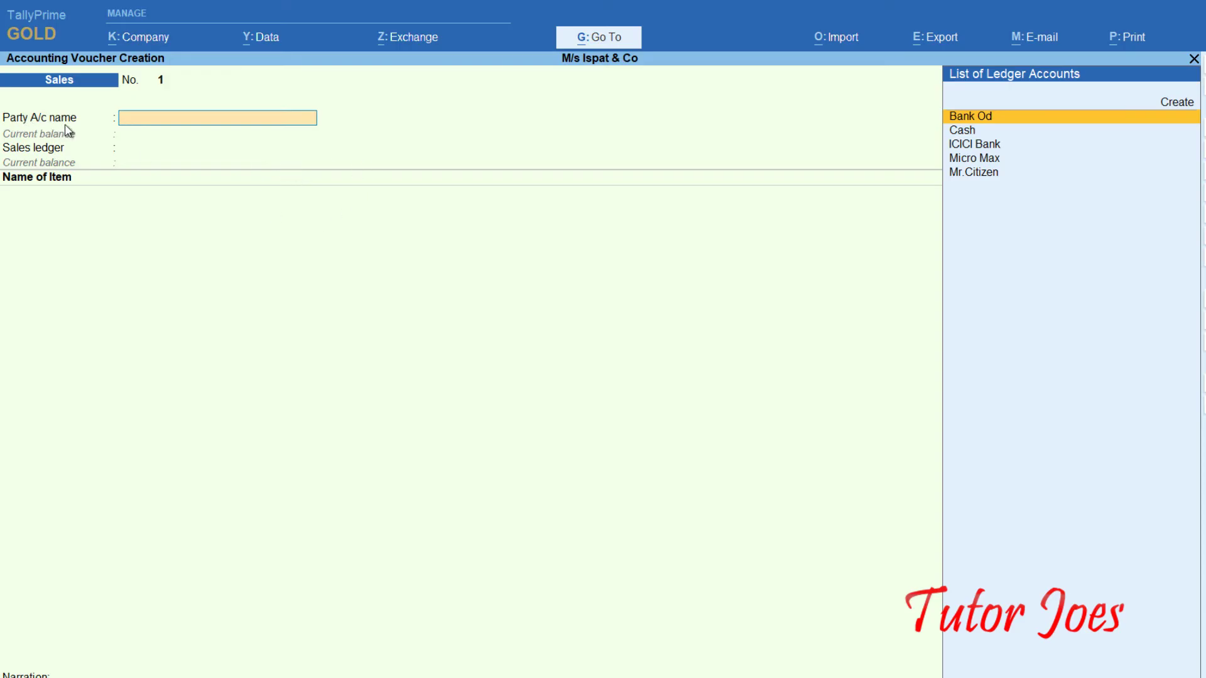
{"action": "key", "text": "alt+c"}
{"action": "type", "text": "Mr.Benn"}
{"action": "key", "text": "Return"}
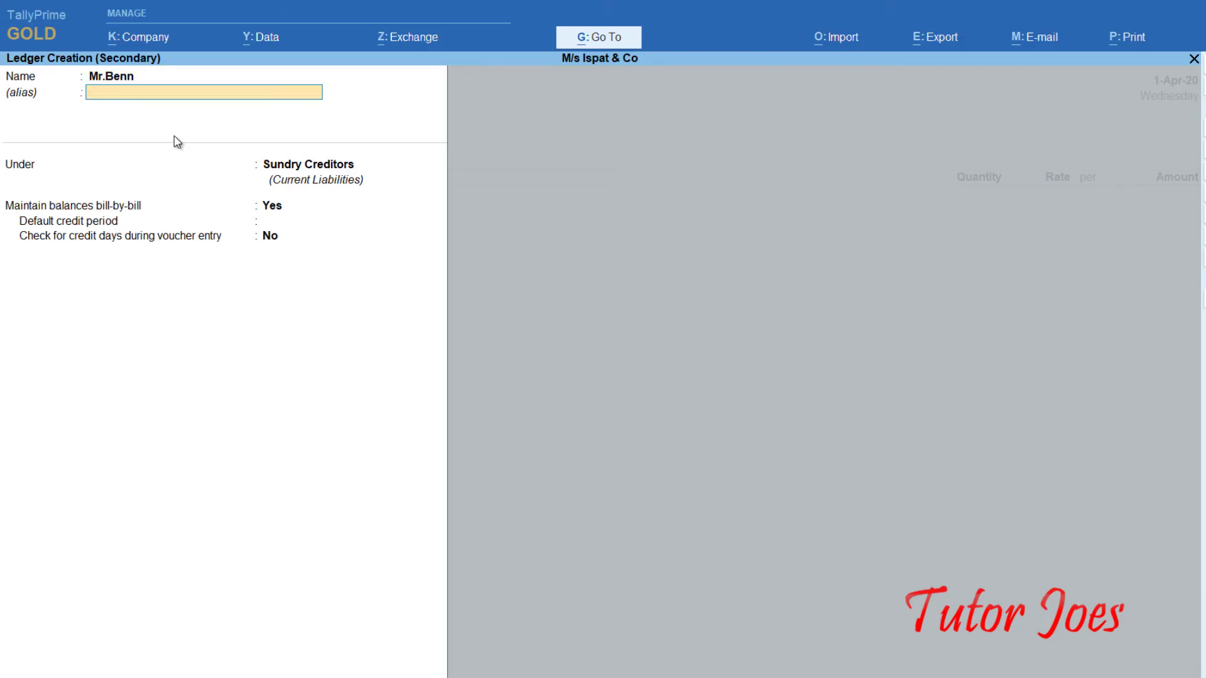
{"action": "key", "text": "Return"}
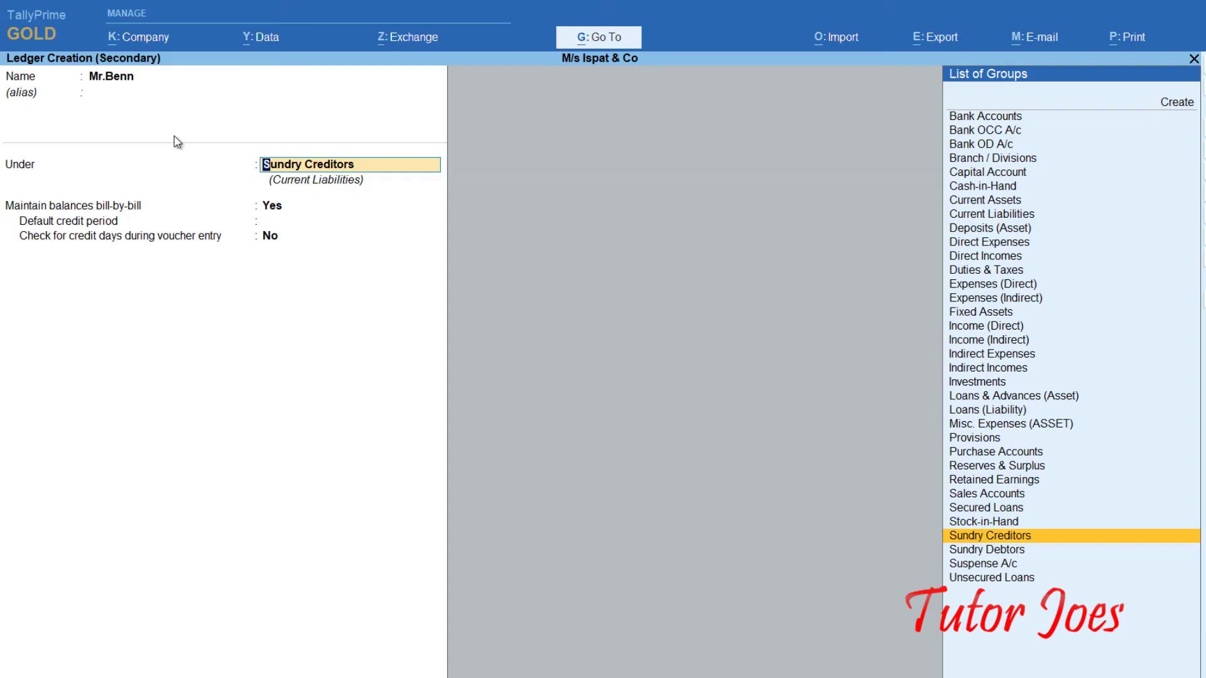
{"action": "key", "text": "Down"}
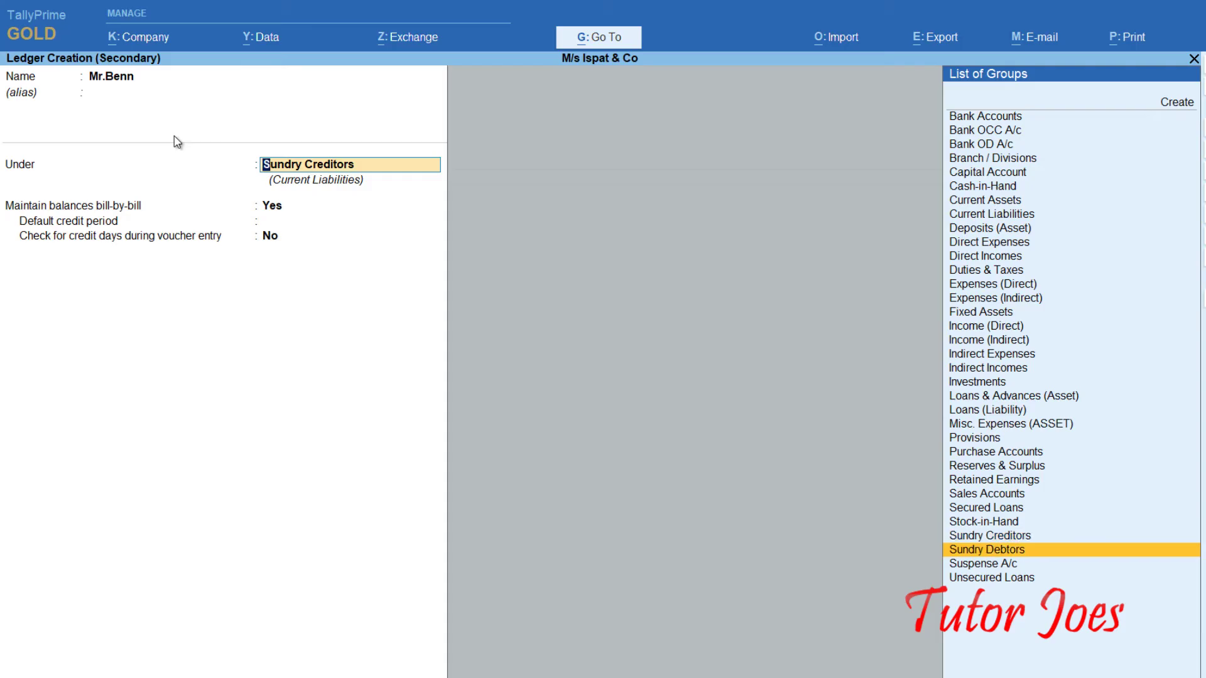
{"action": "key", "text": "Return"}
{"action": "key", "text": "Return"}
{"action": "key", "text": "Return"}
{"action": "key", "text": "Return"}
{"action": "key", "text": "Return"}
Leave the sales voucher's dispatch details blank and accept the customer's default party details
{"action": "key", "text": "Return"}
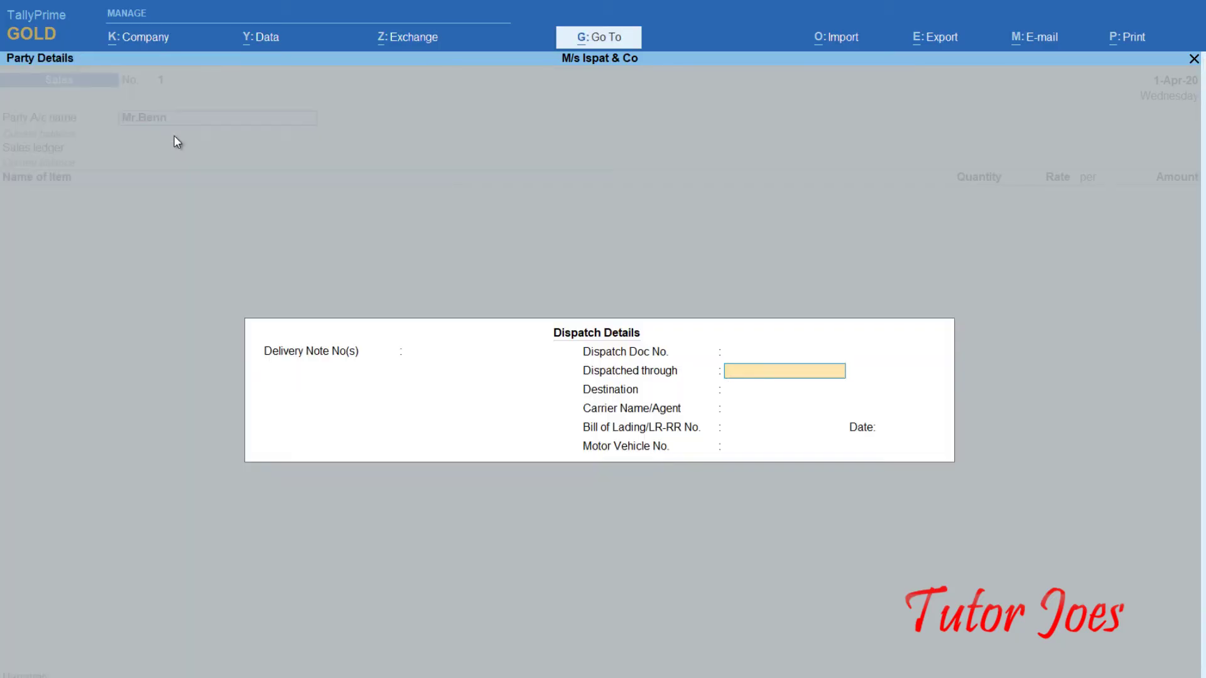
{"action": "key", "text": "Return"}
{"action": "key", "text": "Return"}
{"action": "key", "text": "Return"}
{"action": "key", "text": "Return"}
{"action": "key", "text": "Return"}
{"action": "key", "text": "Return"}
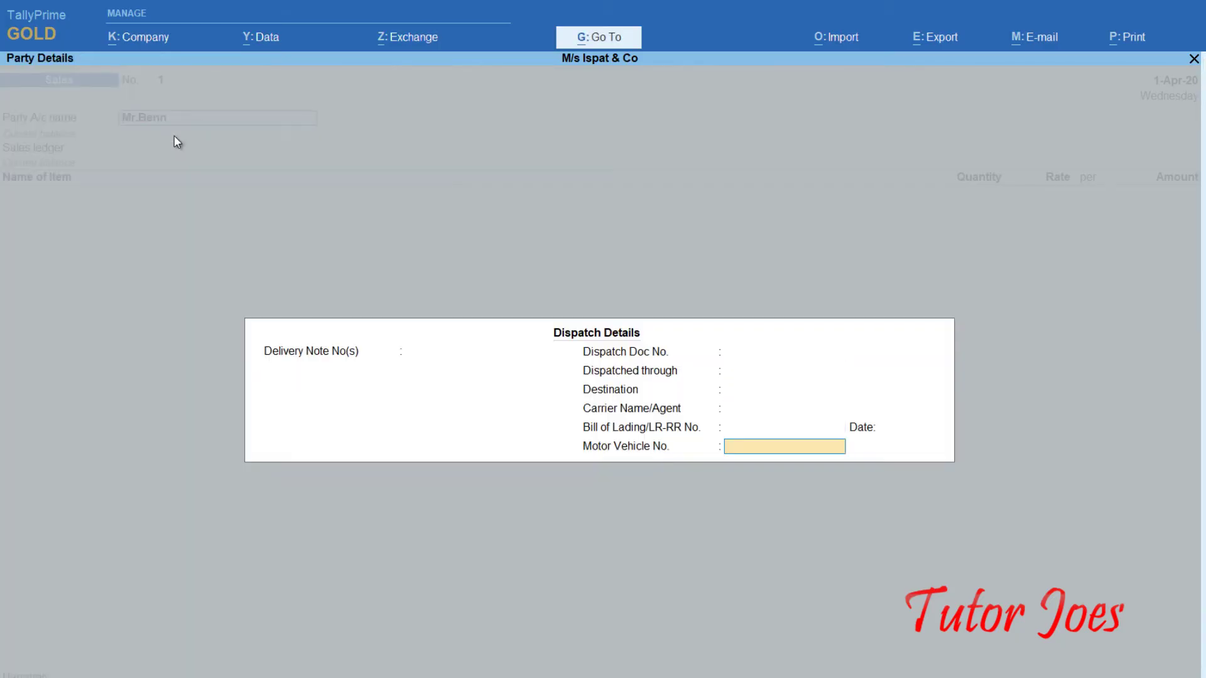
{"action": "key", "text": "Return"}
{"action": "key", "text": "Return"}
{"action": "key", "text": "Return"}
{"action": "key", "text": "Return"}
{"action": "key", "text": "Return"}
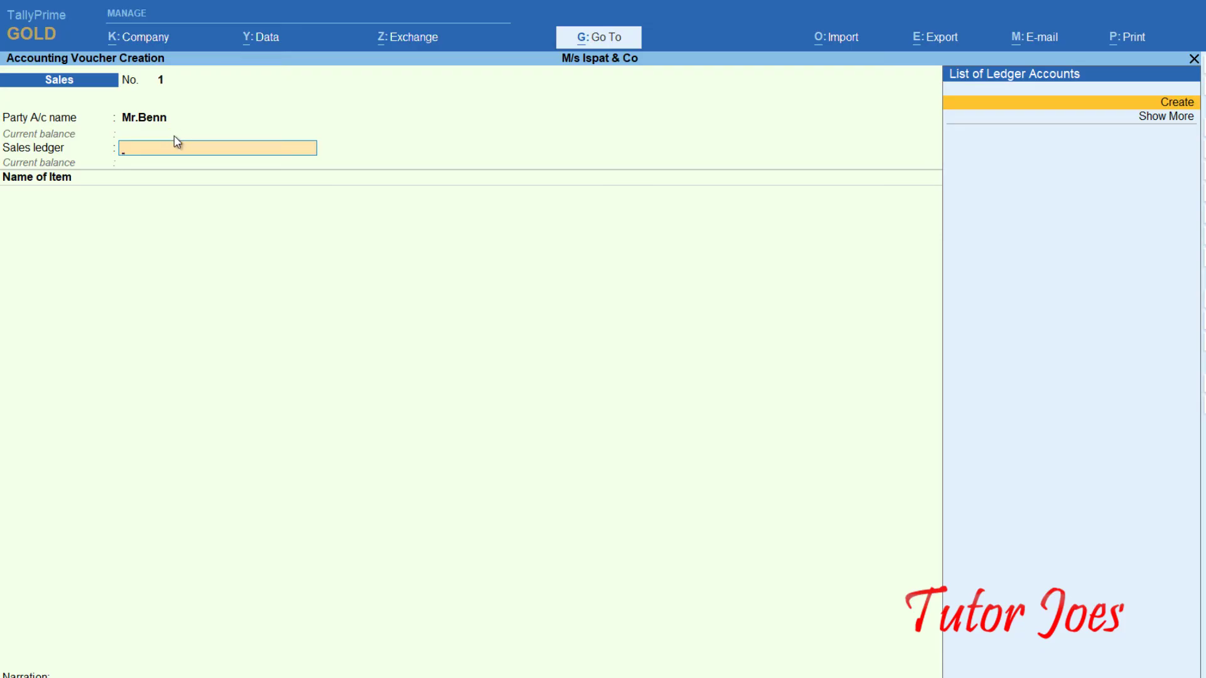
Create a Sales ledger under Sales Accounts and use it as the voucher's sales ledger
{"action": "key", "text": "alt+c"}
{"action": "type", "text": "Sales"}
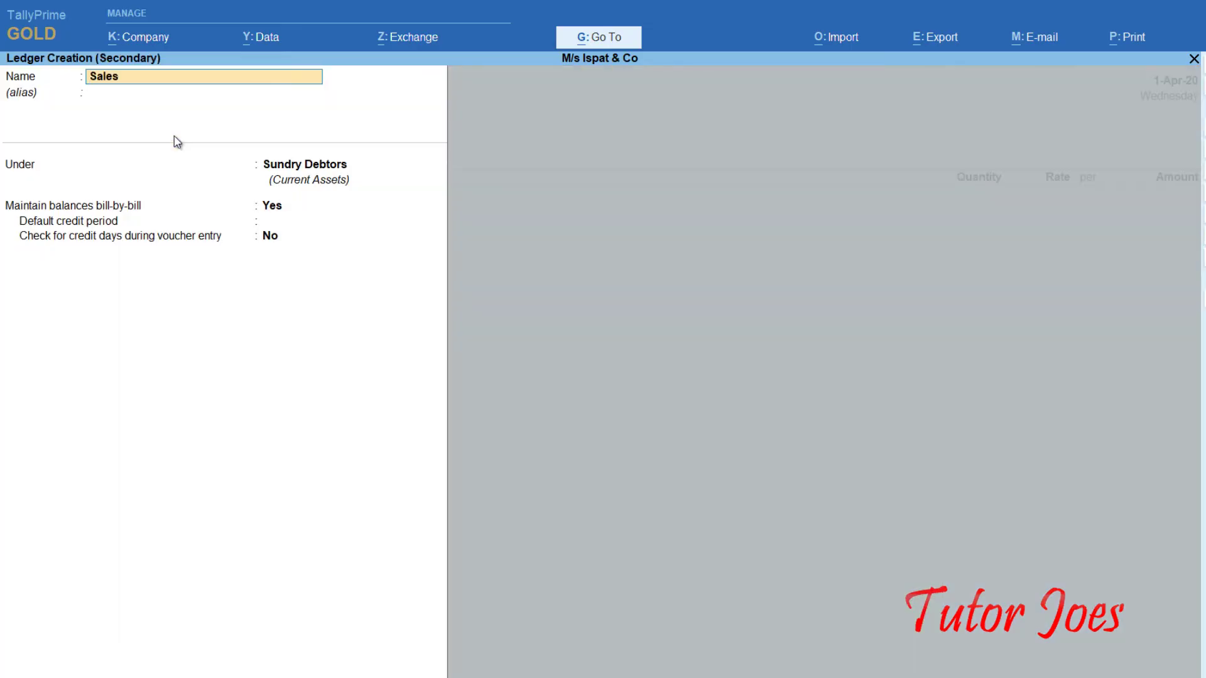
{"action": "key", "text": "Return"}
{"action": "key", "text": "Return"}
{"action": "type", "text": "Sa"}
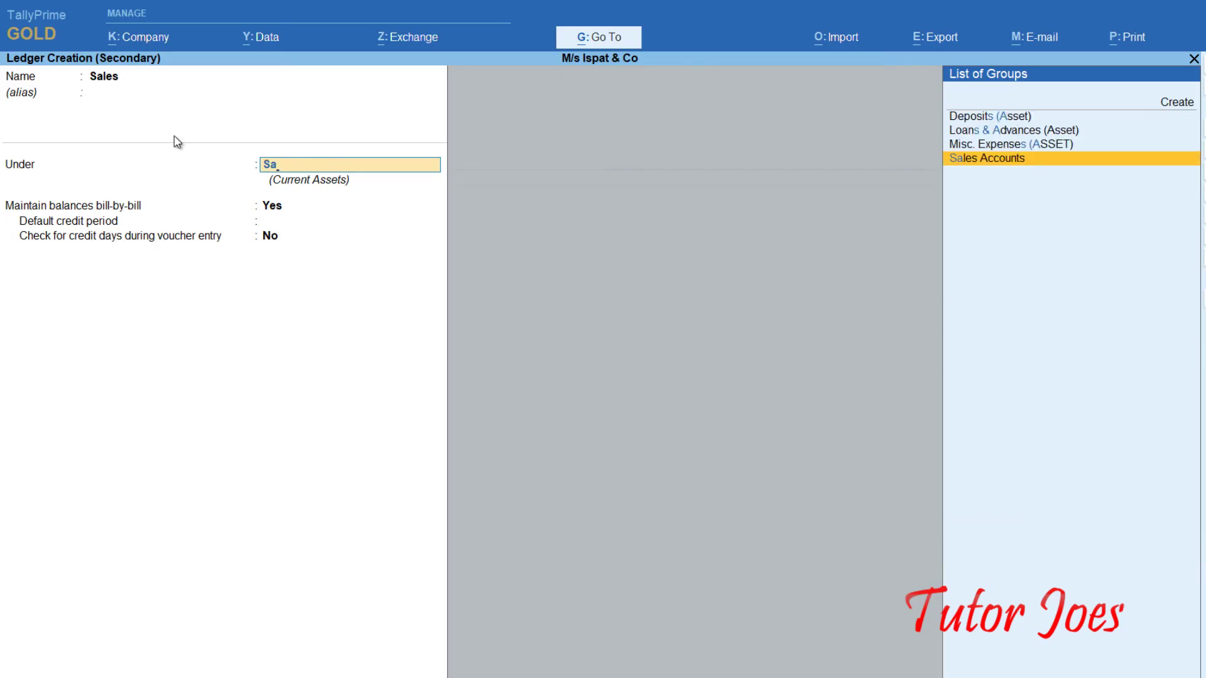
{"action": "key", "text": "Return"}
{"action": "key", "text": "Return"}
{"action": "key", "text": "Return"}
{"action": "key", "text": "Return"}
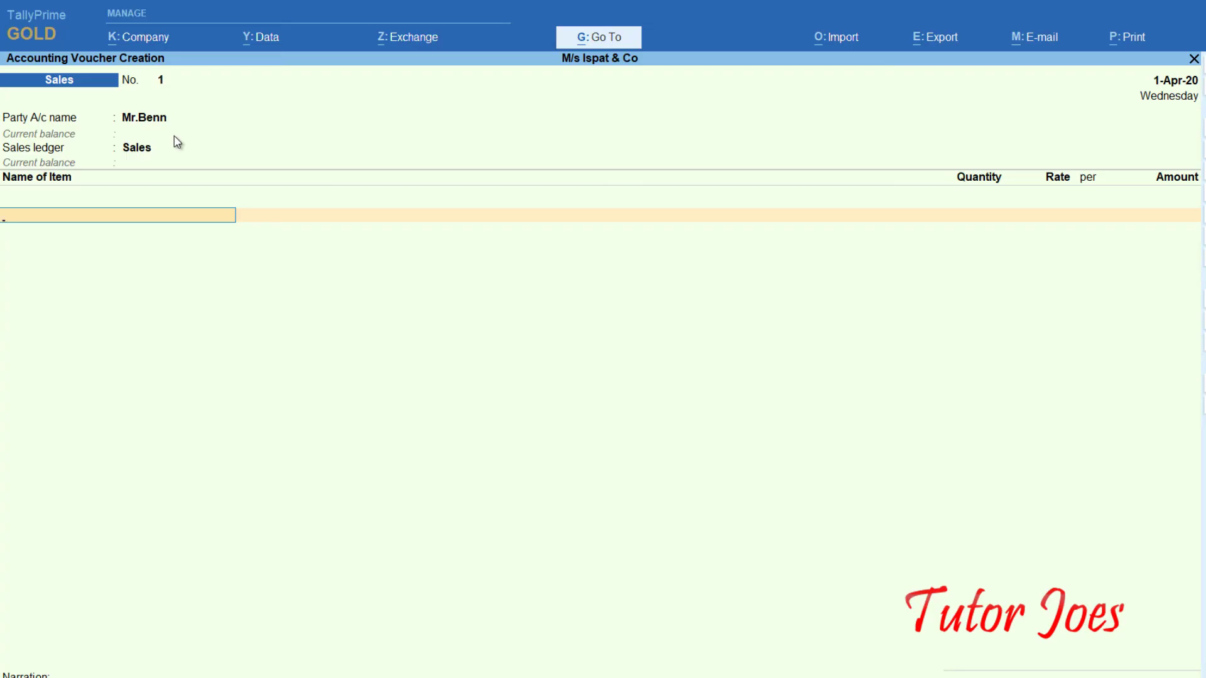
Enter Sony Tv as the first sold item with 10 nos at a rate of 7500 per nos
{"action": "type", "text": "S"}
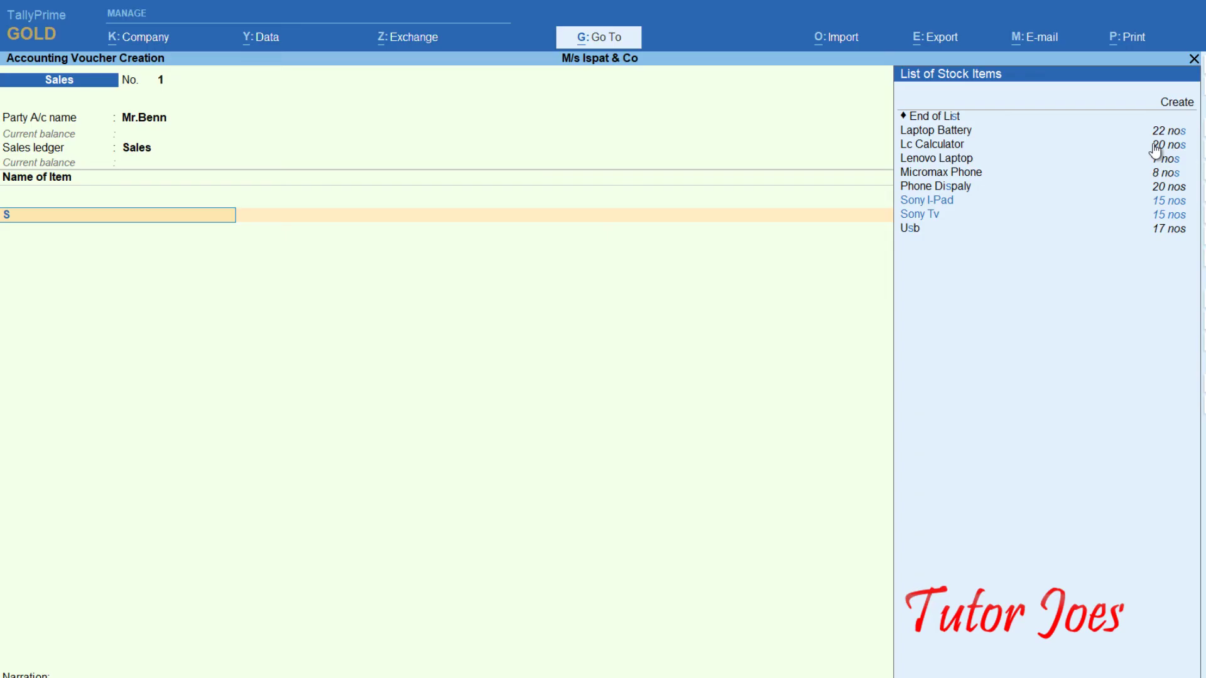
{"action": "key", "text": "Down"}
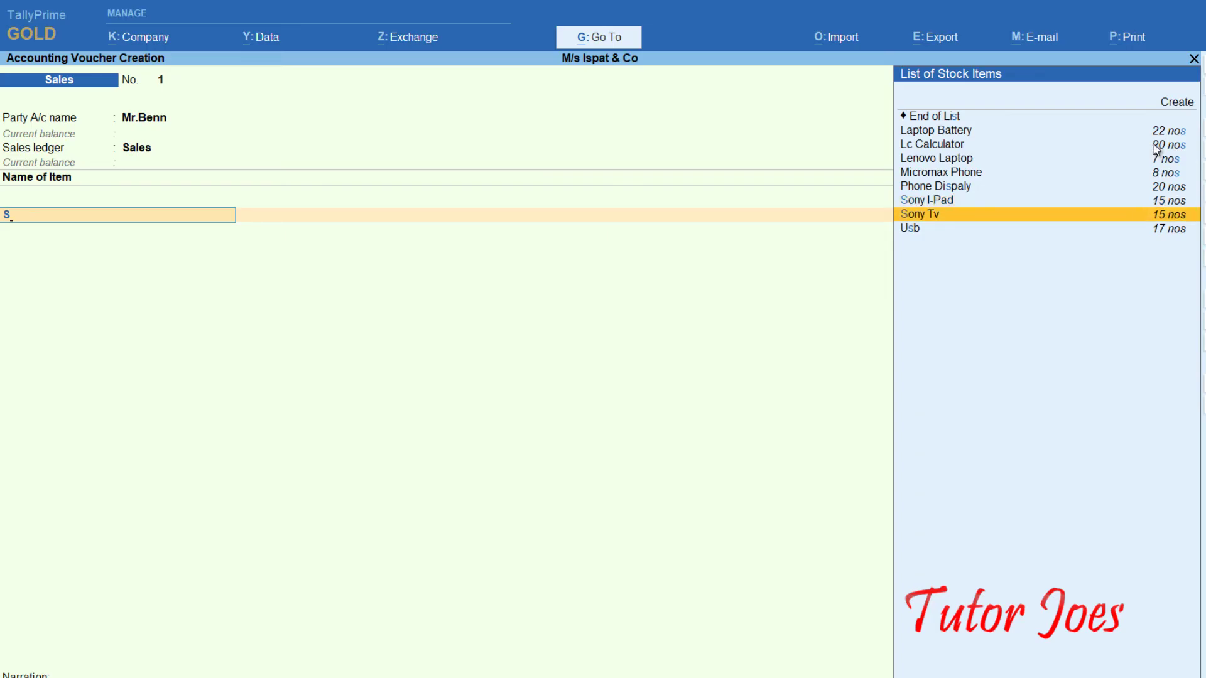
{"action": "key", "text": "Return"}
{"action": "type", "text": "10"}
{"action": "key", "text": "Return"}
{"action": "type", "text": "7500"}
{"action": "key", "text": "Return"}
{"action": "key", "text": "Return"}
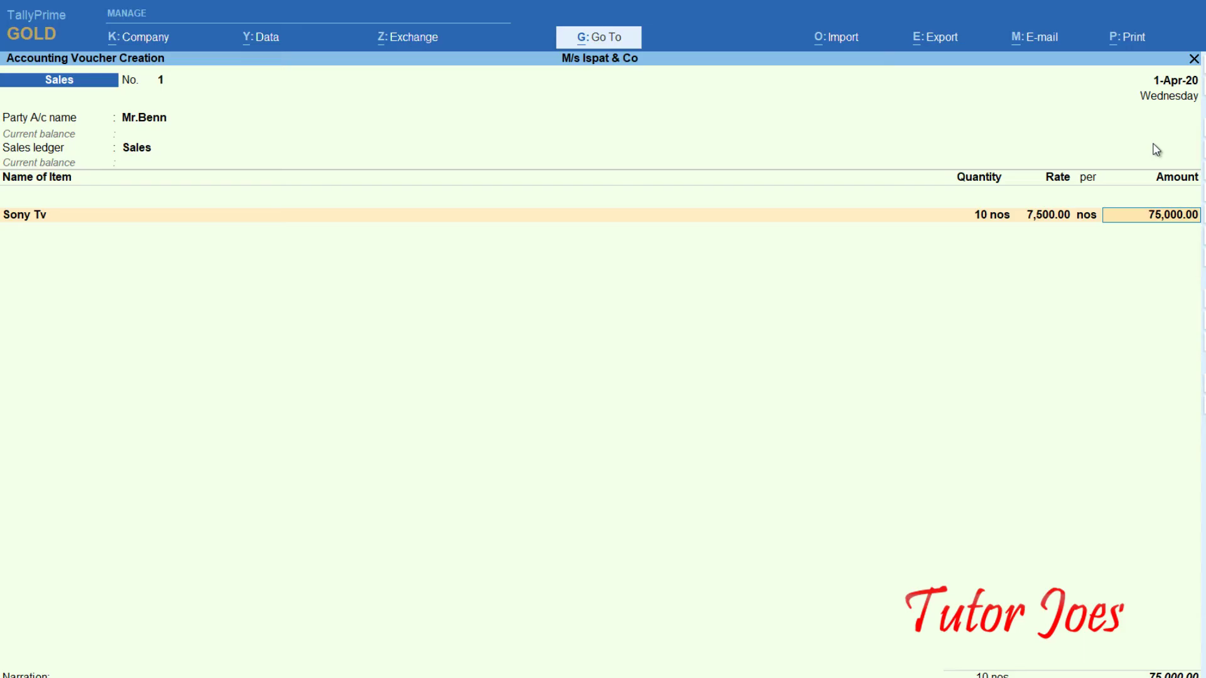
{"action": "key", "text": "Return"}
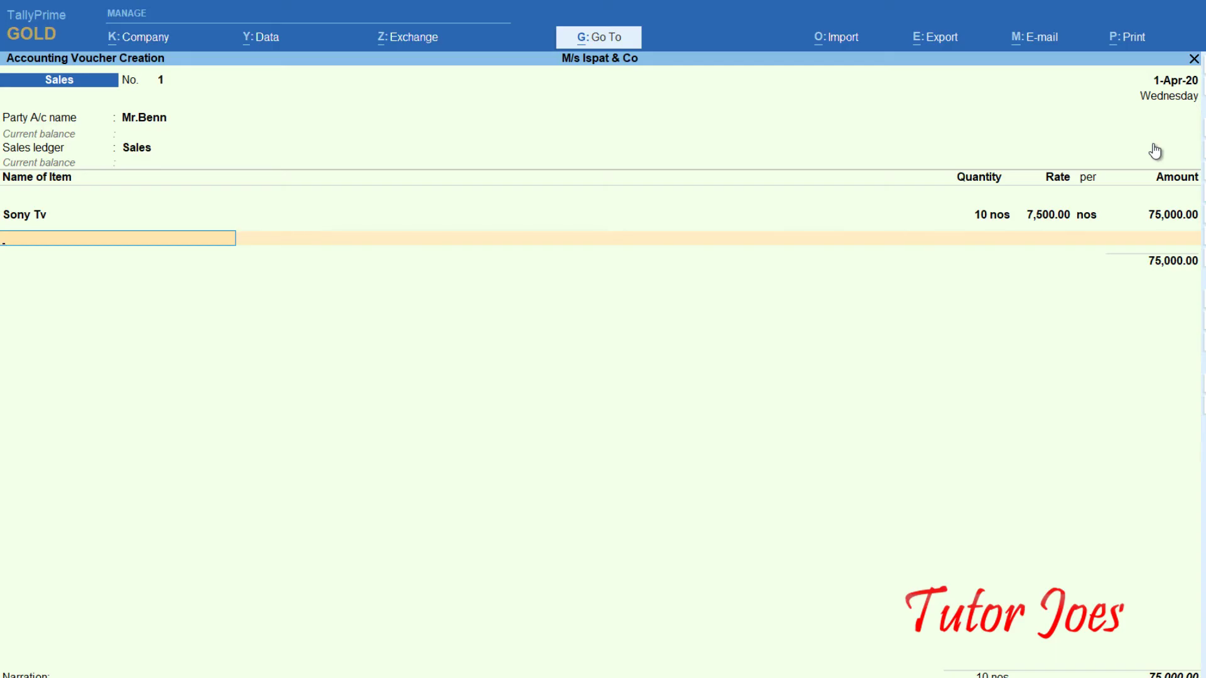
Add Lenovo Laptop as the second sold item with 4 nos at a rate of 15000 per nos
{"action": "type", "text": "Len"}
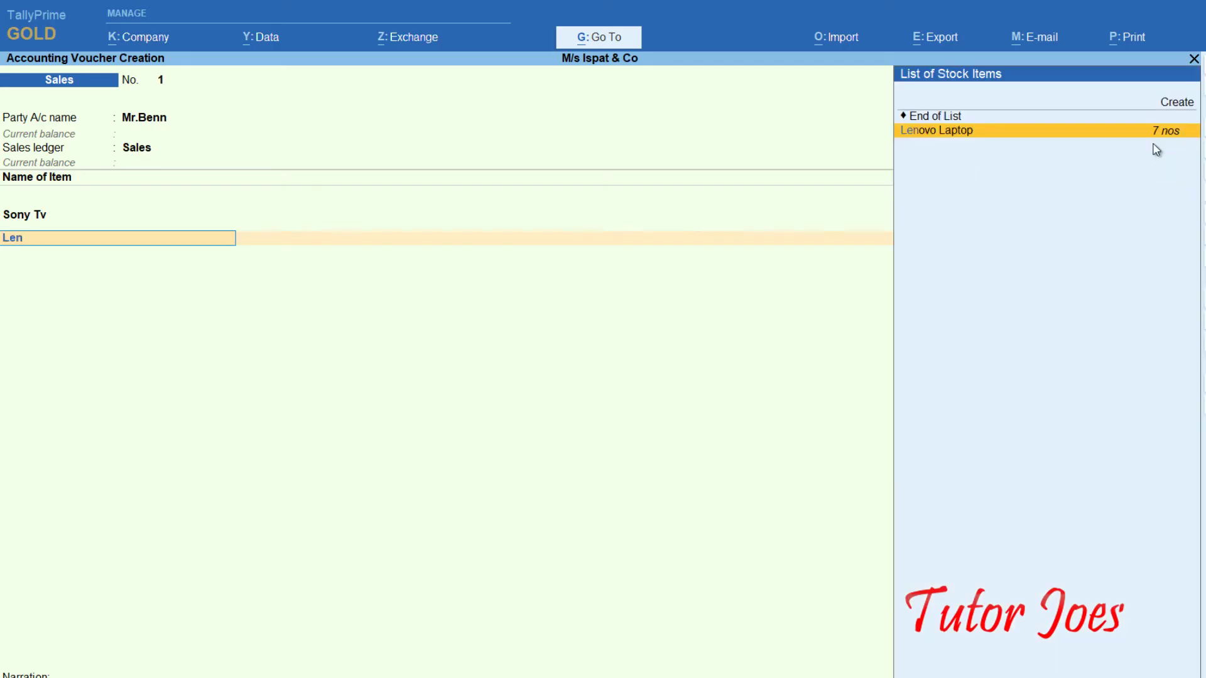
{"action": "key", "text": "Return"}
{"action": "type", "text": "4"}
{"action": "key", "text": "Return"}
{"action": "type", "text": "15,000"}
{"action": "key", "text": "Return"}
{"action": "key", "text": "Return"}
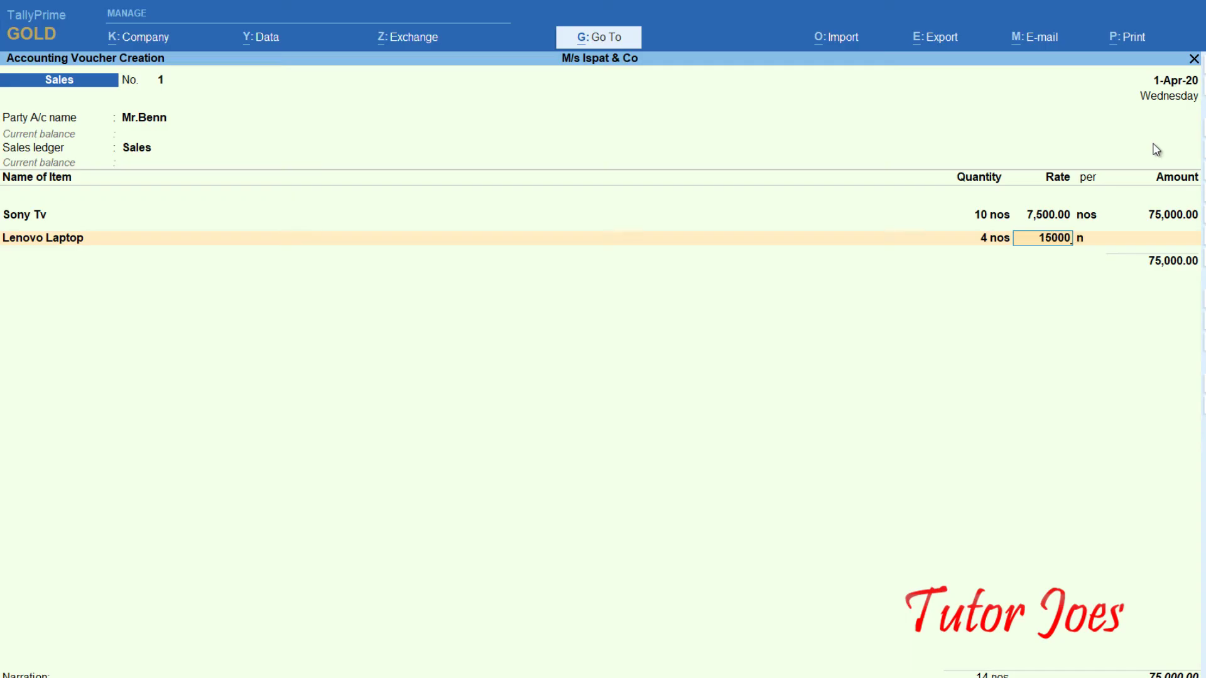
{"action": "key", "text": "Return"}
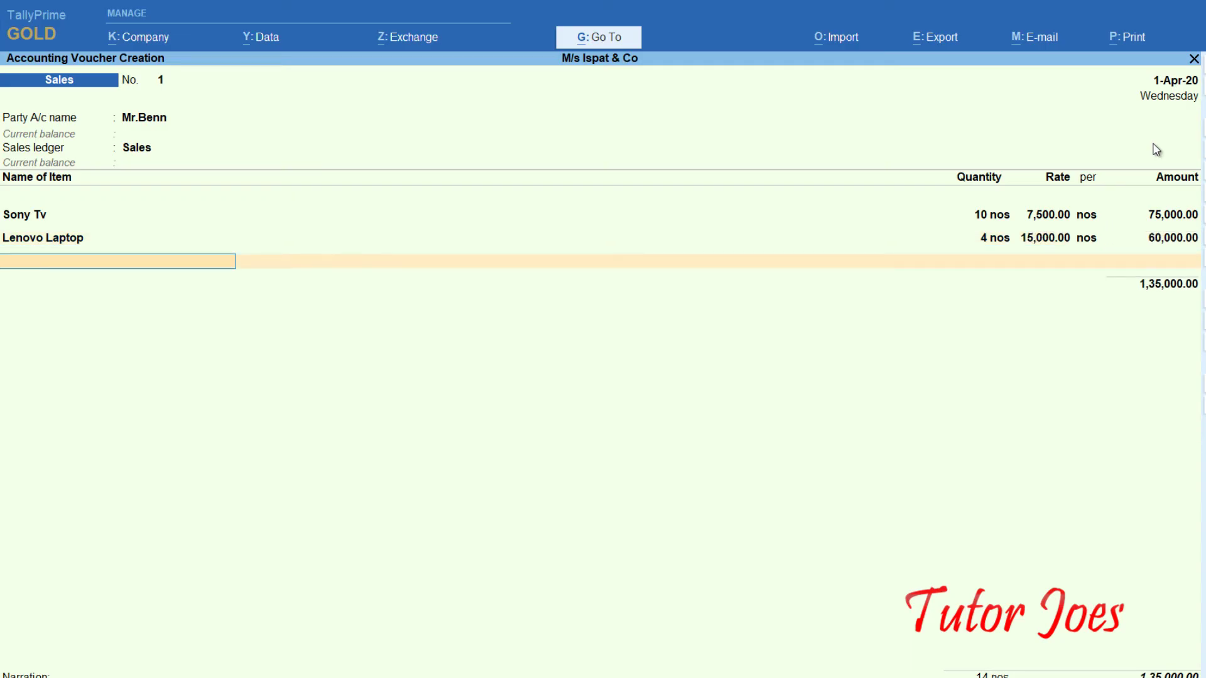
End the sales item list and choose New Ref as the bill's adjustment method
{"action": "key", "text": "Return"}
{"action": "key", "text": "Return"}
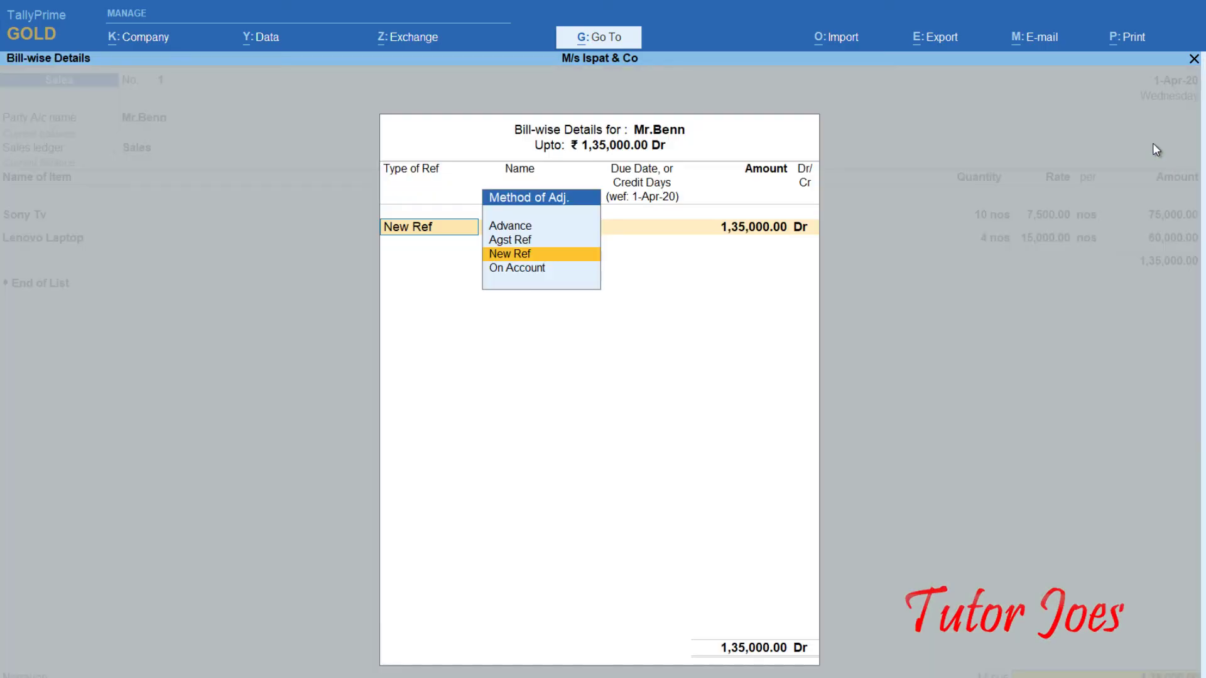
{"action": "key", "text": "Return"}
{"action": "key", "text": "Return"}
{"action": "type", "text": "34"}
{"action": "key", "text": "Return"}
{"action": "type", "text": "15"}
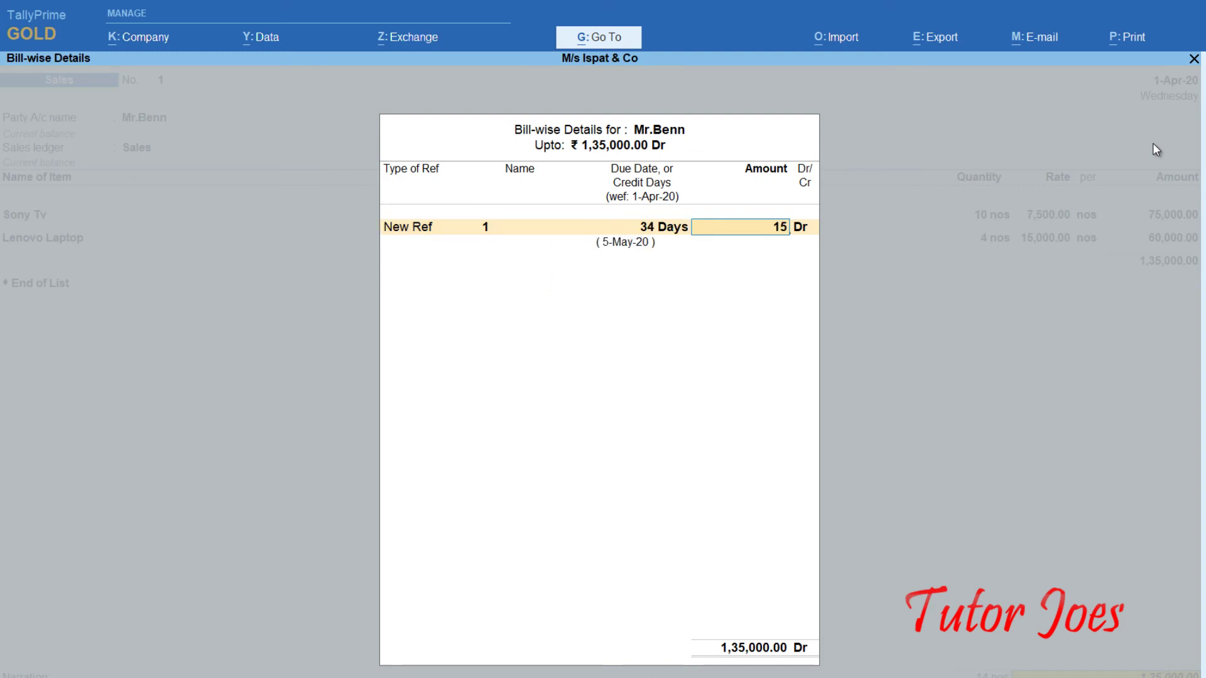
{"action": "key", "text": "BackSpace"}
{"action": "key", "text": "BackSpace"}
{"action": "key", "text": "BackSpace"}
{"action": "key", "text": "BackSpace"}
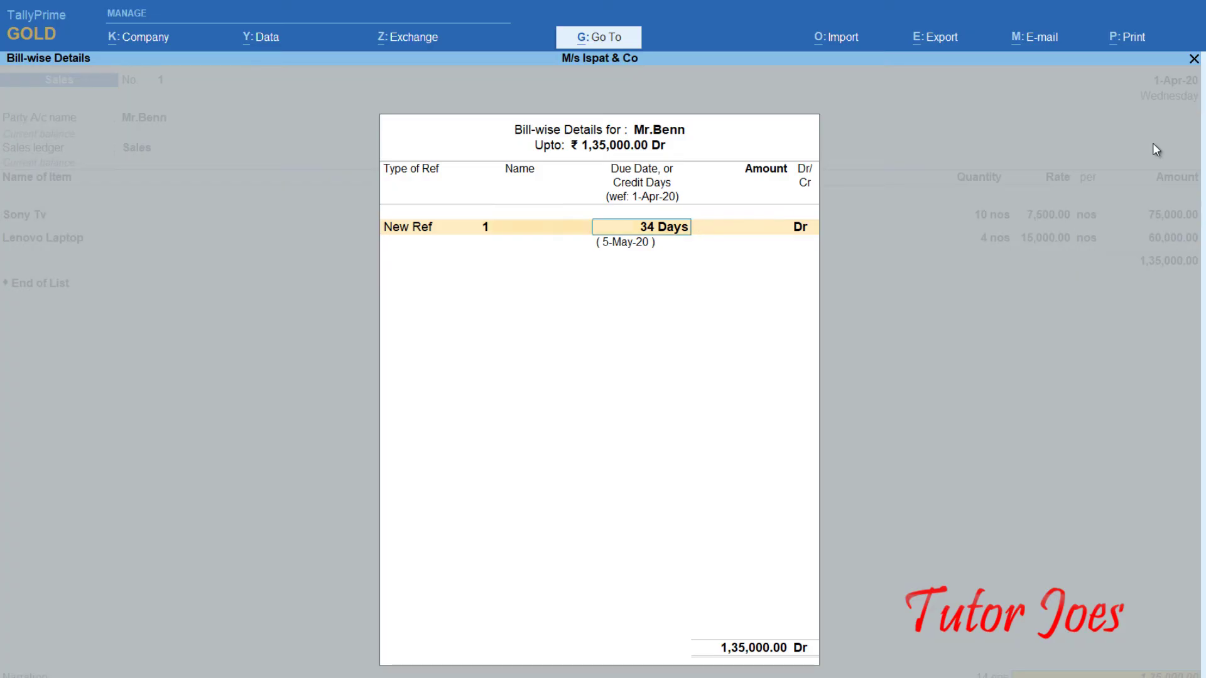
Set the customer's bill reference to 34 with 15 credit days, and accept the sales voucher
{"action": "type", "text": "34"}
{"action": "key", "text": "Return"}
{"action": "type", "text": "15"}
{"action": "key", "text": "Return"}
{"action": "key", "text": "Return"}
{"action": "key", "text": "Return"}
{"action": "key", "text": "Return"}
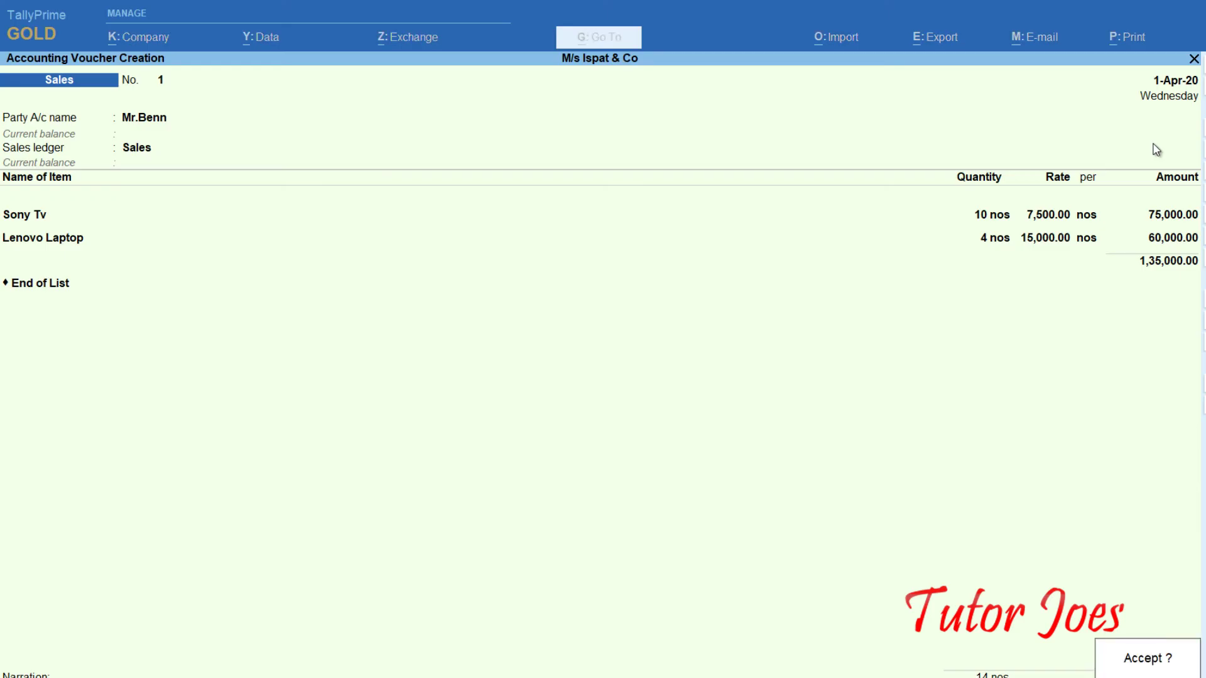
{"action": "key", "text": "Return"}
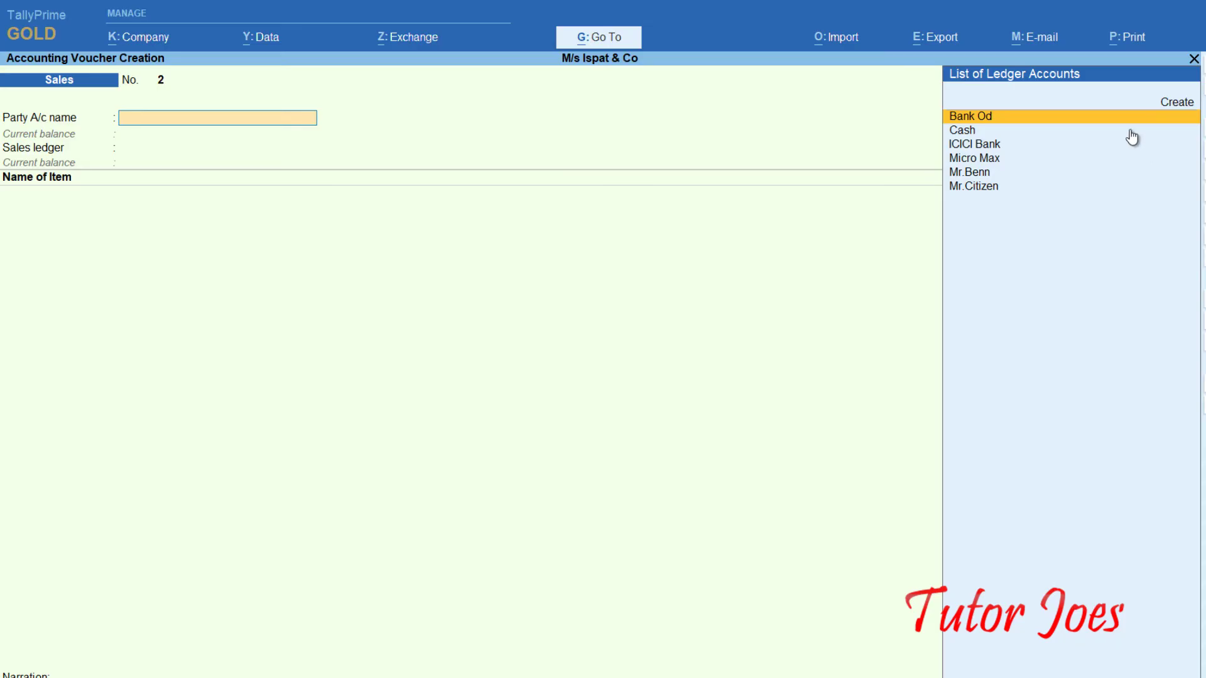
Switch to inventory.docx in Word and review the recorded purchases and sale and the goods return that follows them
{"action": "key", "text": "alt+Tab"}
{"action": "scroll", "coordinate": [567, 519], "scroll_direction": "down", "scroll_amount": 5}
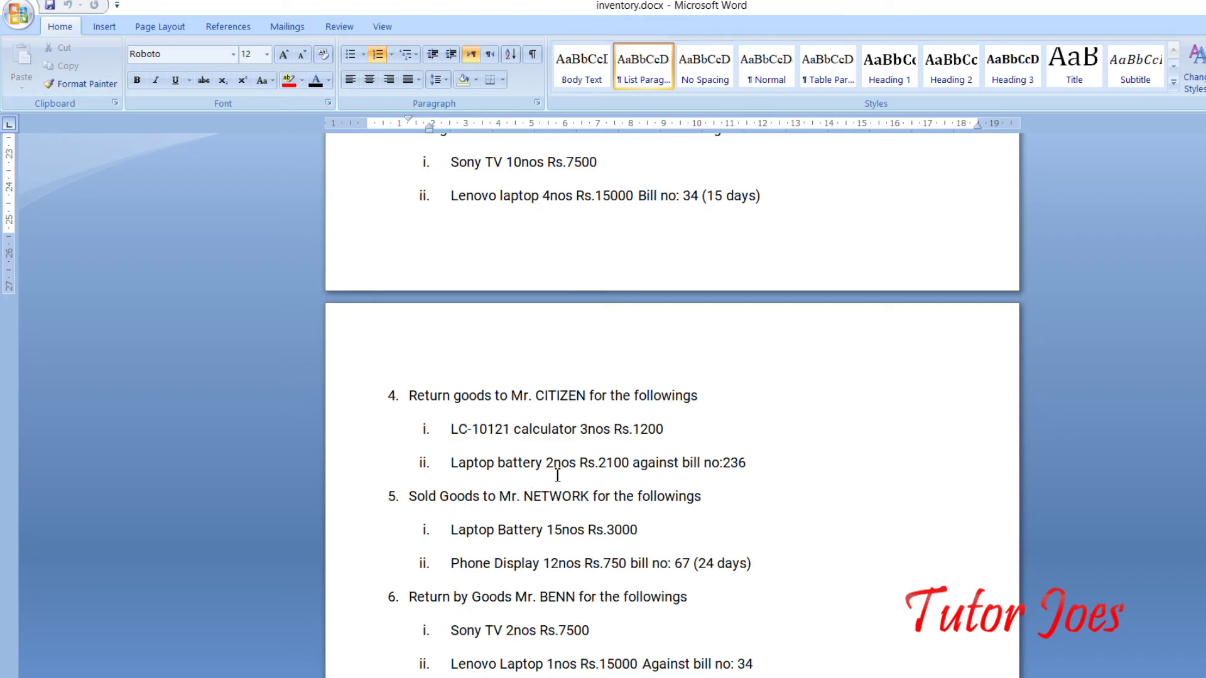
{"action": "scroll", "coordinate": [651, 510], "scroll_direction": "up", "scroll_amount": 1}
{"action": "scroll", "coordinate": [651, 510], "scroll_direction": "up", "scroll_amount": 6}
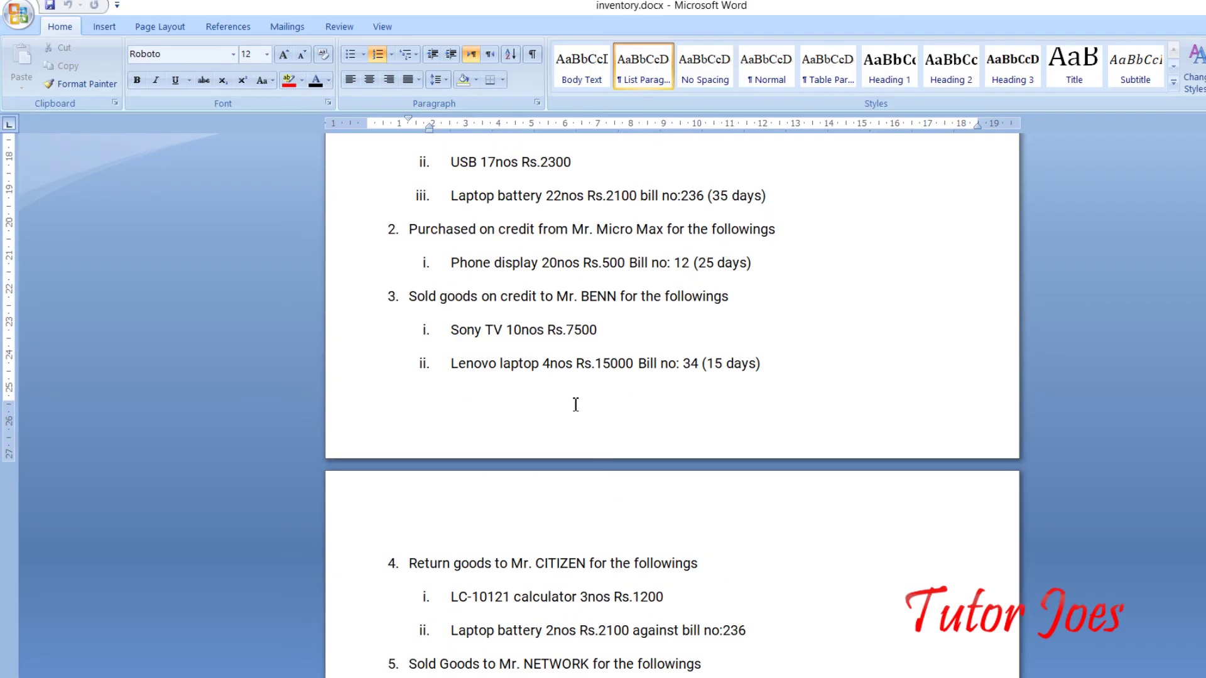
{"action": "left_click", "coordinate": [588, 254]}
{"action": "left_click", "coordinate": [546, 321]}
{"action": "scroll", "coordinate": [579, 553], "scroll_direction": "down", "scroll_amount": 5}
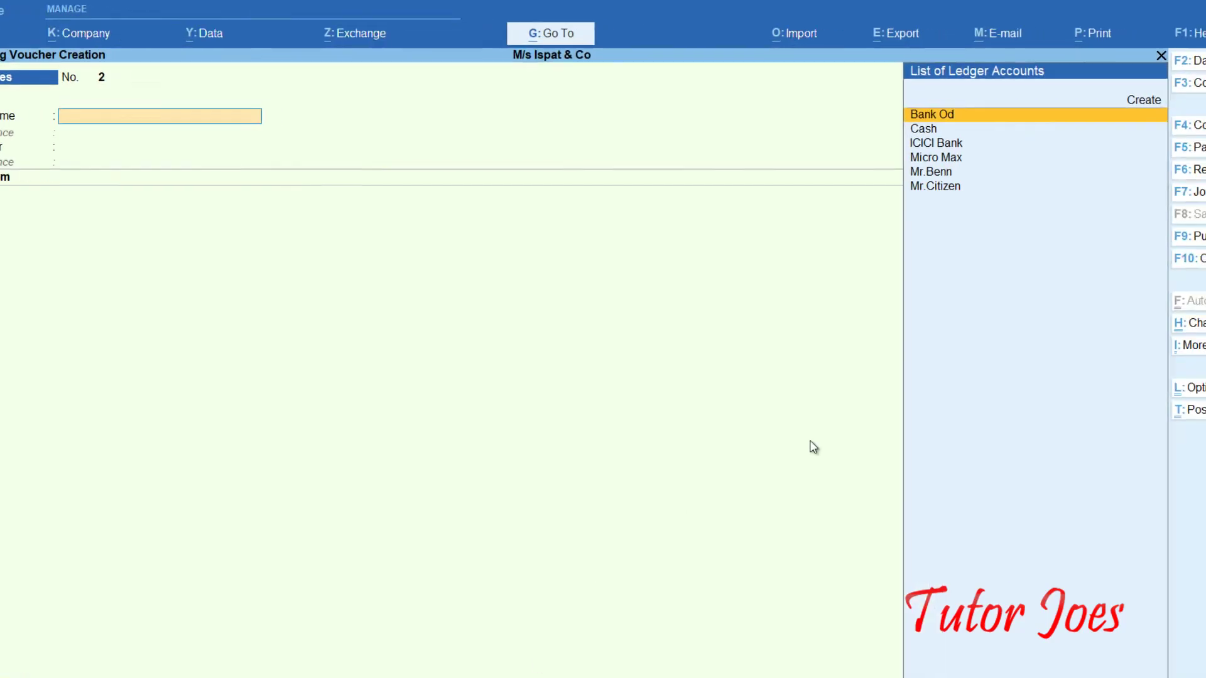
Switch back to TallyPrime, change the voucher type to Debit Note, and choose the first purchase's supplier as the party
{"action": "left_click", "coordinate": [1196, 258]}
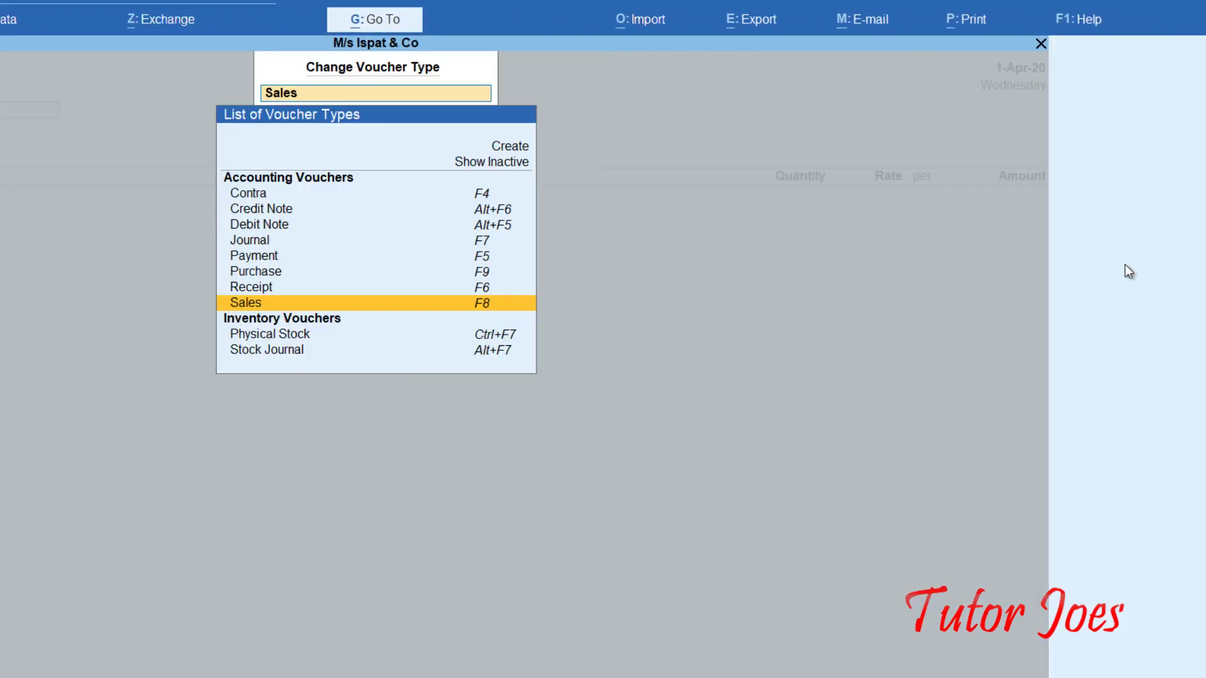
{"action": "left_click", "coordinate": [254, 226]}
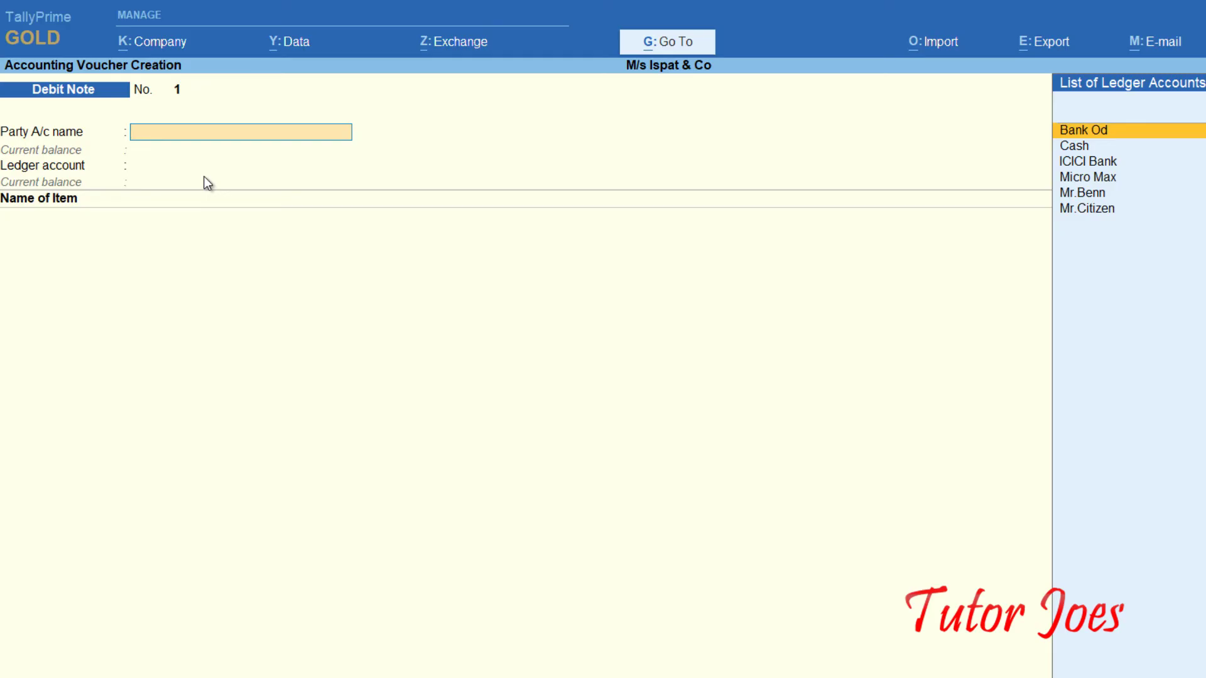
{"action": "key", "text": "Down"}
{"action": "key", "text": "Down"}
{"action": "key", "text": "Down"}
{"action": "key", "text": "Down"}
{"action": "key", "text": "Down"}
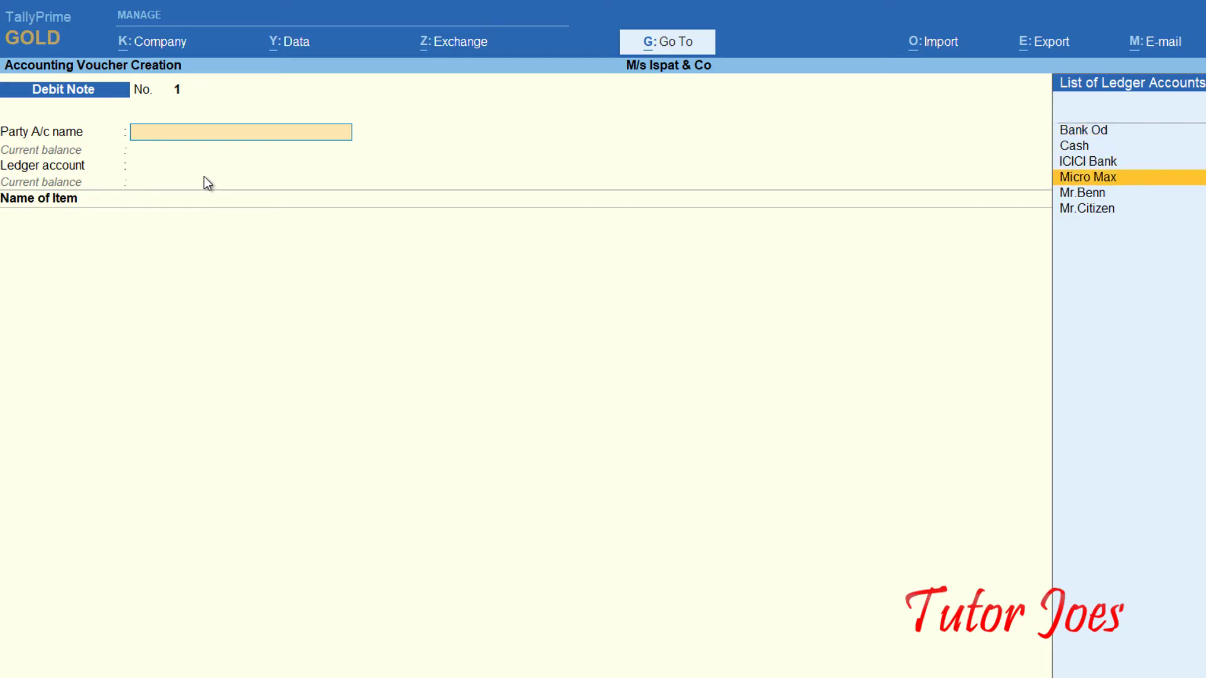
{"action": "key", "text": "Return"}
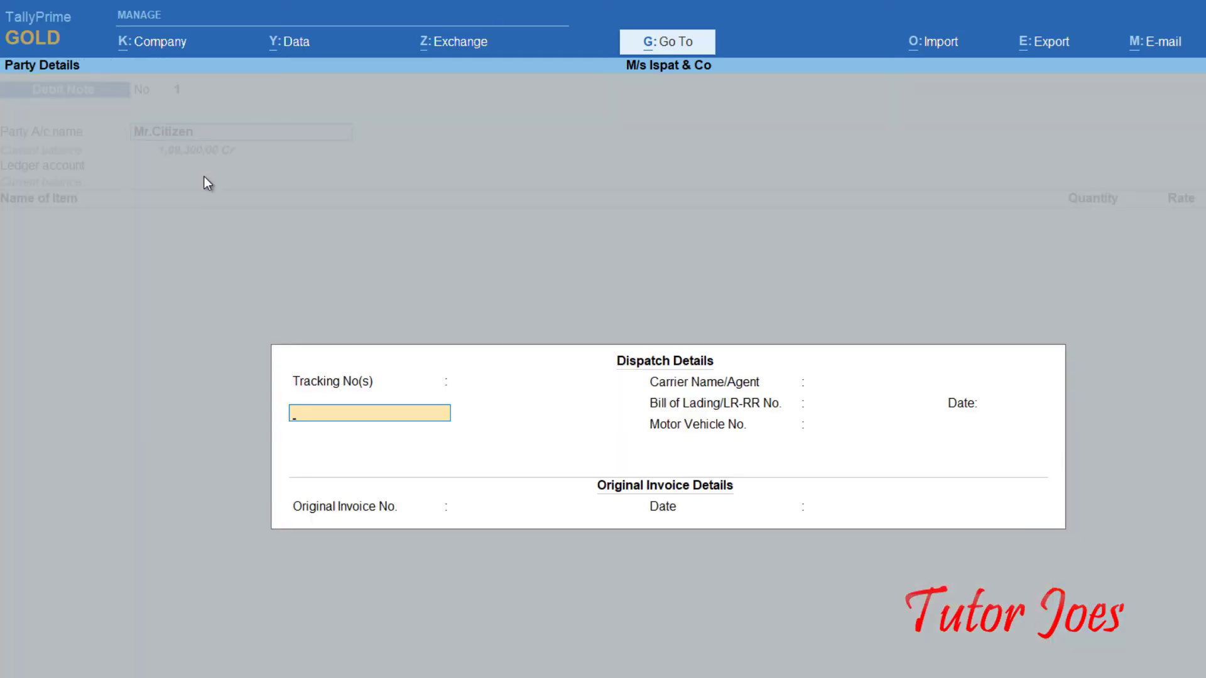
Leave the debit note's dispatch and original invoice details blank and accept the supplier's default party details
{"action": "key", "text": "Return"}
{"action": "key", "text": "Return"}
{"action": "key", "text": "Return"}
{"action": "key", "text": "Return"}
{"action": "key", "text": "Return"}
{"action": "key", "text": "Return"}
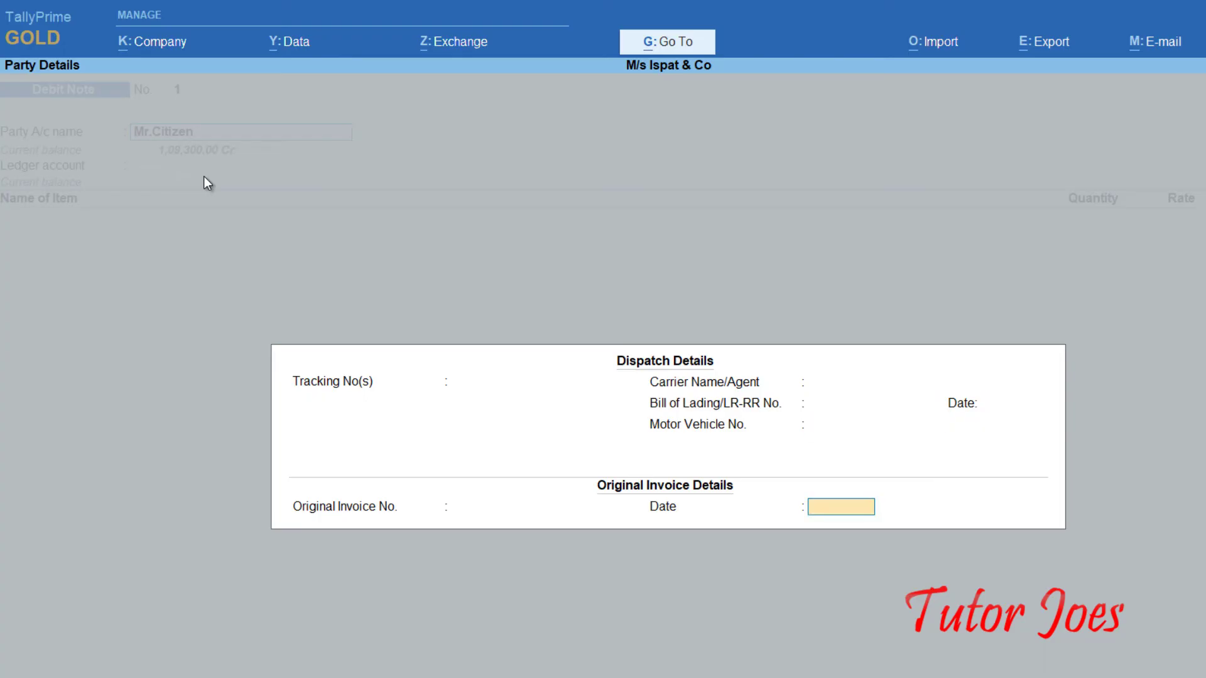
{"action": "key", "text": "Return"}
{"action": "key", "text": "Return"}
{"action": "key", "text": "Return"}
{"action": "key", "text": "Return"}
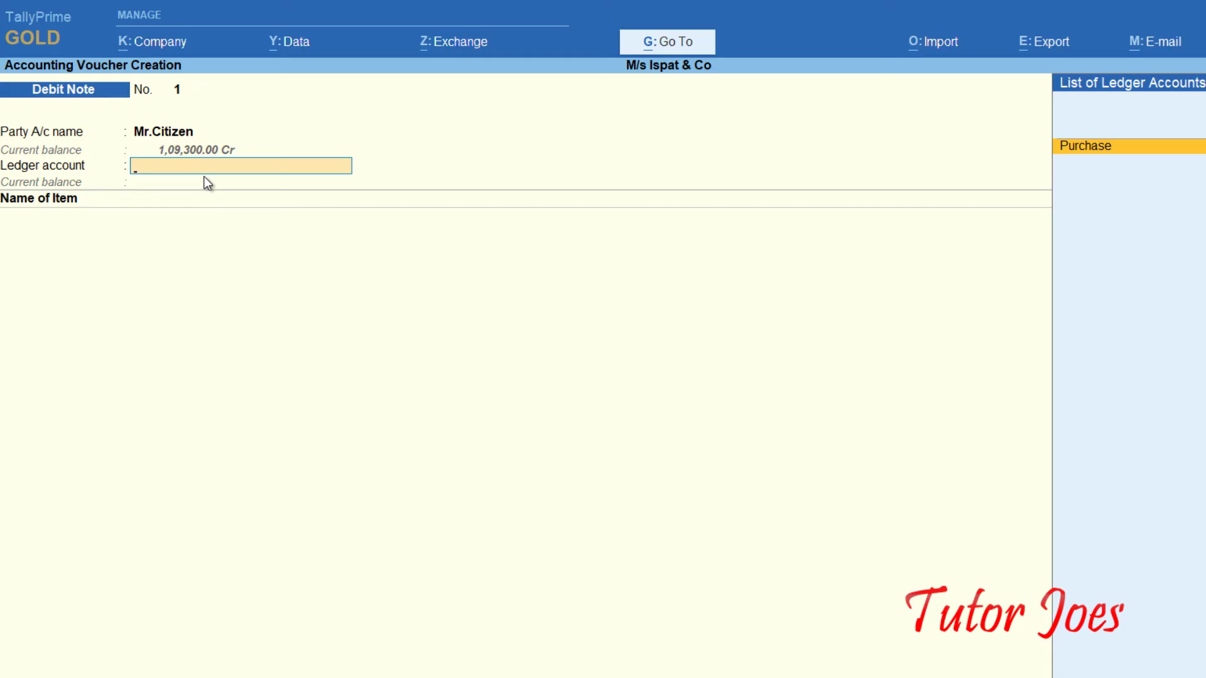
Create a Purchase Return ledger under Purchase Accounts and use it as the debit note's ledger account
{"action": "key", "text": "alt+c"}
{"action": "type", "text": "Purchase"}
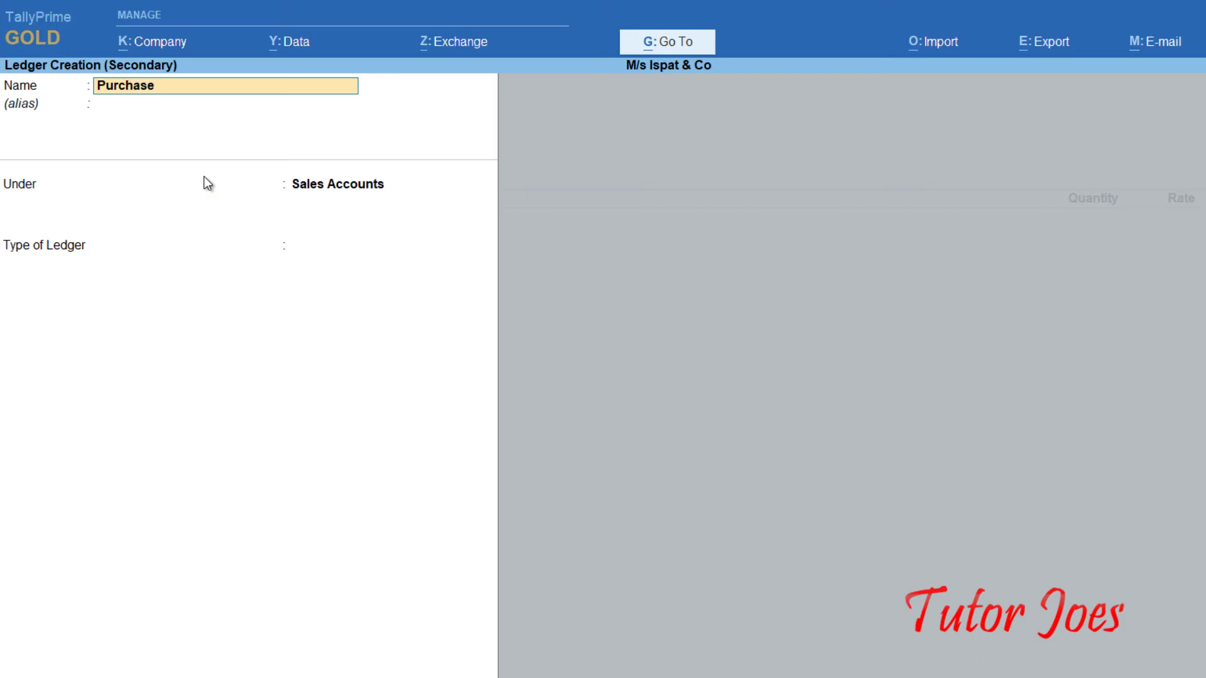
{"action": "type", "text": " Return"}
{"action": "key", "text": "Return"}
{"action": "key", "text": "Return"}
{"action": "type", "text": "Pu"}
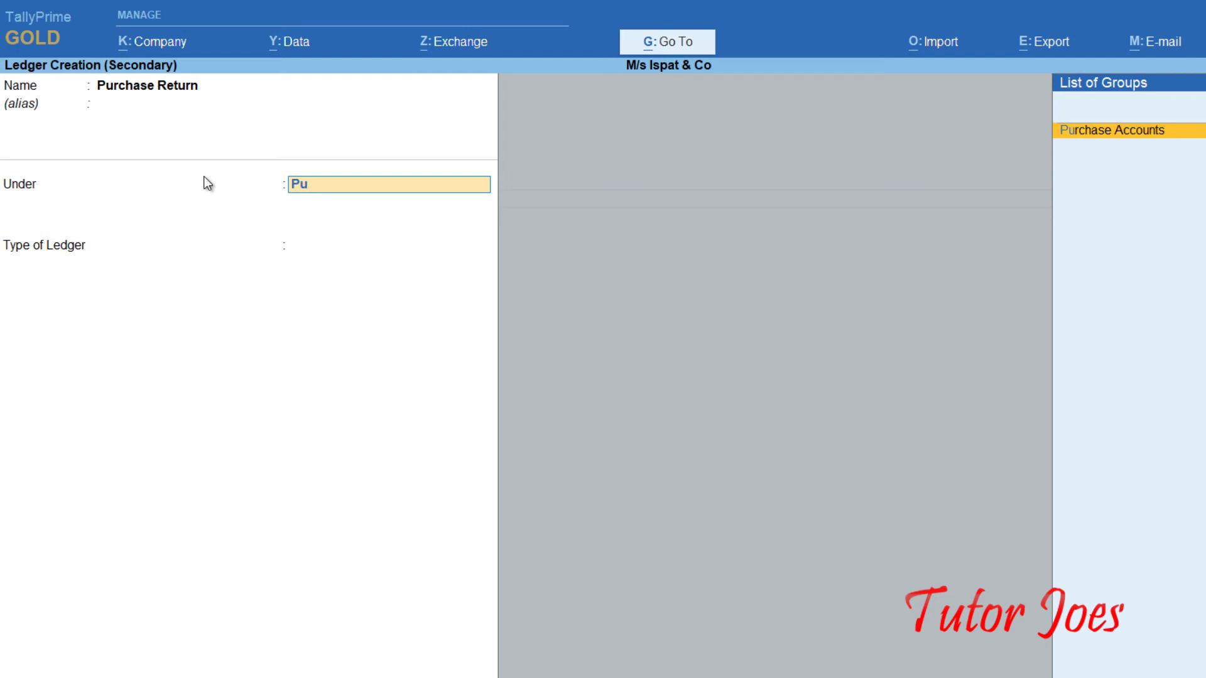
{"action": "key", "text": "Return"}
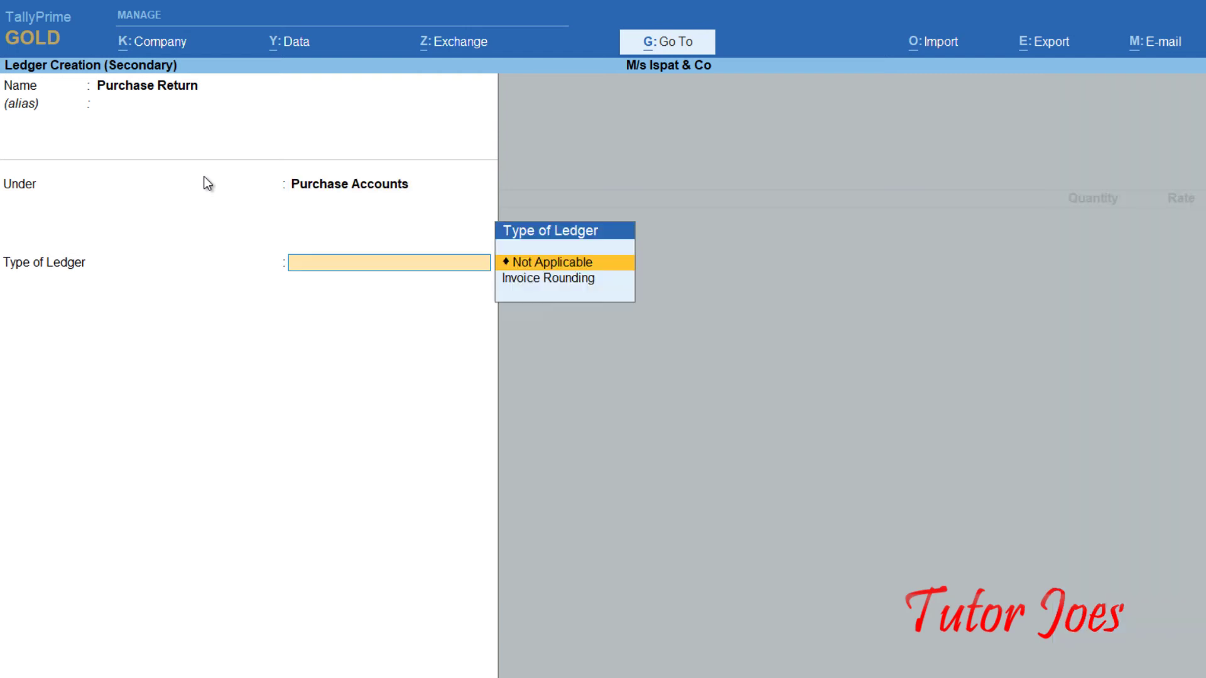
{"action": "key", "text": "ctrl+a"}
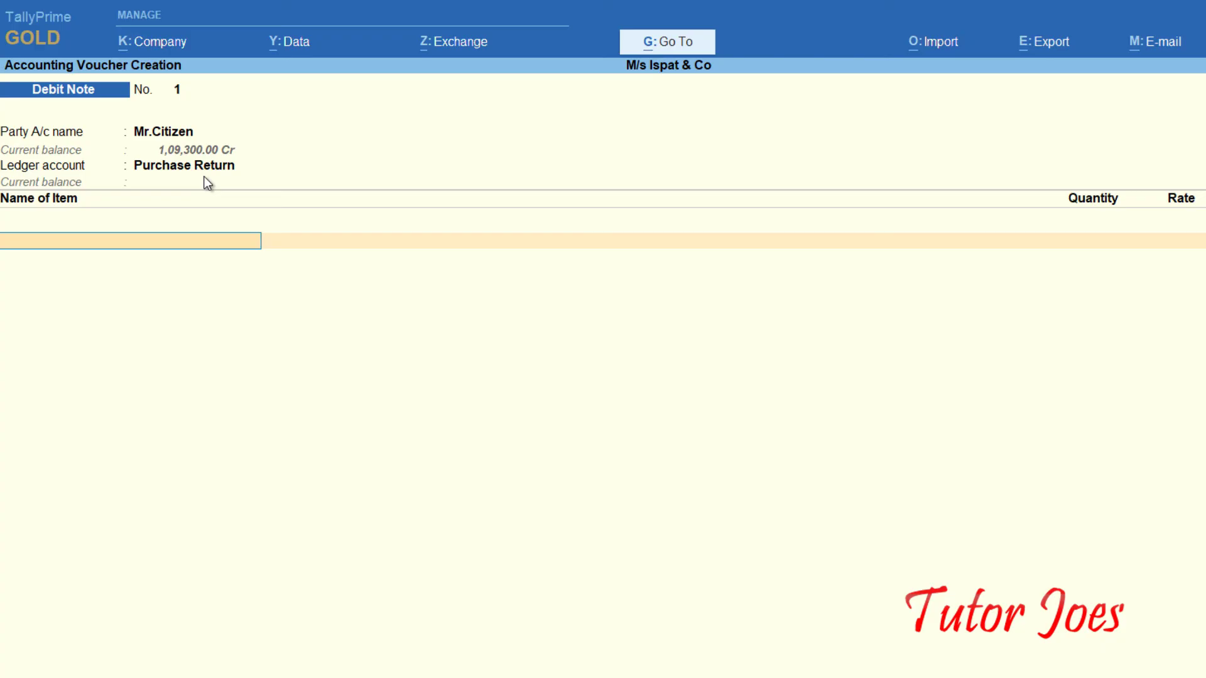
Add 3 nos of Lc Calculator at a rate of 1,200 to the debit note
{"action": "type", "text": "L"}
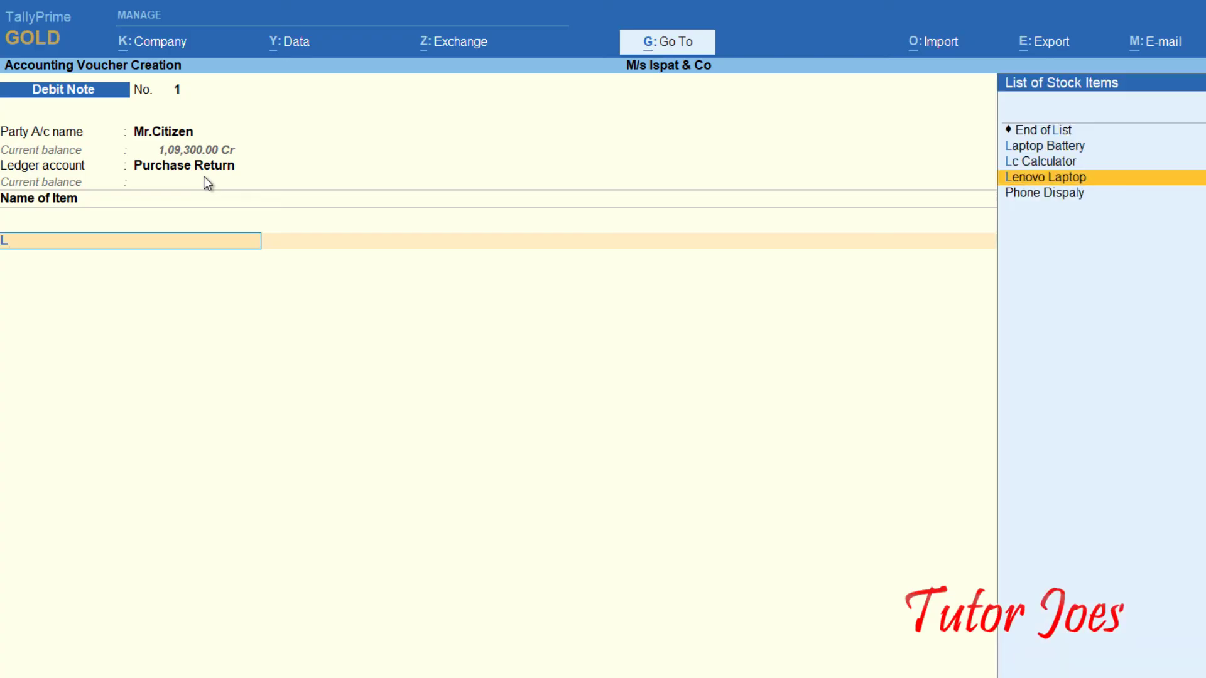
{"action": "key", "text": "Up"}
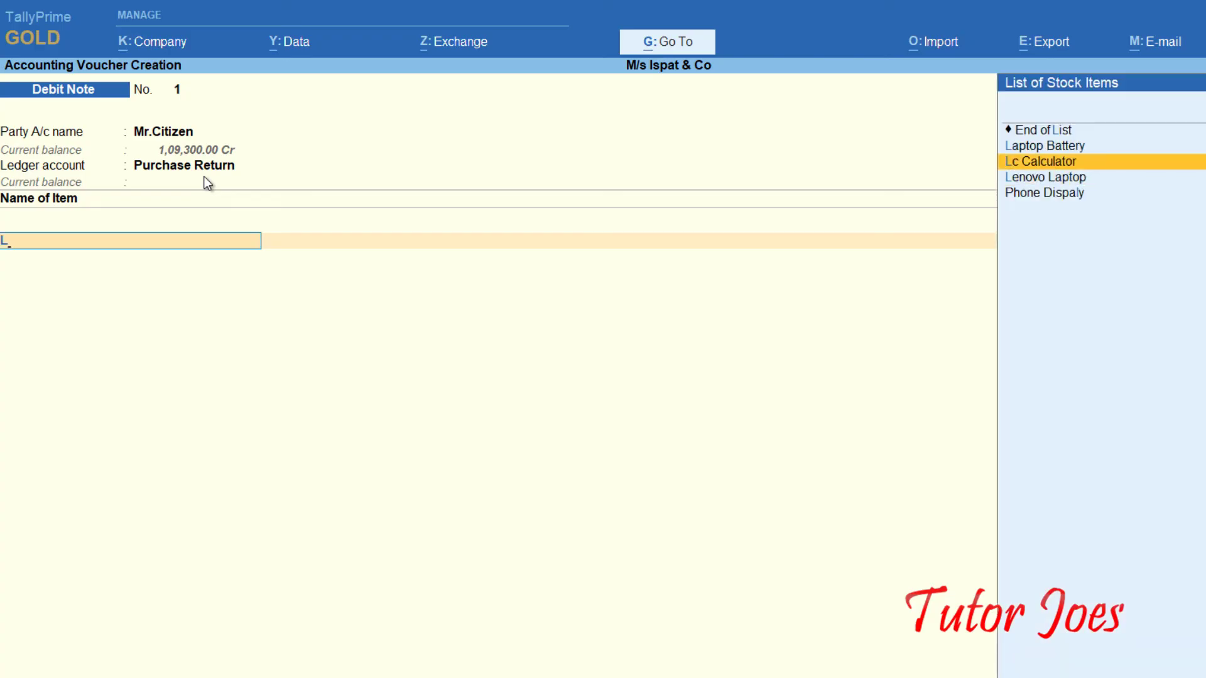
{"action": "key", "text": "Return"}
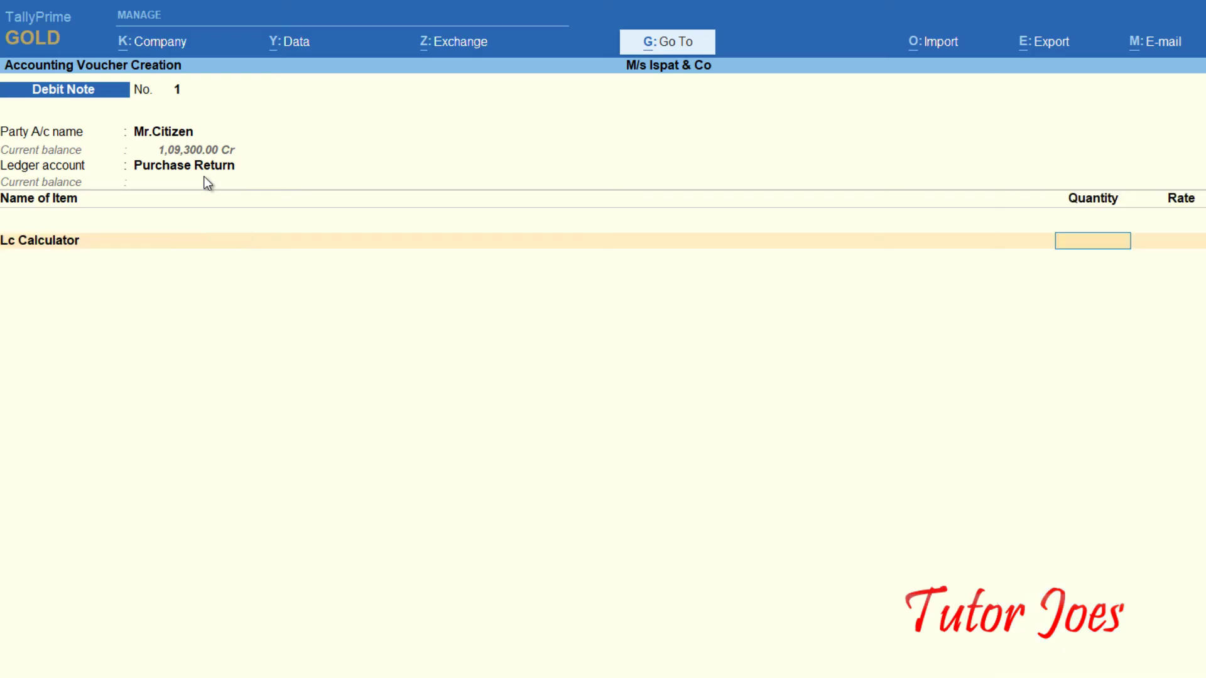
{"action": "type", "text": "3"}
{"action": "key", "text": "Return"}
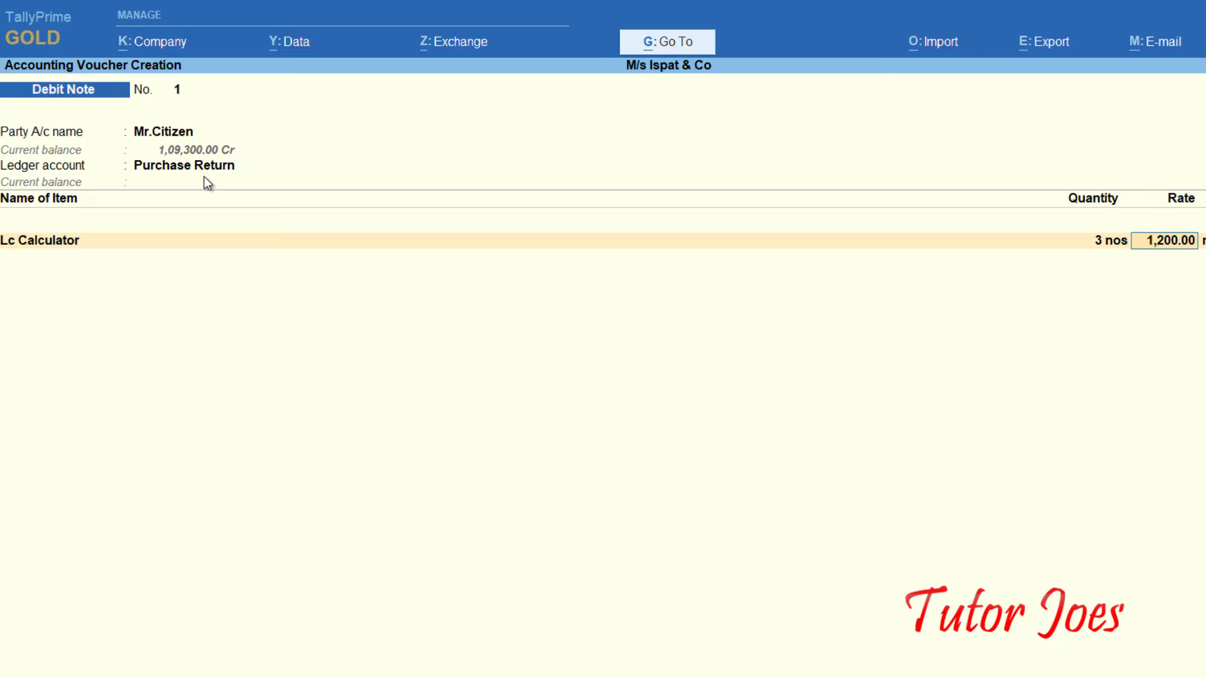
{"action": "key", "text": "Return"}
{"action": "key", "text": "Return"}
{"action": "key", "text": "Return"}
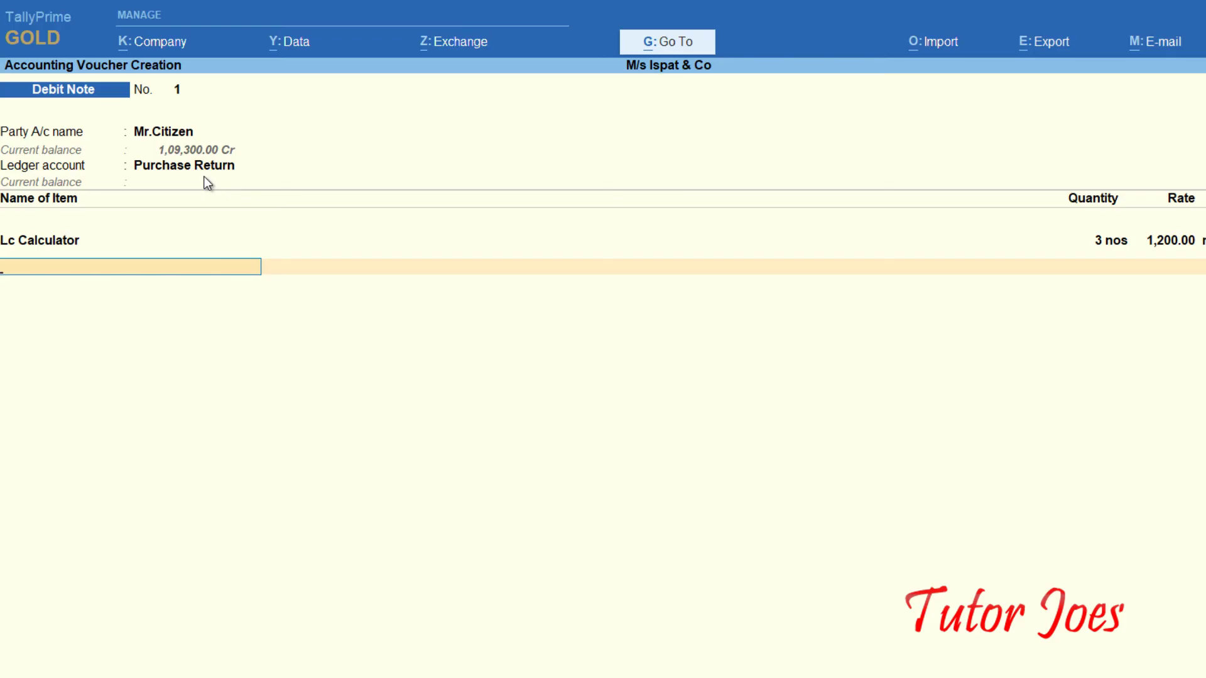
Add 2 nos of Laptop Battery at a rate of 2,100 to the debit note and end the item list
{"action": "type", "text": "Lap"}
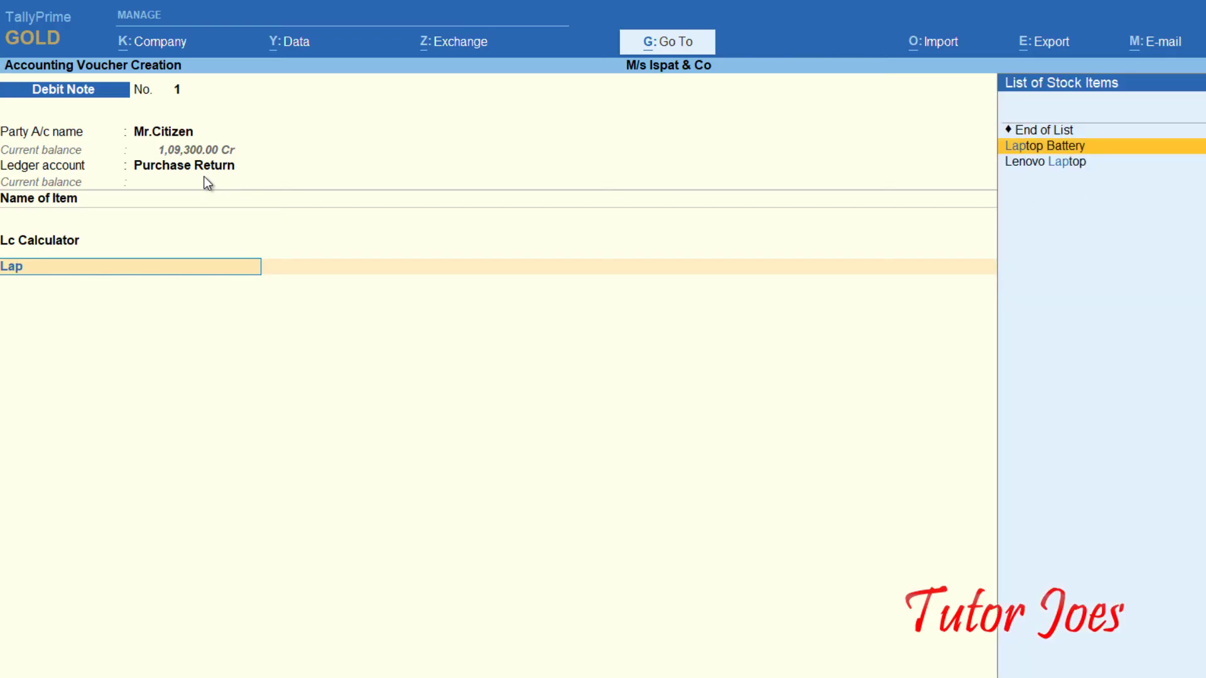
{"action": "key", "text": "Return"}
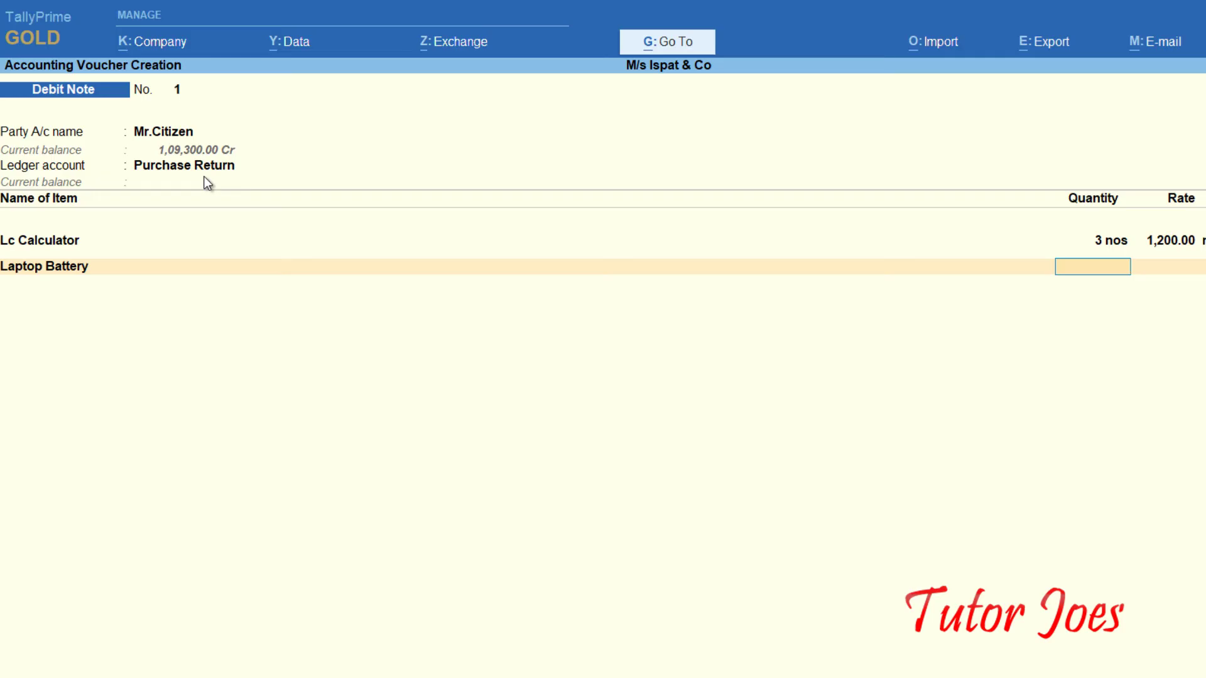
{"action": "type", "text": "2"}
{"action": "key", "text": "Return"}
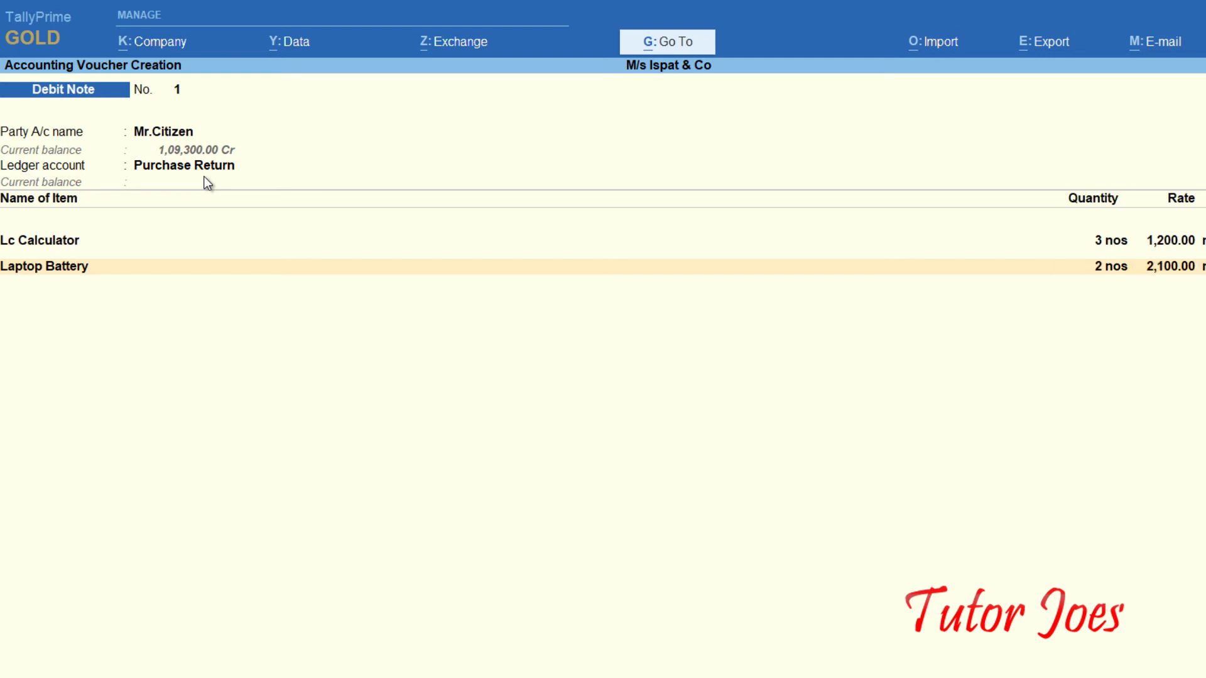
{"action": "key", "text": "Return"}
{"action": "key", "text": "Return"}
{"action": "key", "text": "Return"}
{"action": "key", "text": "Return"}
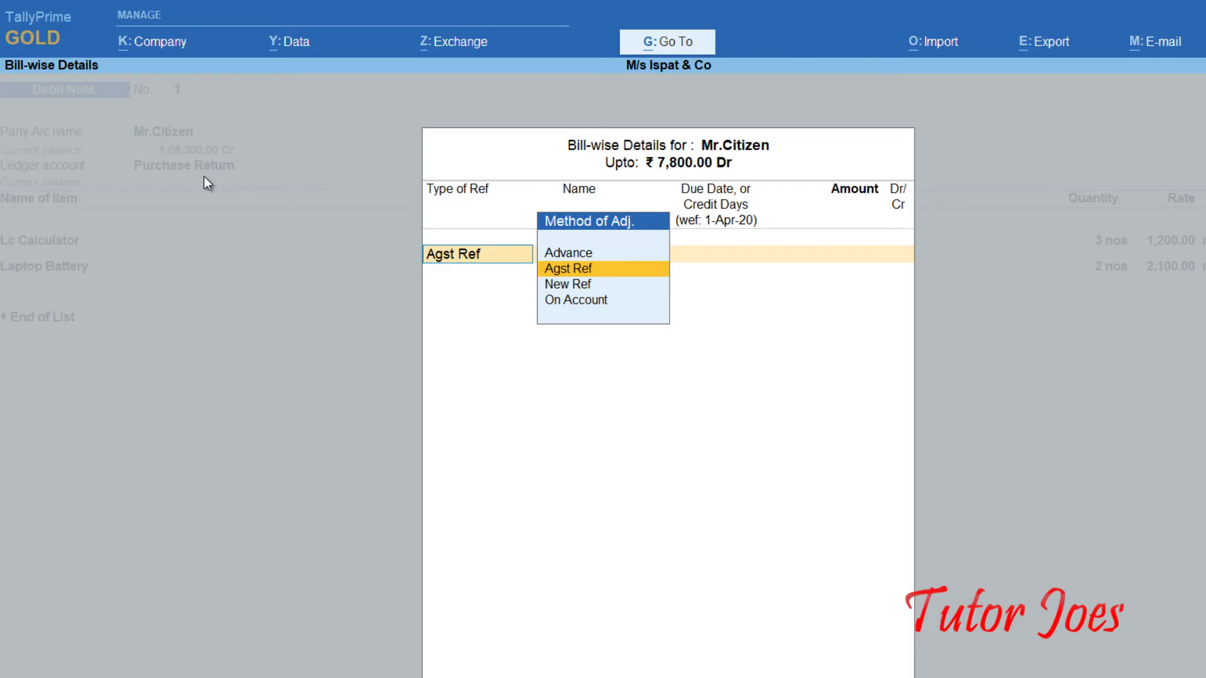
Adjust the returned amount against the supplier's pending bill 236 using Agst Ref, and accept the debit note
{"action": "key", "text": "Return"}
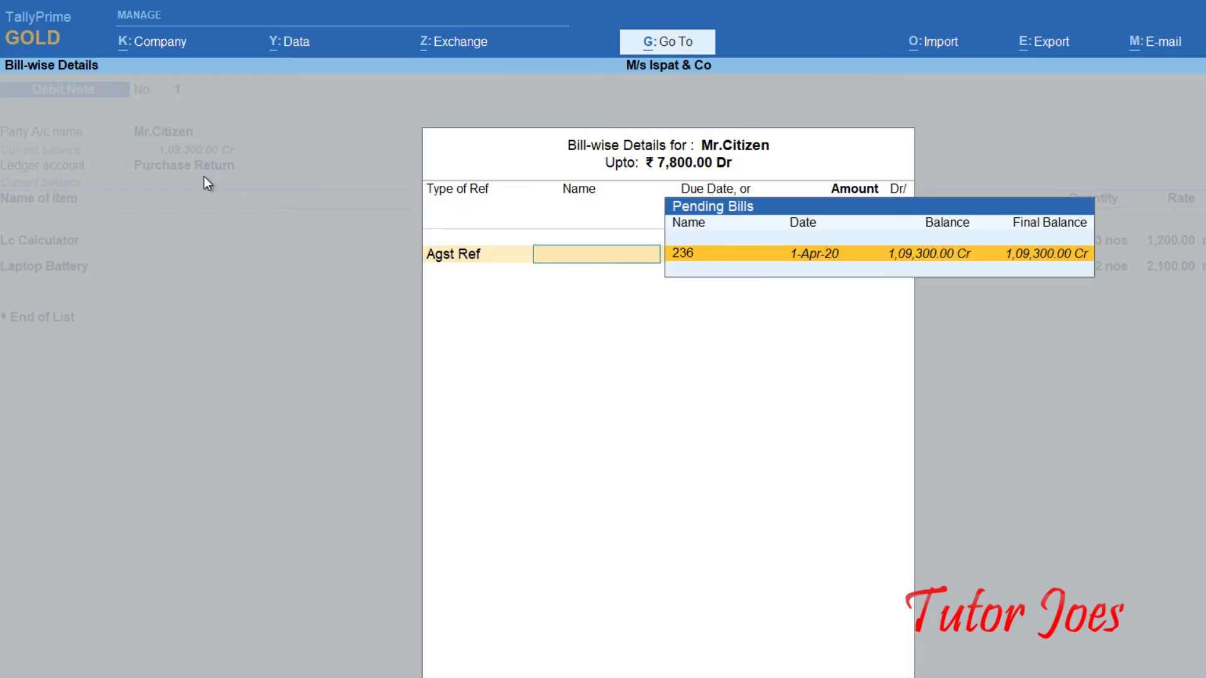
{"action": "key", "text": "Return"}
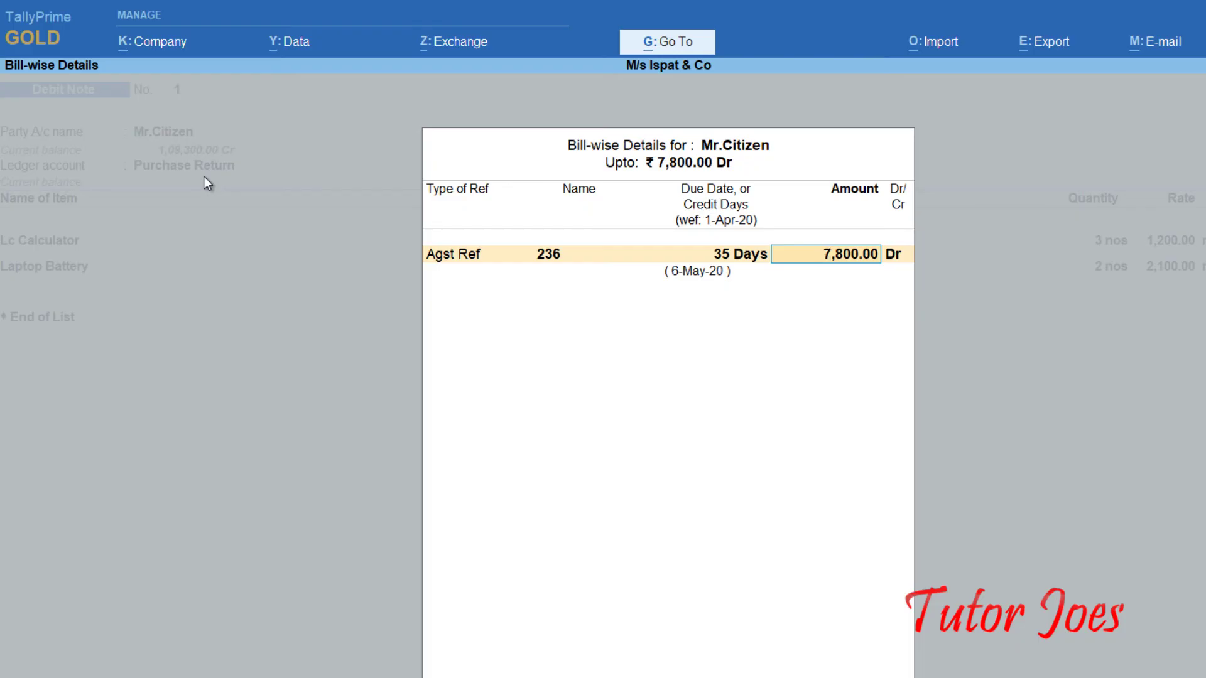
{"action": "key", "text": "ctrl+a"}
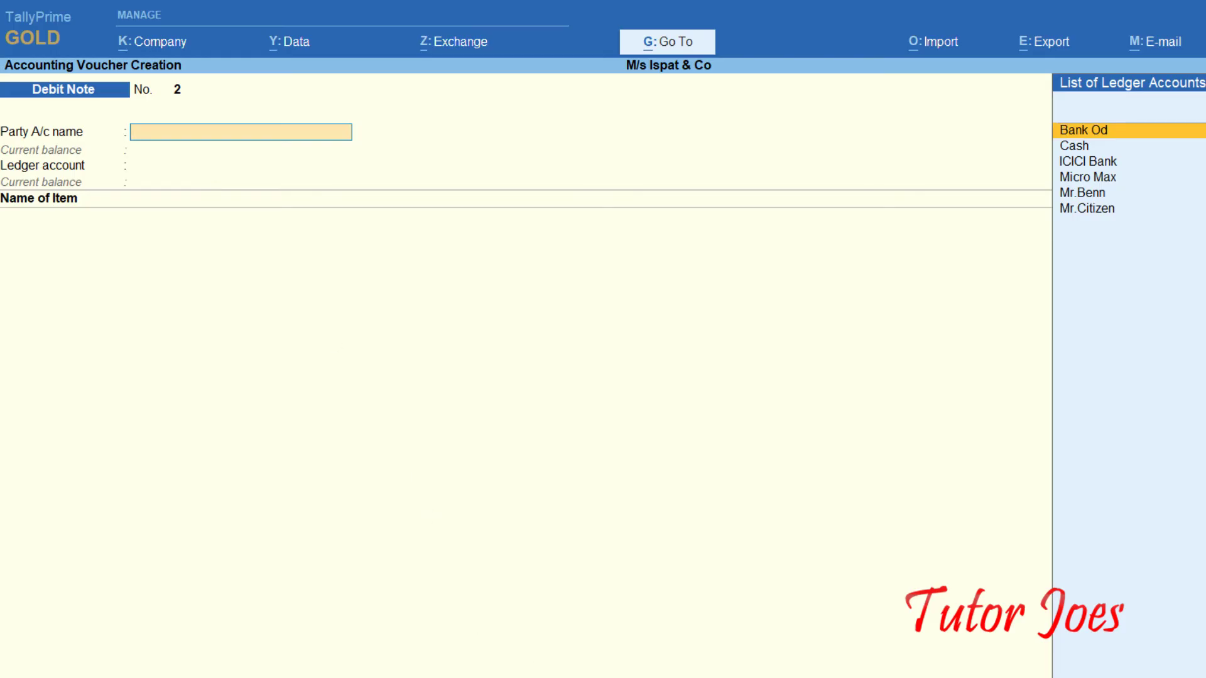
Check the next transaction in inventory.docx in Word, then return to TallyPrime and change the voucher type to Sales
{"action": "key", "text": "alt+Tab"}
{"action": "scroll", "coordinate": [552, 576], "scroll_direction": "down", "scroll_amount": 4}
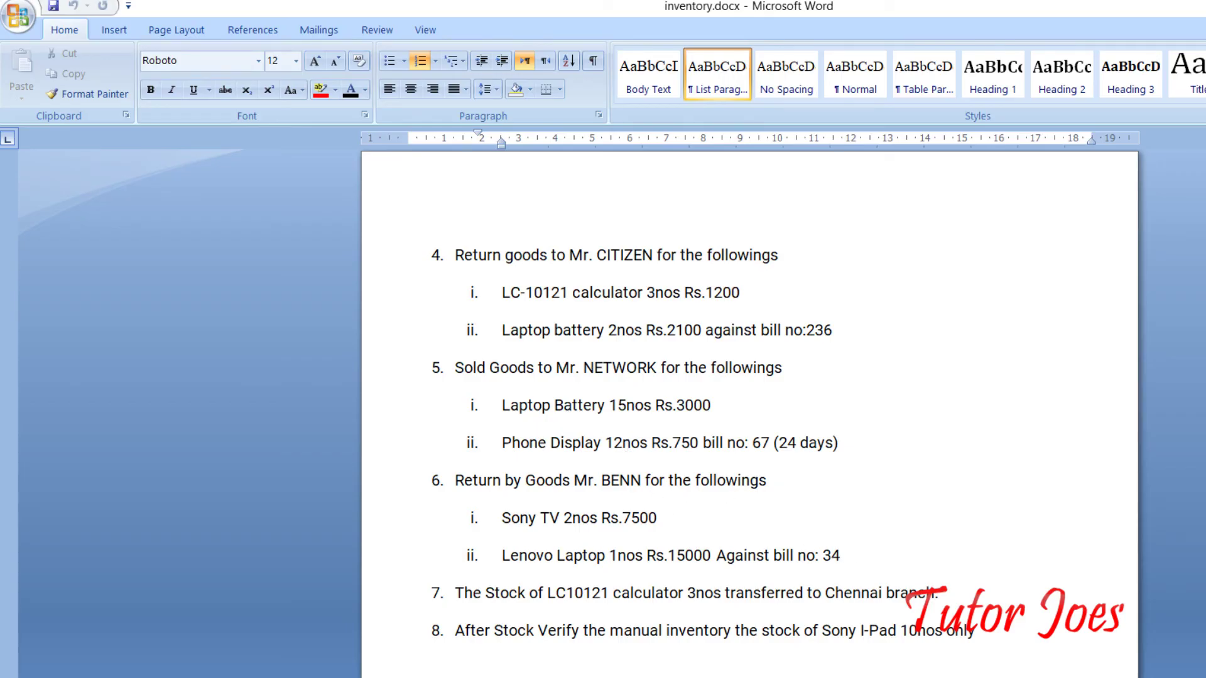
{"action": "key", "text": "alt+Tab"}
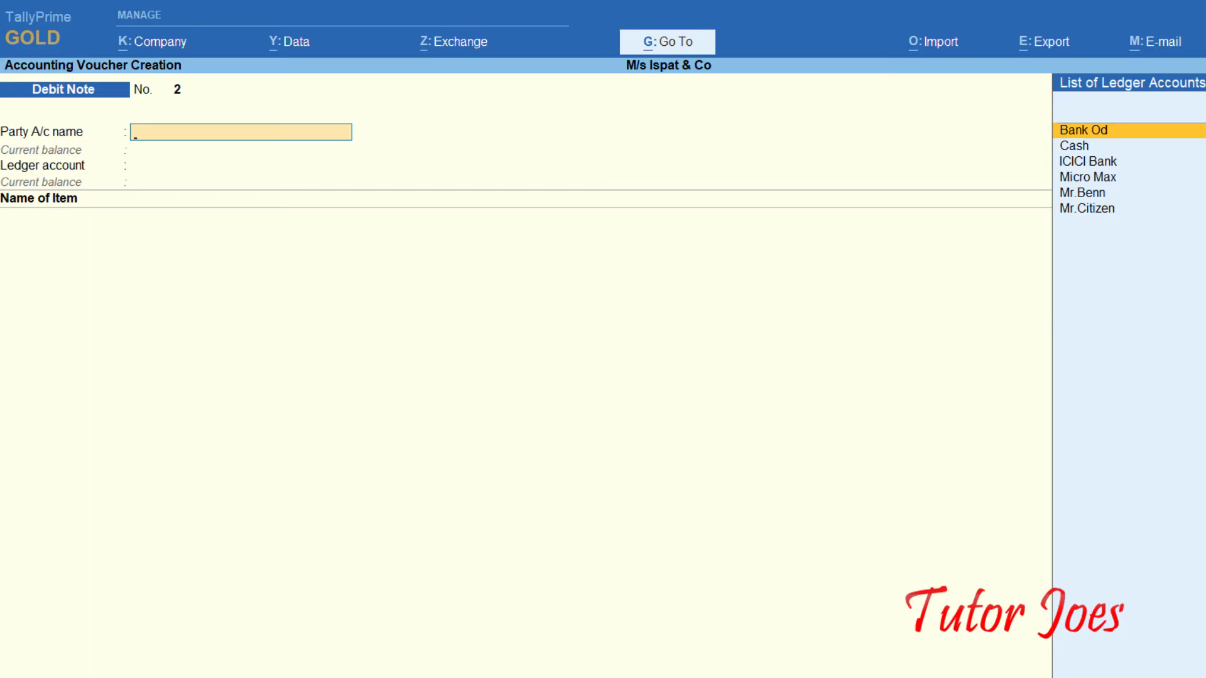
{"action": "key", "text": "F8"}
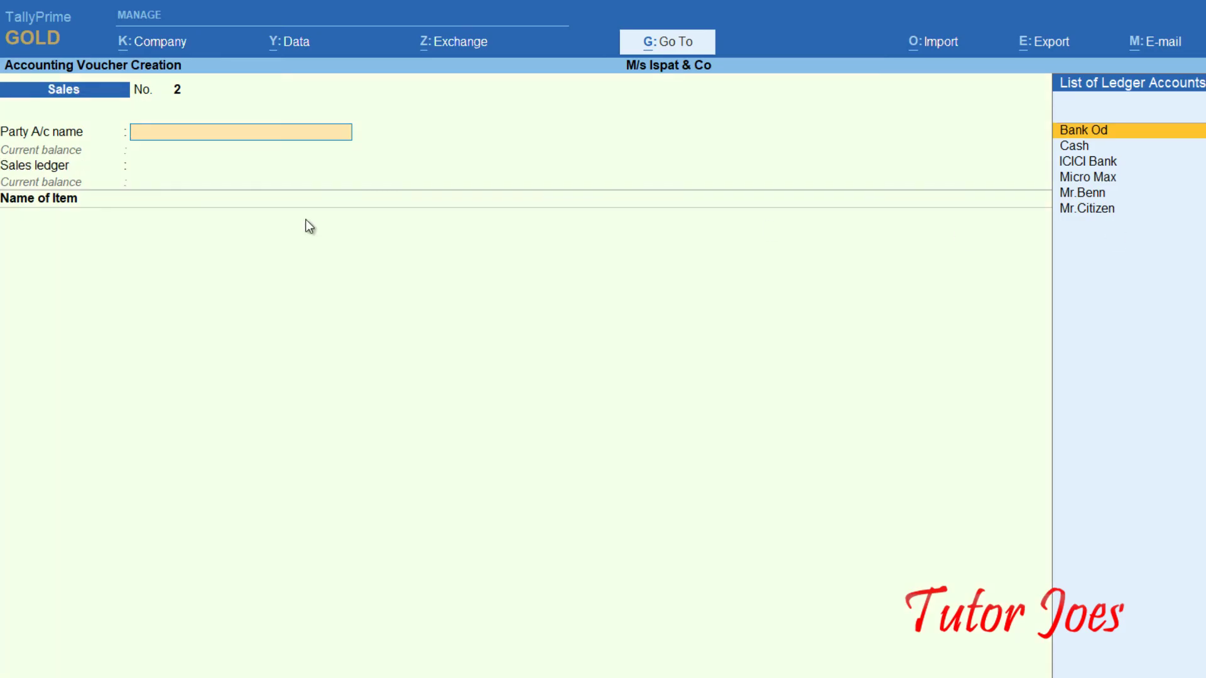
Create a ledger with the new customer's name under Sundry Debtors as the sale's party, accepting the remaining default details
{"action": "key", "text": "alt+c"}
{"action": "type", "text": "Mr.Netw"}
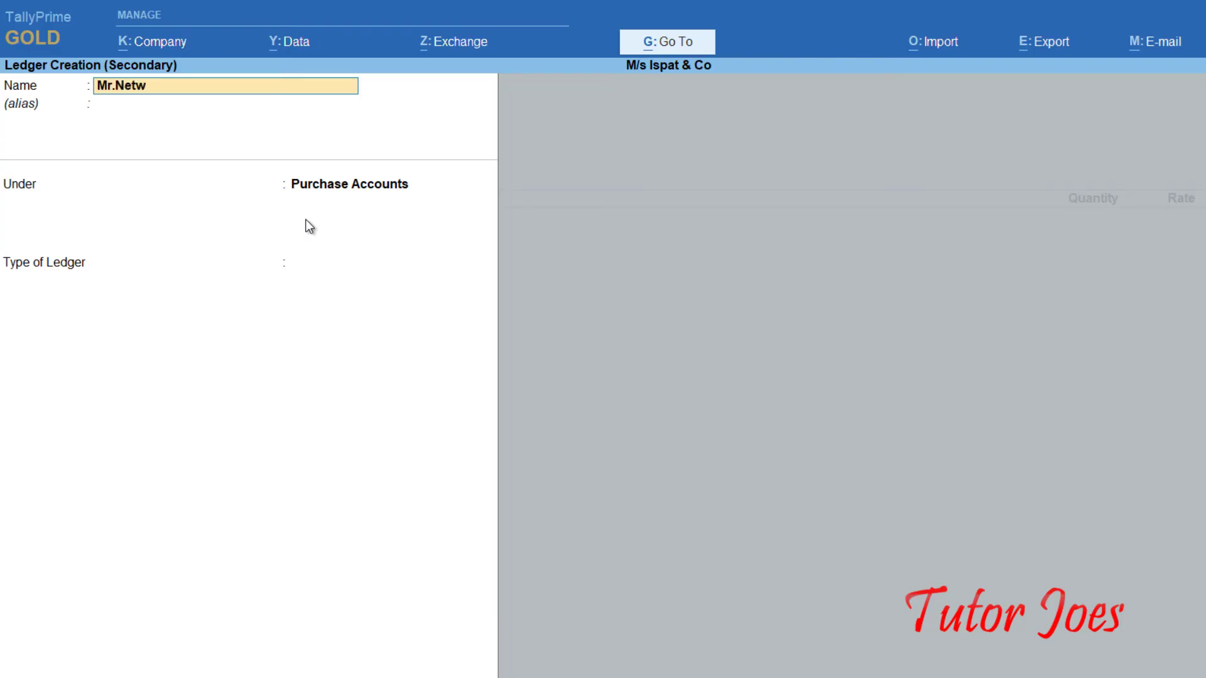
{"action": "type", "text": "ork"}
{"action": "key", "text": "Return"}
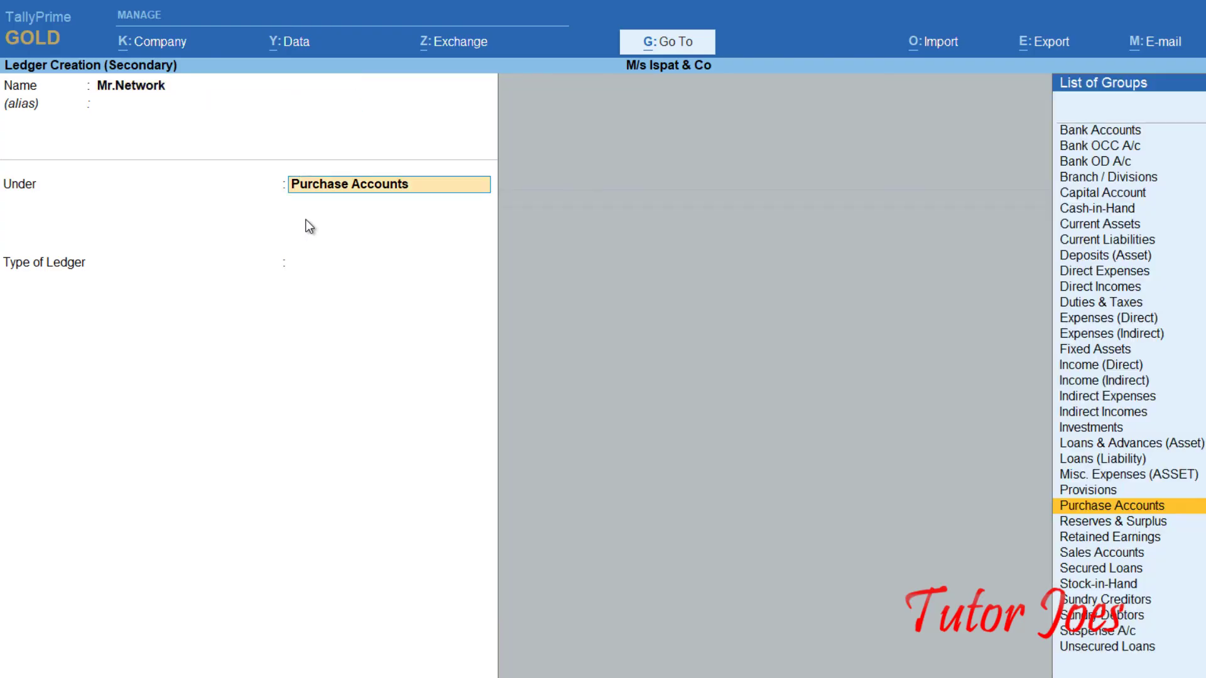
{"action": "type", "text": "Sun"}
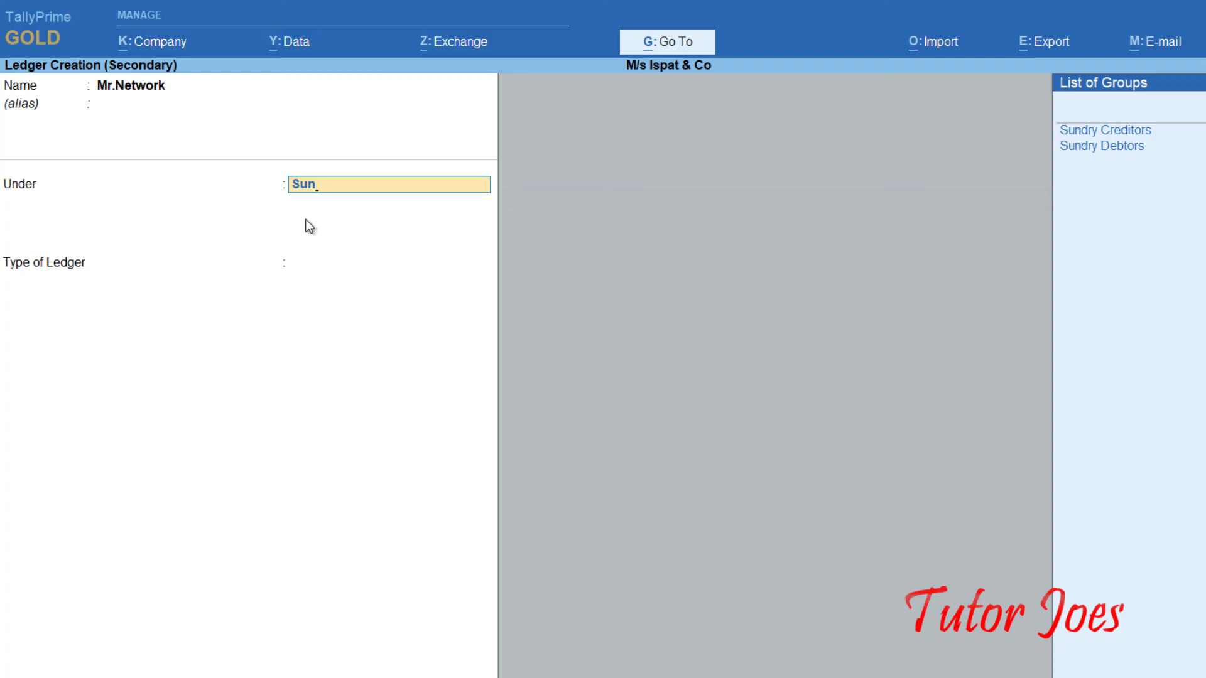
{"action": "key", "text": "Down"}
{"action": "key", "text": "Return"}
{"action": "key", "text": "Return"}
{"action": "key", "text": "Return"}
{"action": "key", "text": "Return"}
{"action": "key", "text": "Return"}
{"action": "key", "text": "Return"}
{"action": "key", "text": "Return"}
{"action": "key", "text": "Return"}
{"action": "key", "text": "Return"}
Leave the dispatch details blank, accept the customer's default party details, and choose Sales as the sales ledger
{"action": "key", "text": "Return"}
{"action": "key", "text": "Return"}
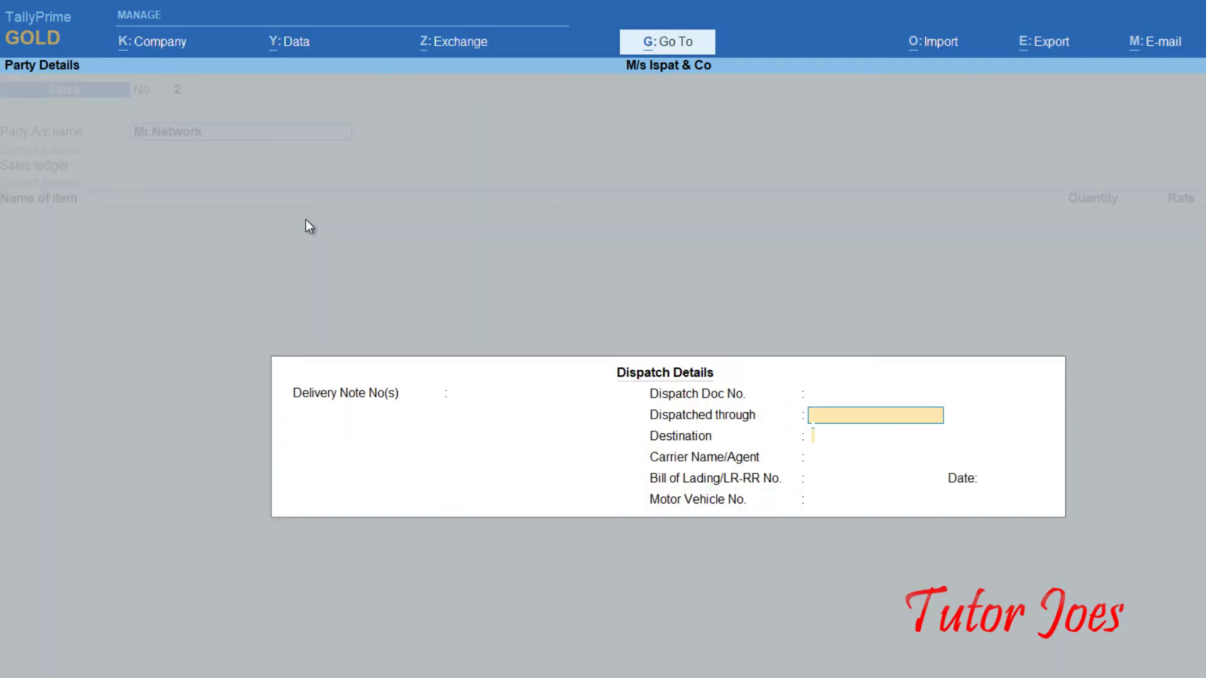
{"action": "key", "text": "Return"}
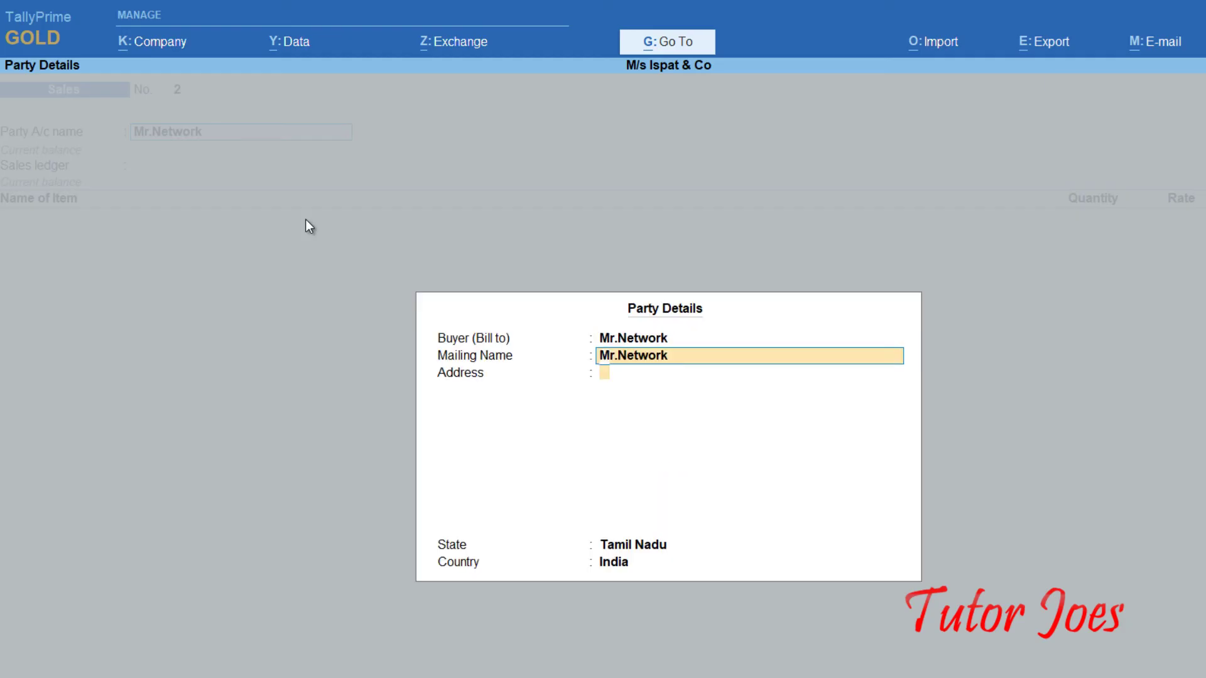
{"action": "key", "text": "Return"}
{"action": "key", "text": "Return"}
{"action": "key", "text": "Return"}
{"action": "key", "text": "Return"}
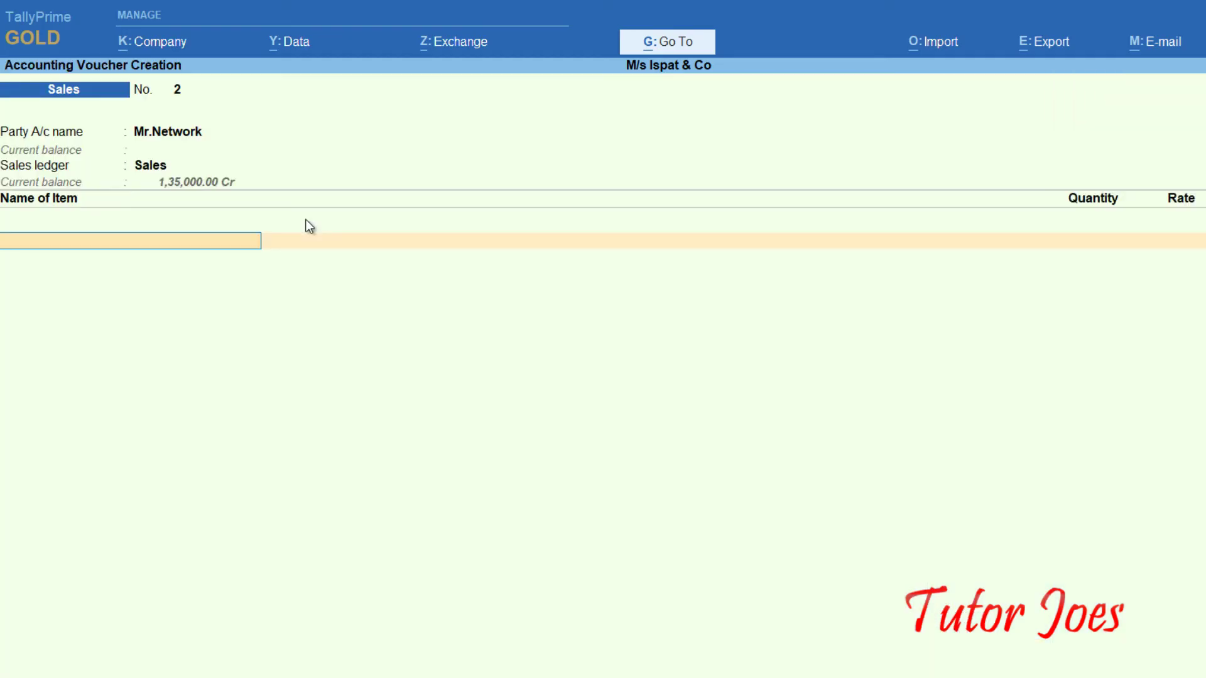
Add 15 nos of Laptop Battery at a rate of 3,000 to the sales voucher
{"action": "type", "text": "La"}
{"action": "key", "text": "Down"}
{"action": "key", "text": "Up"}
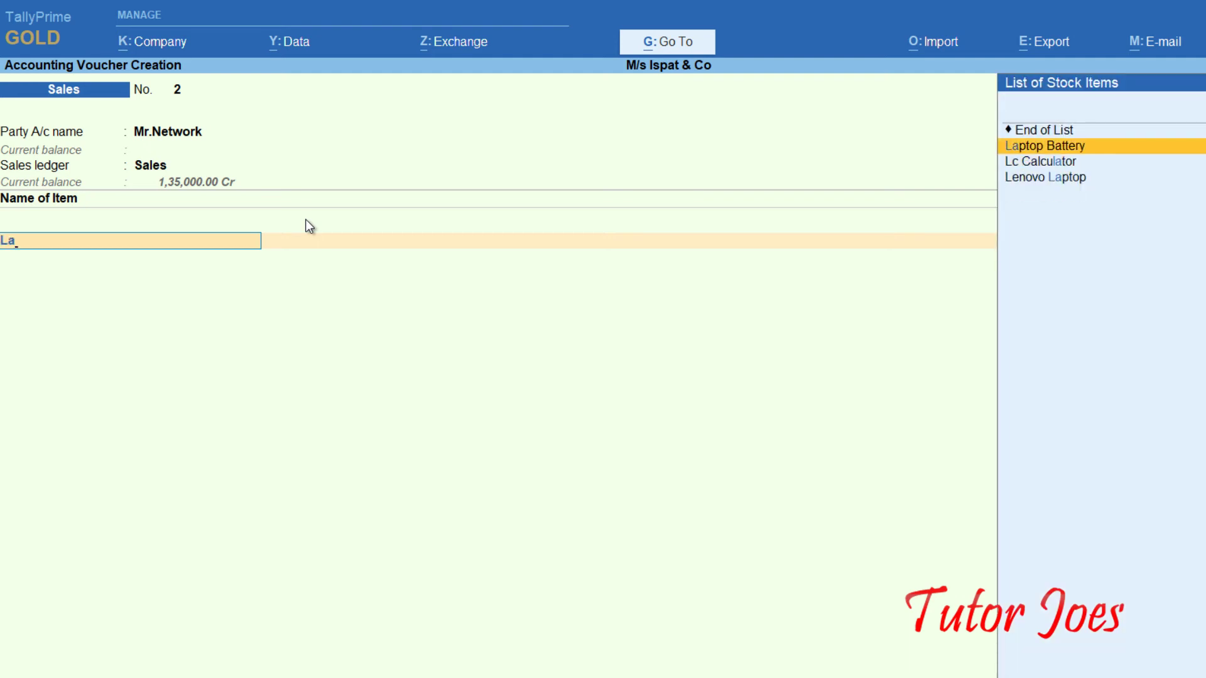
{"action": "key", "text": "Return"}
{"action": "type", "text": "15"}
{"action": "key", "text": "Return"}
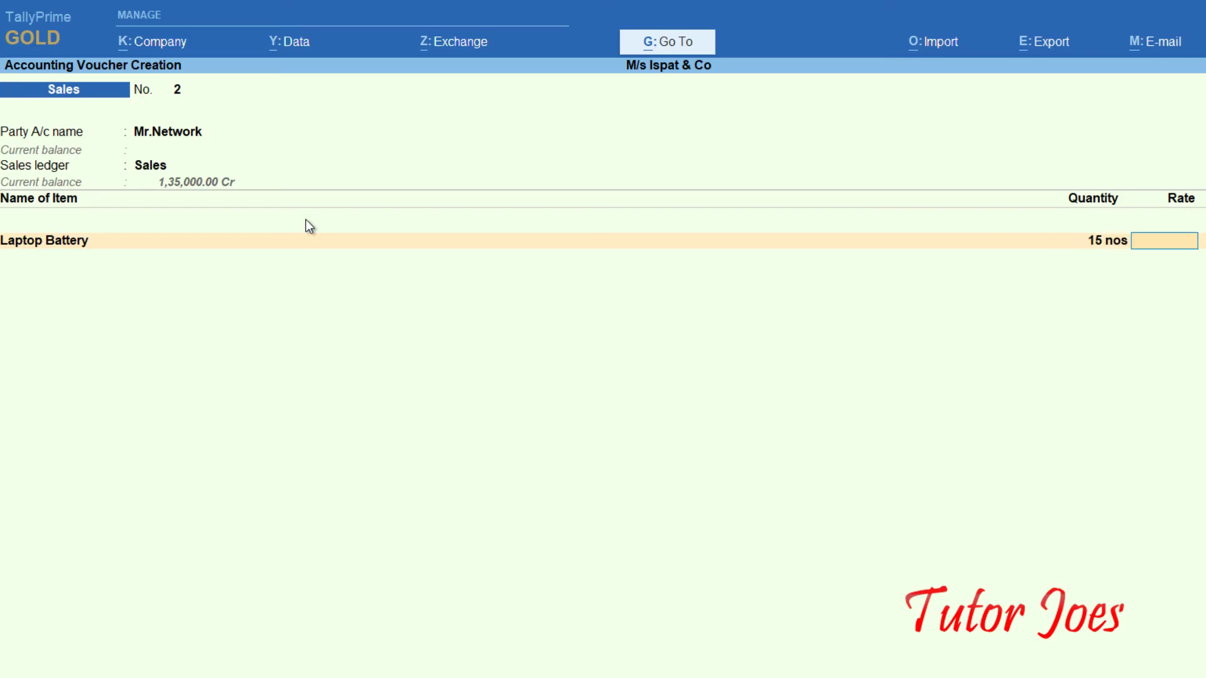
{"action": "type", "text": "3000"}
{"action": "key", "text": "Return"}
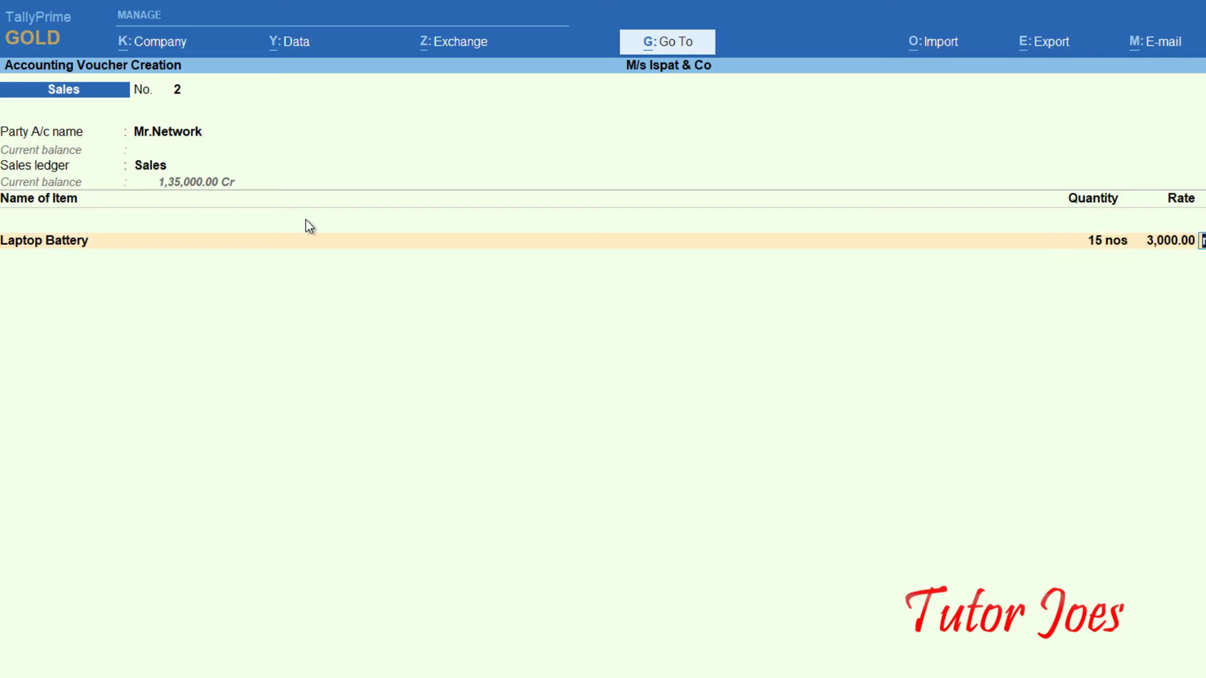
{"action": "key", "text": "Return"}
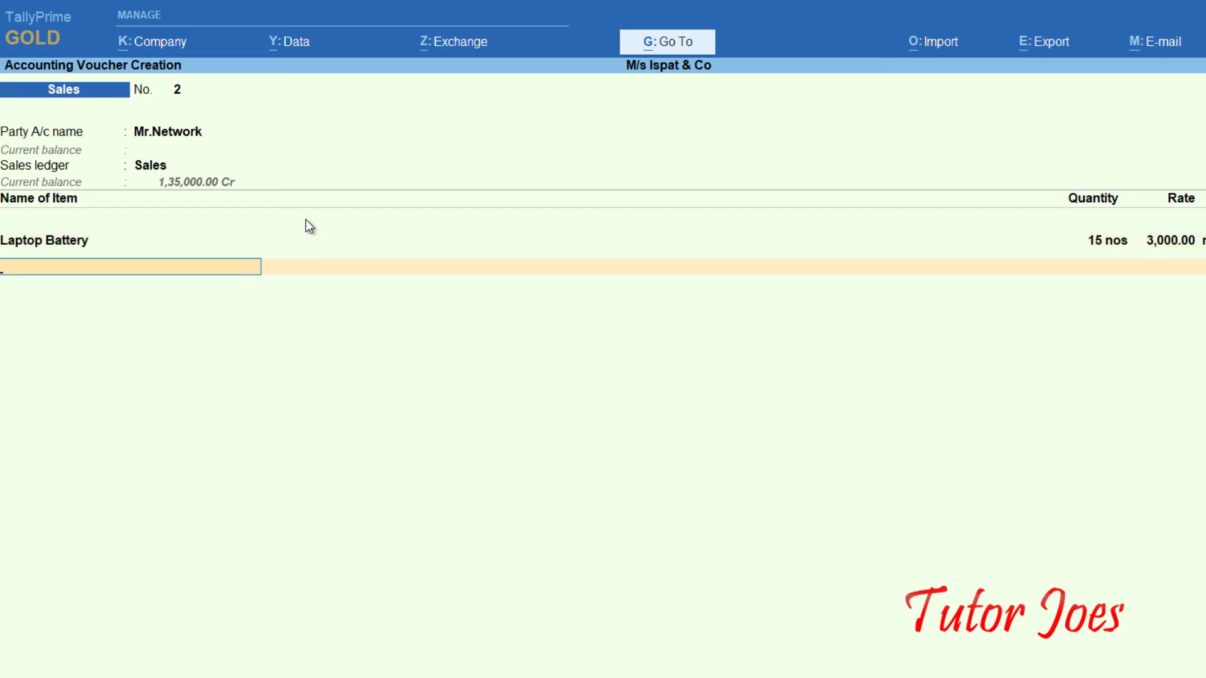
Add 12 nos of Phone Dispaly at a rate of 750 to the sales voucher and end the item list
{"action": "type", "text": "Ph"}
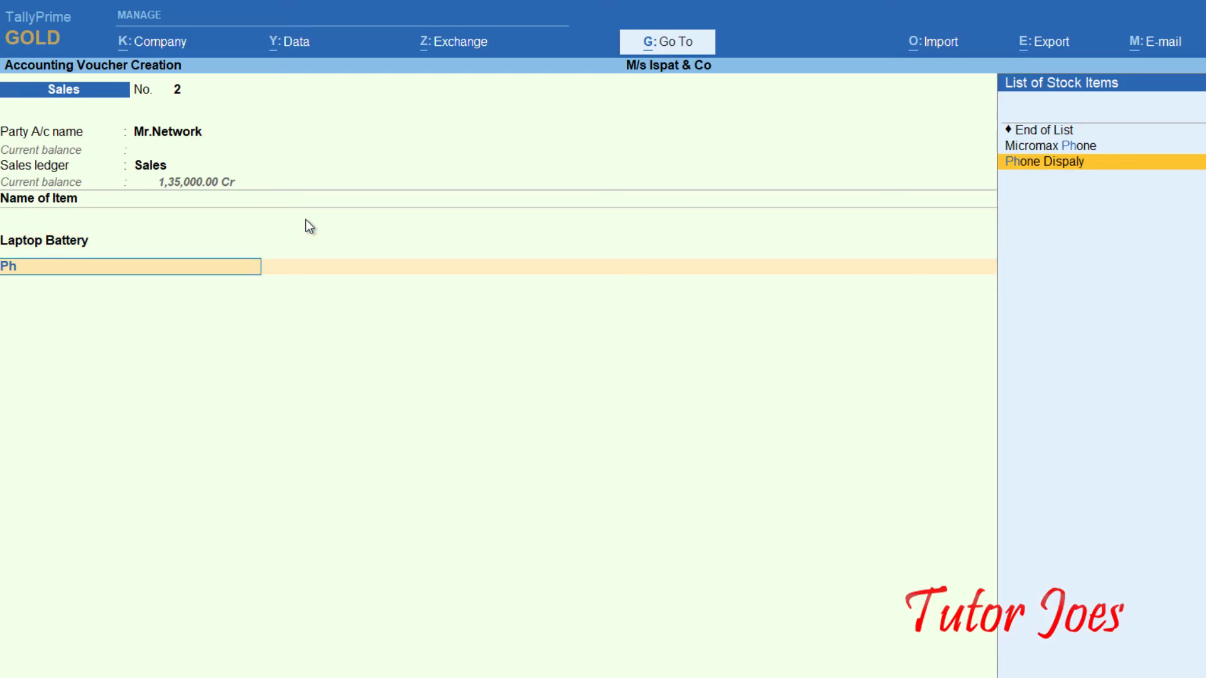
{"action": "key", "text": "Return"}
{"action": "type", "text": "12"}
{"action": "key", "text": "Return"}
{"action": "type", "text": "750"}
{"action": "key", "text": "Return"}
{"action": "key", "text": "Return"}
{"action": "key", "text": "Return"}
{"action": "key", "text": "Return"}
{"action": "key", "text": "Return"}
{"action": "key", "text": "Return"}
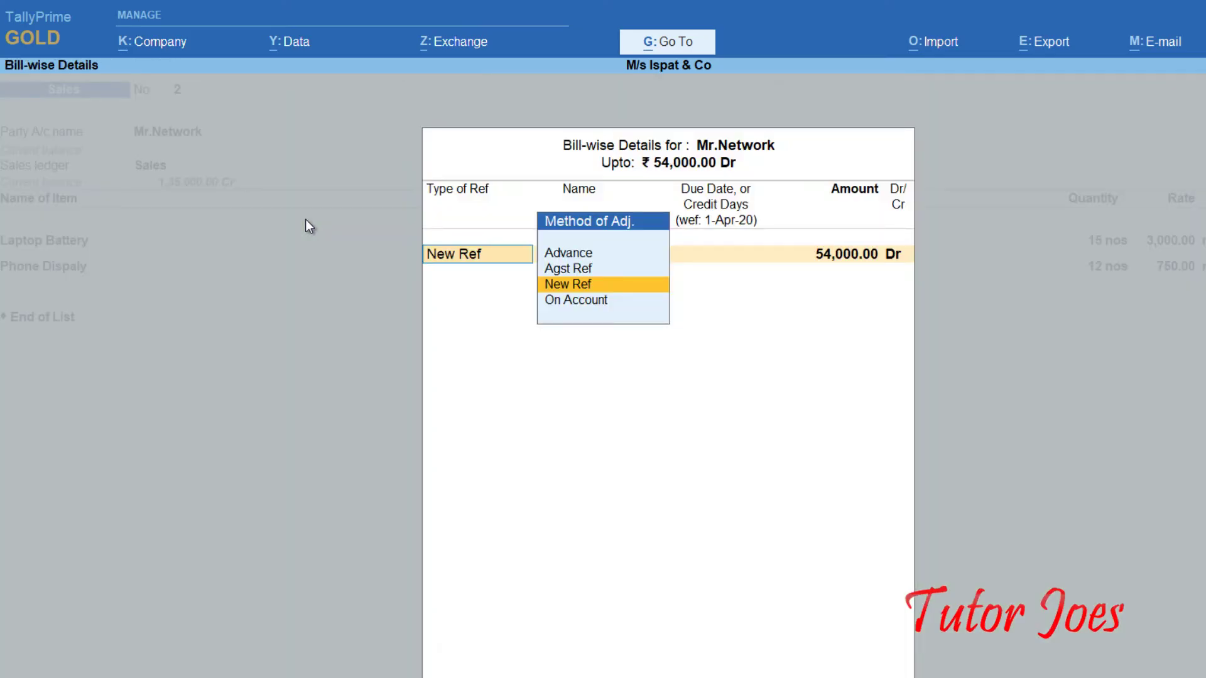
Record the customer's bill as new reference 67 with 24 credit days, and accept the sales voucher
{"action": "key", "text": "Return"}
{"action": "type", "text": "67"}
{"action": "key", "text": "Return"}
{"action": "type", "text": "24"}
{"action": "key", "text": "Return"}
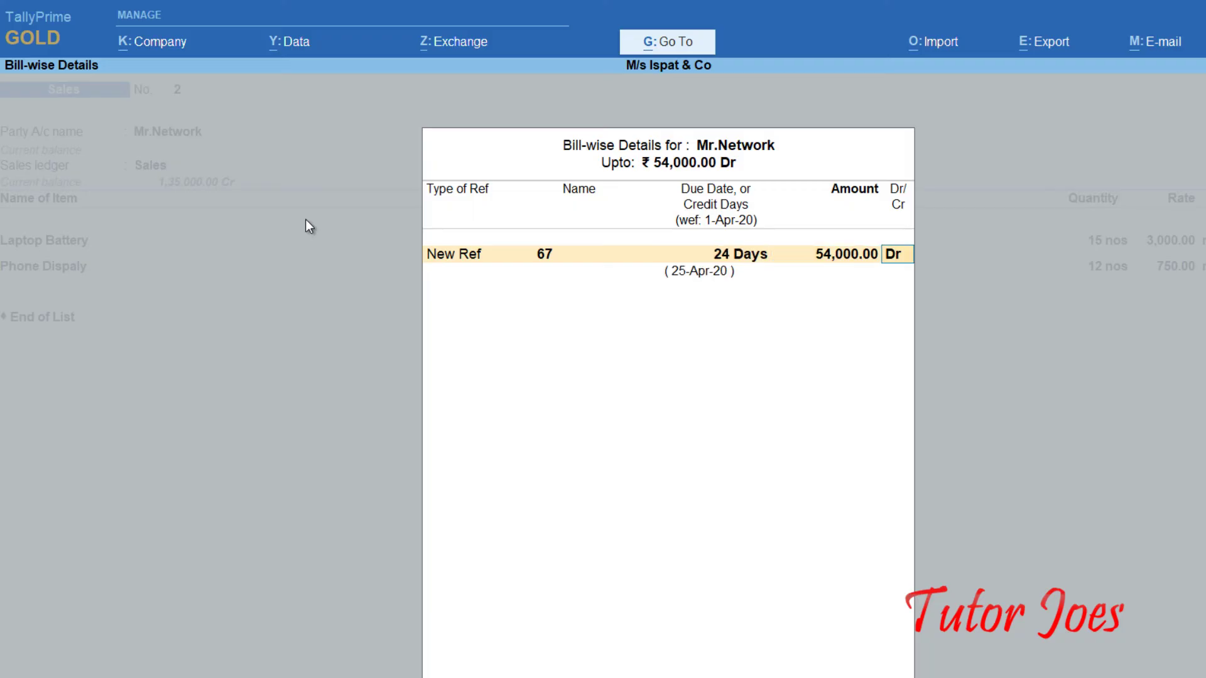
{"action": "key", "text": "Return"}
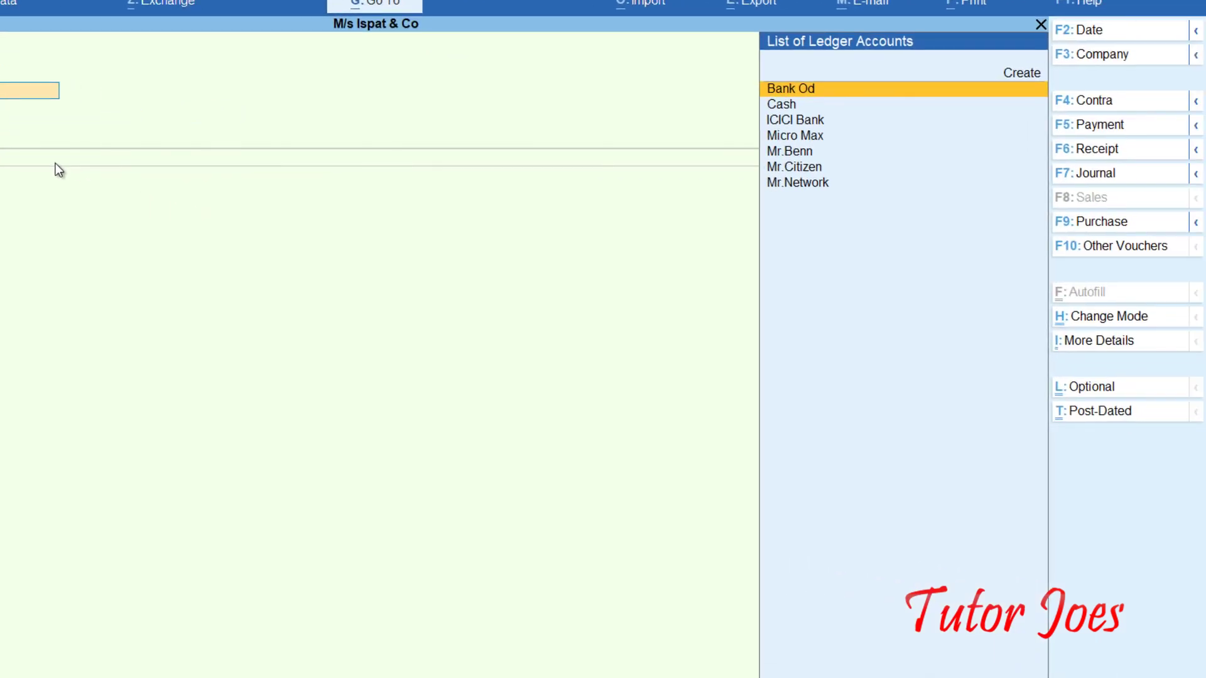
Change the voucher type from Sales to Credit Note for recording the sales return
{"action": "left_click", "coordinate": [1136, 245]}
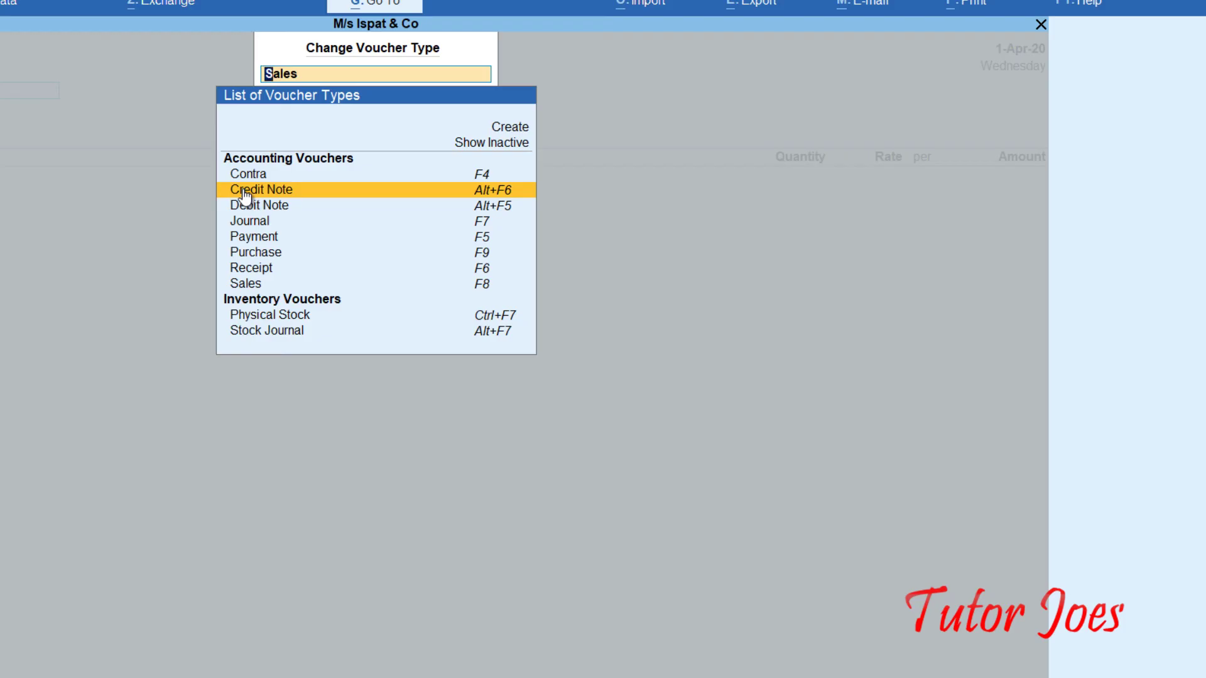
{"action": "left_click", "coordinate": [243, 189]}
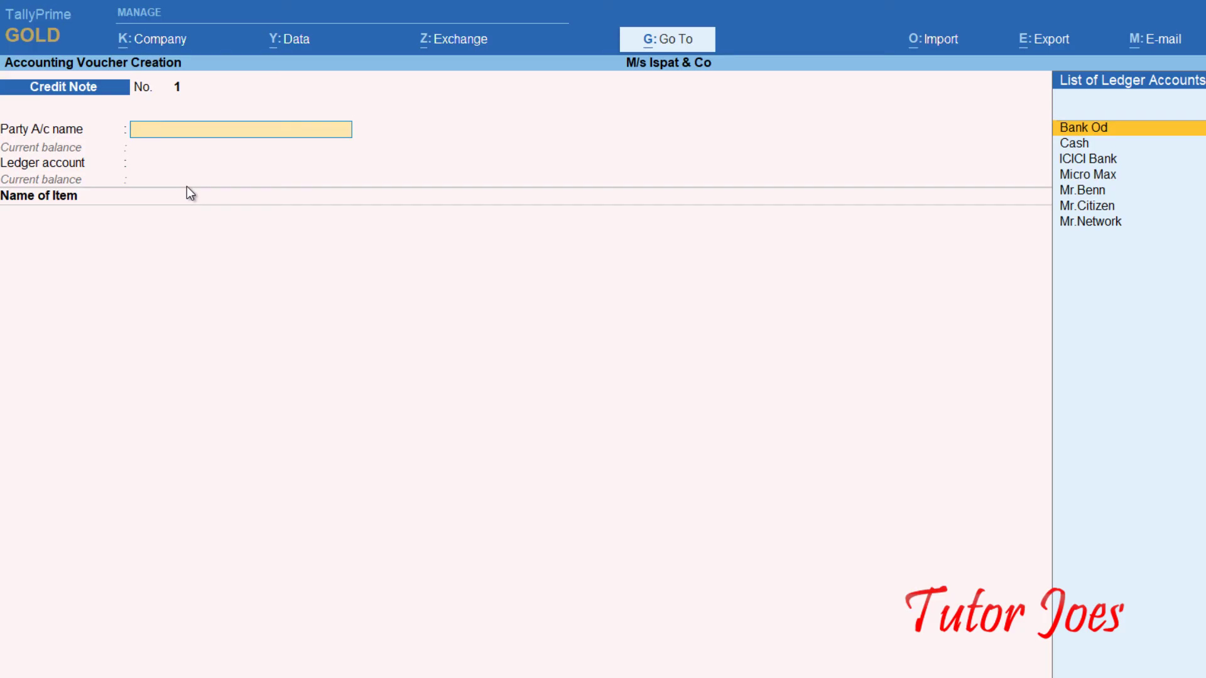
Select the customer returning goods as the credit note's party account and leave the receipt and original invoice details blank
{"action": "key", "text": "Down"}
{"action": "key", "text": "Down"}
{"action": "key", "text": "Down"}
{"action": "key", "text": "Down"}
{"action": "key", "text": "Return"}
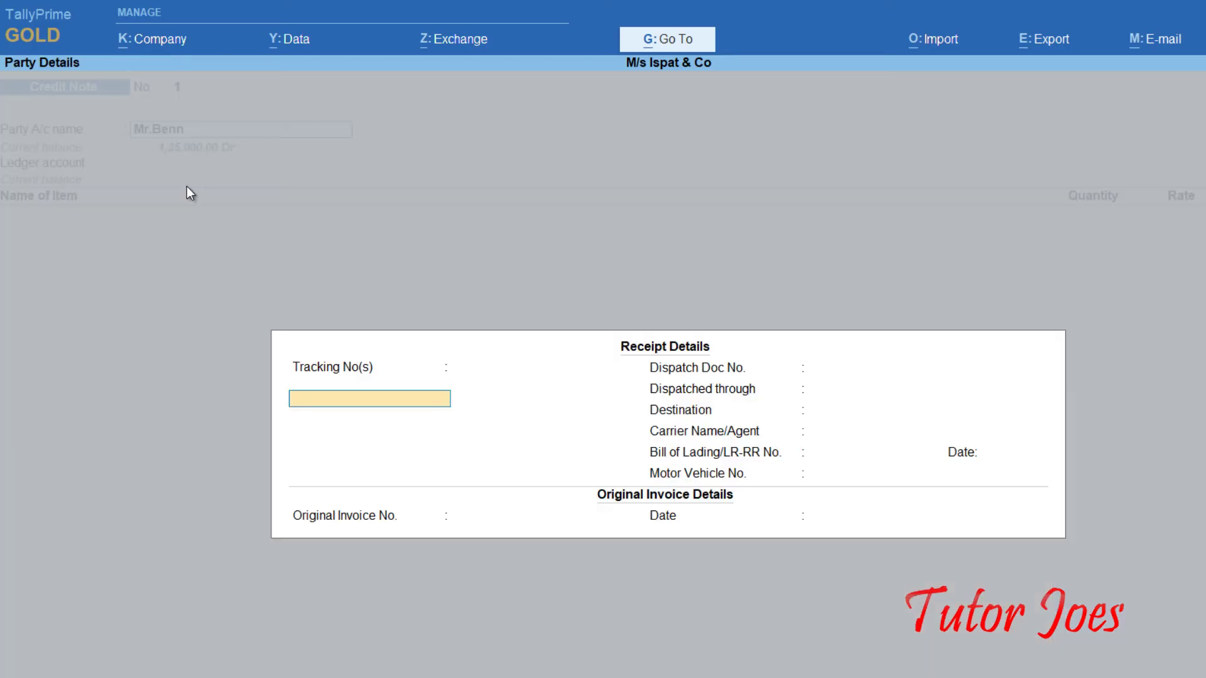
{"action": "key", "text": "Return"}
{"action": "key", "text": "Return"}
{"action": "key", "text": "Return"}
{"action": "key", "text": "Return"}
{"action": "key", "text": "Return"}
{"action": "key", "text": "Return"}
{"action": "key", "text": "Return"}
{"action": "key", "text": "Return"}
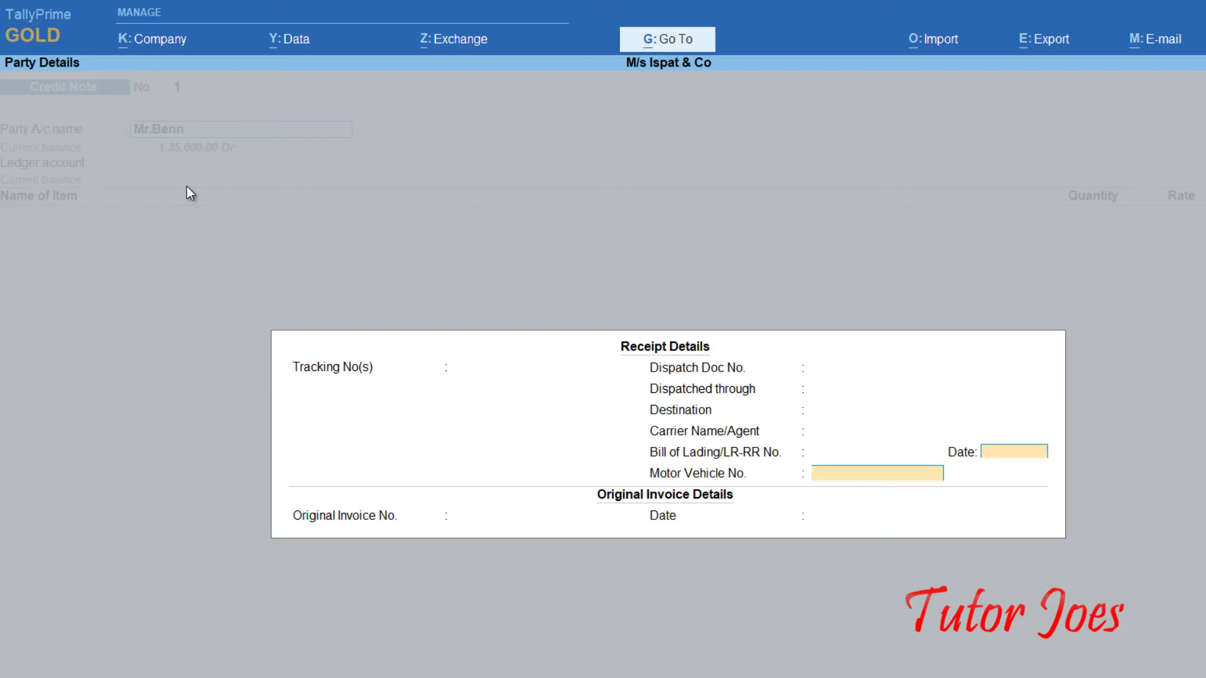
{"action": "key", "text": "Return"}
{"action": "key", "text": "Return"}
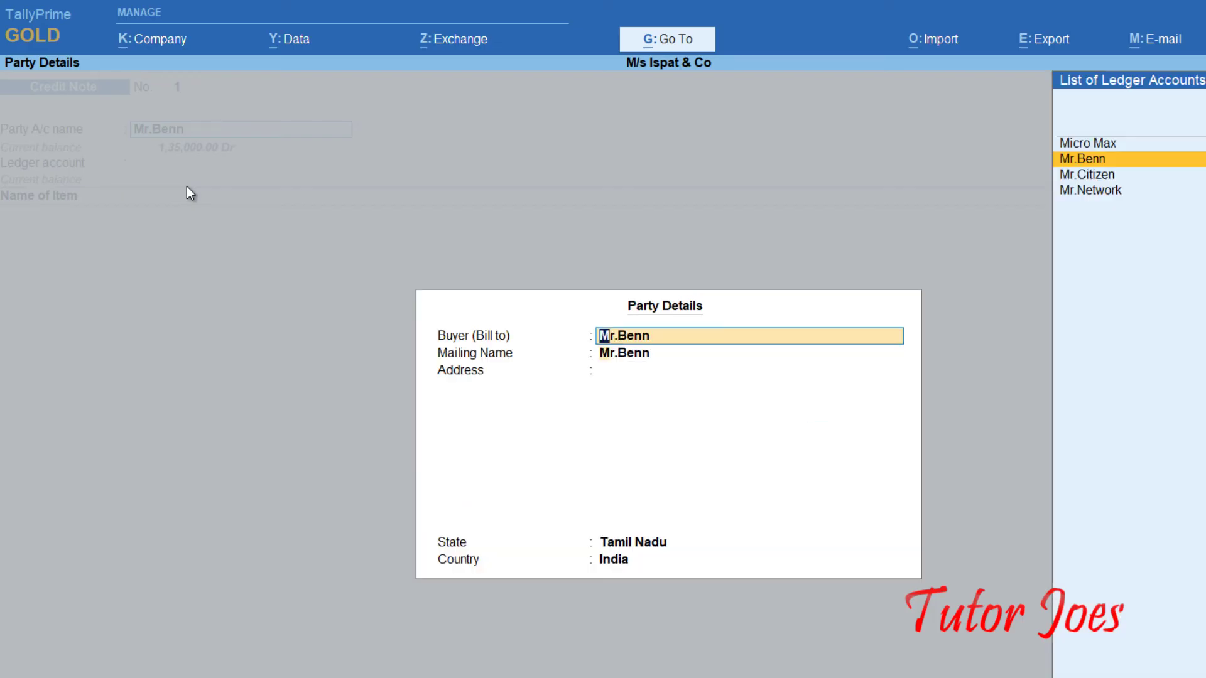
Accept the customer's default buyer, mailing, state and country details for the credit note
{"action": "key", "text": "Return"}
{"action": "key", "text": "Return"}
{"action": "key", "text": "Return"}
{"action": "key", "text": "Return"}
{"action": "key", "text": "Return"}
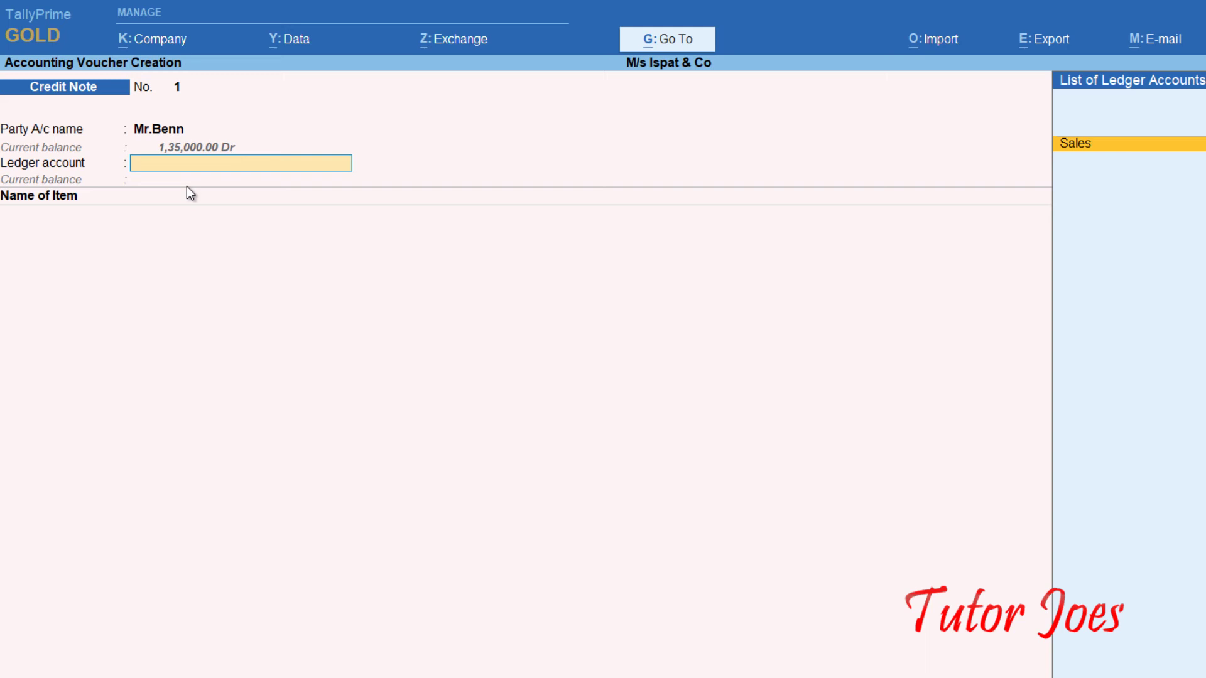
Create a Sales Return ledger under Sales Accounts and use it as the credit note's ledger account
{"action": "key", "text": "alt+c"}
{"action": "type", "text": "Sales Return"}
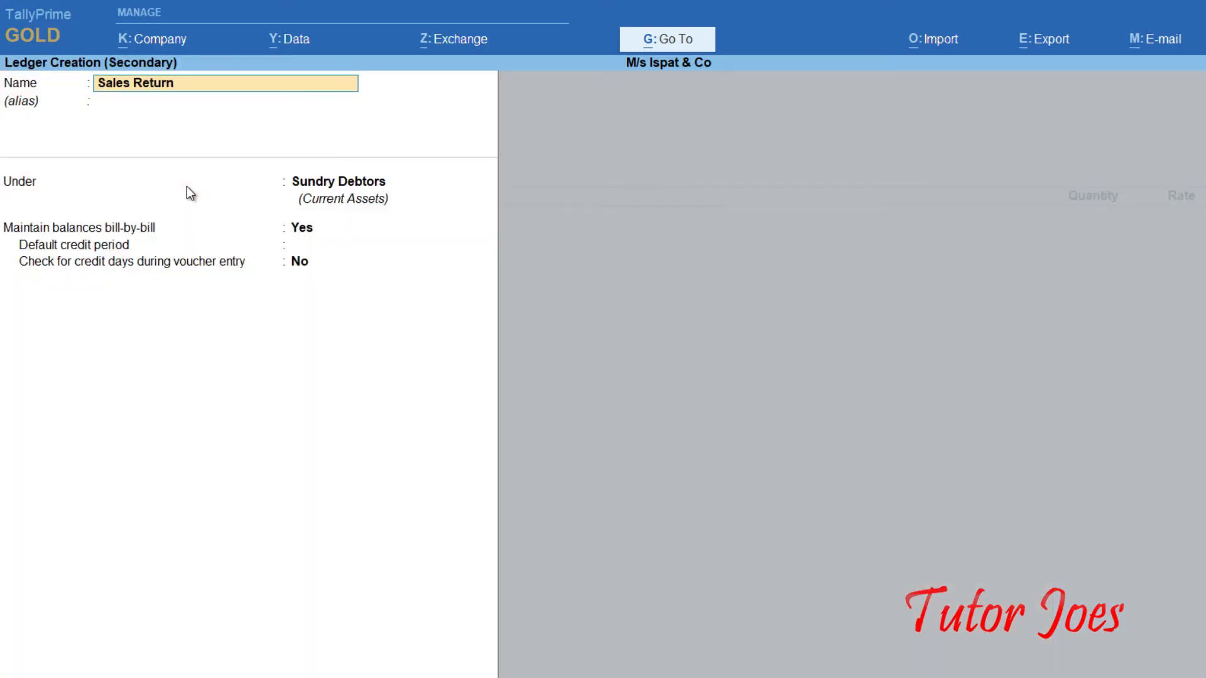
{"action": "key", "text": "Return"}
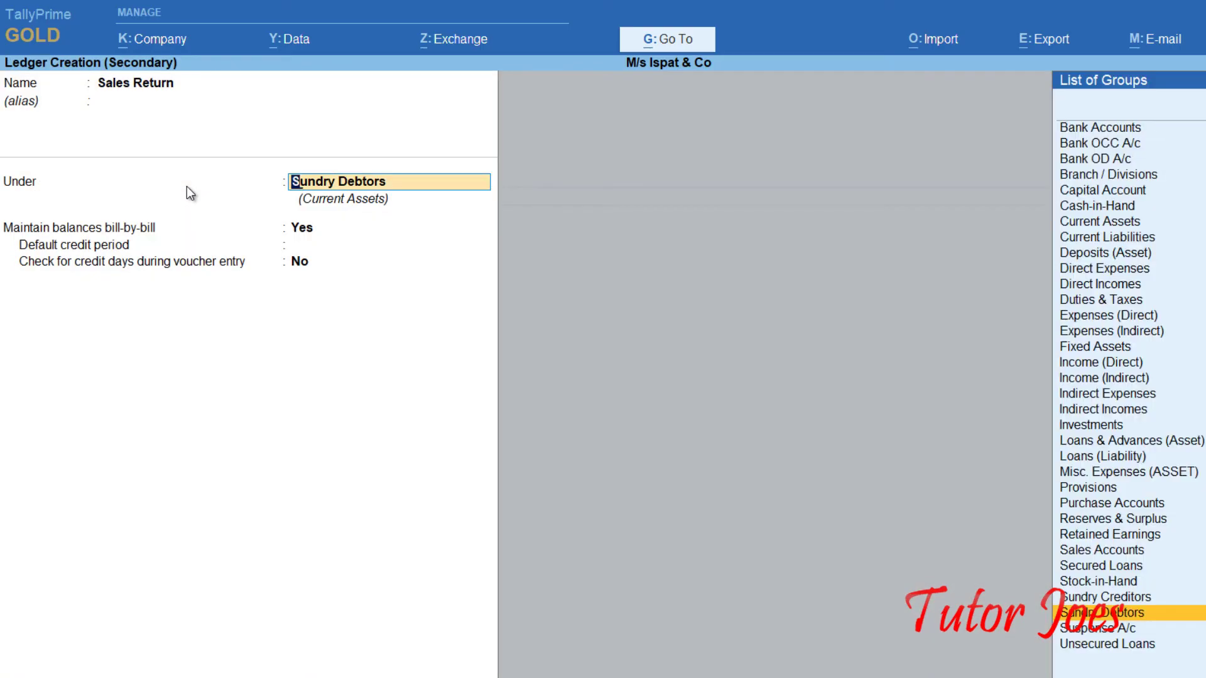
{"action": "type", "text": "Sales"}
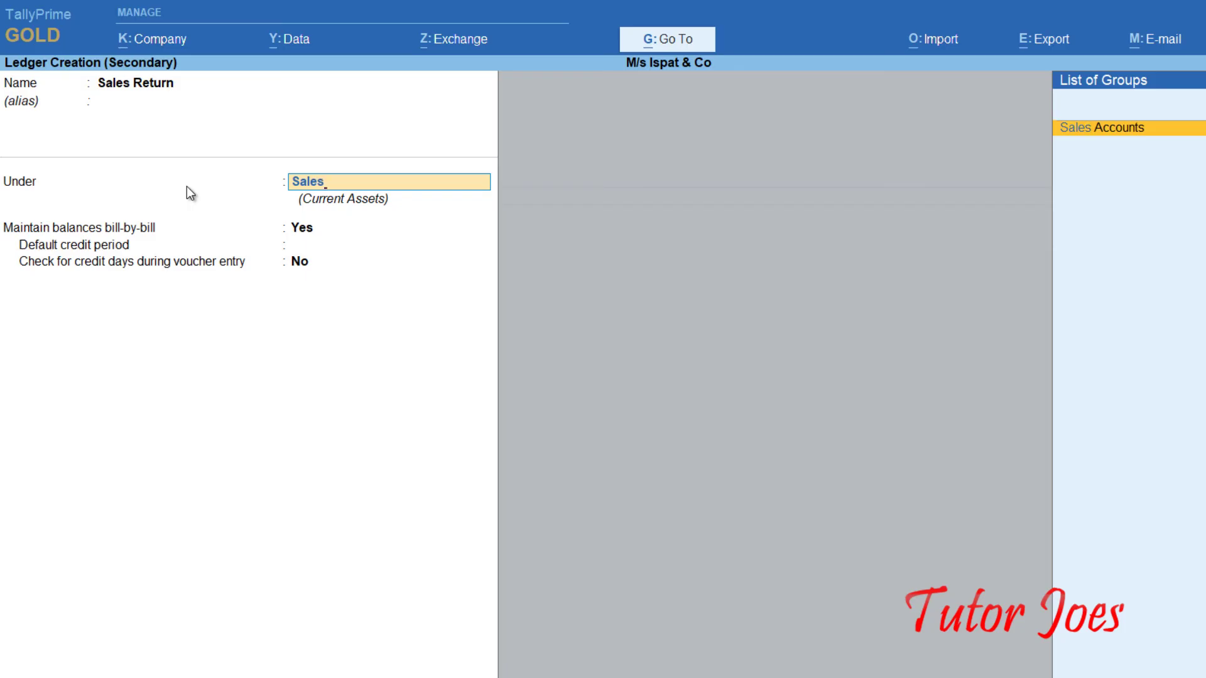
{"action": "key", "text": "Return"}
{"action": "key", "text": "Return"}
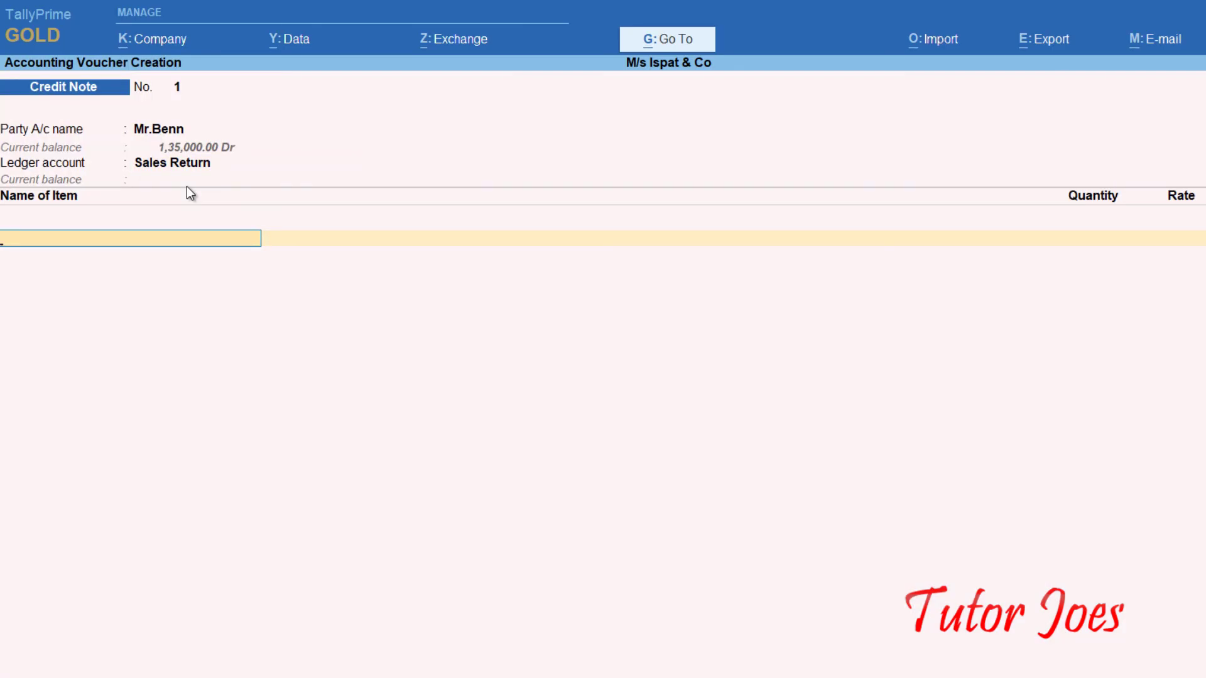
Add 2 nos of Sony Tv at a rate of 7,500 to the credit note
{"action": "type", "text": "So"}
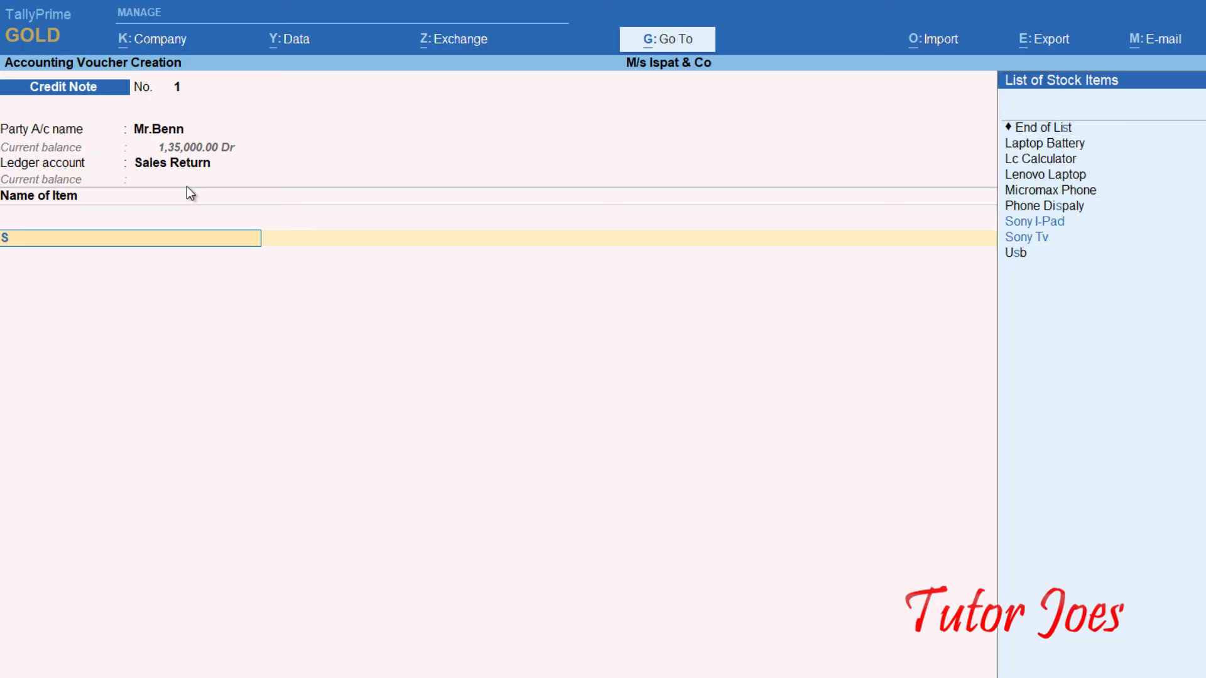
{"action": "key", "text": "Down"}
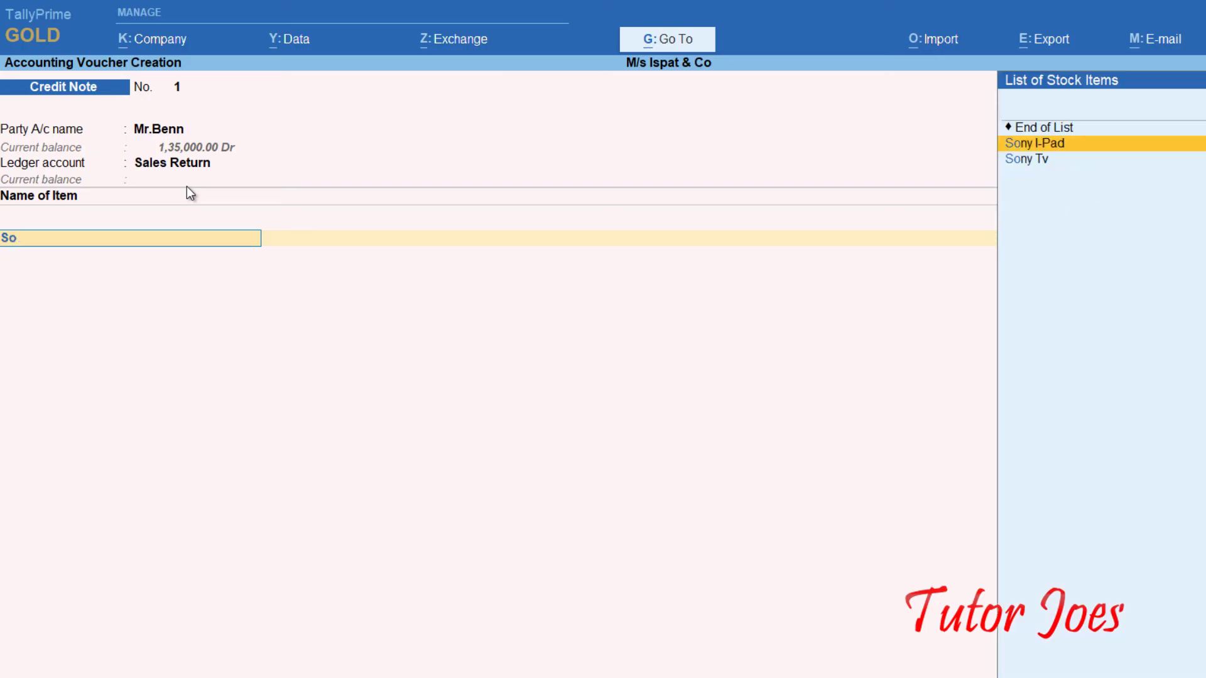
{"action": "key", "text": "Down"}
{"action": "key", "text": "Return"}
{"action": "type", "text": "2"}
{"action": "key", "text": "Return"}
{"action": "type", "text": "1"}
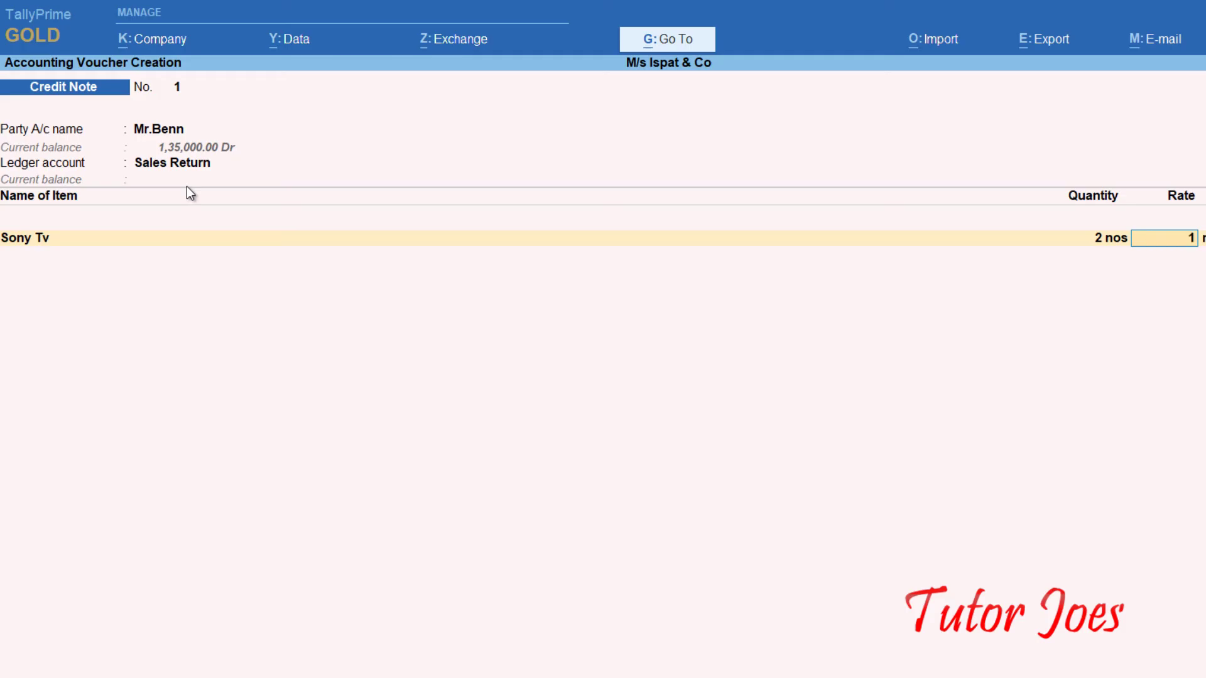
{"action": "key", "text": "BackSpace"}
{"action": "type", "text": "7500"}
{"action": "key", "text": "Return"}
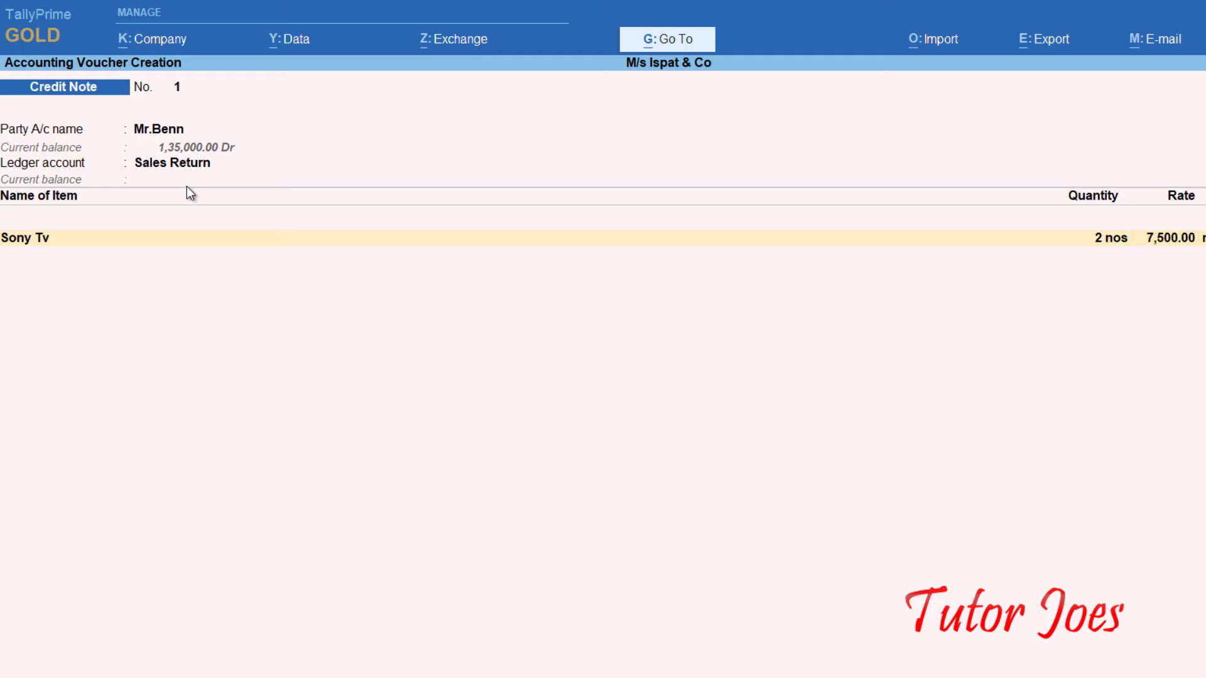
{"action": "key", "text": "Return"}
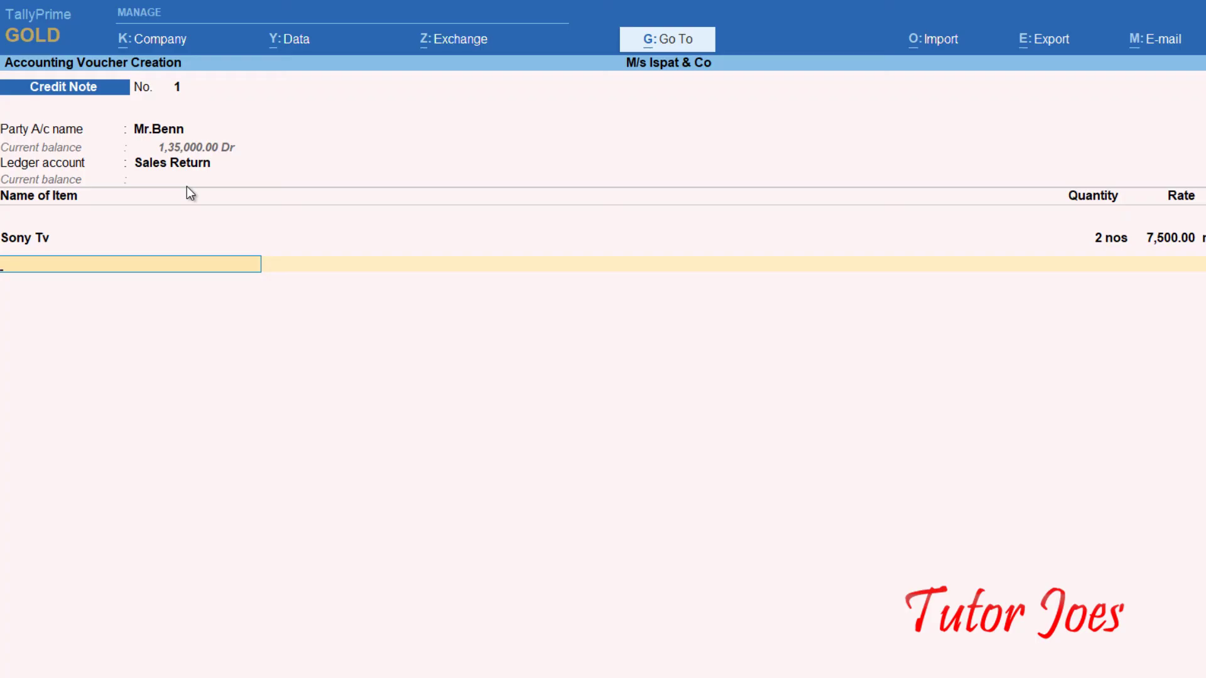
Add 1 nos of Lenovo Laptop at a rate of 15,000 to the credit note and end the item list
{"action": "type", "text": "Le"}
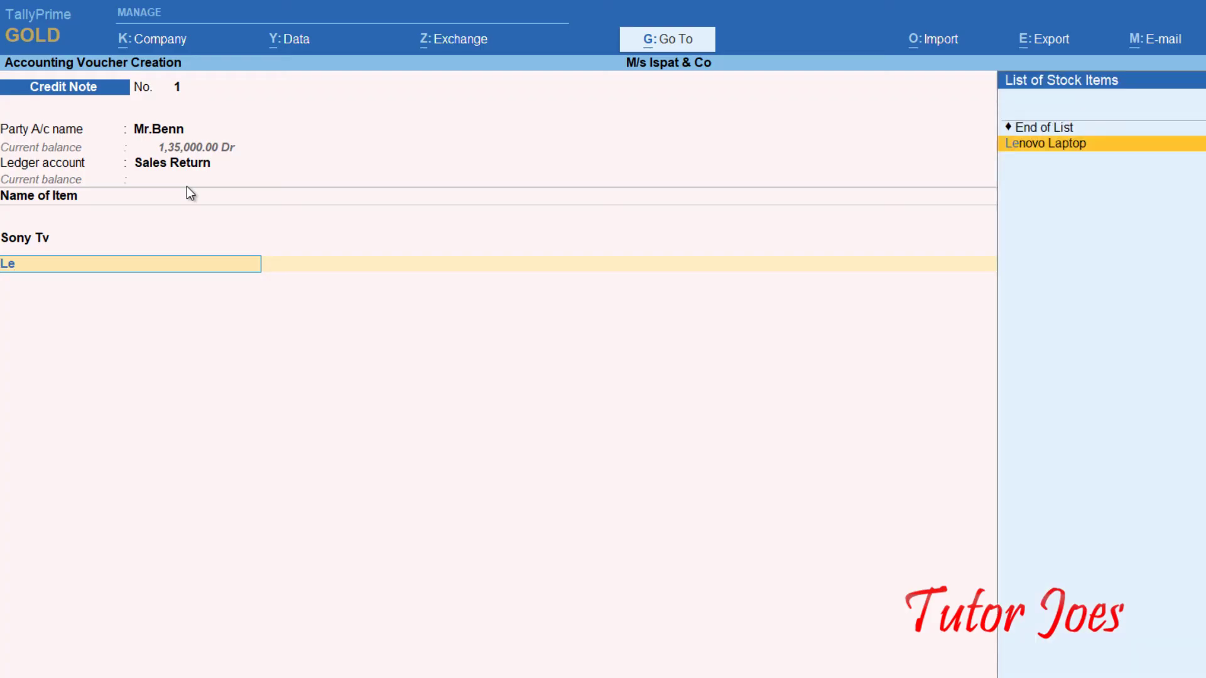
{"action": "key", "text": "Return"}
{"action": "type", "text": "1"}
{"action": "key", "text": "Return"}
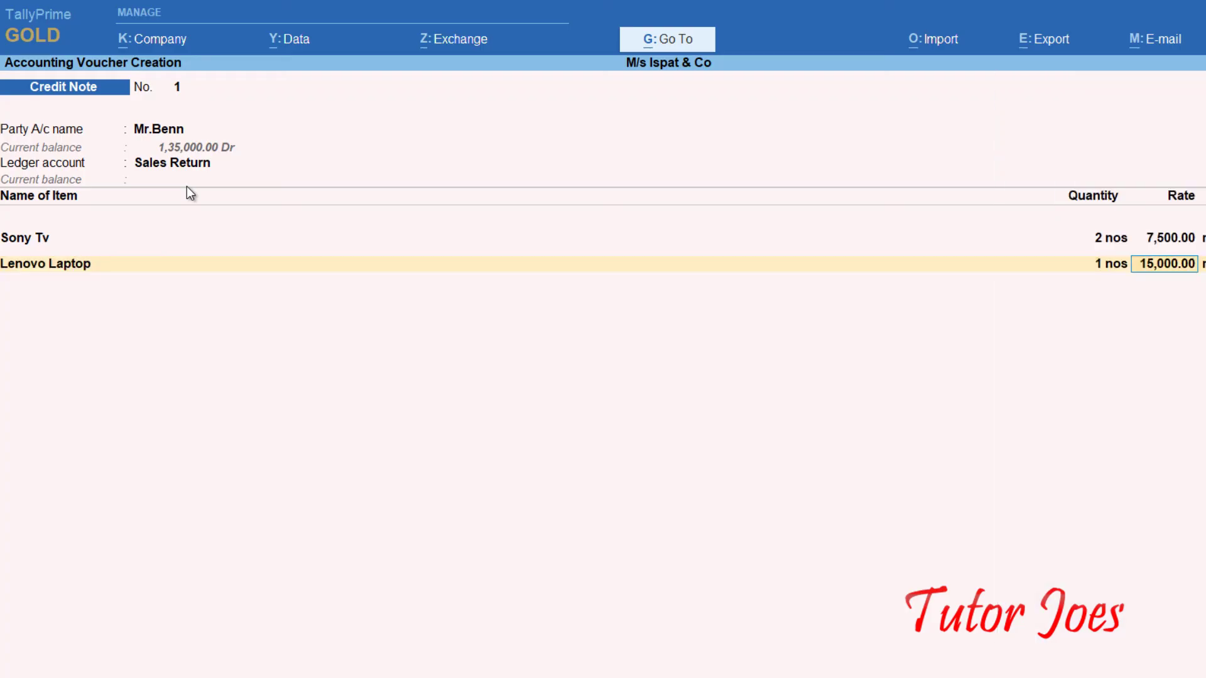
{"action": "type", "text": "15000"}
{"action": "key", "text": "Return"}
{"action": "key", "text": "Return"}
{"action": "key", "text": "Return"}
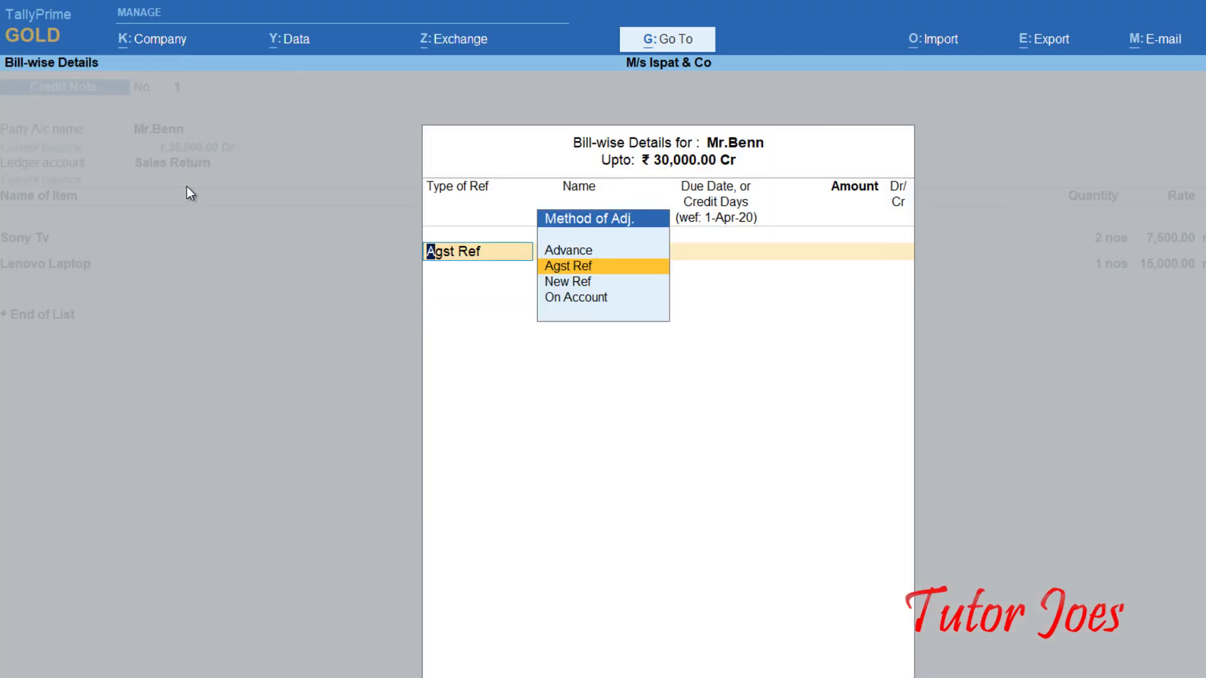
Adjust the return against the customer's pending bill 34 using Agst Ref, and accept the credit note
{"action": "key", "text": "Return"}
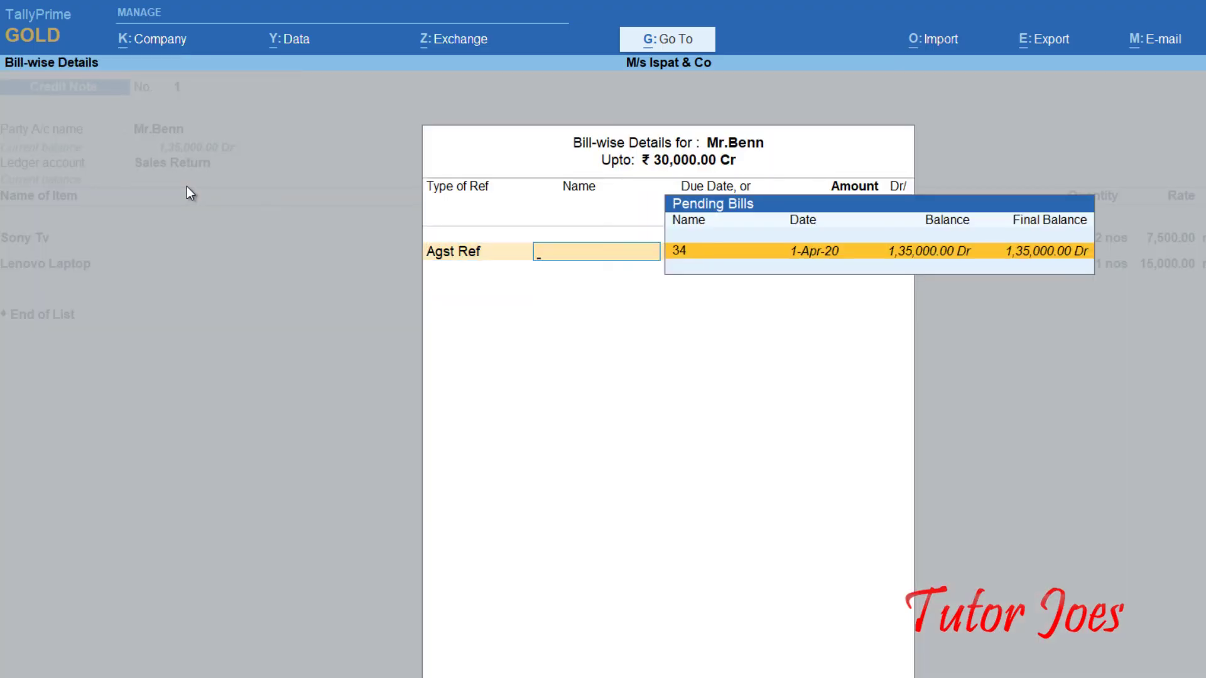
{"action": "key", "text": "Return"}
{"action": "key", "text": "Return"}
{"action": "key", "text": "Return"}
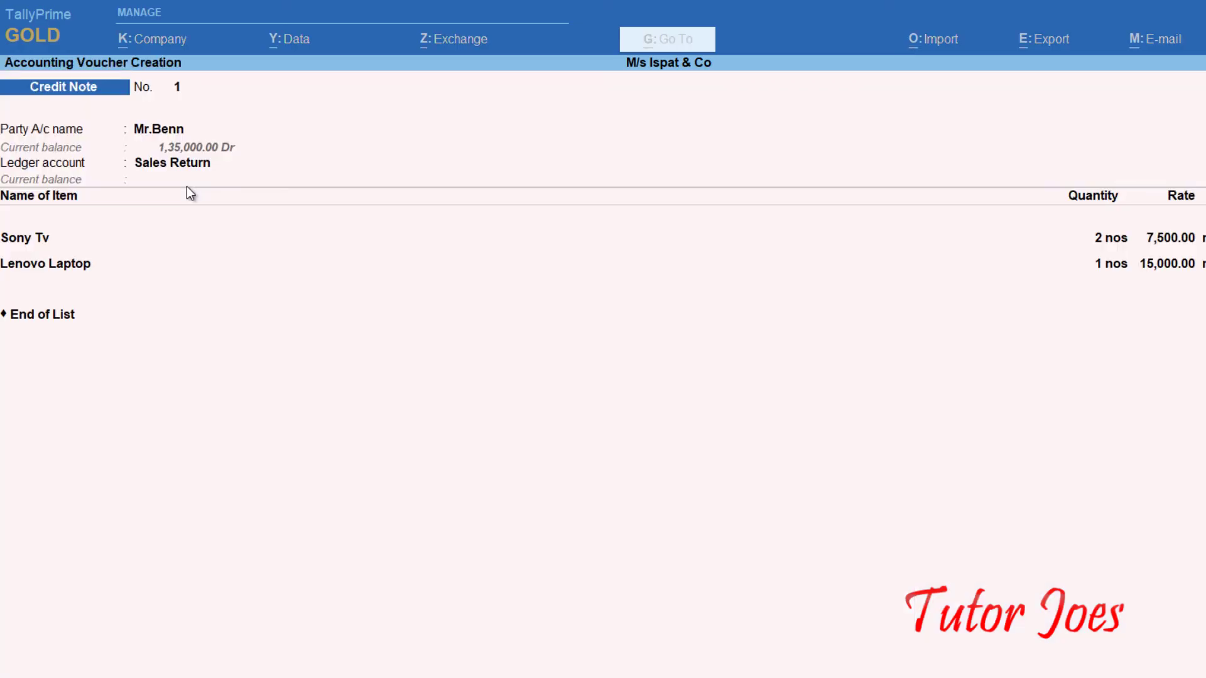
{"action": "key", "text": "Return"}
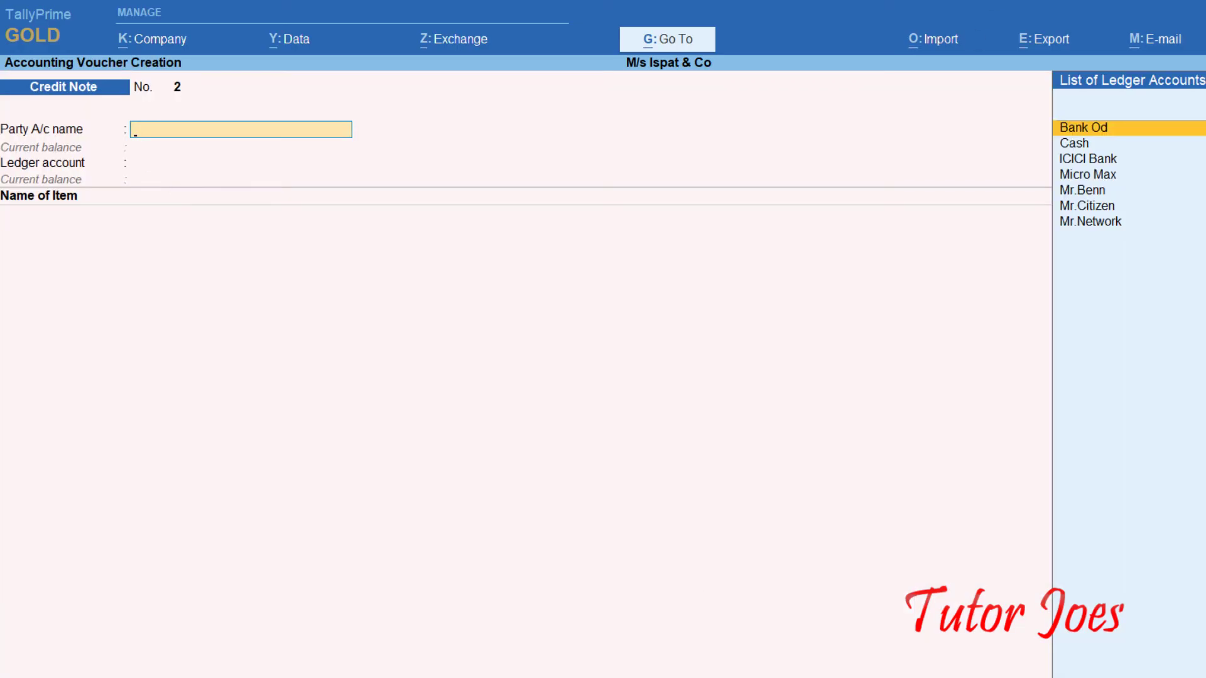
Switch to the exercise document and read the tasks that follow the sales return
{"action": "key", "text": "alt+Tab"}
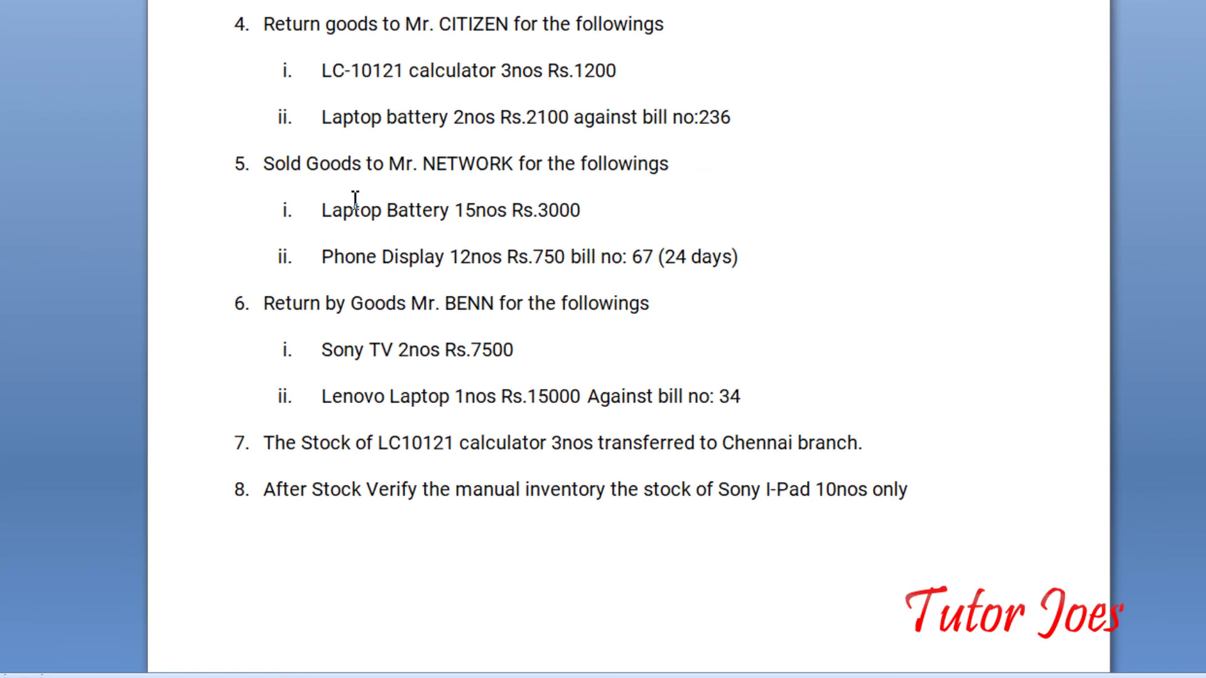
{"action": "scroll", "coordinate": [527, 270], "scroll_direction": "down", "scroll_amount": 3}
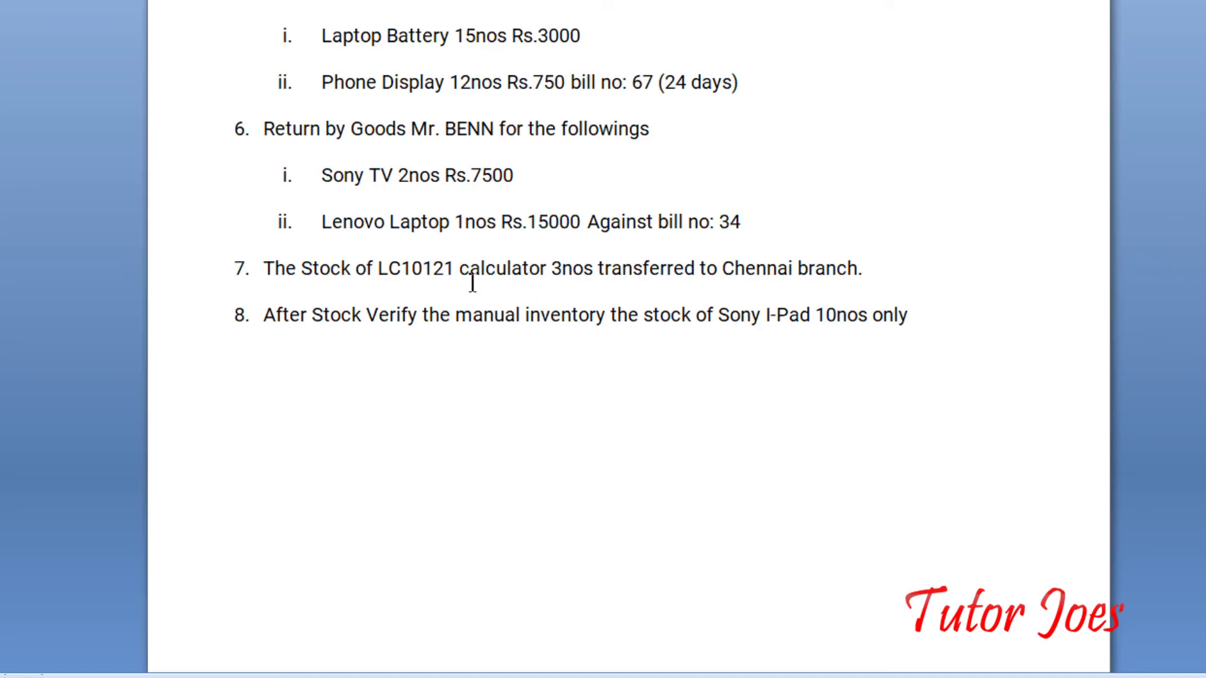